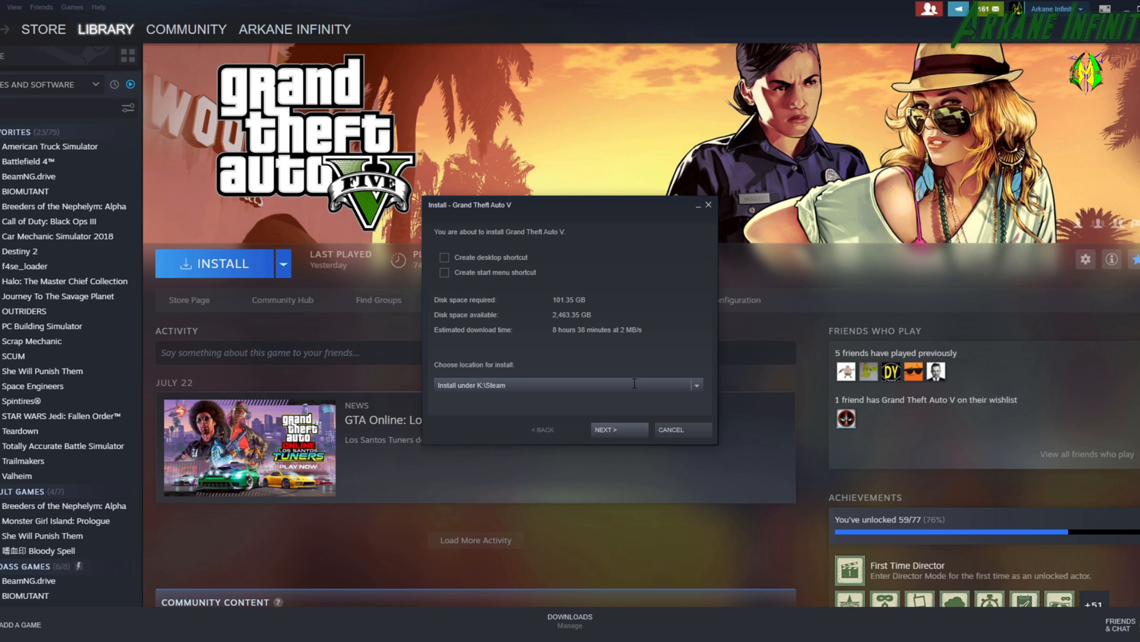
Install Grand Theft Auto V under K:\Steam without extra shortcuts and launch the game.
click(626, 430)
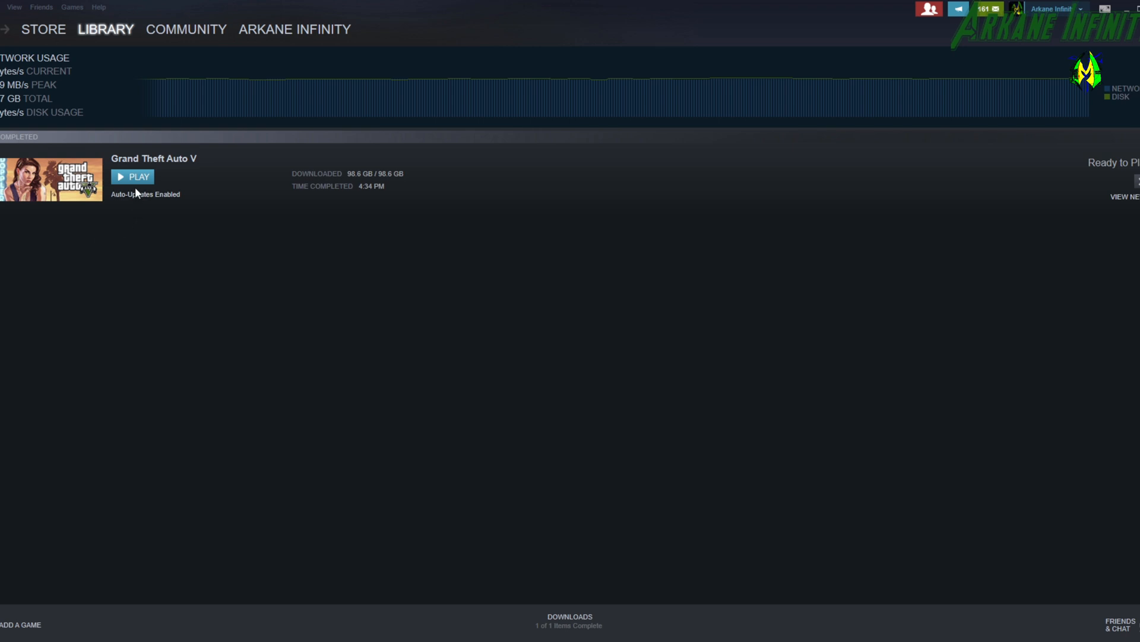
click(135, 170)
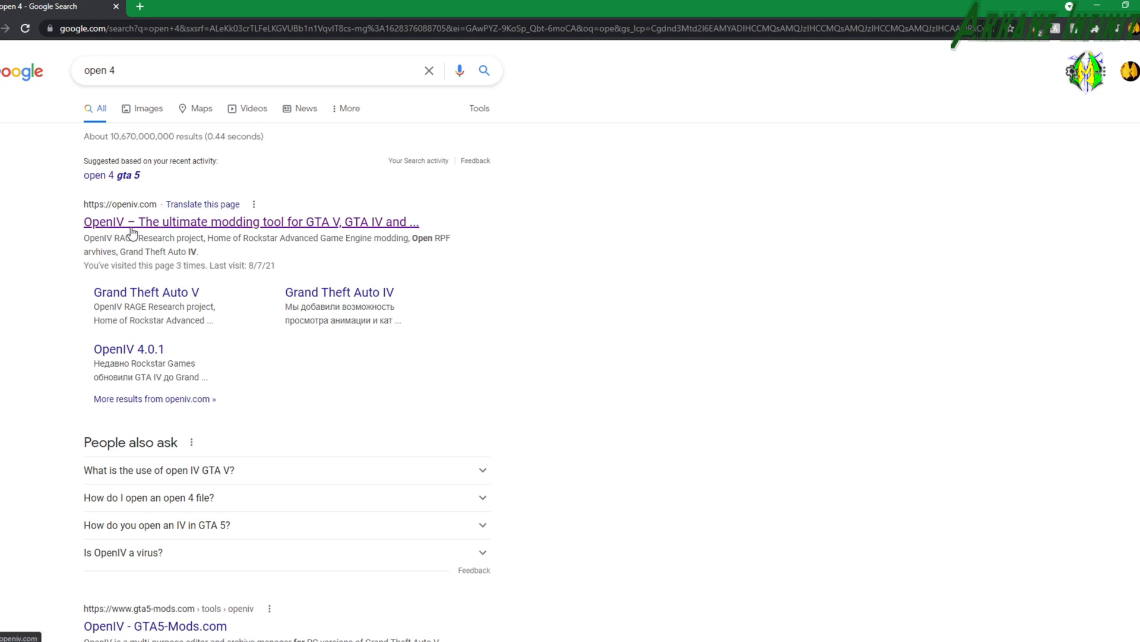
Open the openiv.com site from the Google results in Chrome and start the OpenIV 4.0 download.
click(176, 224)
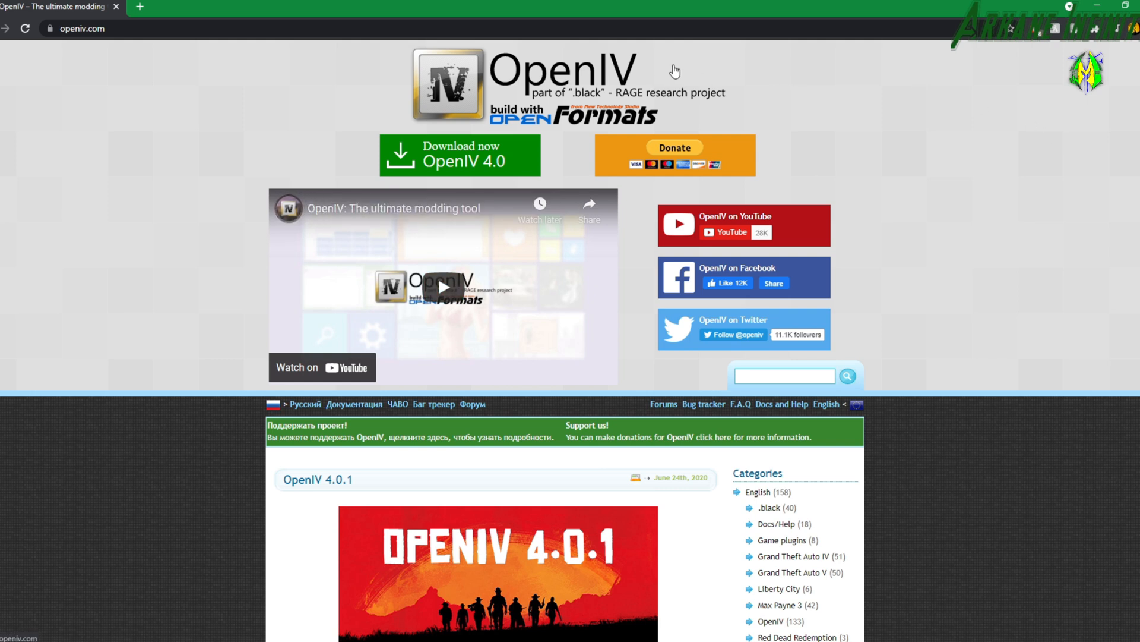
click(406, 138)
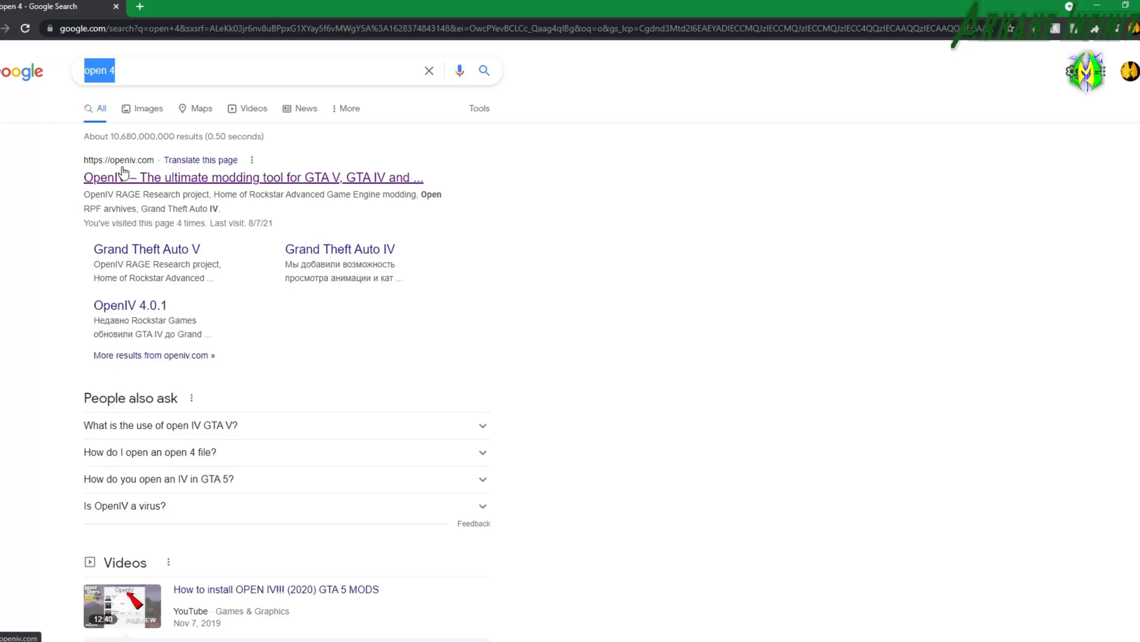
Search Google for script hook v and open the AB Software Development result in a new tab.
text(sc)
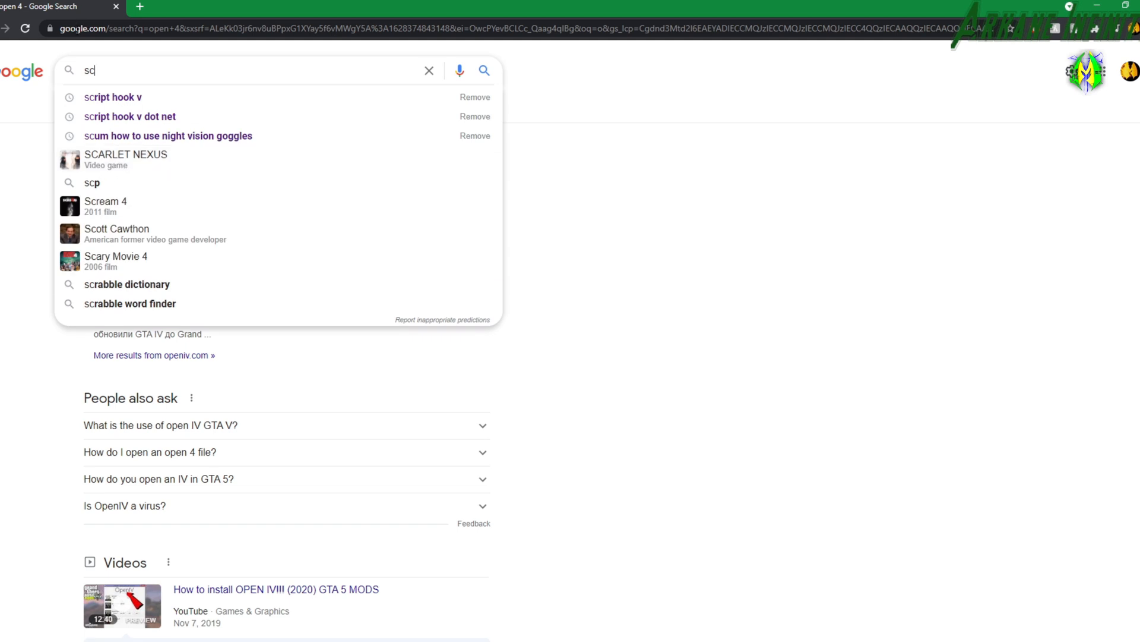
click(134, 104)
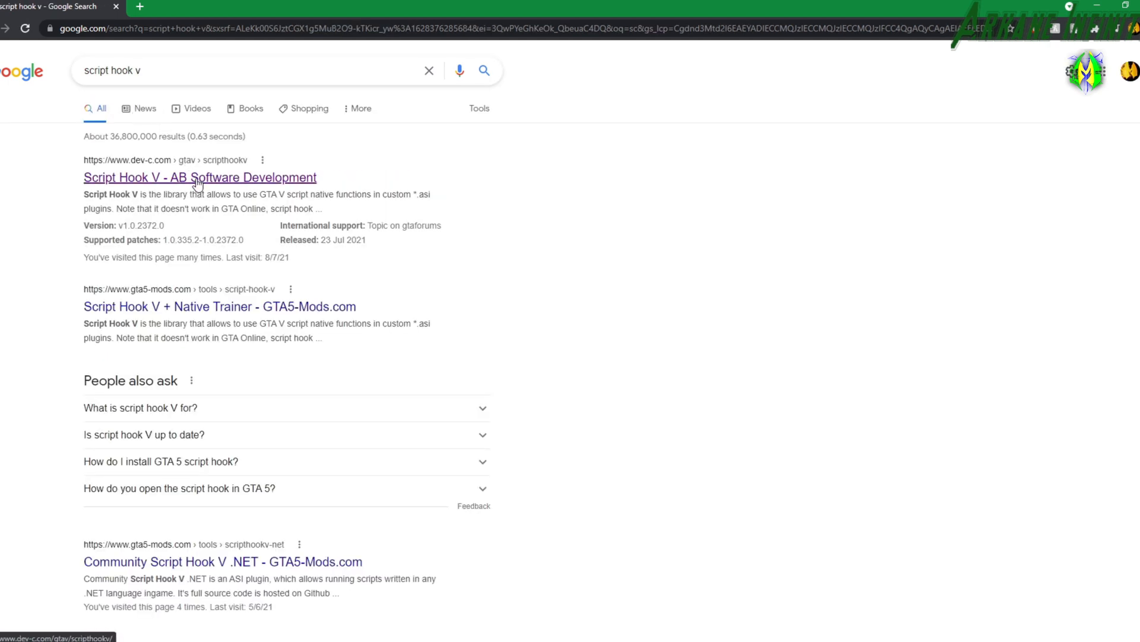
right_click(198, 178)
click(228, 189)
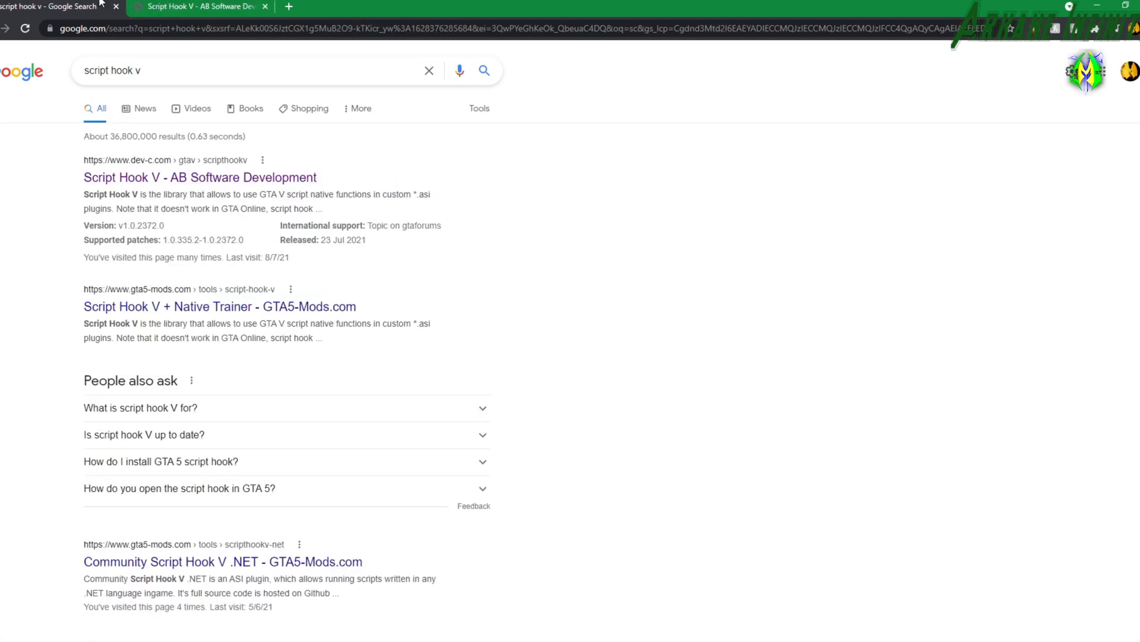
Search Google for script hook v dot net and open the GitHub releases result in a new tab.
click(174, 71)
click(165, 115)
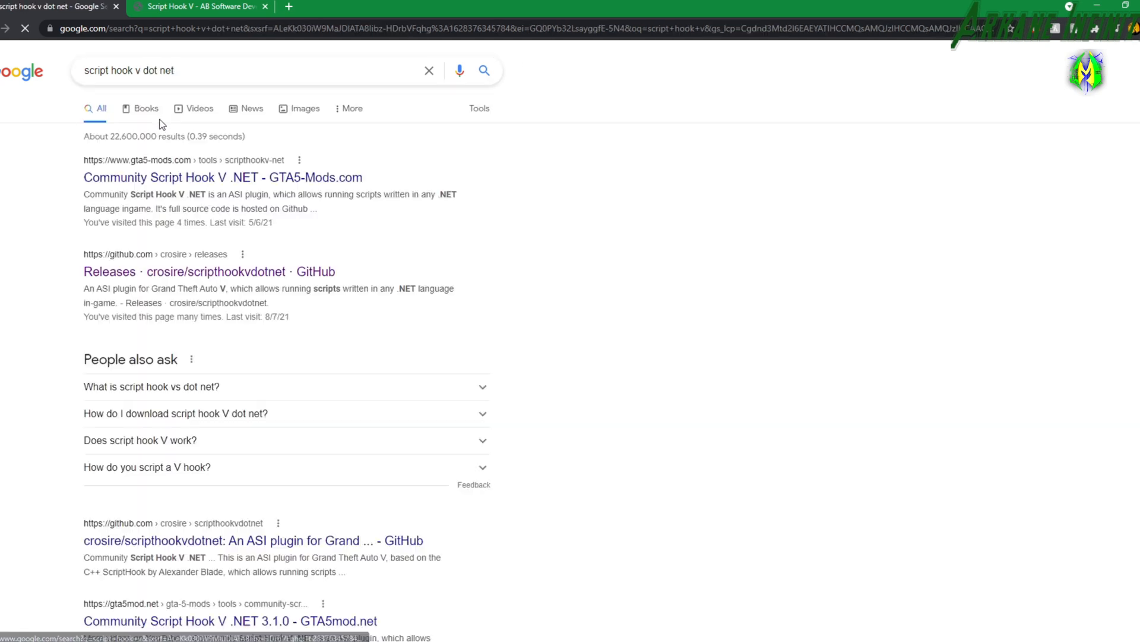
right_click(215, 273)
click(230, 278)
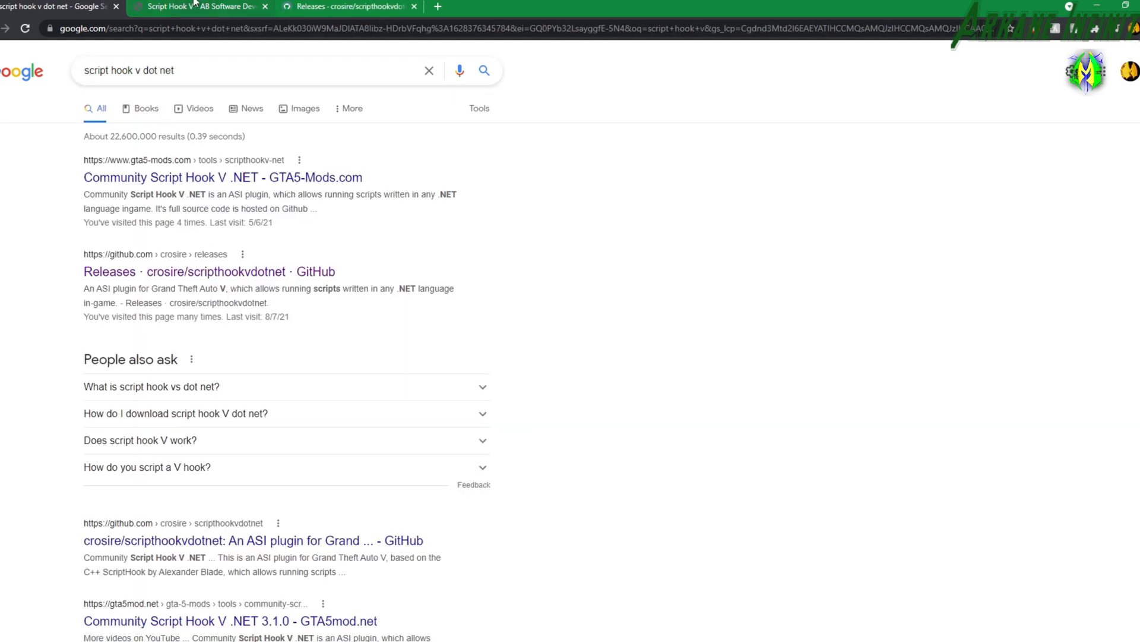
Start the Script Hook V v1.0.2372.0 download from the GTA V section of dev-c.com, then cancel saving the duplicate file.
click(195, 6)
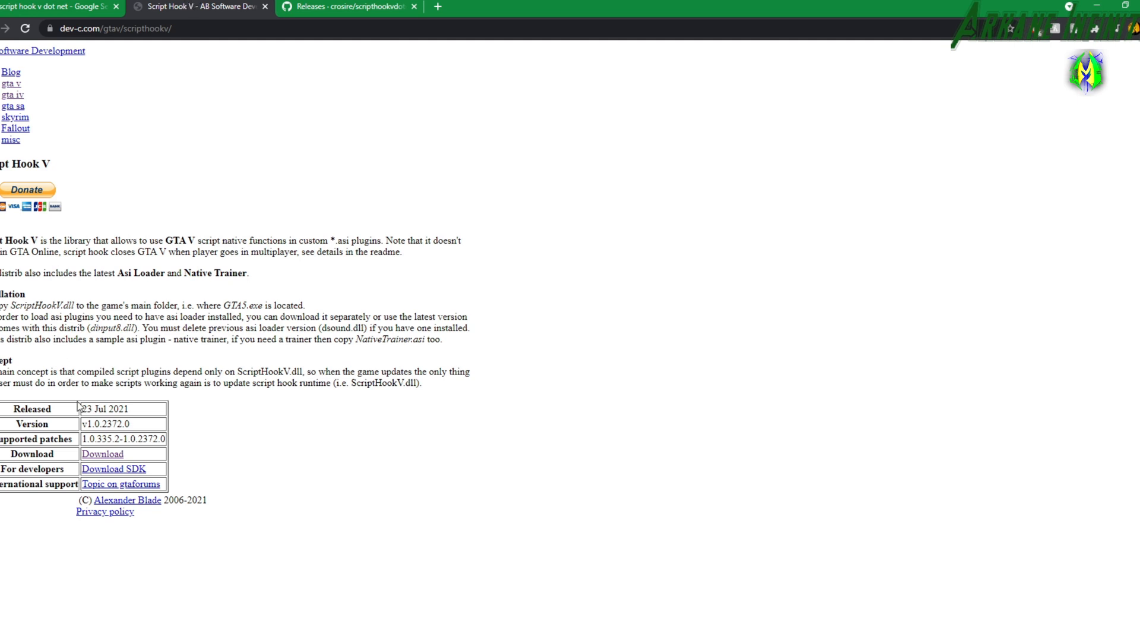
click(101, 450)
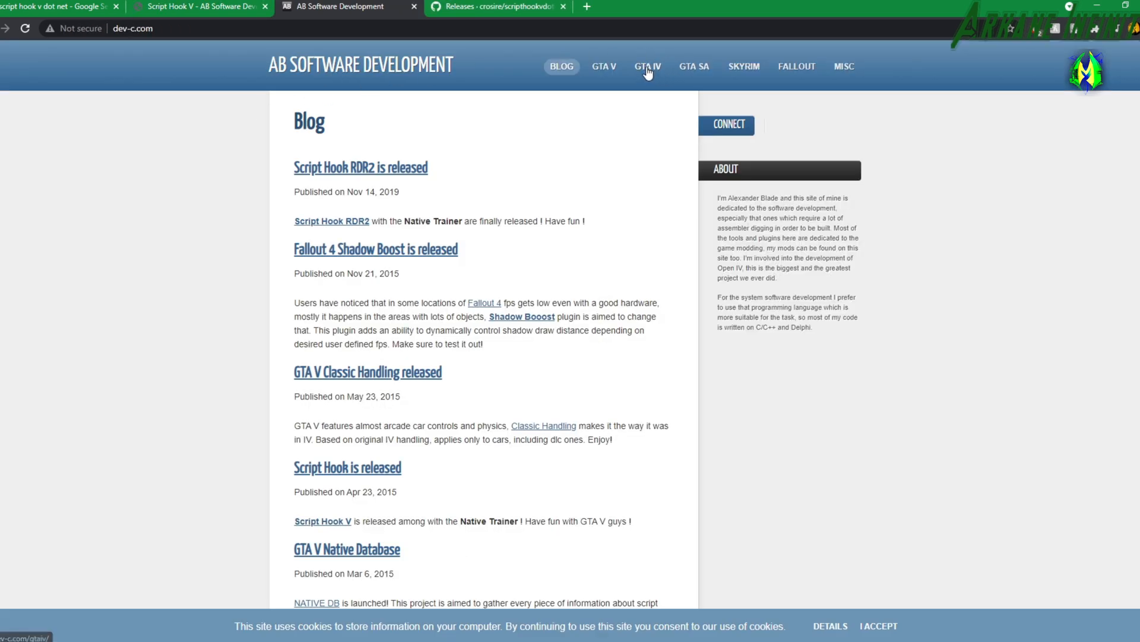
click(607, 68)
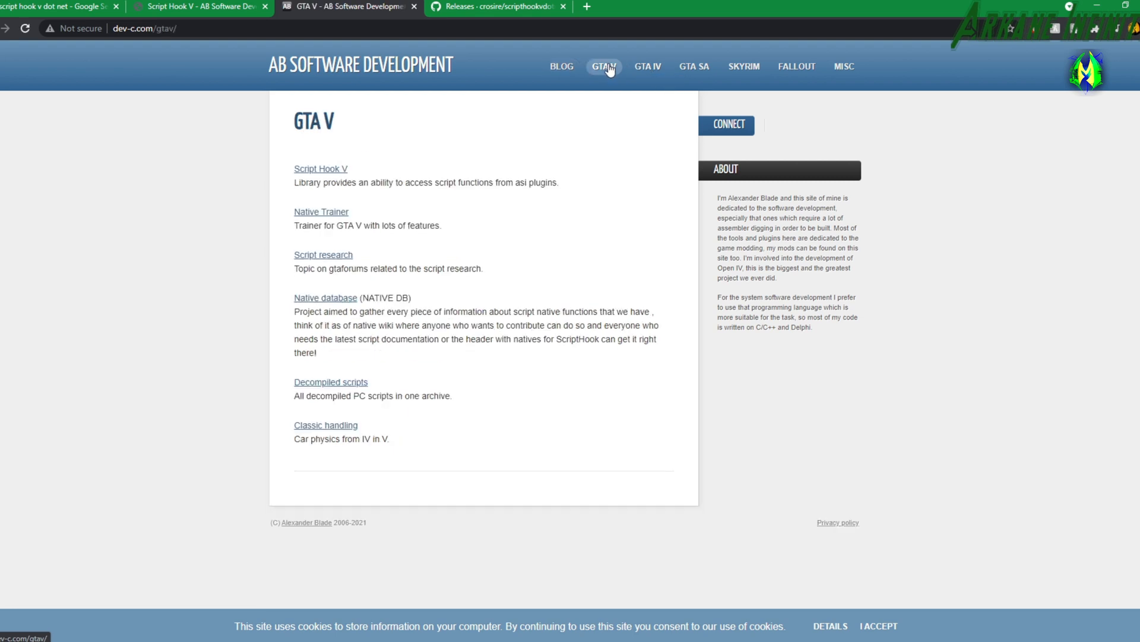
click(314, 170)
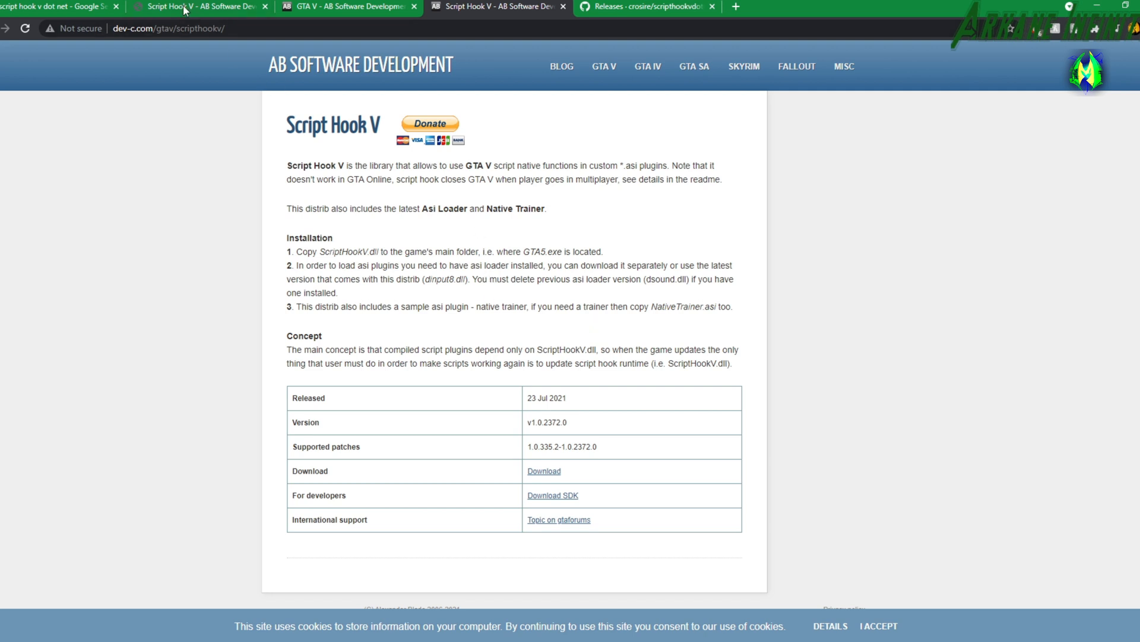
click(556, 472)
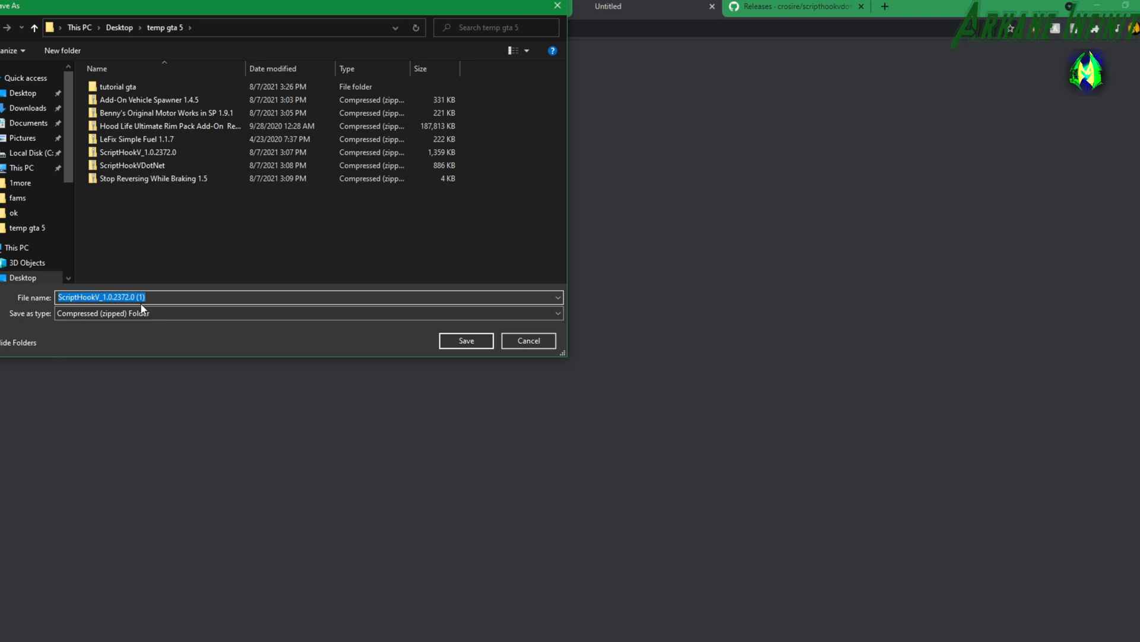
click(504, 345)
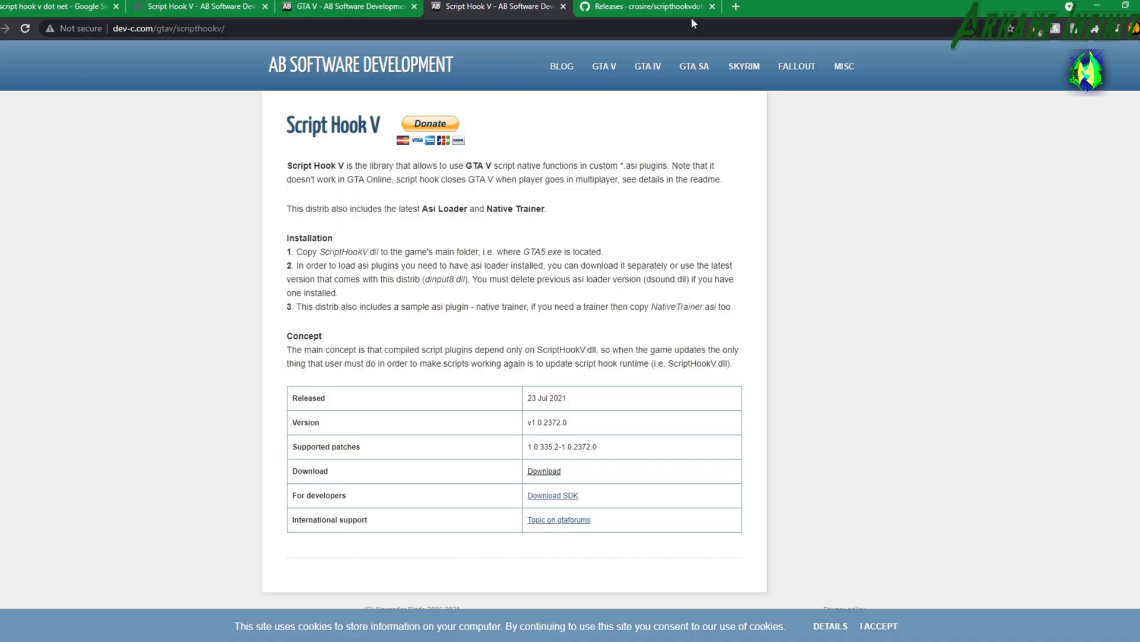
Start the ScriptHookVDotNet.zip download from the v3.1.0 release assets on GitHub, then cancel saving the duplicate file.
click(321, 7)
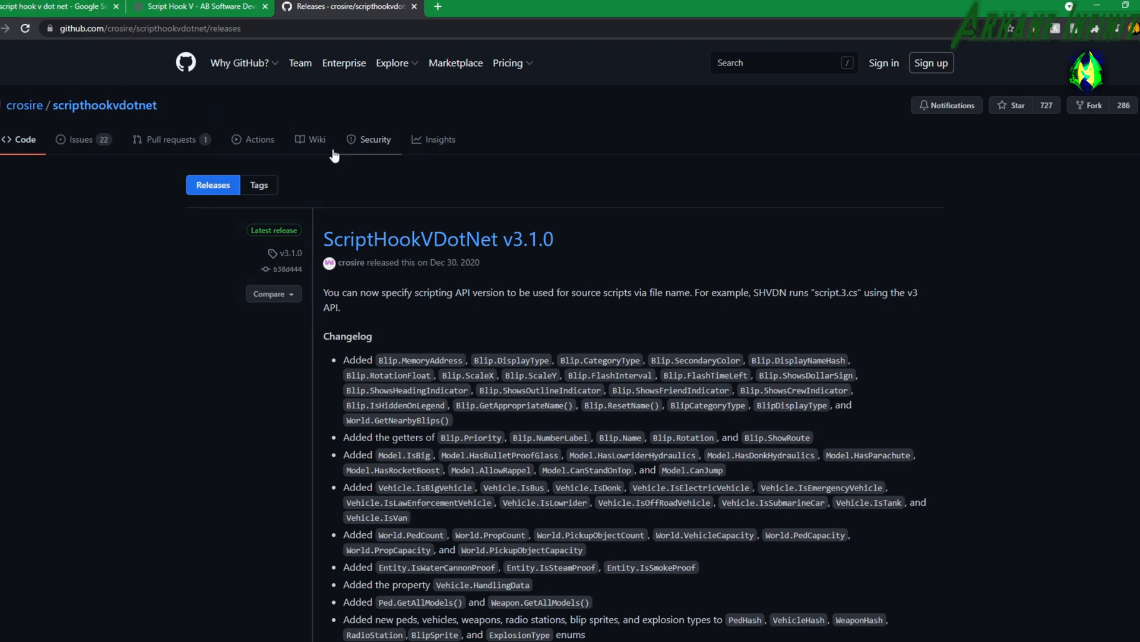
scroll(228, 169, down, 5)
scroll(232, 176, down, 9)
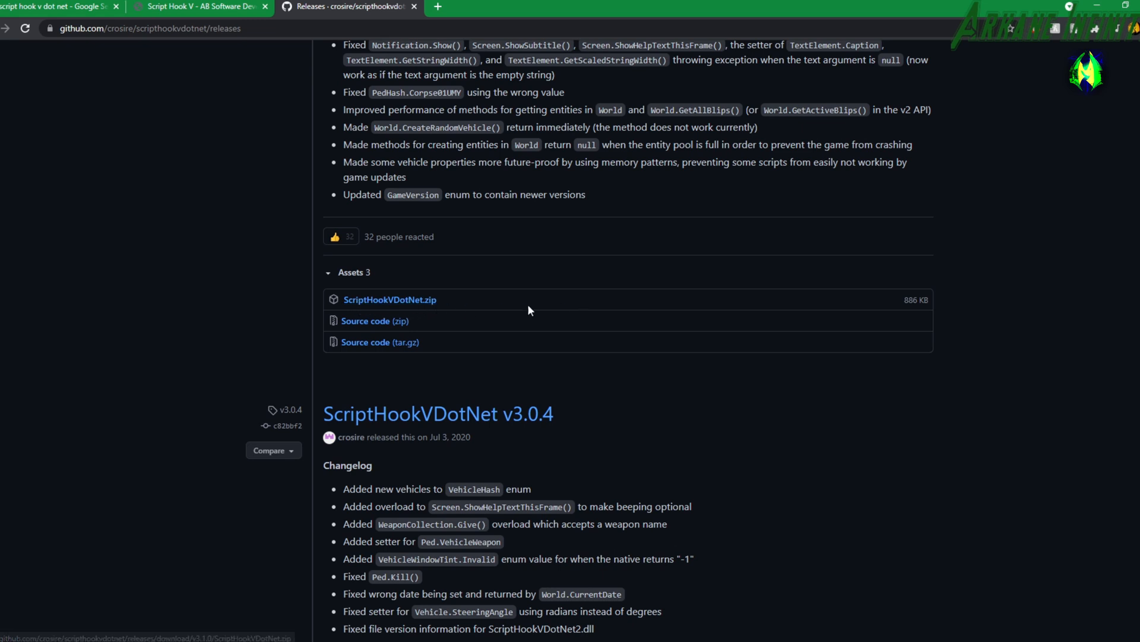
click(394, 305)
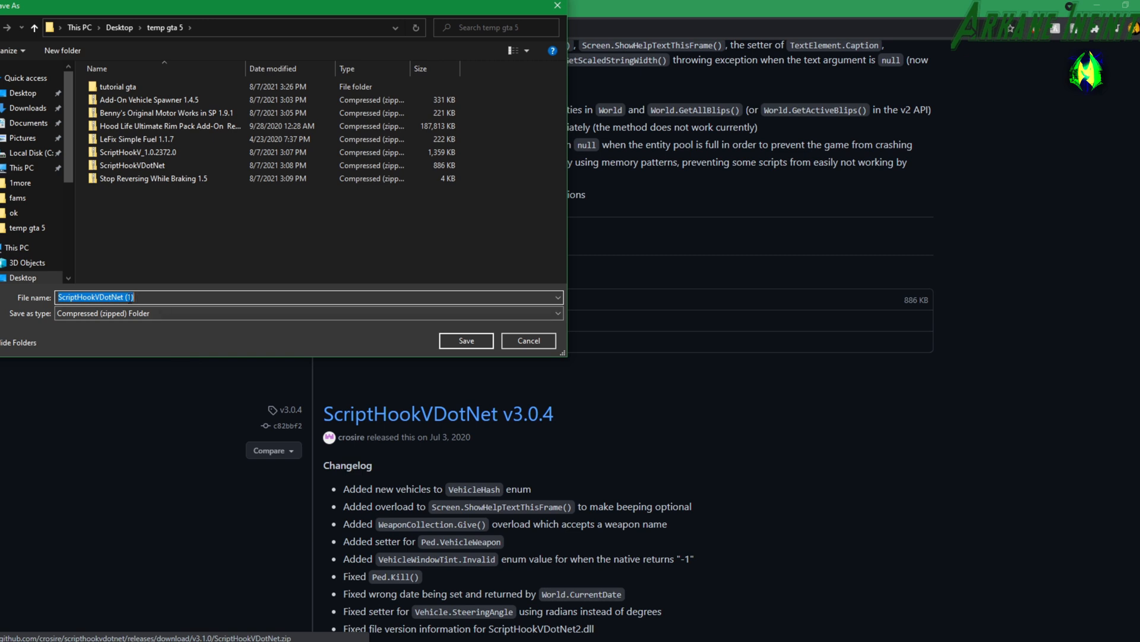
click(543, 341)
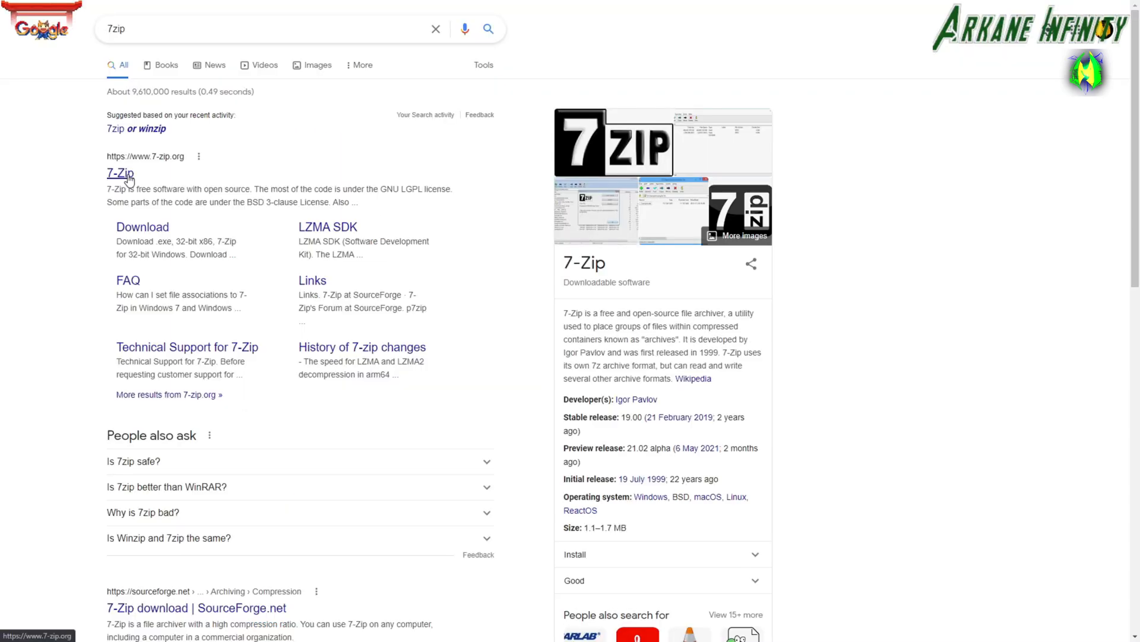
Download the 64-bit x64 Windows installer of 7-Zip 19.00 from the 7-Zip site.
click(126, 174)
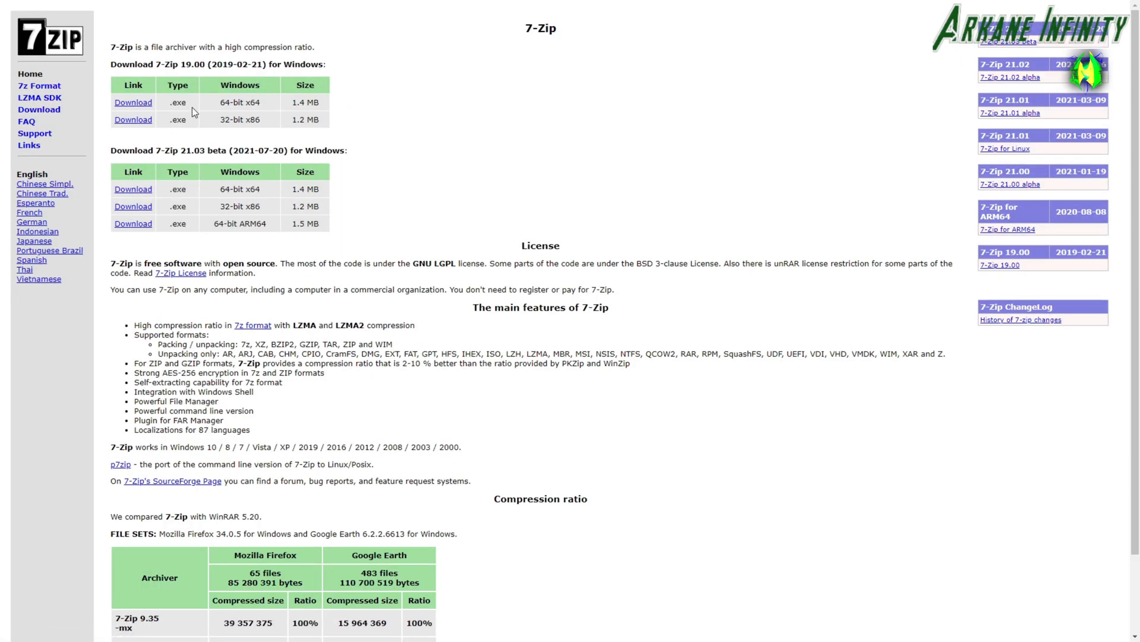
click(138, 104)
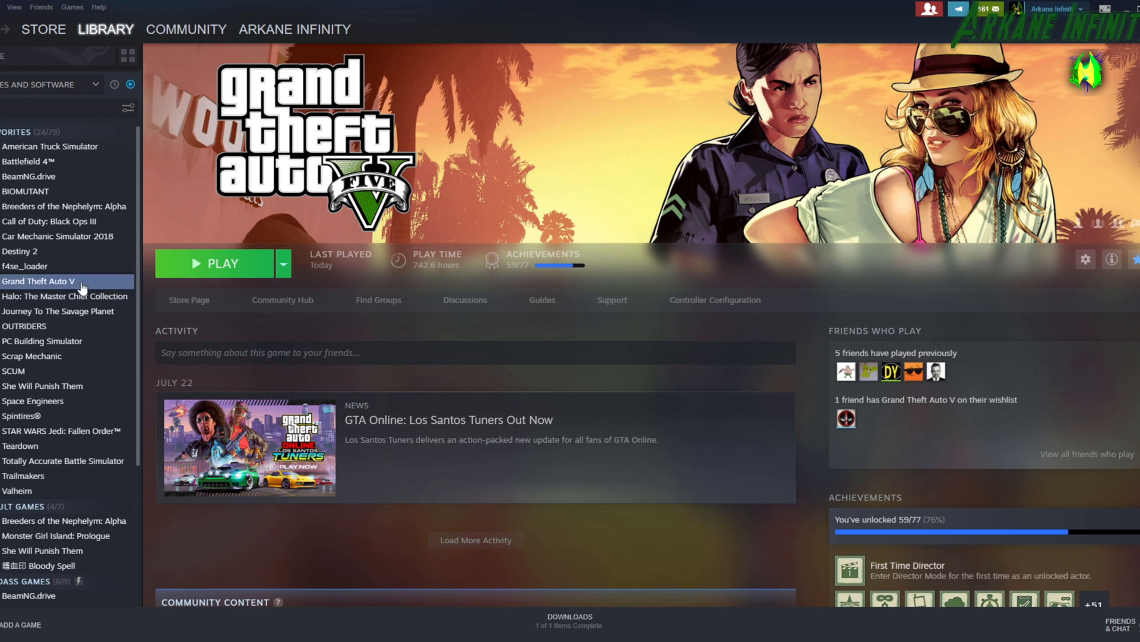
In Steam, open the local installation files of Grand Theft Auto V.
right_click(58, 284)
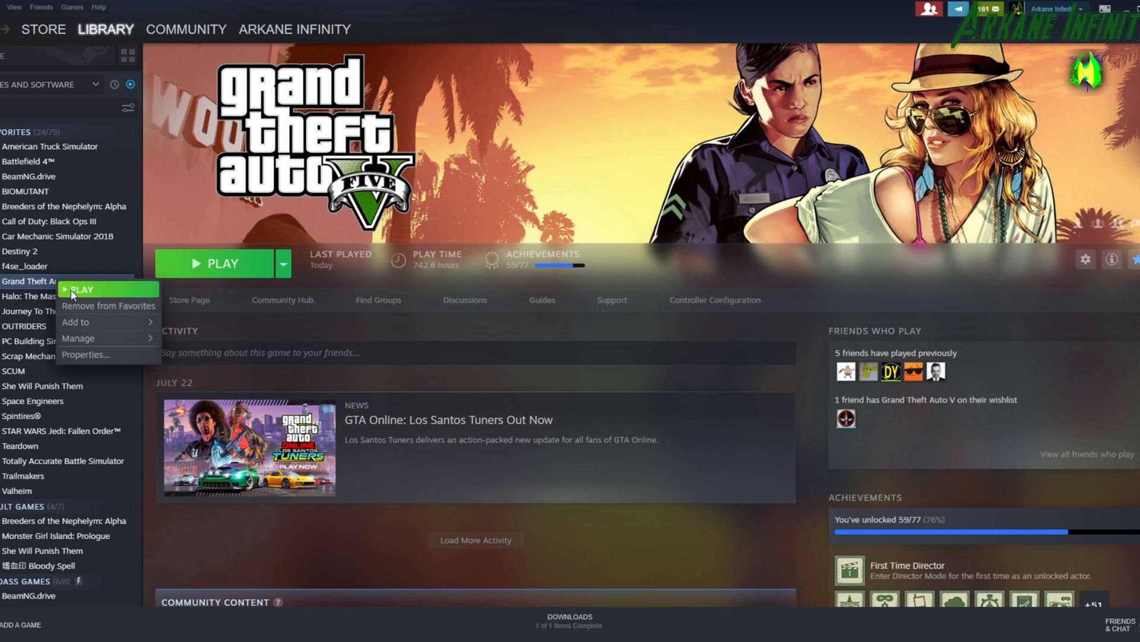
mouse_move(94, 339)
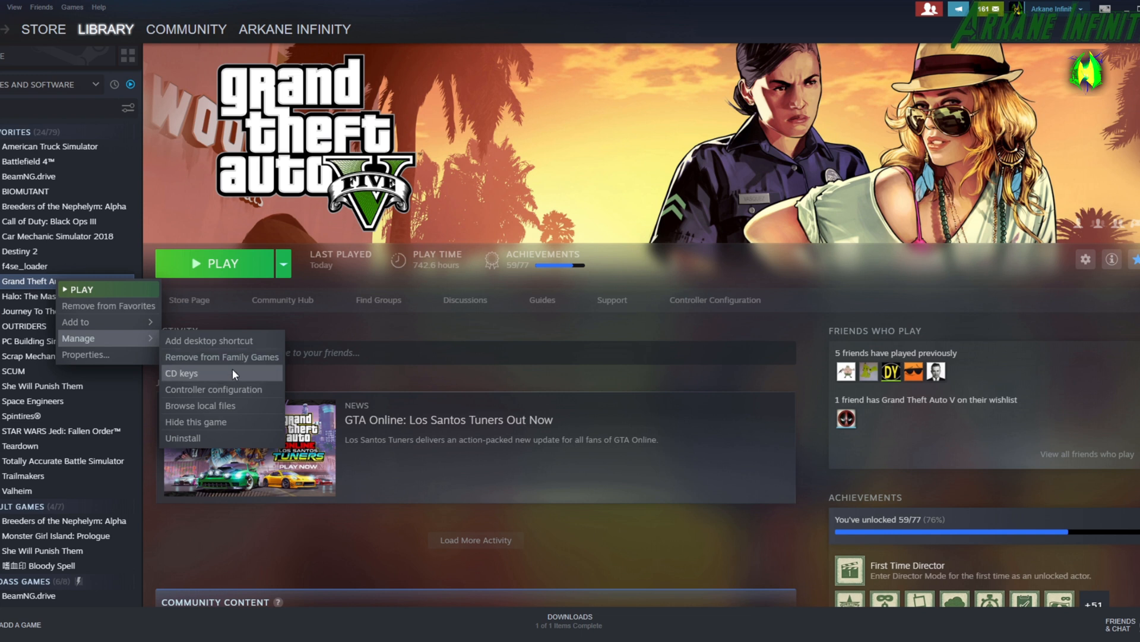
click(186, 408)
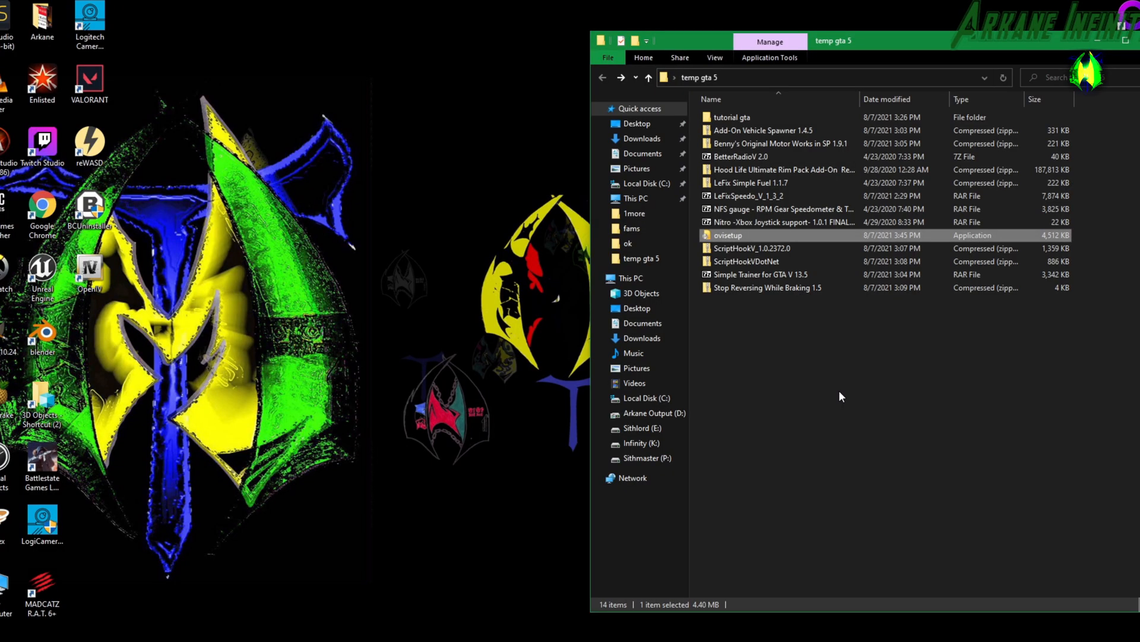
Run ovisetup from the temp gta 5 folder, allow the unverified app to install, and continue in English.
double_click(735, 235)
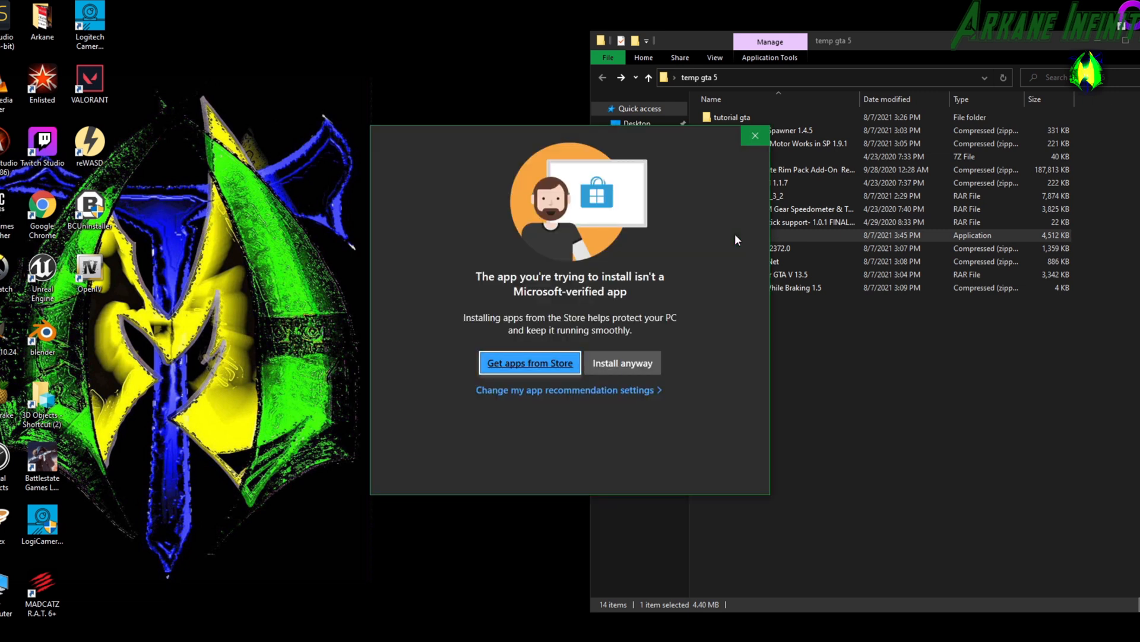
click(635, 364)
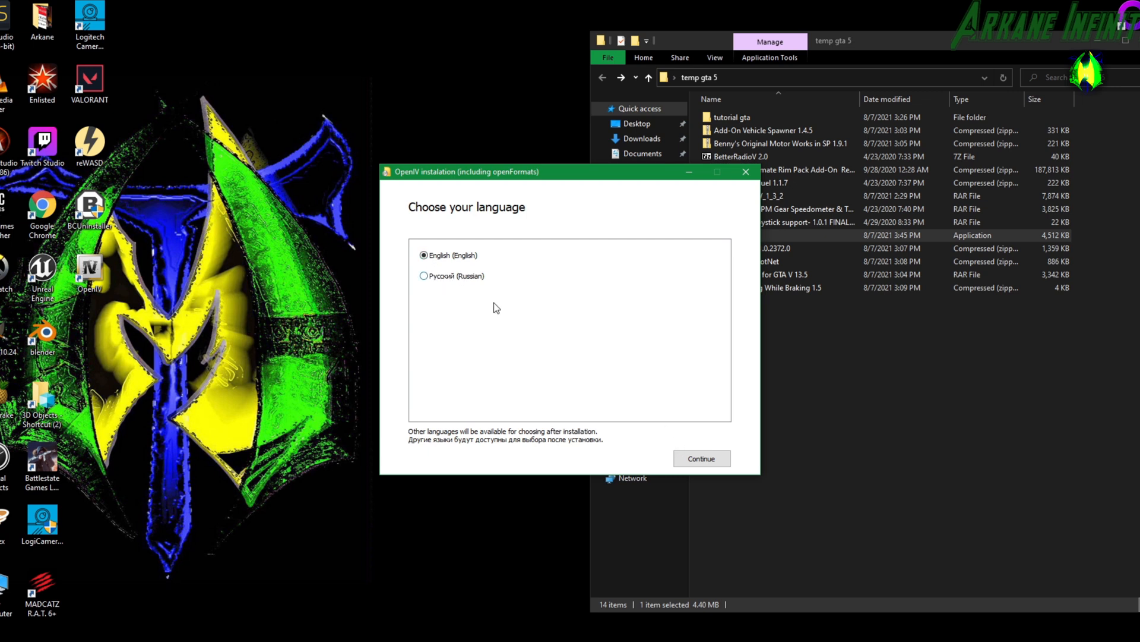
click(715, 468)
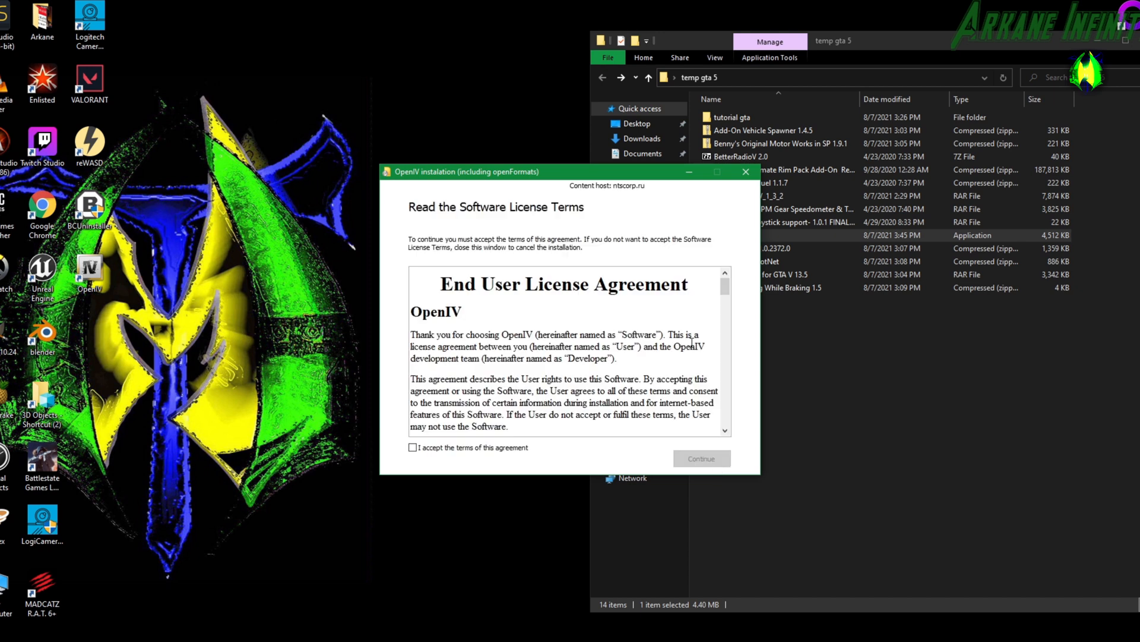
Review the OpenIV End User License Agreement and accept its terms.
drag(728, 287, 690, 278)
scroll(552, 315, down, 5)
click(412, 448)
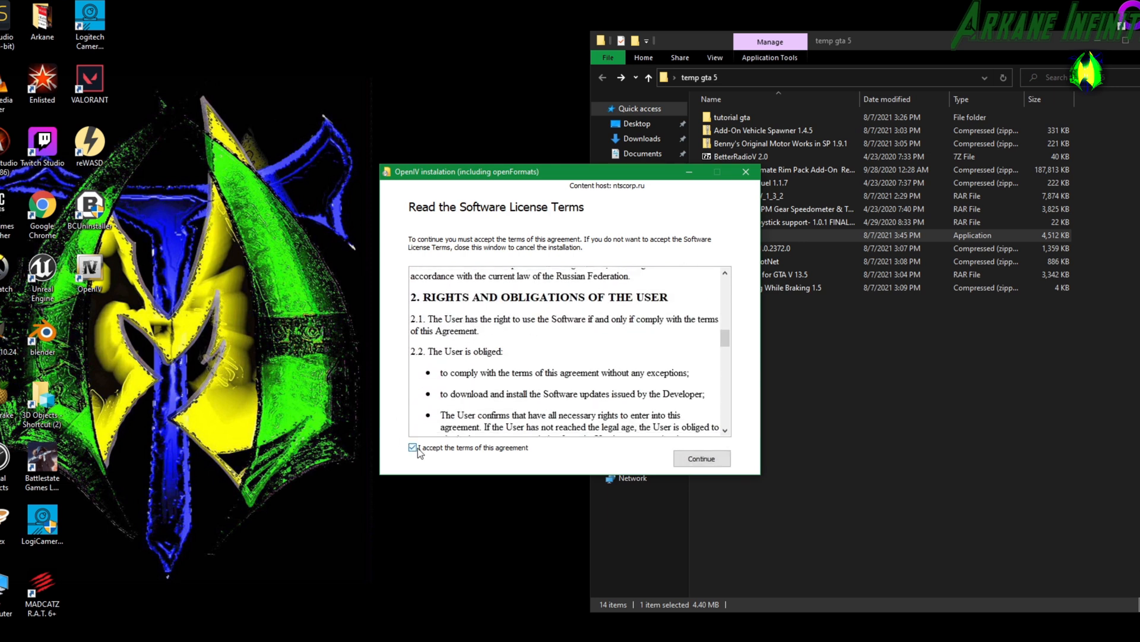
click(703, 459)
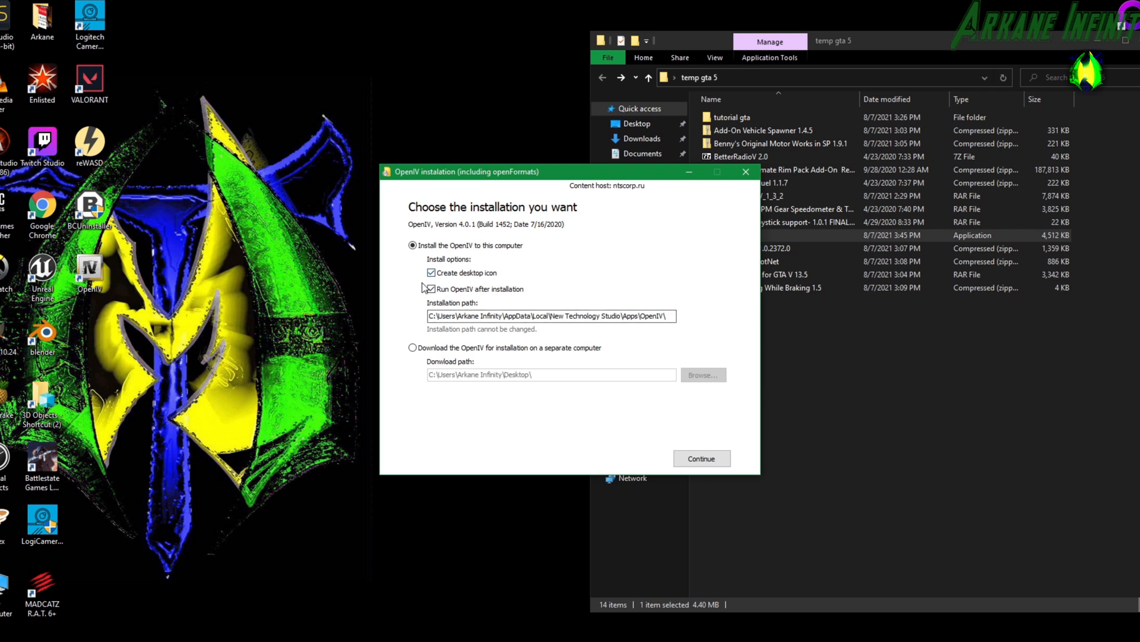
Install OpenIV to this computer with a desktop icon and launch after installation, confirming the download.
click(712, 459)
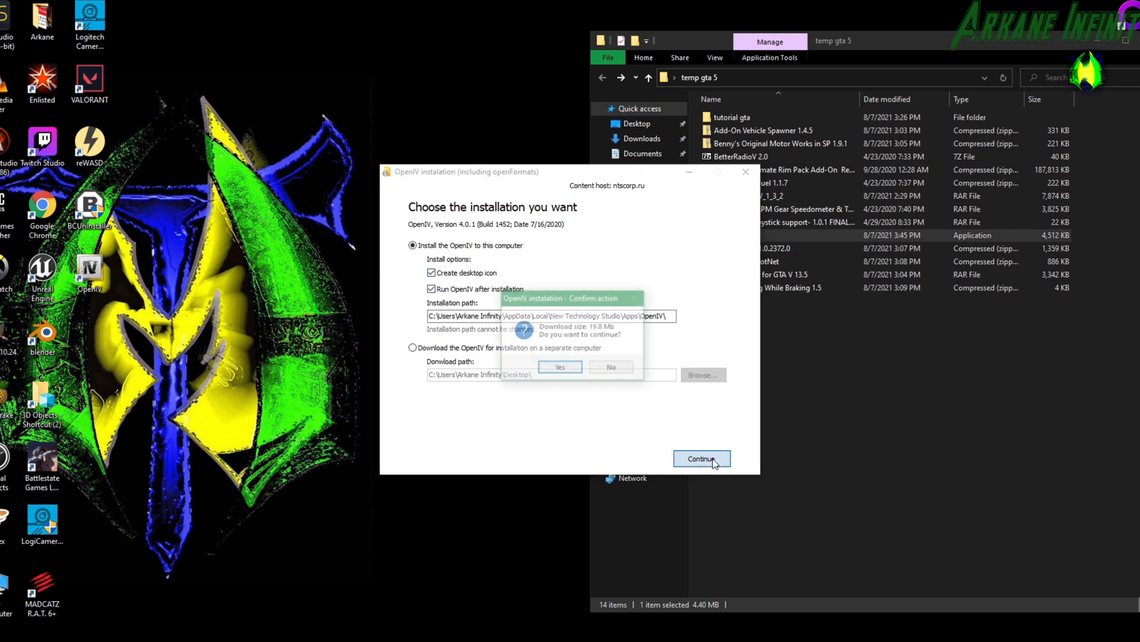
click(559, 369)
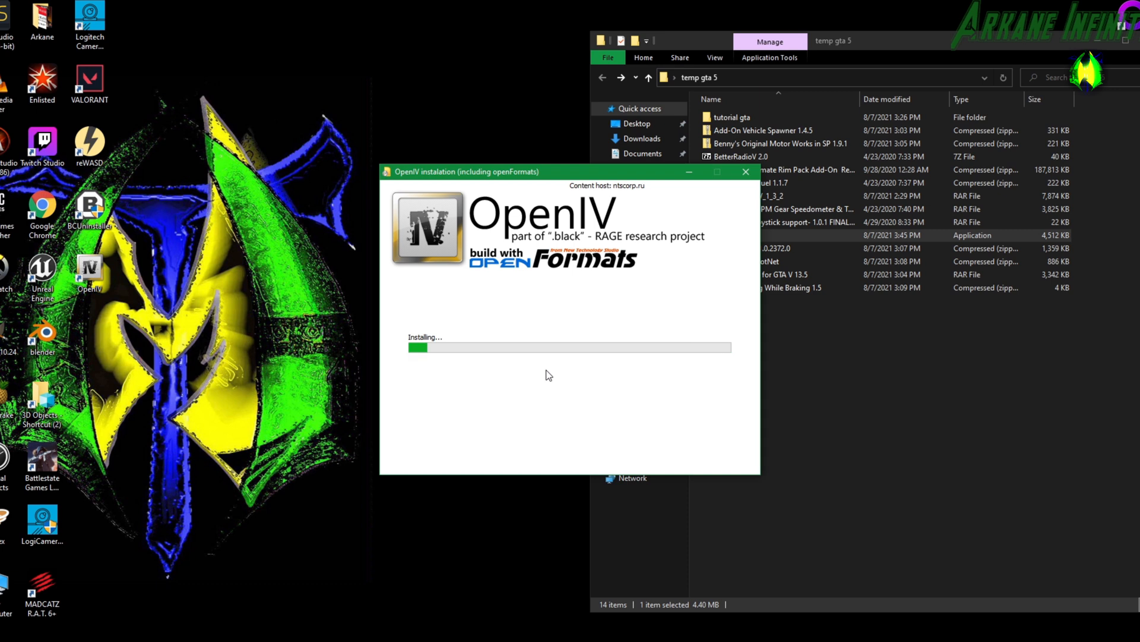
click(700, 457)
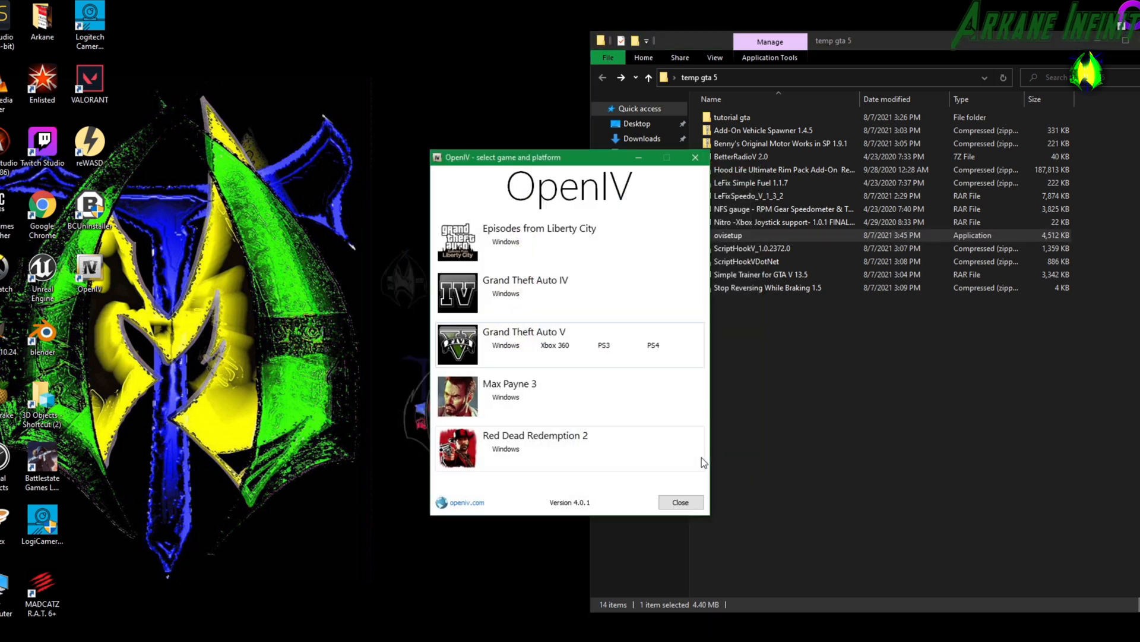
Clear the temp gta 5 folder window out of the way and choose Grand Theft Auto V for Windows in OpenIV.
drag(500, 158, 389, 131)
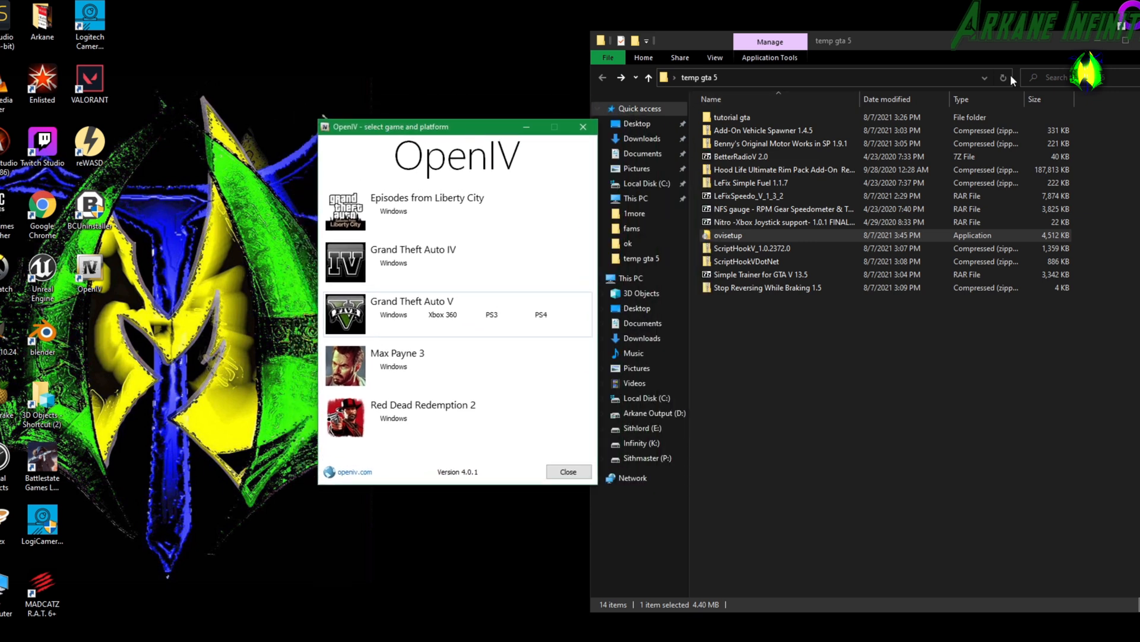
click(1107, 37)
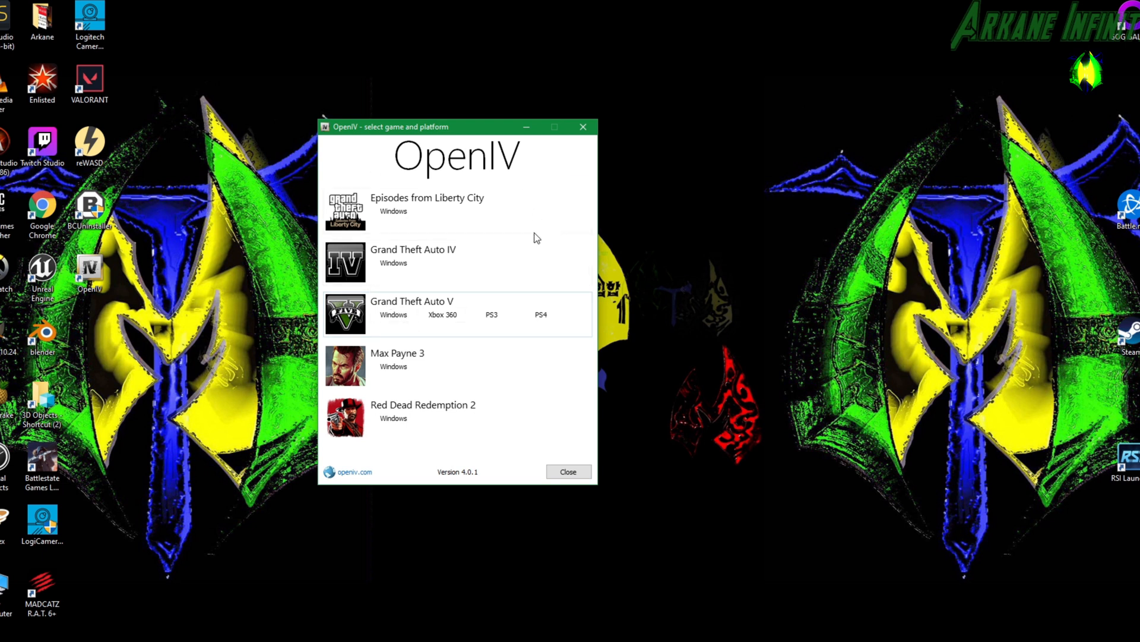
click(392, 317)
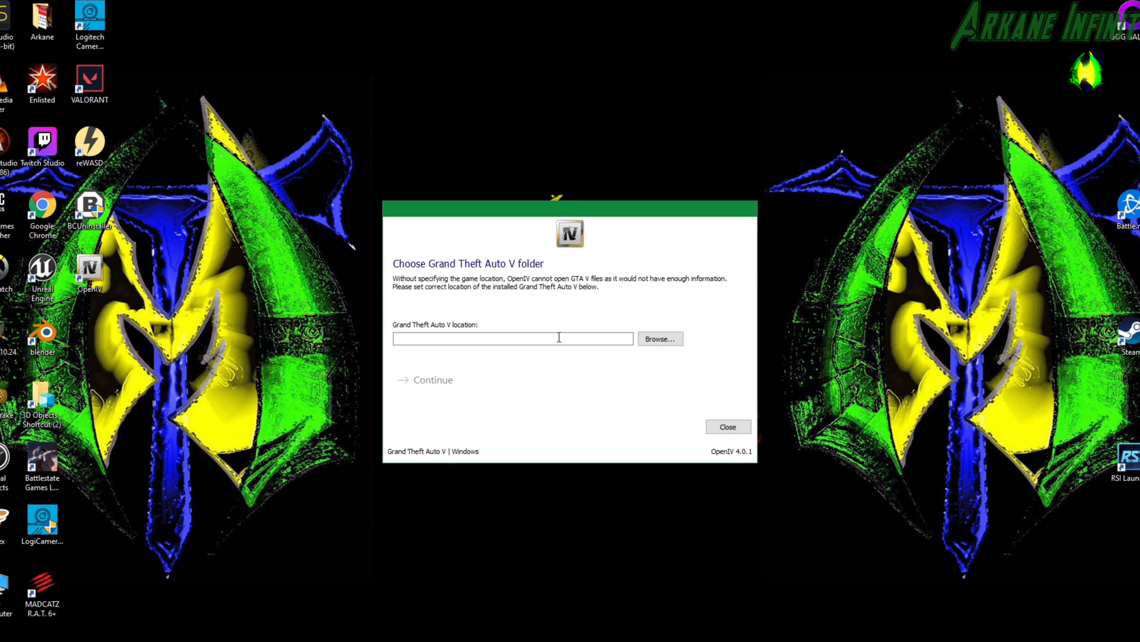
Set the Grand Theft Auto V location to K:\Steam\steamapps\common\Grand Theft Auto V and continue past the backup reminder into OpenIV.
click(674, 335)
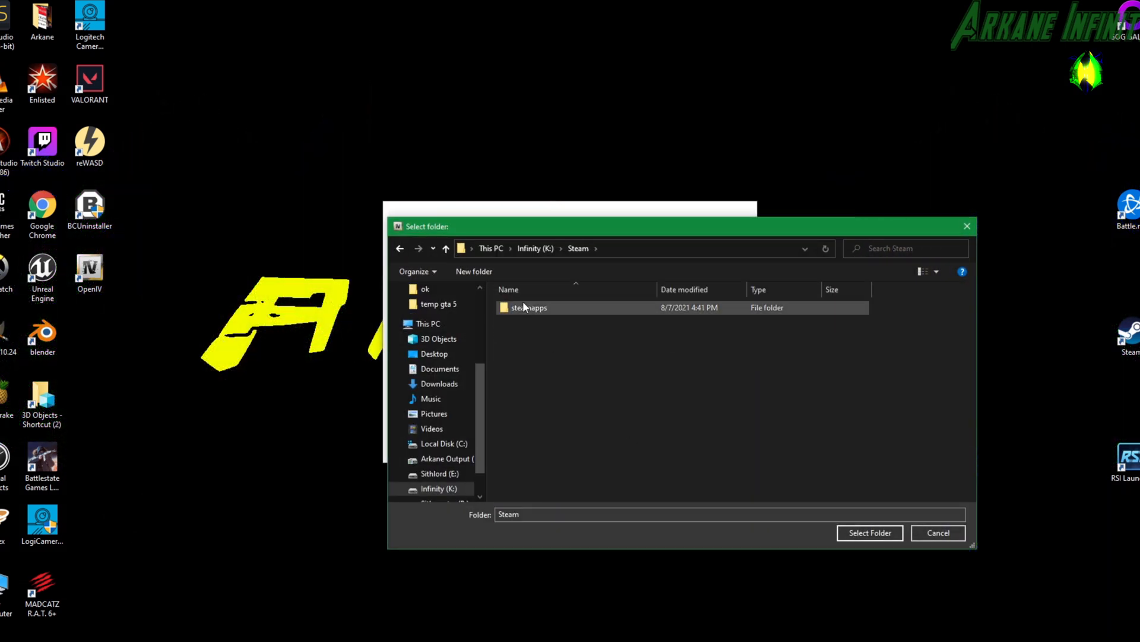
double_click(526, 309)
double_click(527, 310)
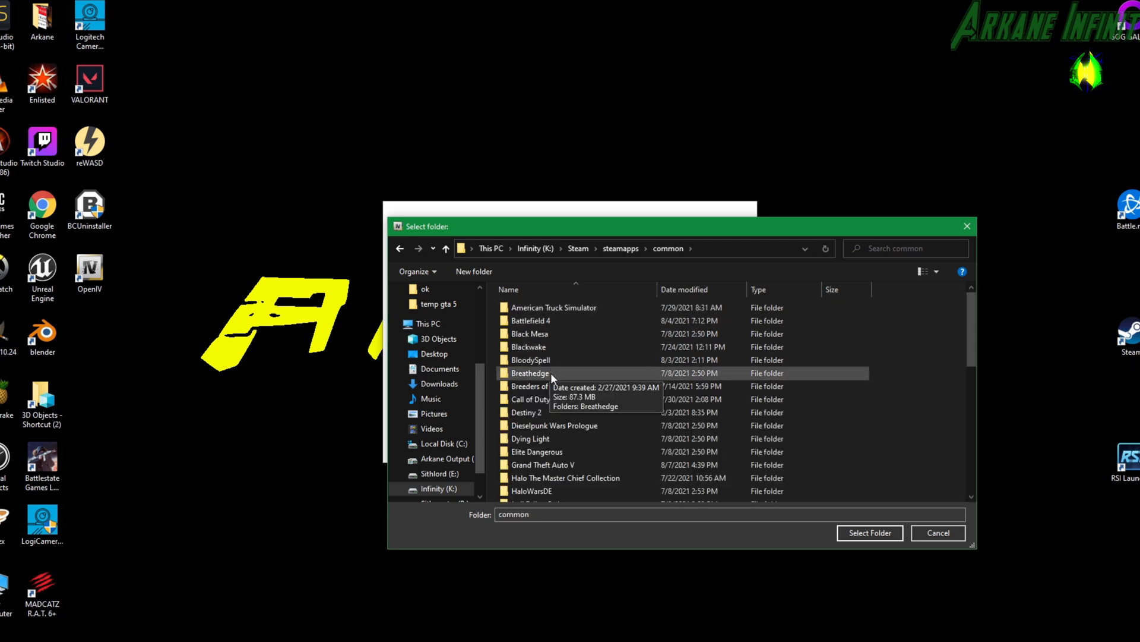
scroll(552, 427, down, 2)
click(551, 402)
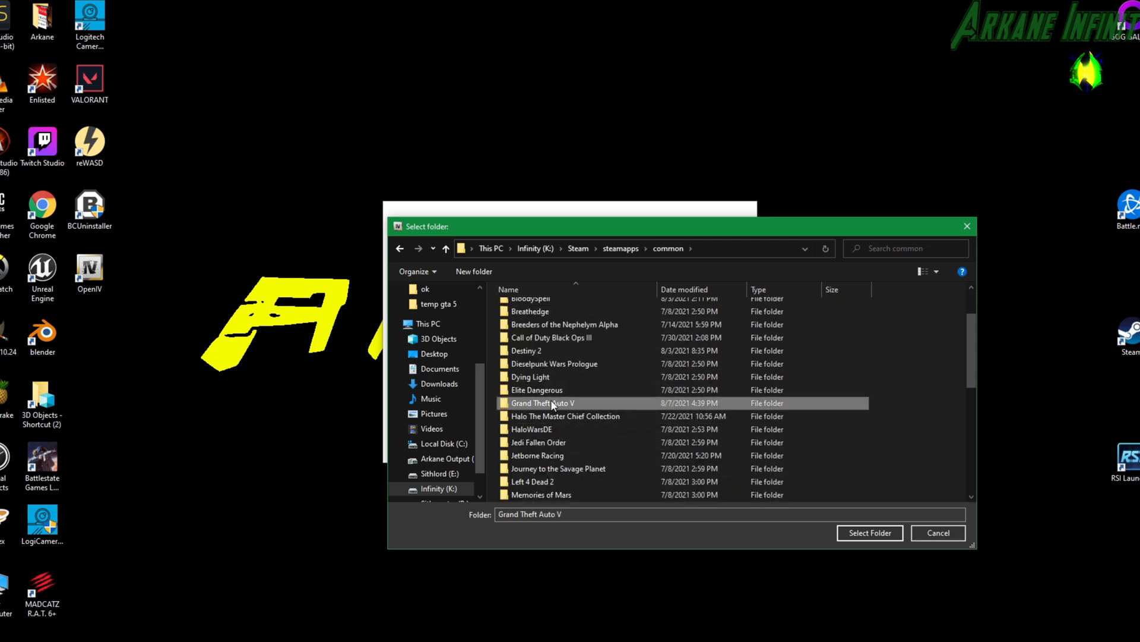
click(858, 532)
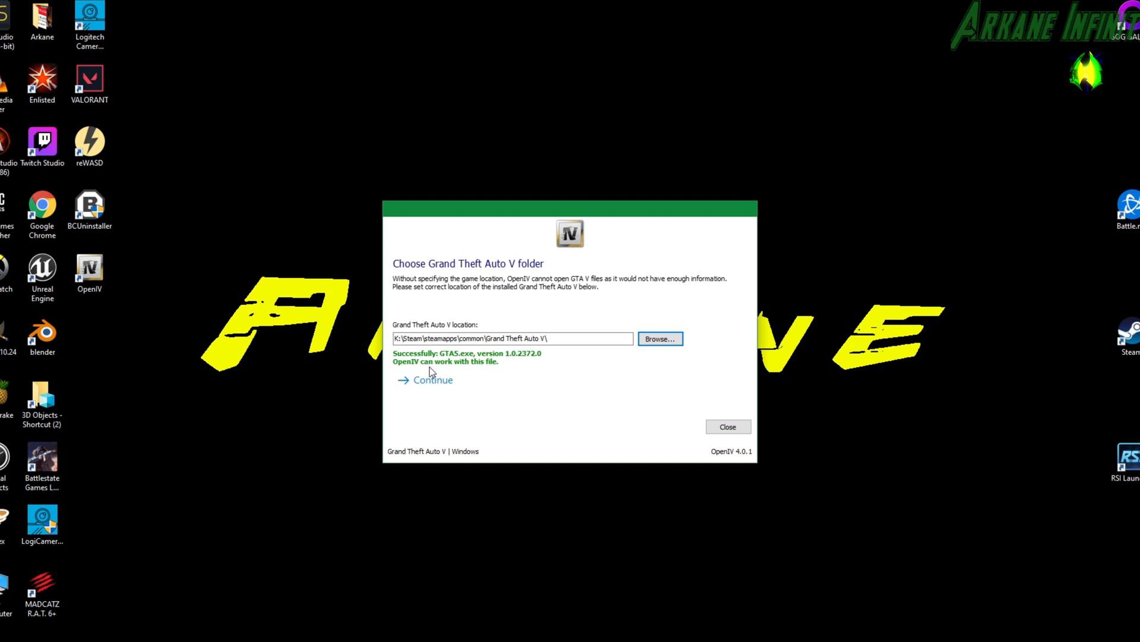
click(437, 387)
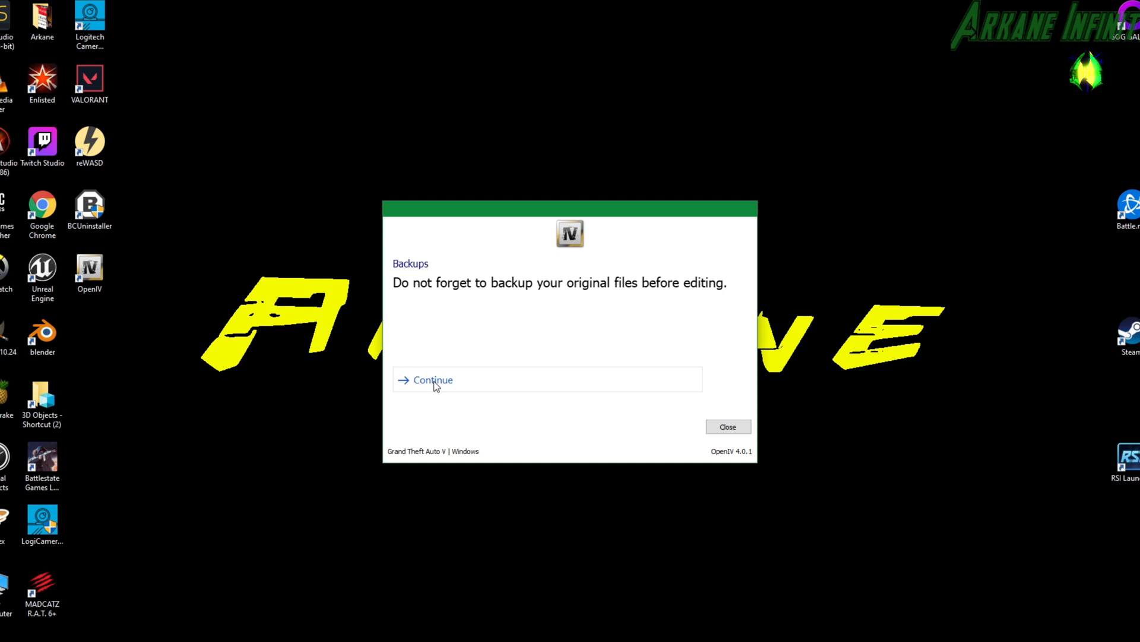
click(436, 386)
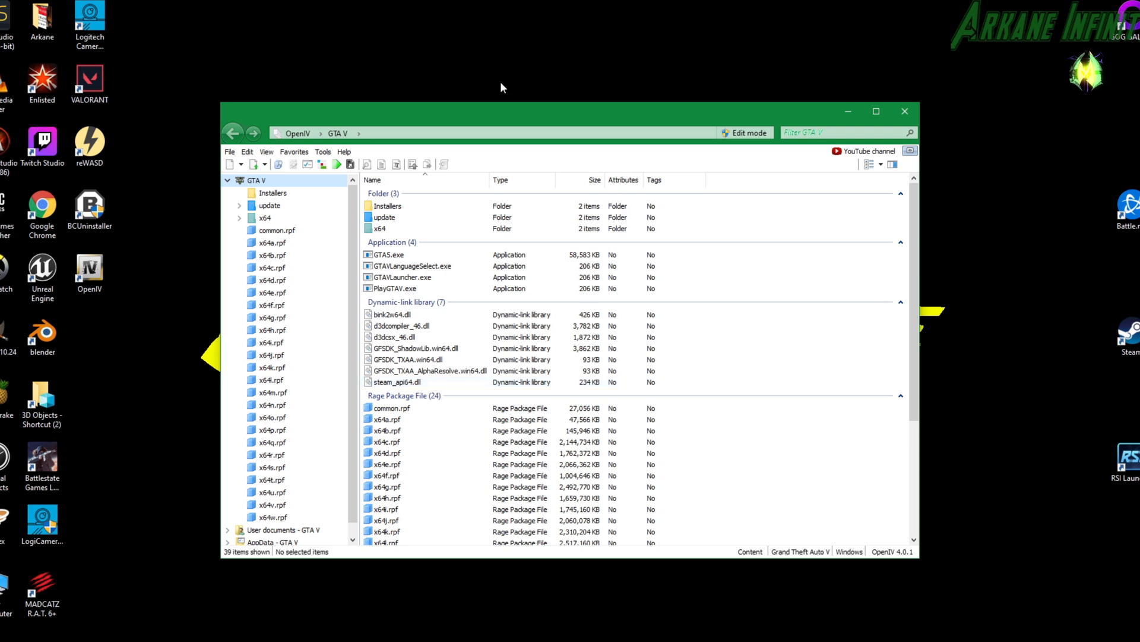
Install ASI Loader, OpenIV.ASI and openCamera through ASI Manager, creating the mods folder and allowing edit mode only for archives inside it.
drag(518, 126, 471, 46)
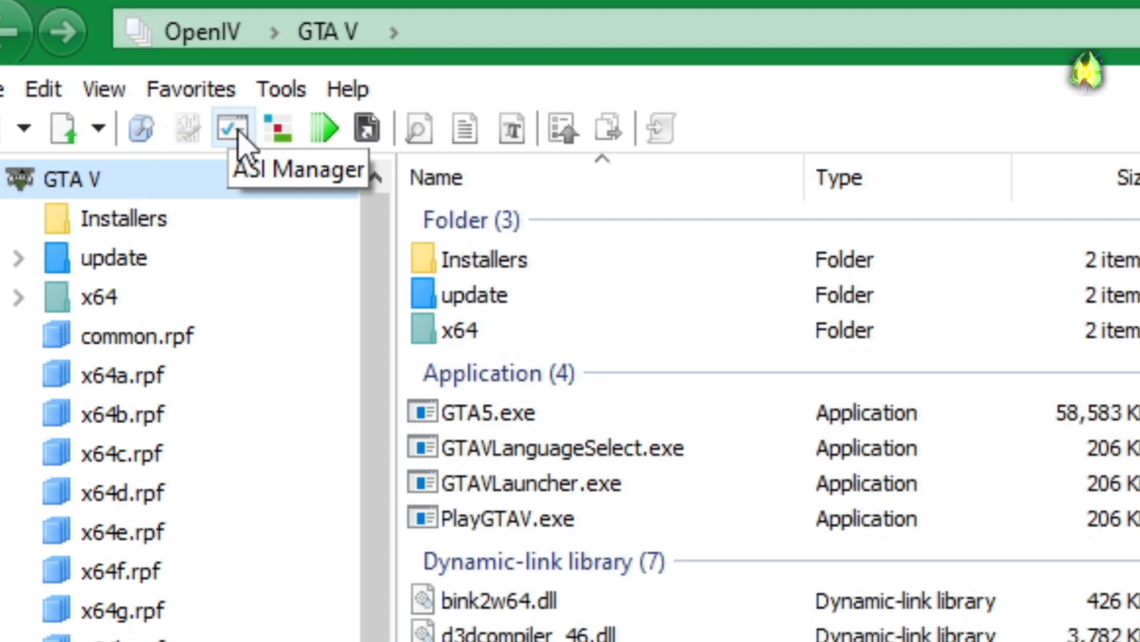
click(239, 132)
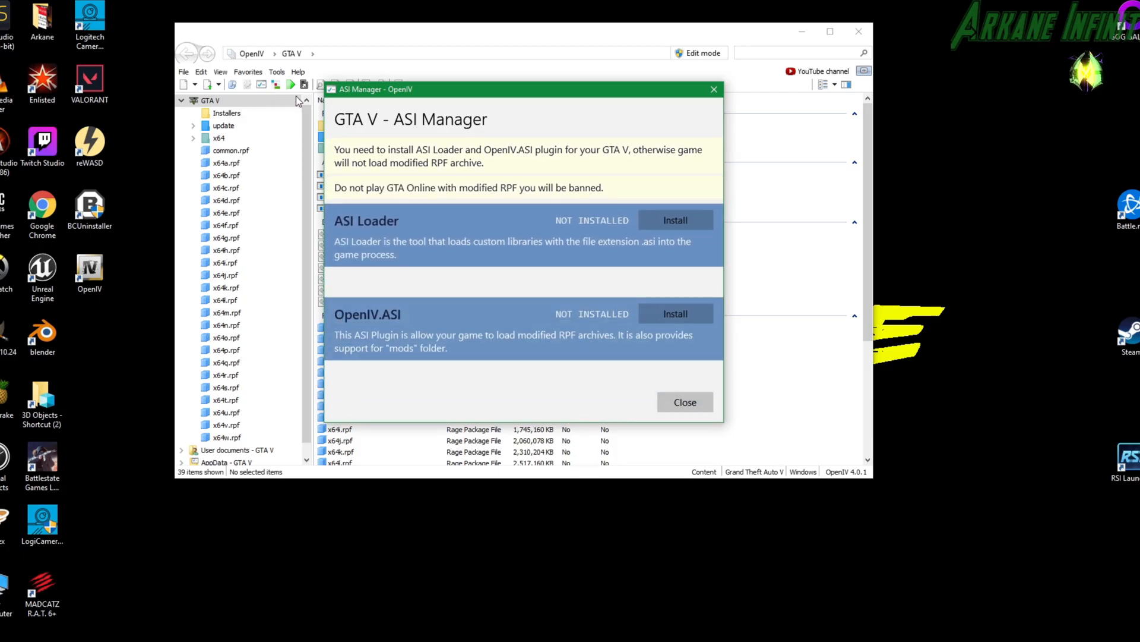
click(695, 219)
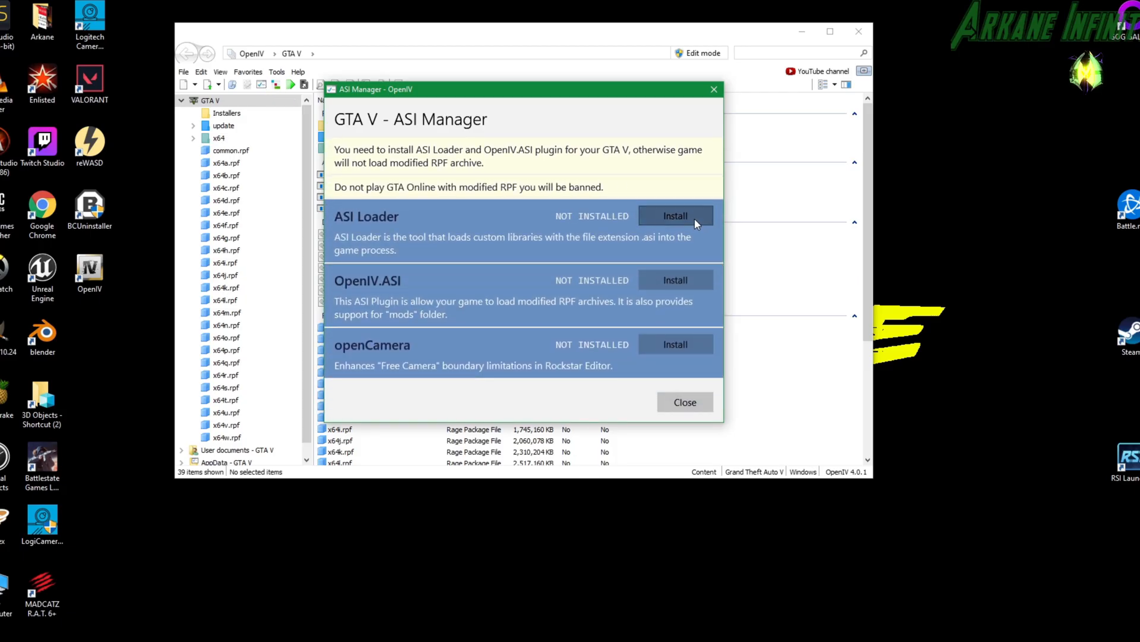
click(675, 277)
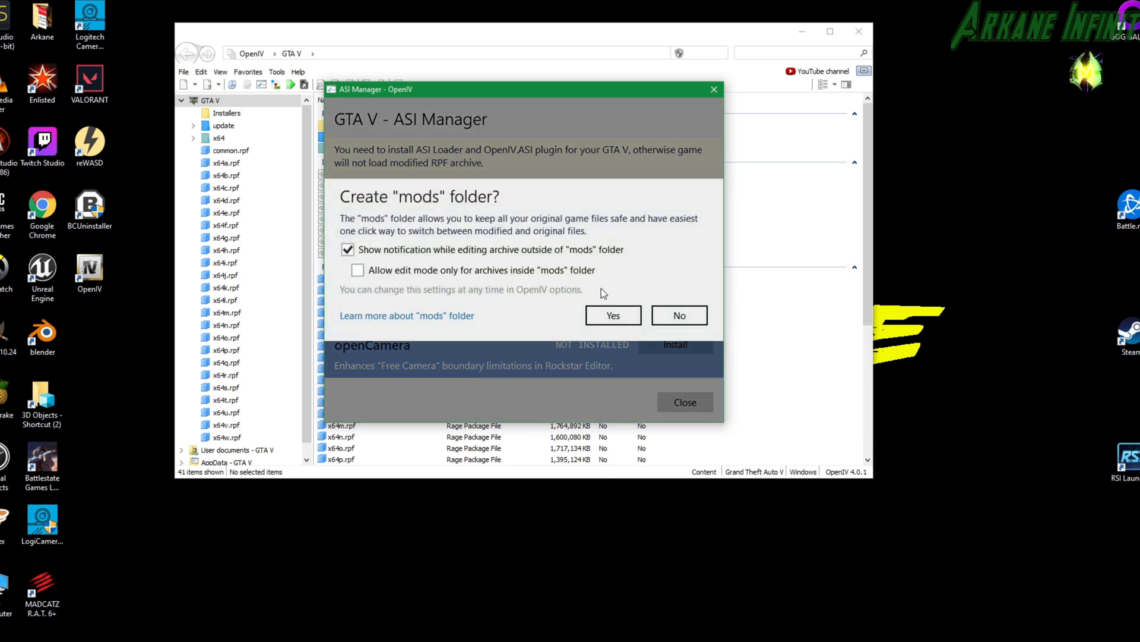
click(358, 271)
click(614, 312)
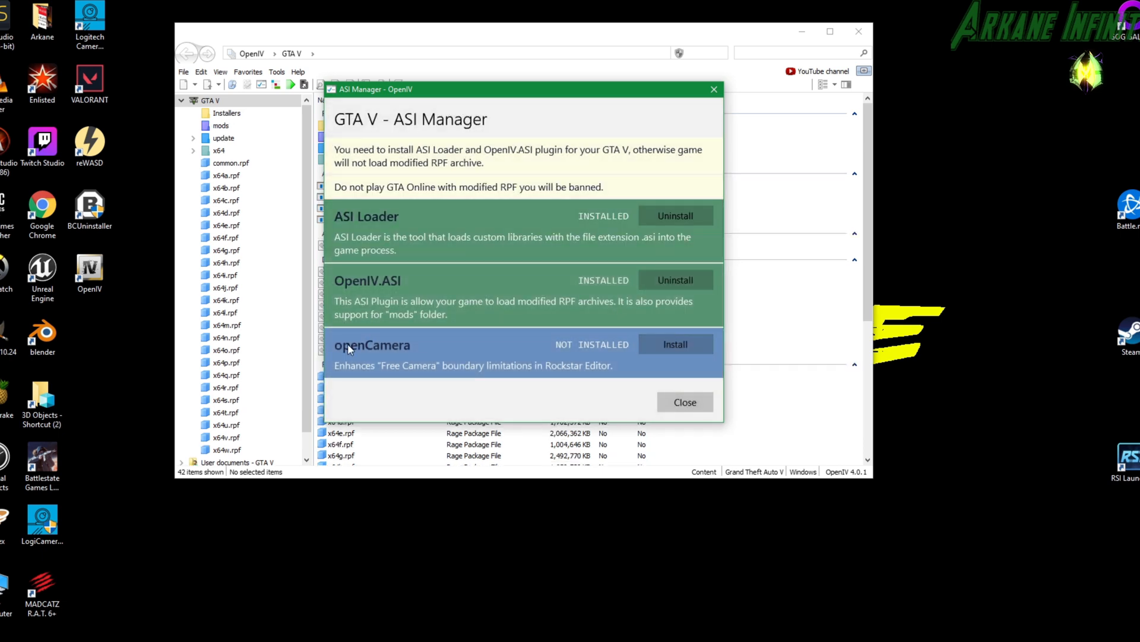
click(665, 343)
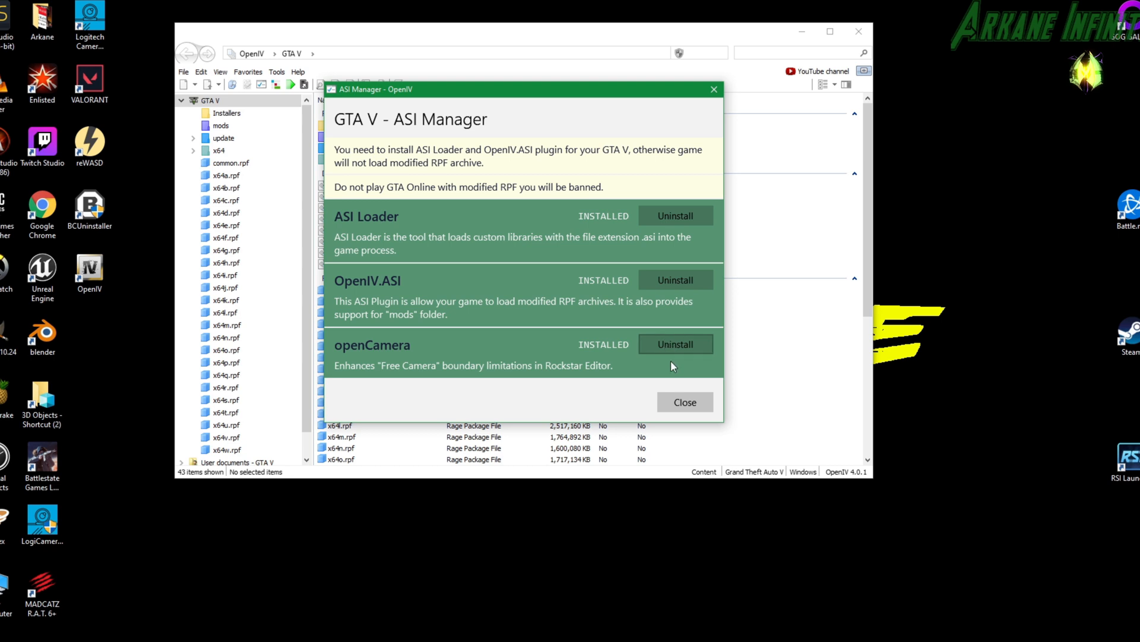
click(681, 402)
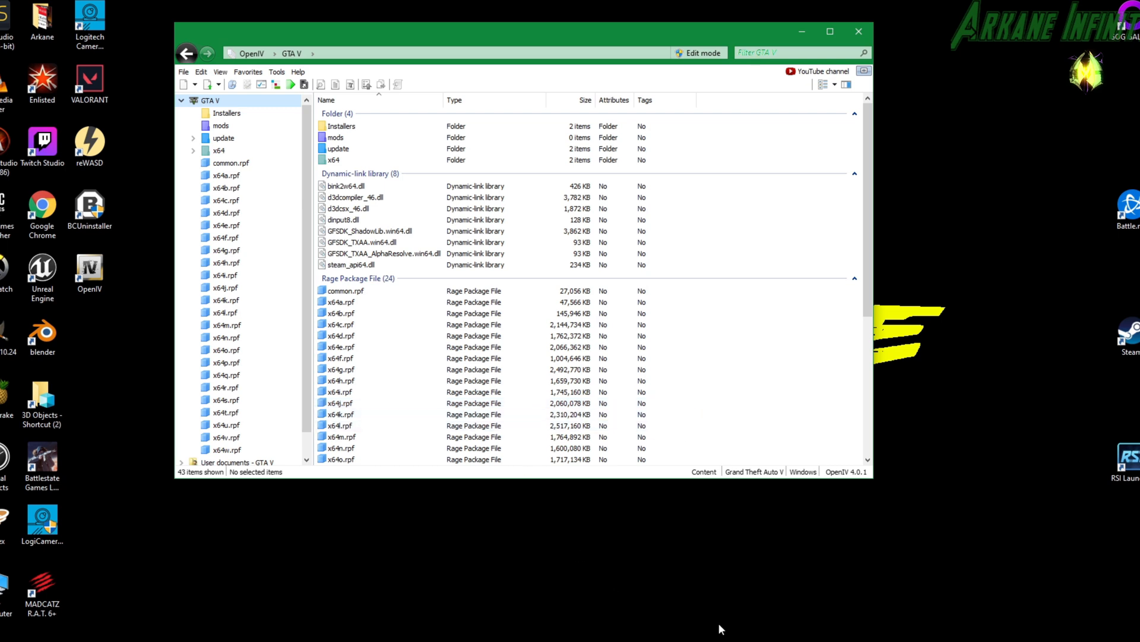
Switch to the Grand Theft Auto V folder in File Explorer and create a new folder named scripts there.
key(alt+Tab)
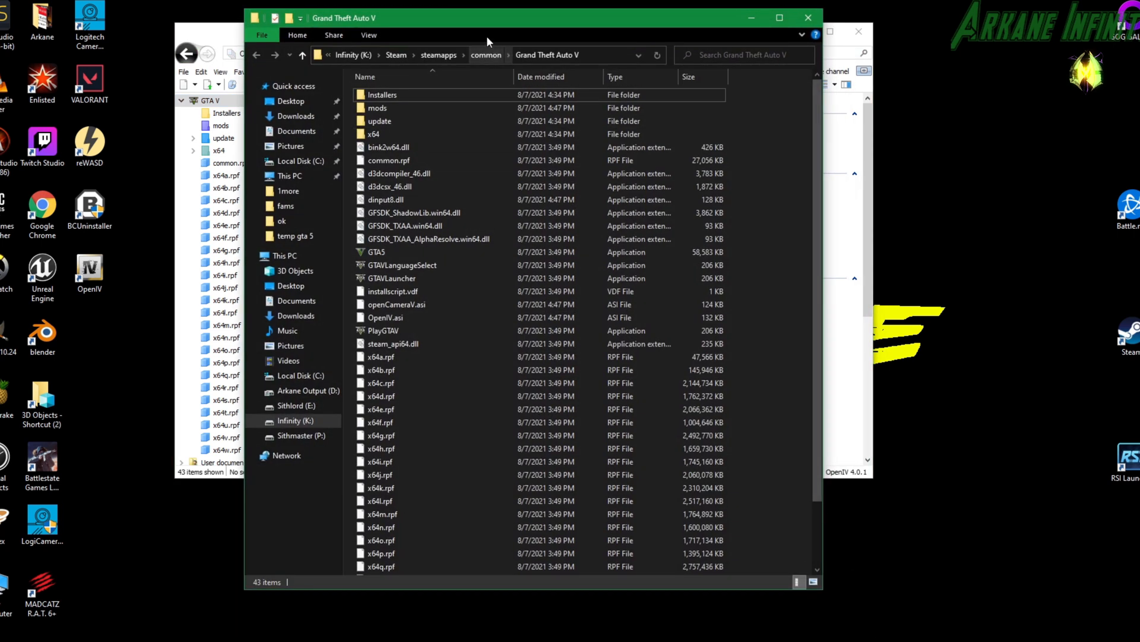
drag(481, 17, 803, 8)
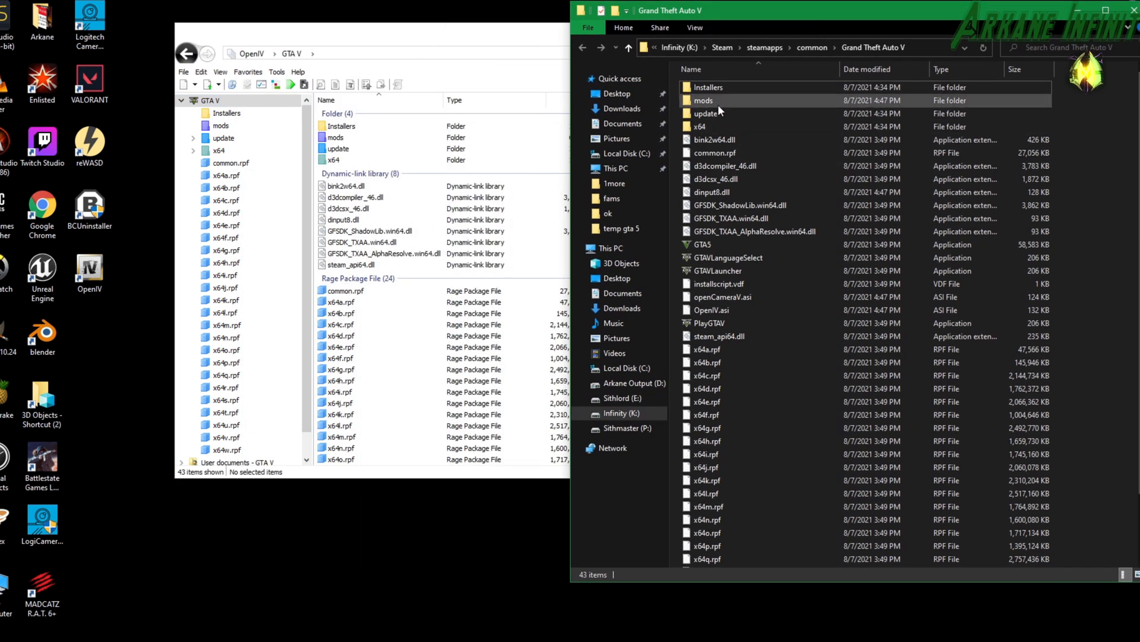
click(699, 102)
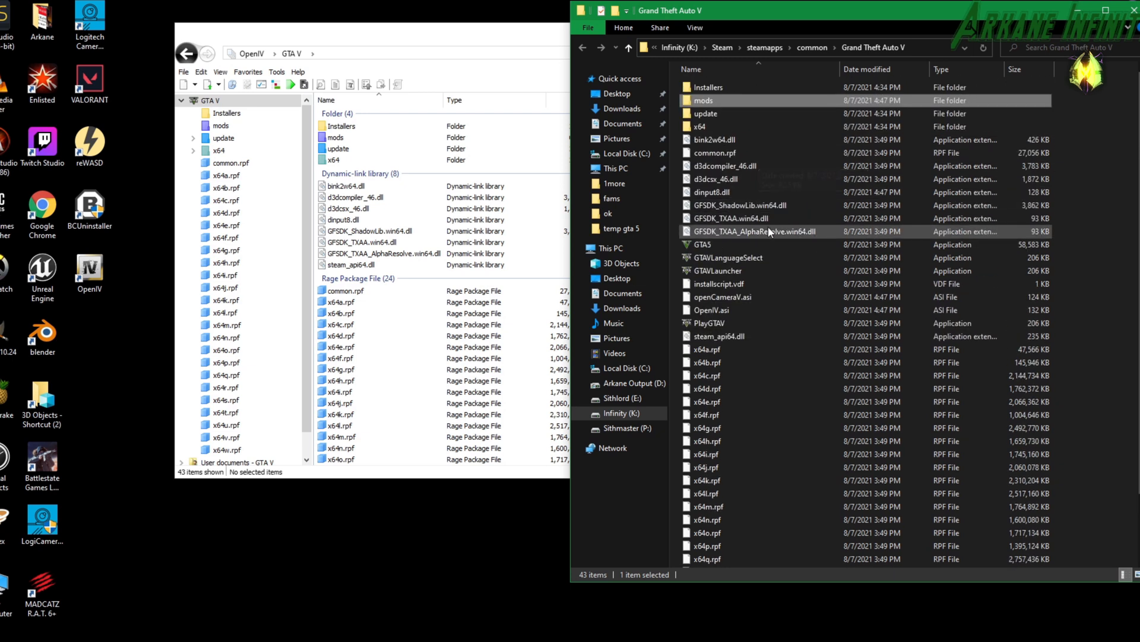
right_click(1102, 156)
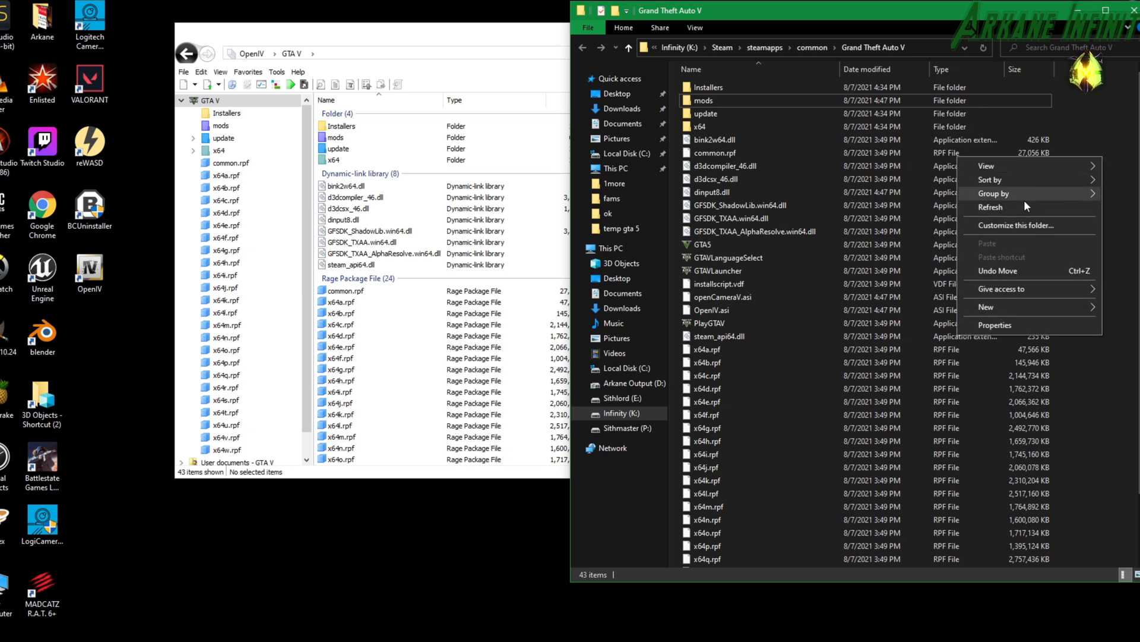
mouse_move(1035, 305)
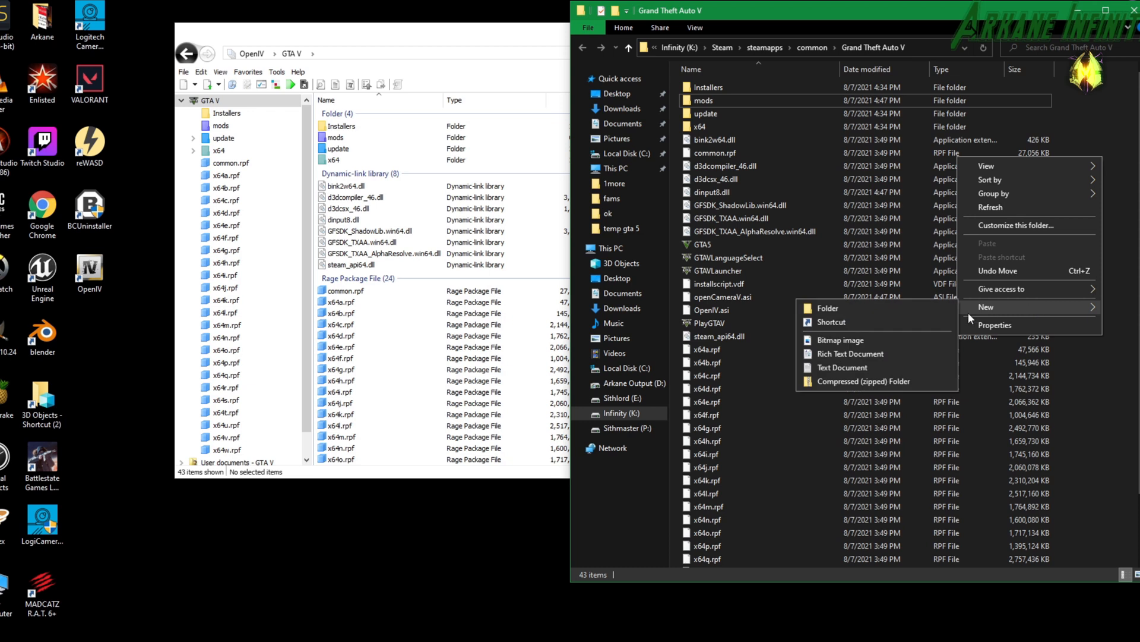
click(883, 311)
key(Return)
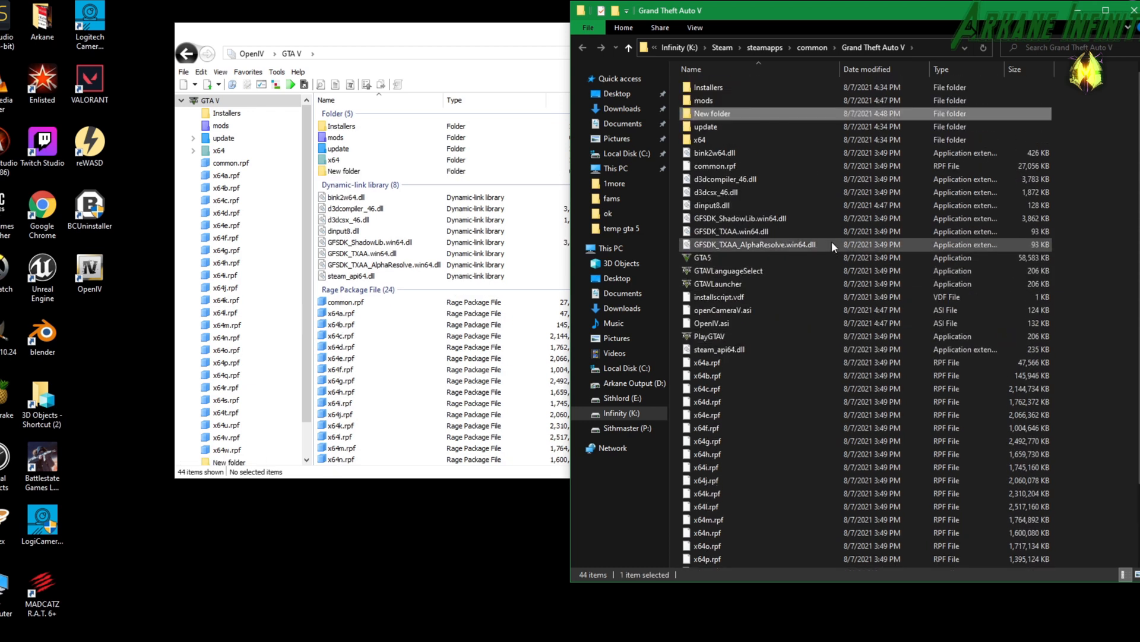
click(706, 114)
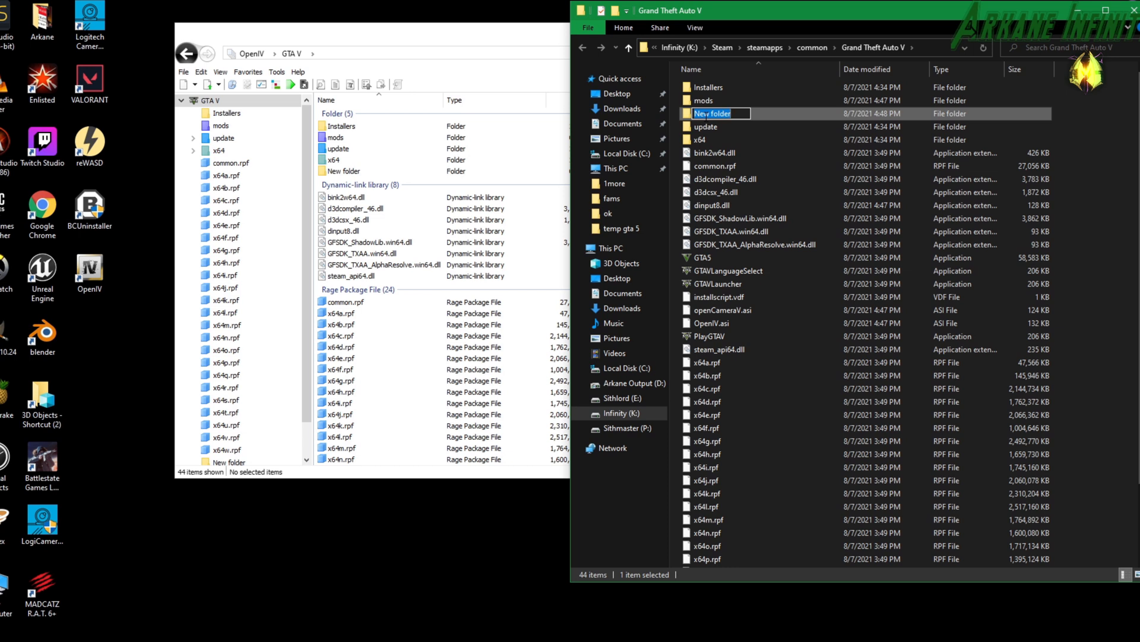
text(scripts)
key(Return)
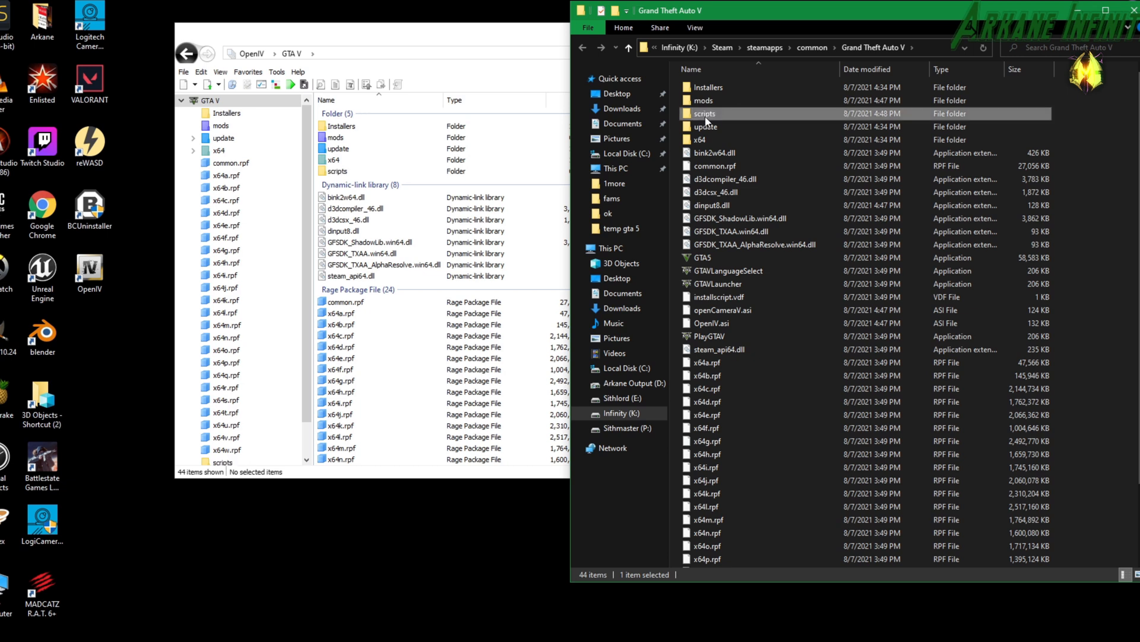
click(1100, 137)
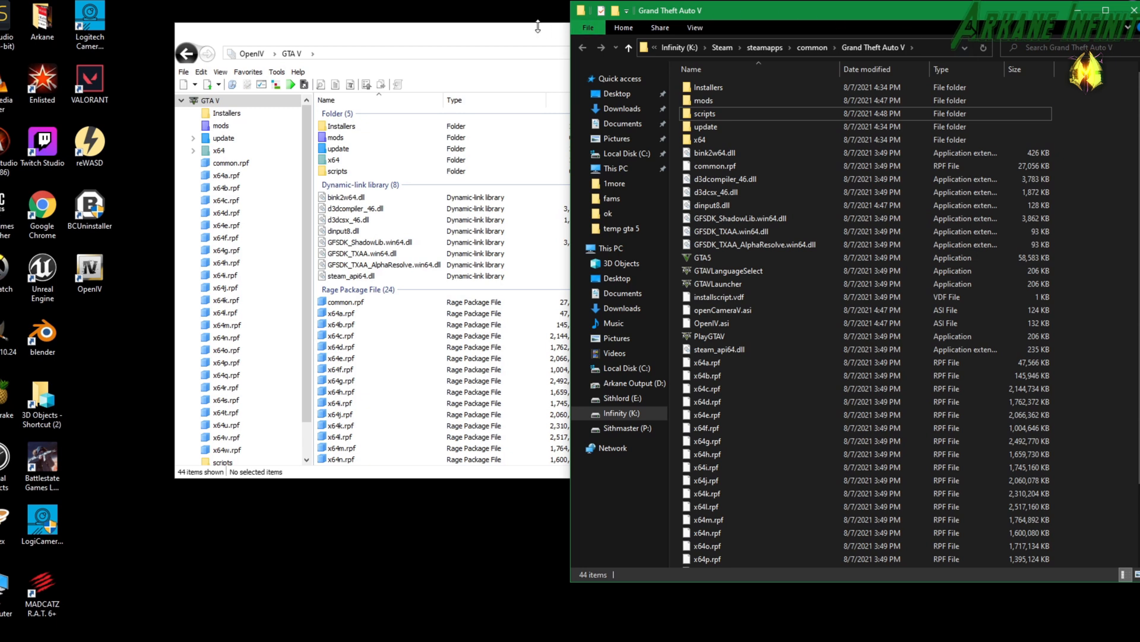
Minimize OpenIV and move the Grand Theft Auto V folder window fully into view.
drag(536, 37, 446, 39)
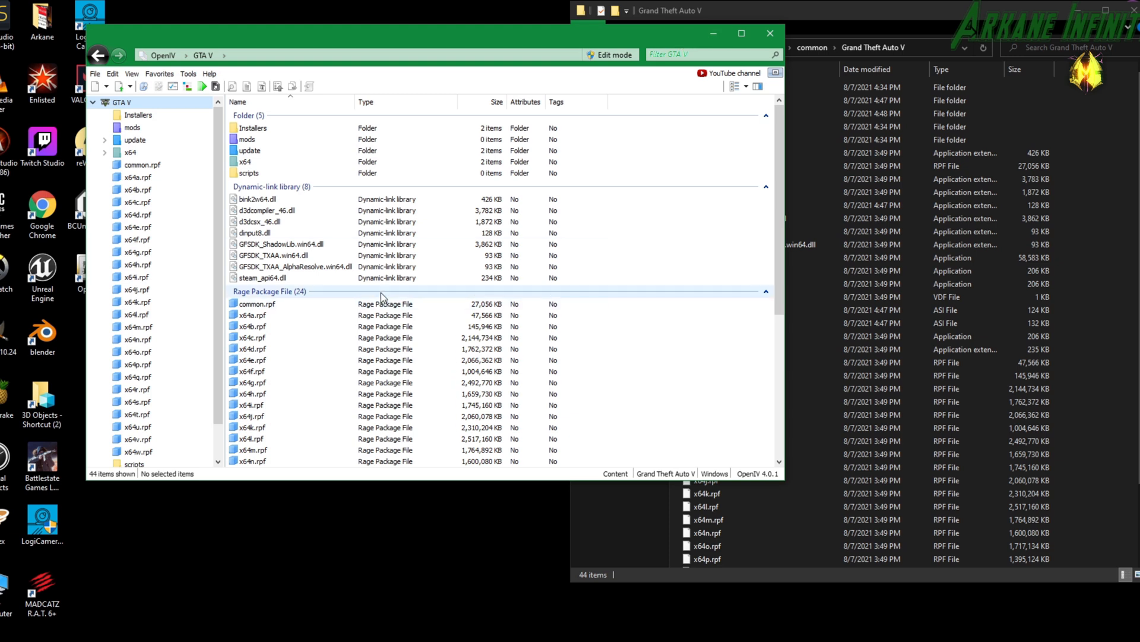
click(707, 31)
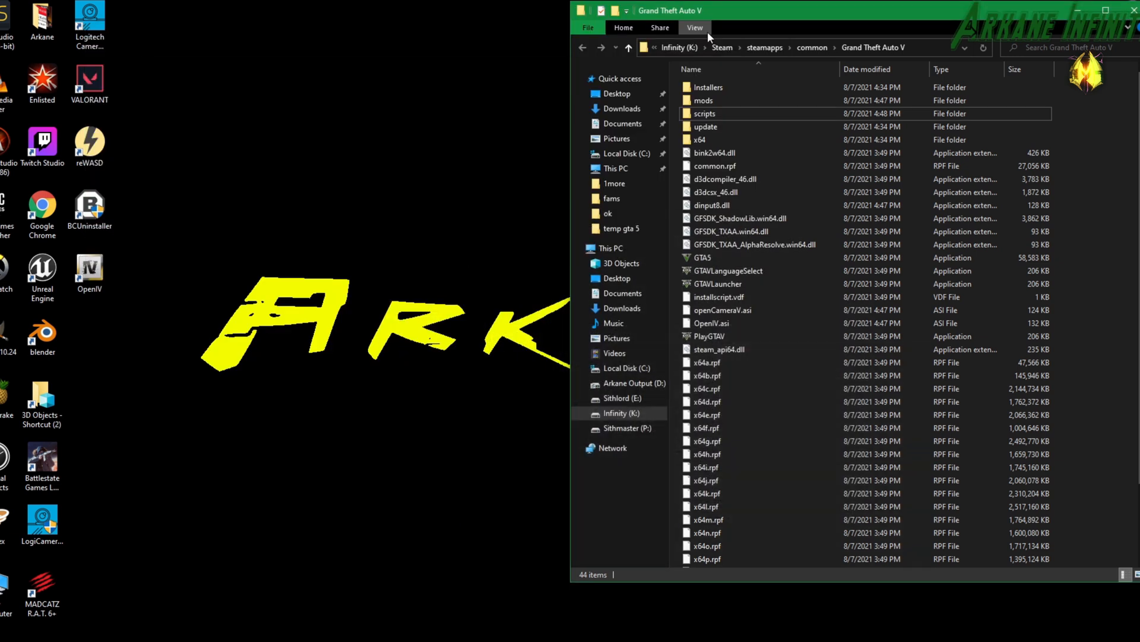
drag(743, 10, 706, 19)
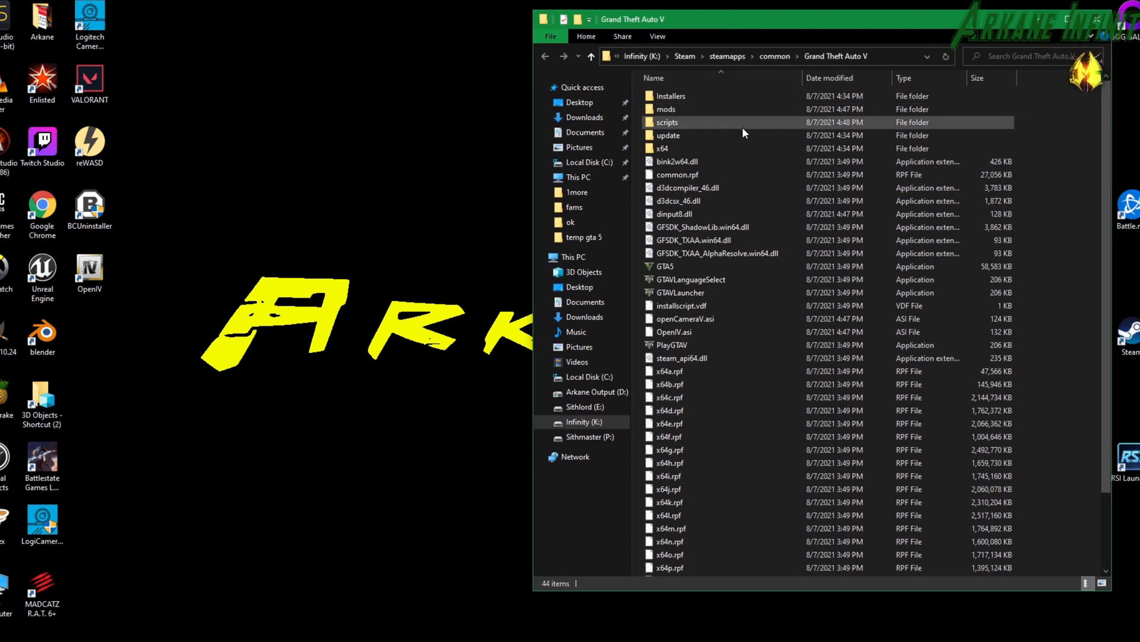
Copy the update and x64 folders together with the files x64a.rpf through x64w.rpf into the mods folder.
click(668, 136)
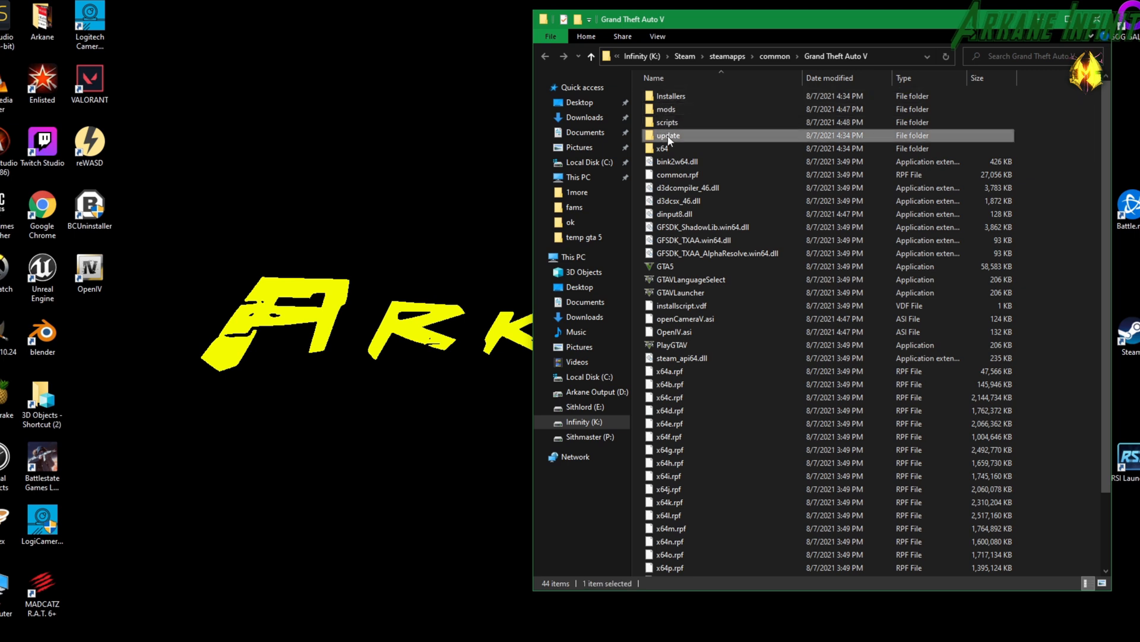
click(660, 149)
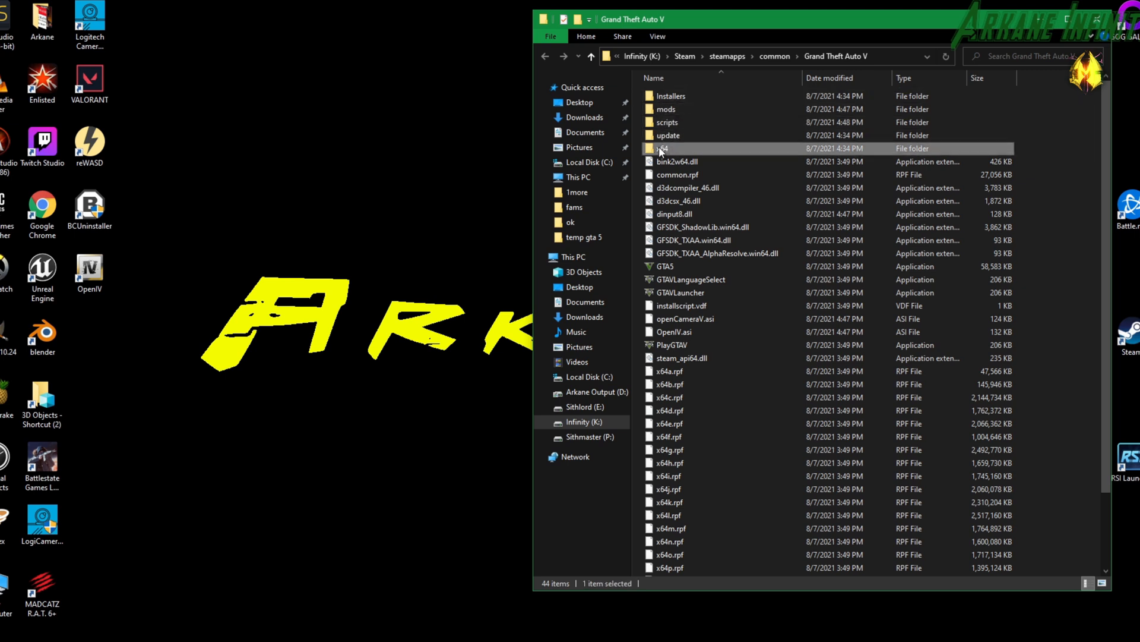
scroll(666, 178, down, 2)
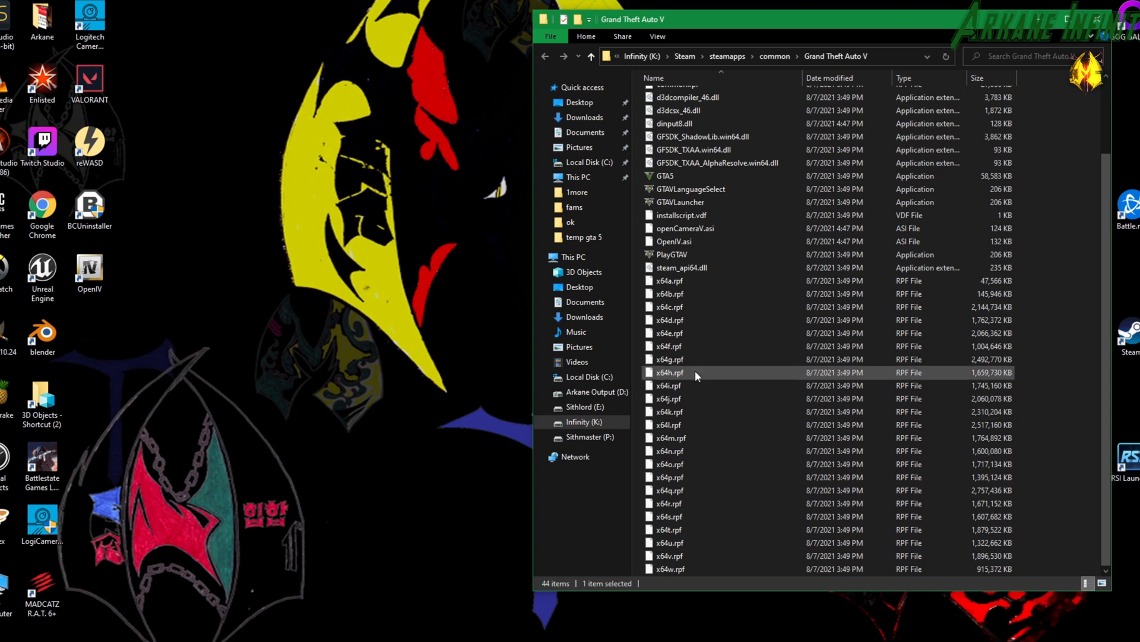
click(676, 279)
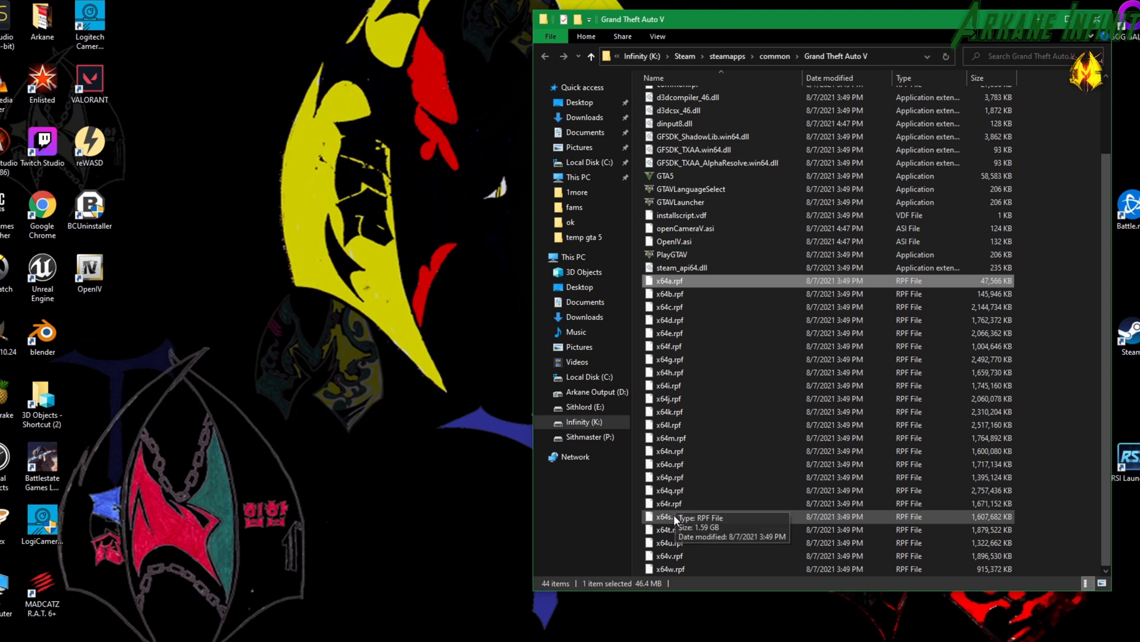
shift+click(671, 567)
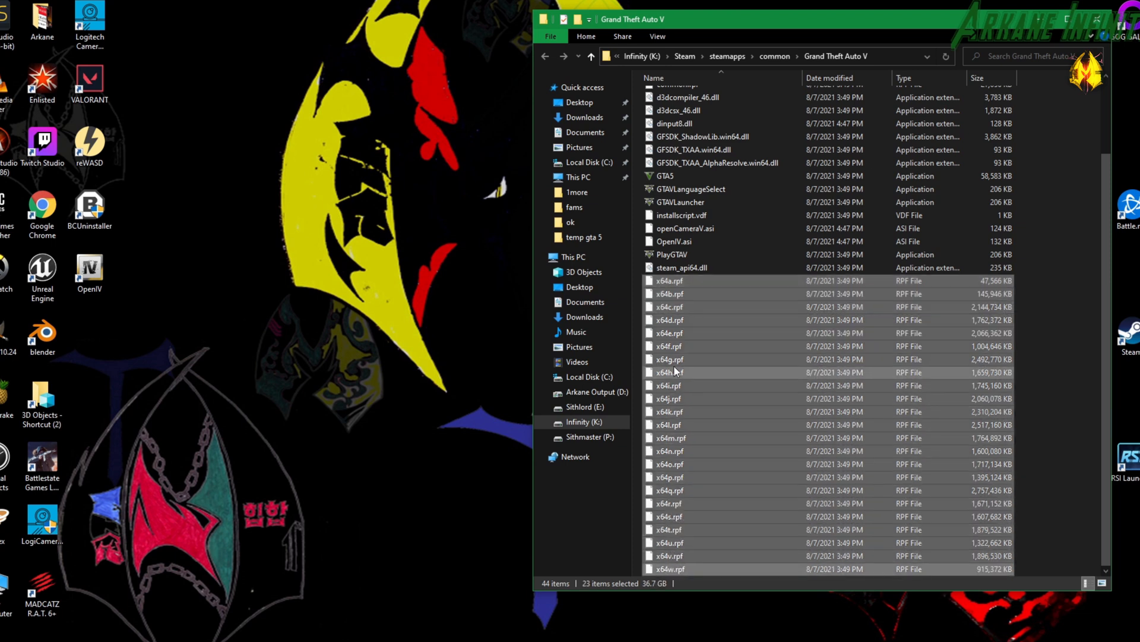
scroll(679, 324, up, 3)
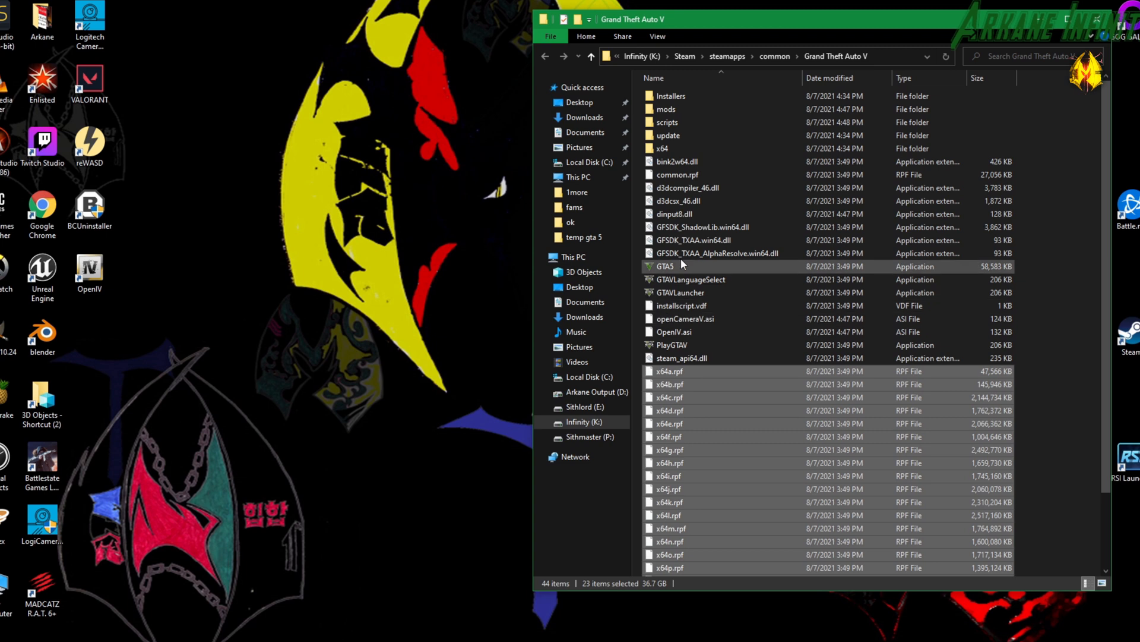
ctrl+click(660, 148)
ctrl+click(666, 138)
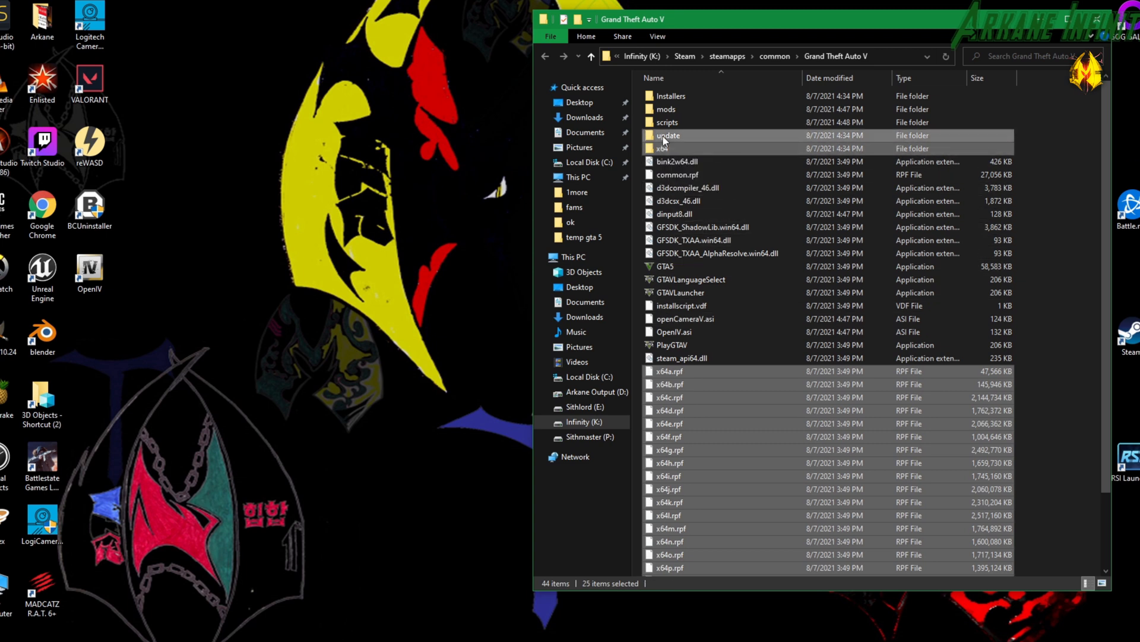
drag(669, 133, 680, 113)
key(ctrl)
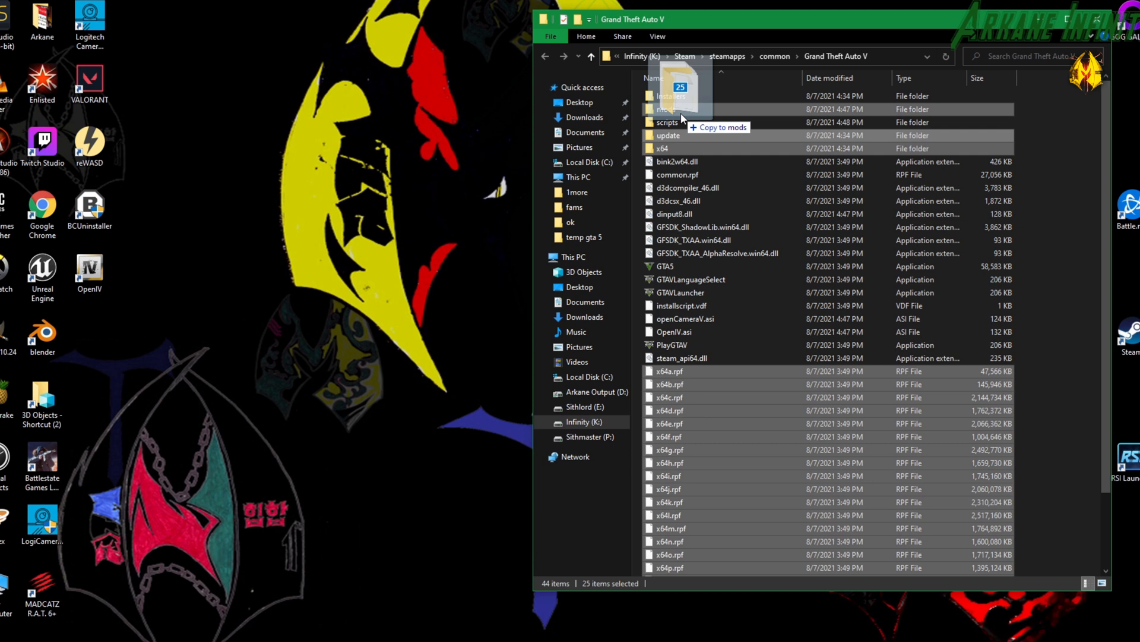
drag(681, 115, 681, 114)
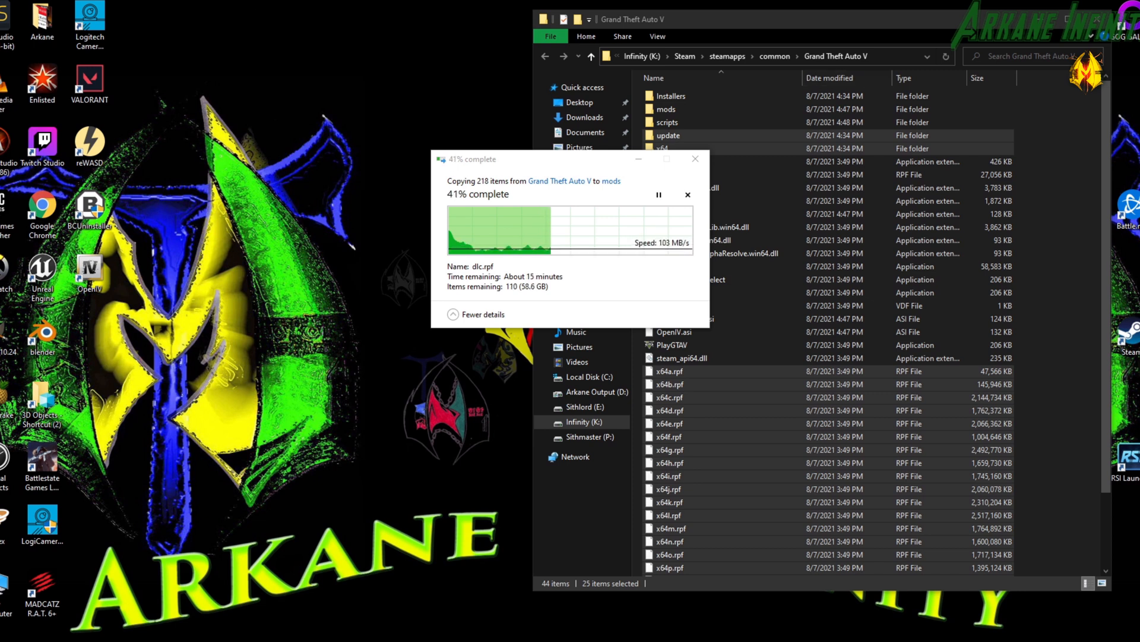
mouse_move(770, 640)
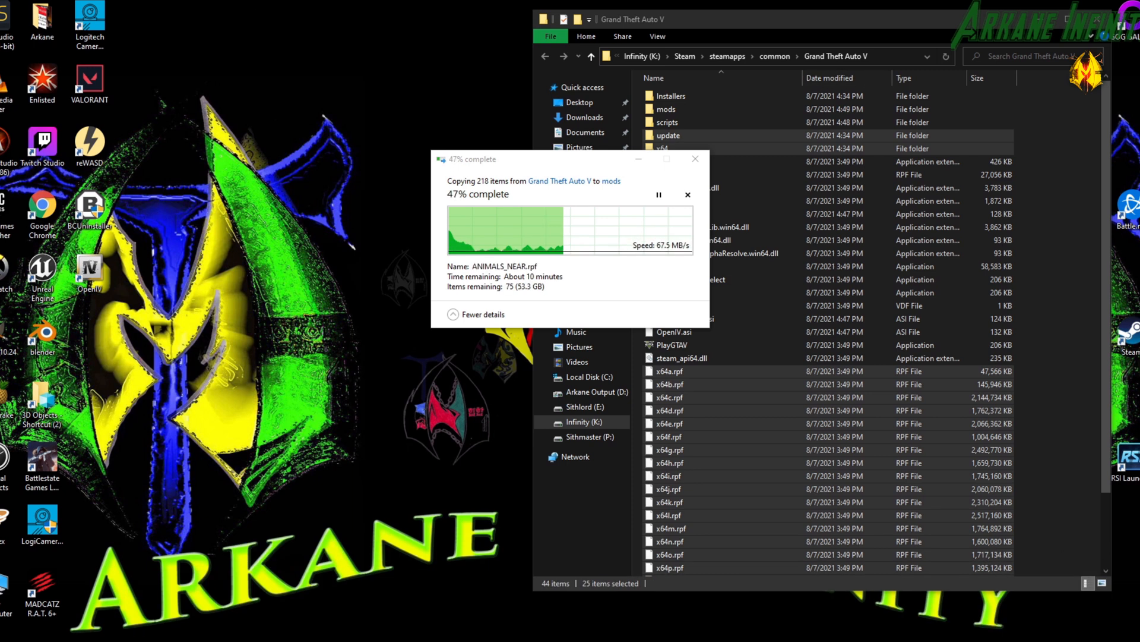
Check the copied update, x64 and RPF files inside the mods folder, and return to the Grand Theft Auto V folder.
click(1047, 23)
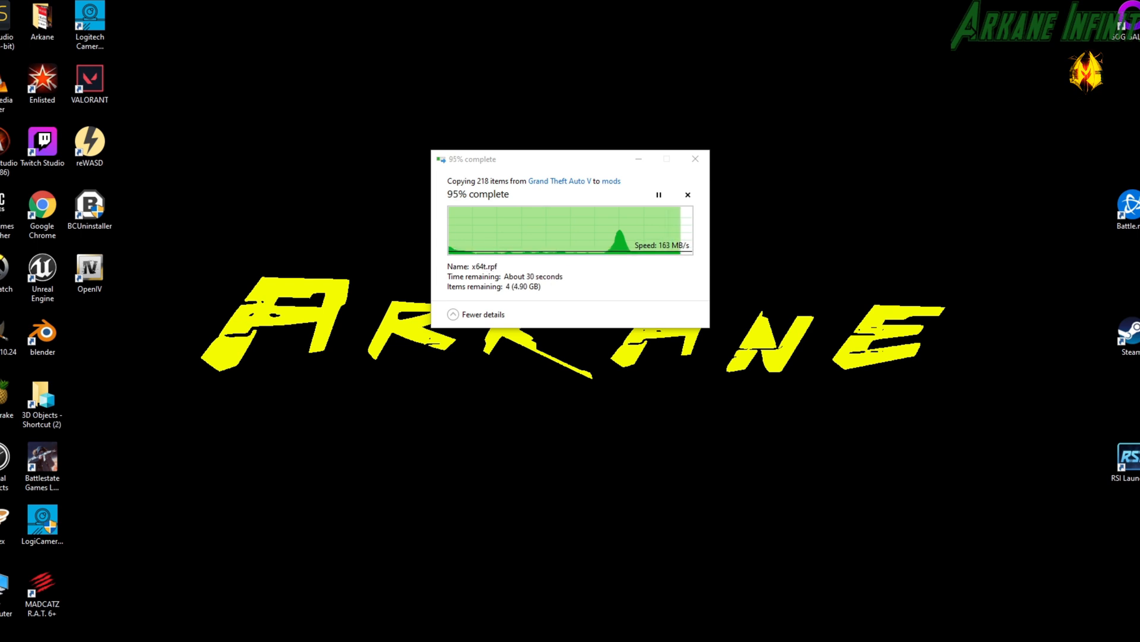
key(alt+Tab)
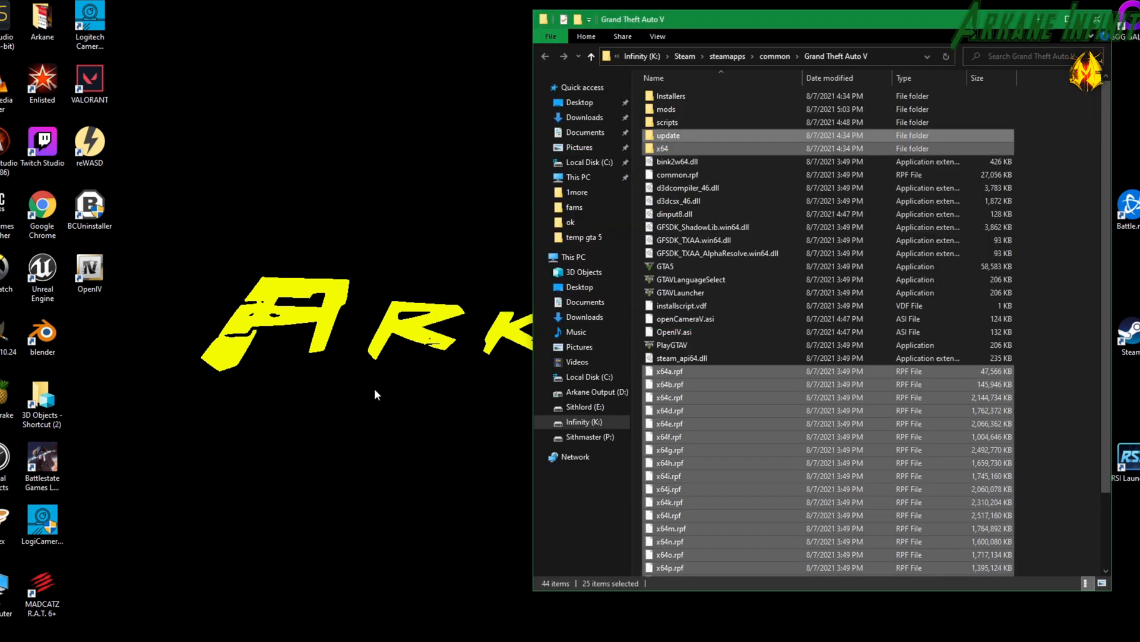
click(700, 133)
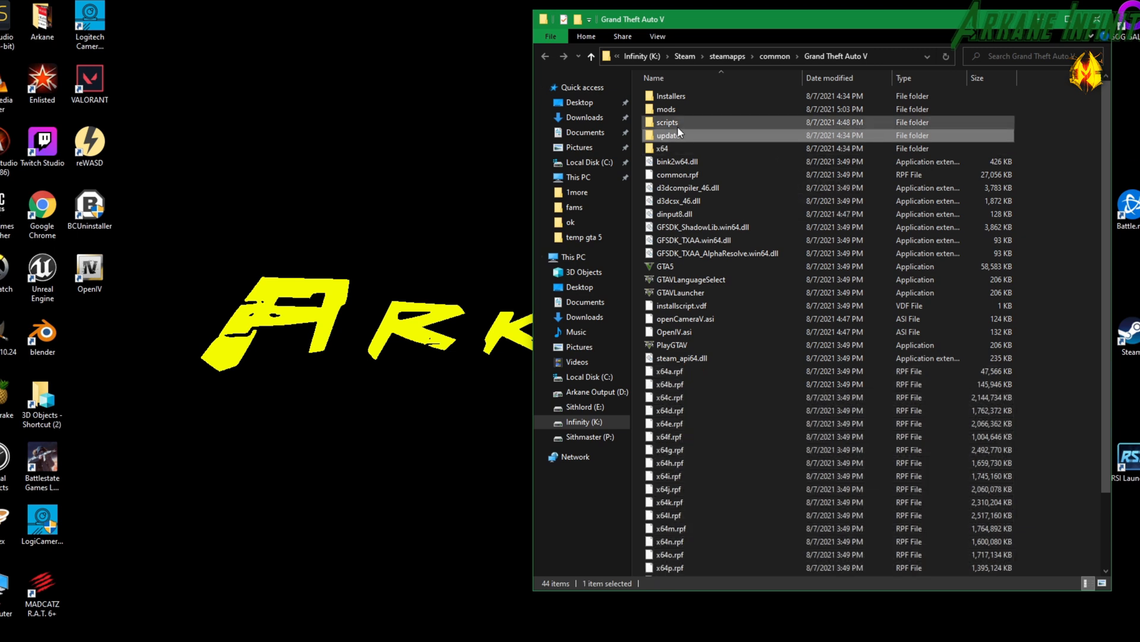
double_click(661, 111)
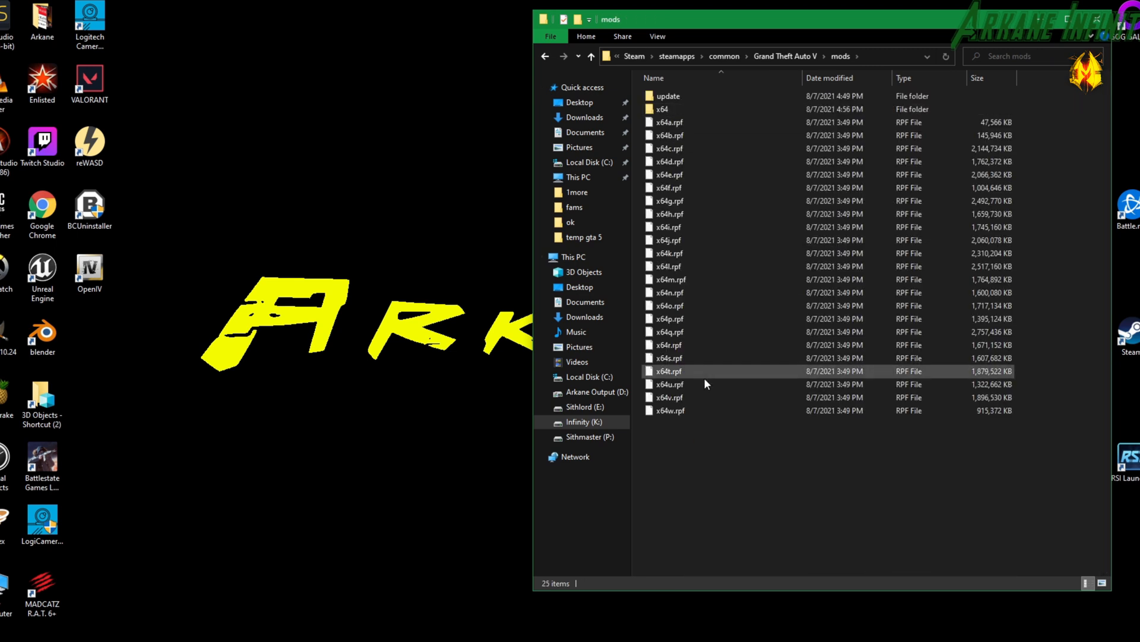
click(549, 54)
Switch to the temp gta 5 folder and extract the ScriptHookV_1.0.2372.0 archive into a folder of the same name.
click(855, 639)
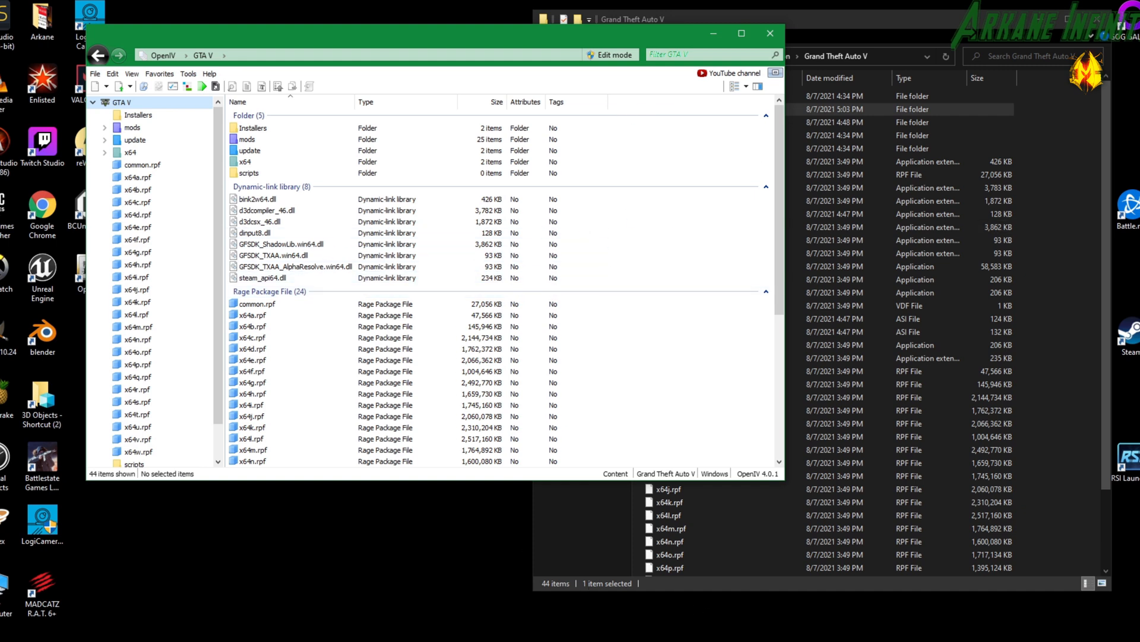
mouse_move(764, 640)
click(729, 609)
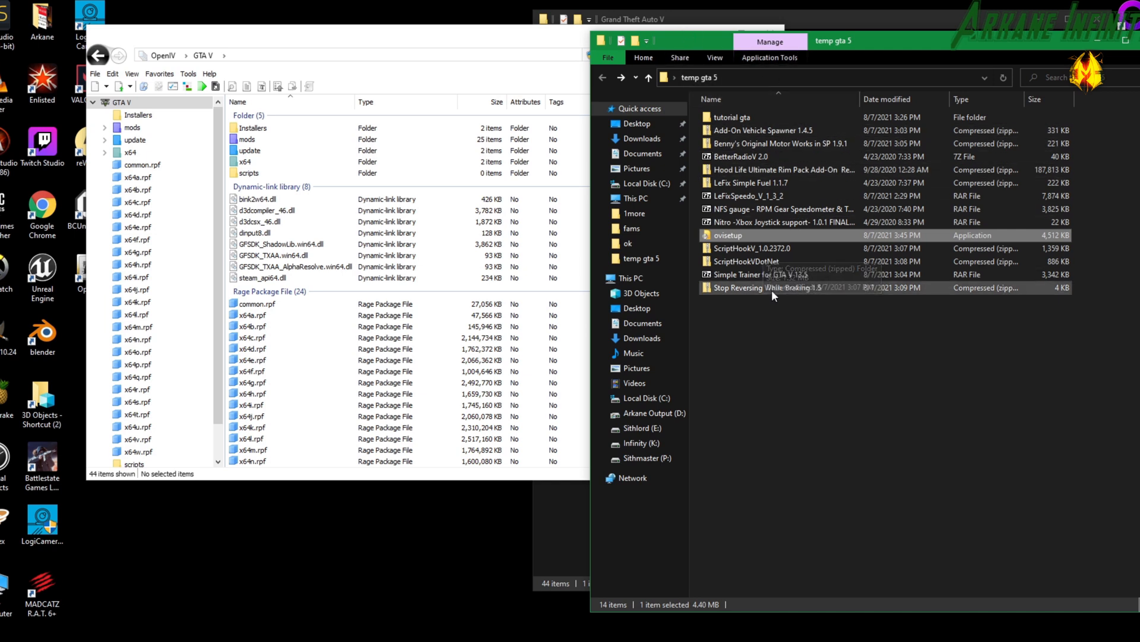
click(746, 248)
right_click(746, 256)
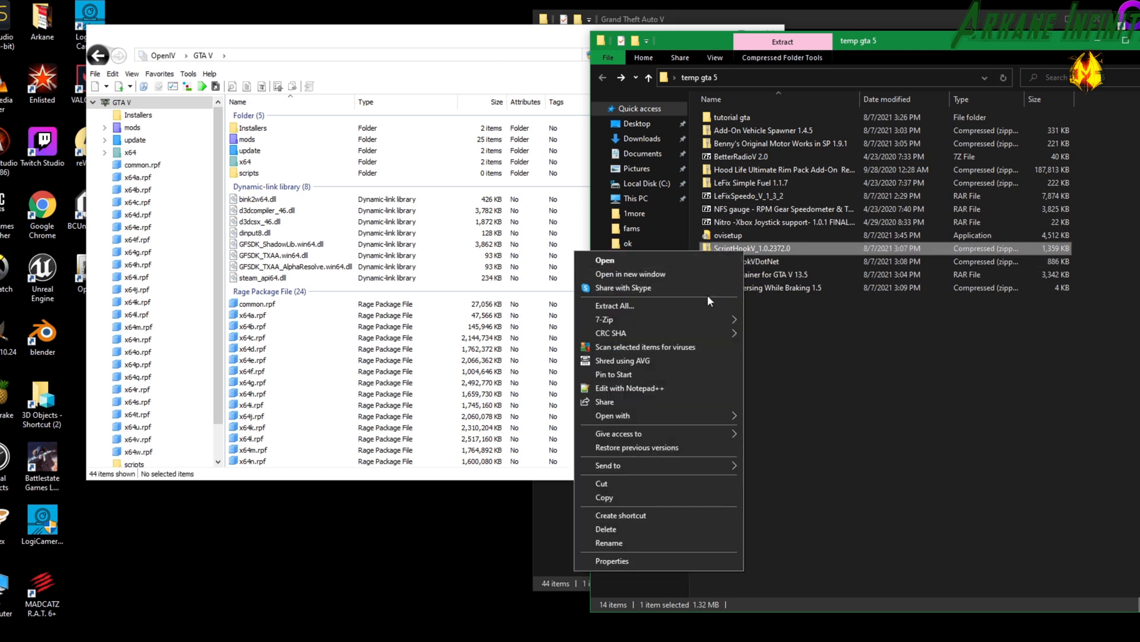
click(708, 304)
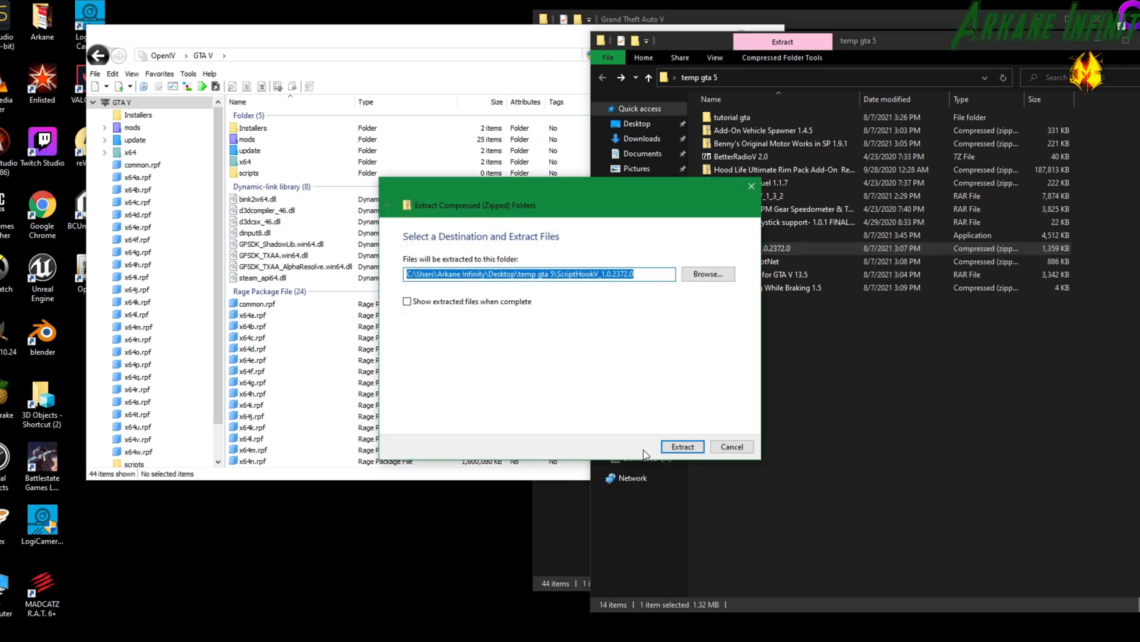
click(683, 446)
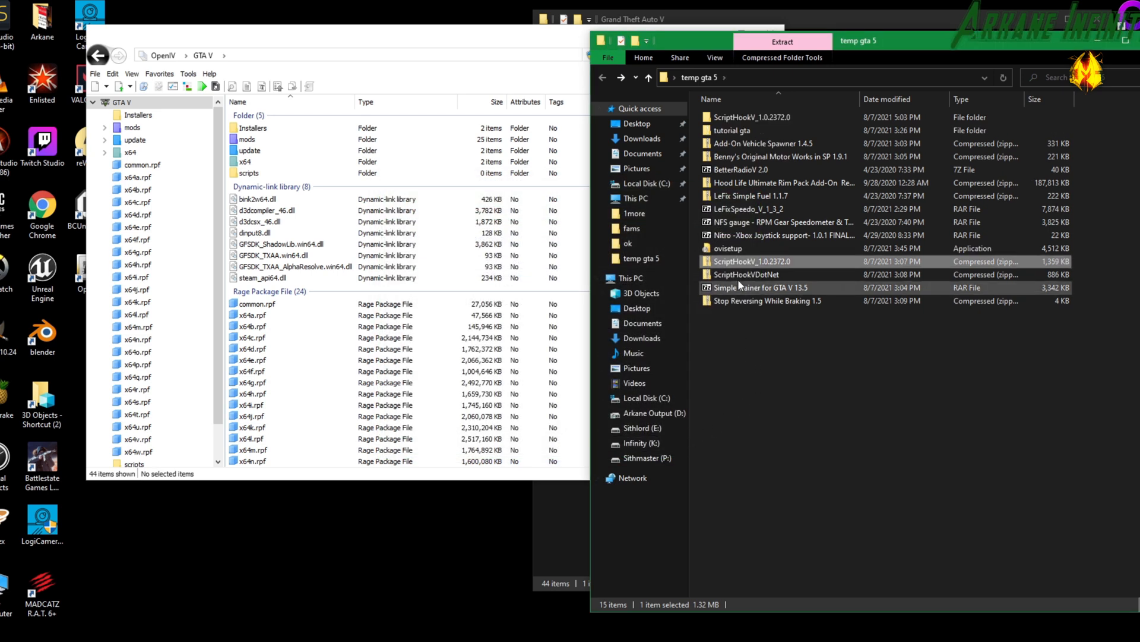
Extract the ScriptHookVDotNet archive into its own folder inside temp gta 5.
right_click(735, 273)
click(668, 329)
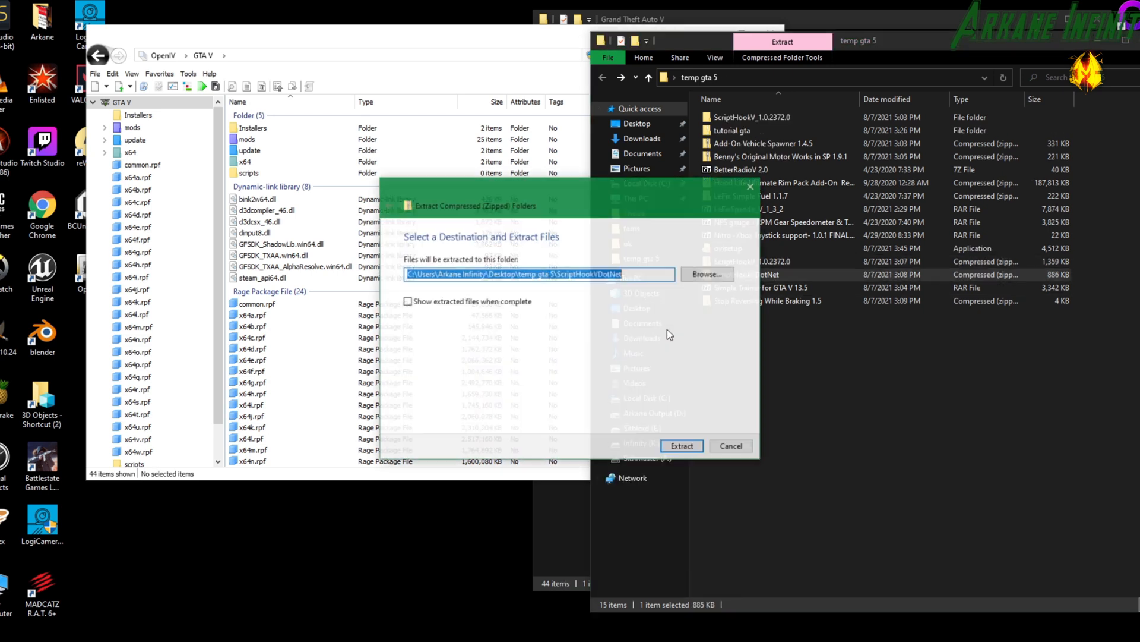
click(680, 444)
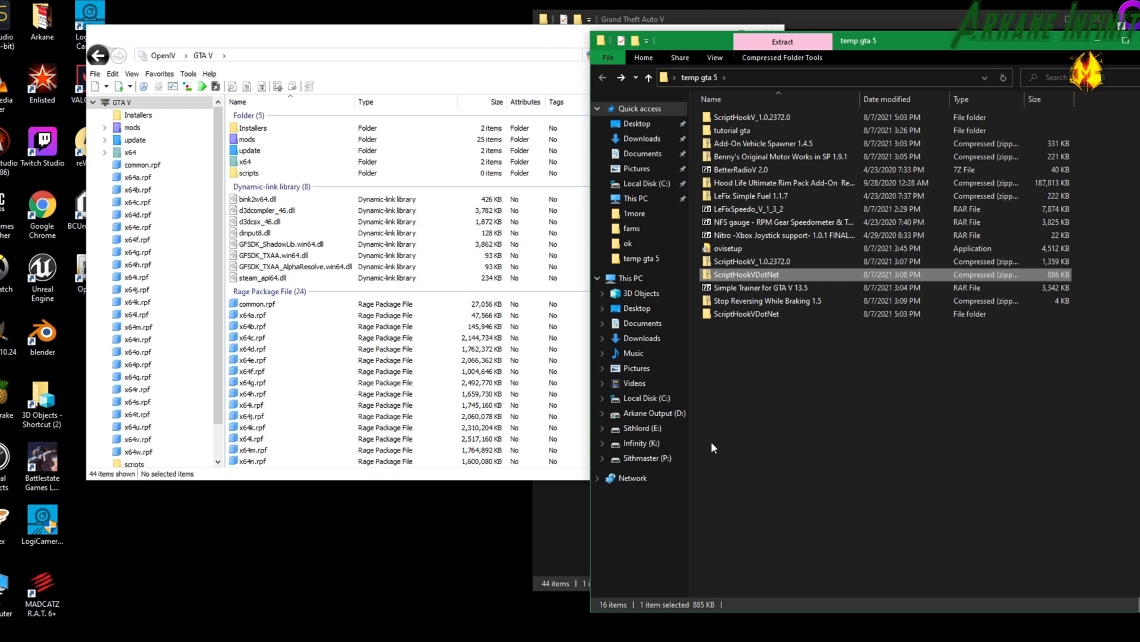
click(783, 425)
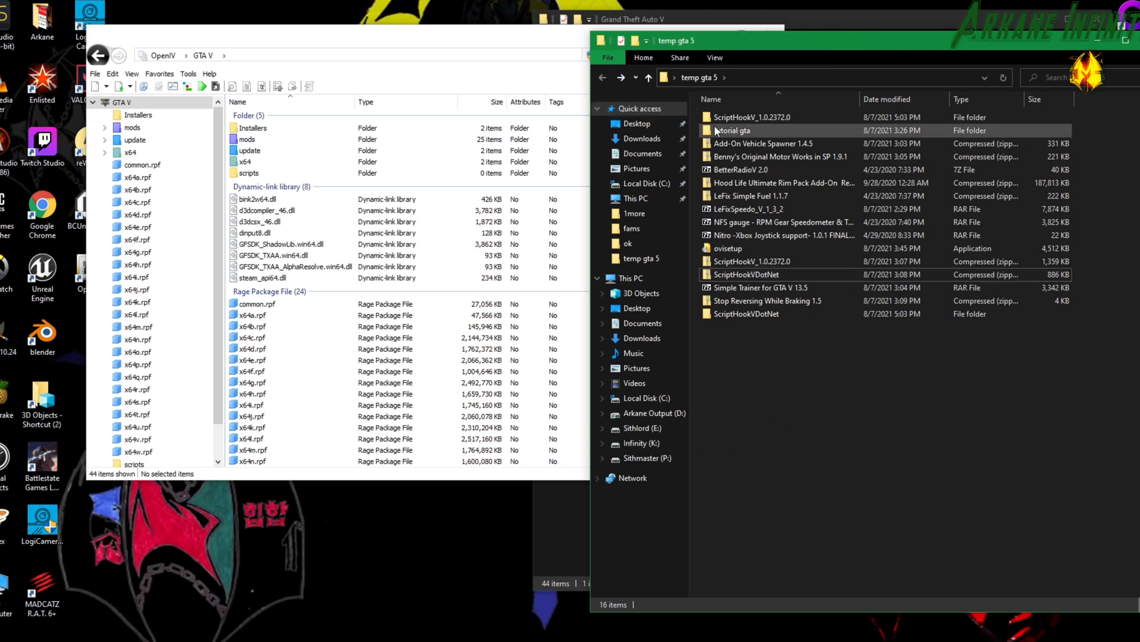
Open the extracted ScriptHookVDotNet folder and place the Grand Theft Auto V folder window beside it.
click(730, 118)
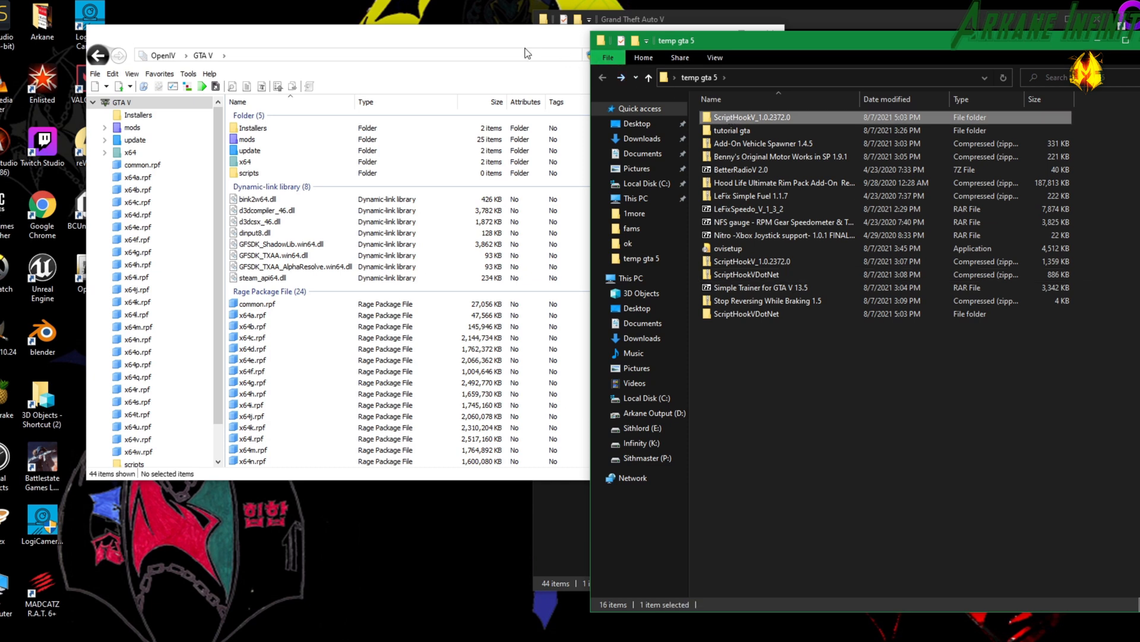
drag(506, 41, 441, 44)
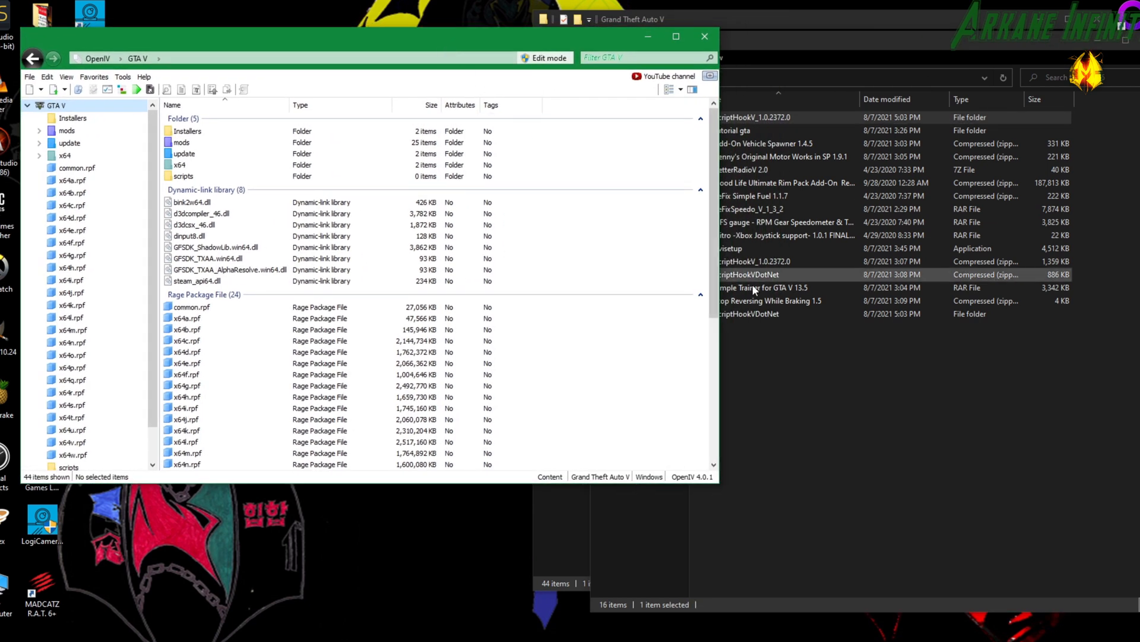
click(793, 379)
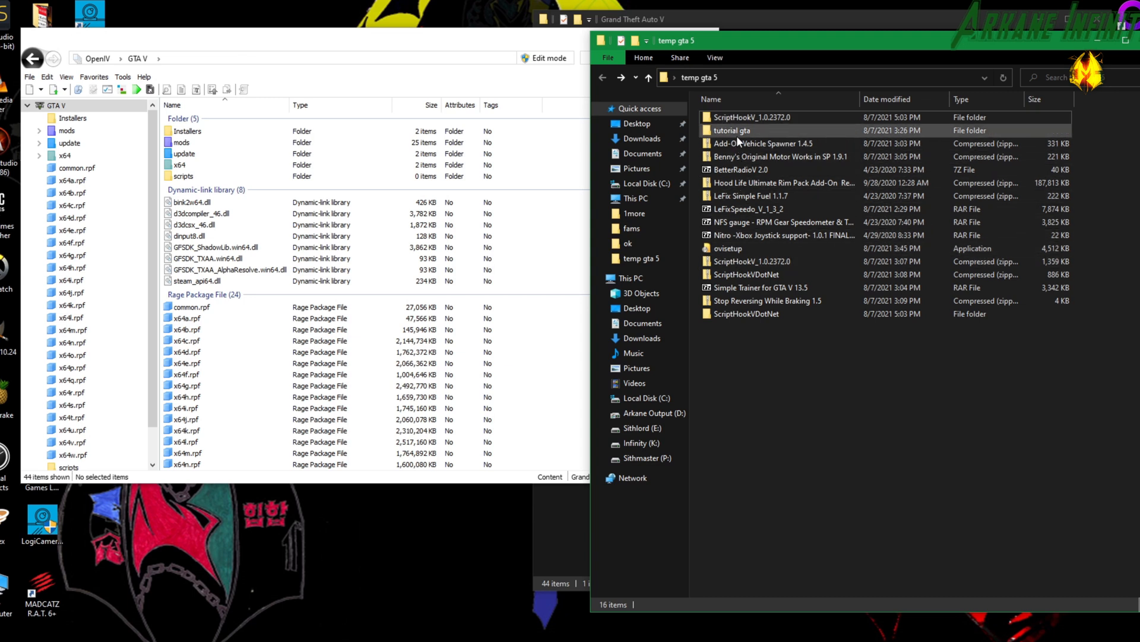
double_click(739, 314)
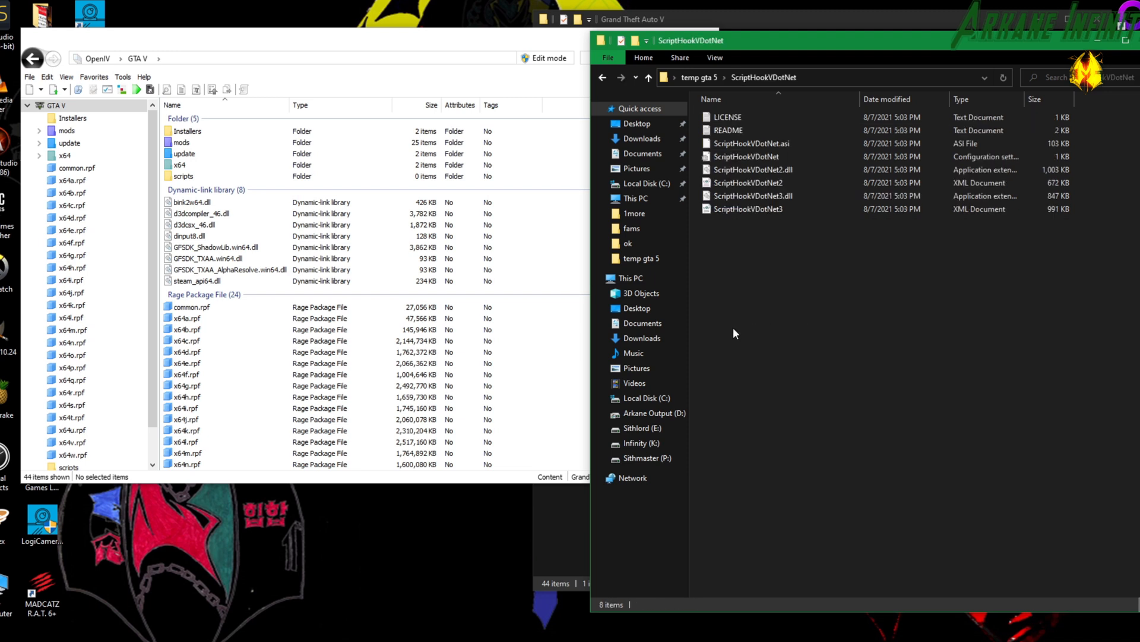
click(560, 519)
drag(775, 26, 263, 37)
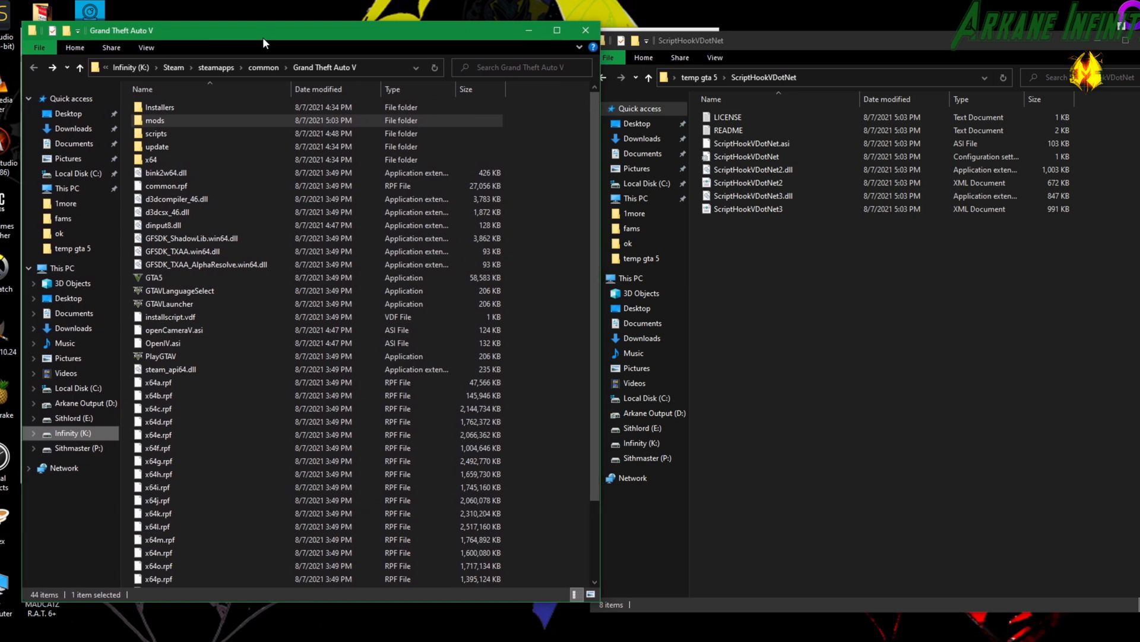
Copy all six ScriptHookVDotNet files, without LICENSE and README, into the Grand Theft Auto V folder.
click(166, 134)
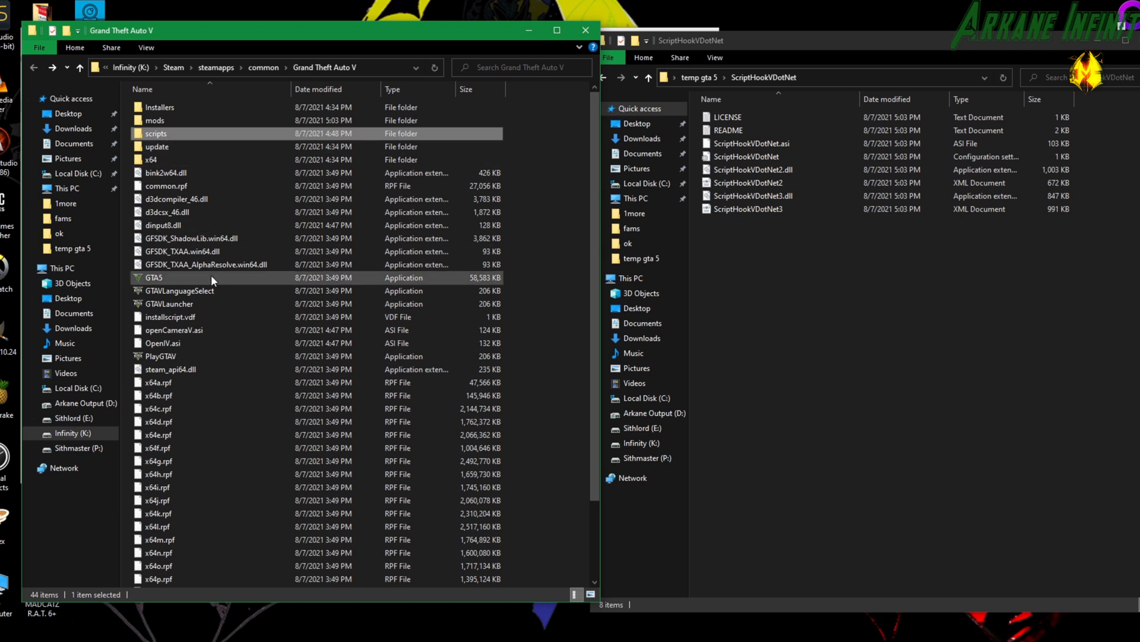
click(195, 355)
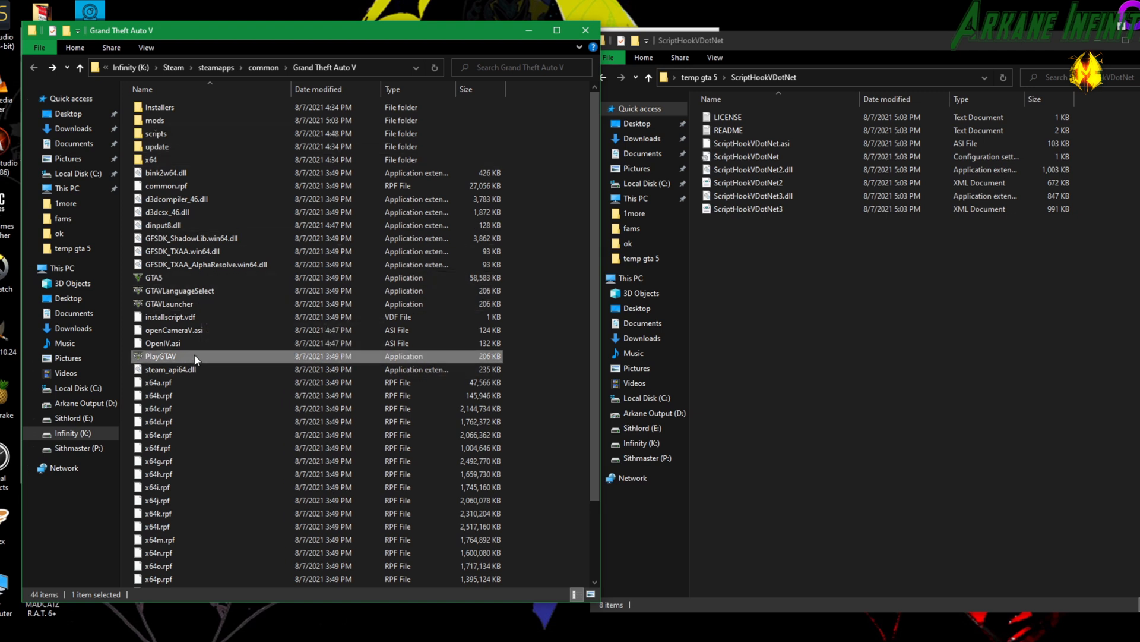
click(711, 293)
drag(750, 263, 252, 492)
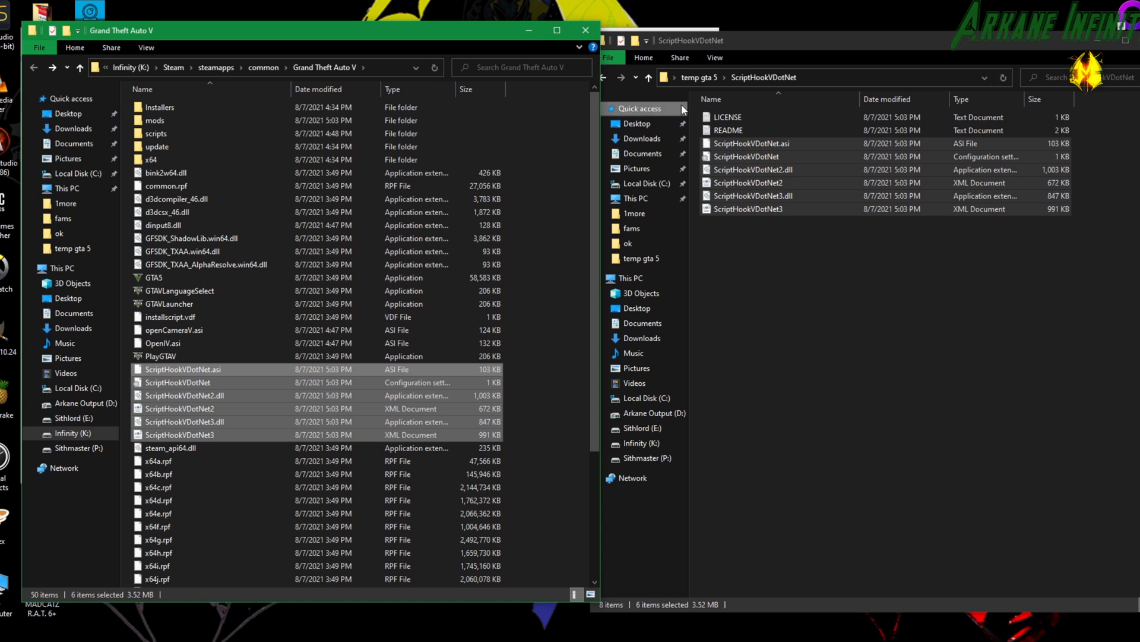
Open the bin folder of the extracted ScriptHookV_1.0.2372.0 and select its dinput8.dll file.
click(750, 41)
click(602, 78)
double_click(718, 117)
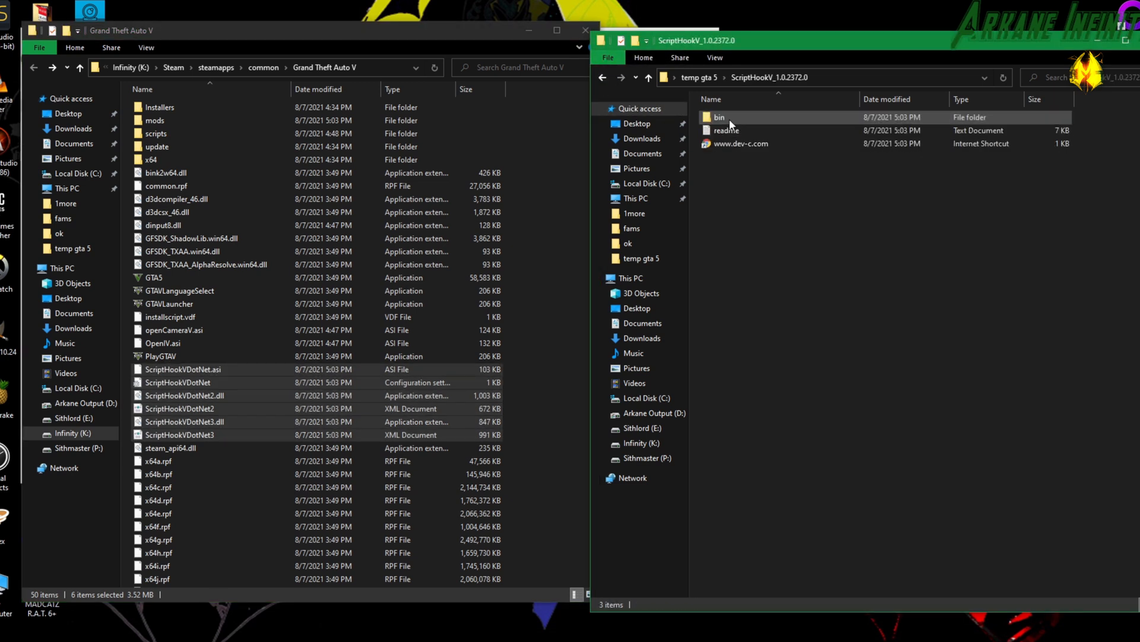
click(716, 117)
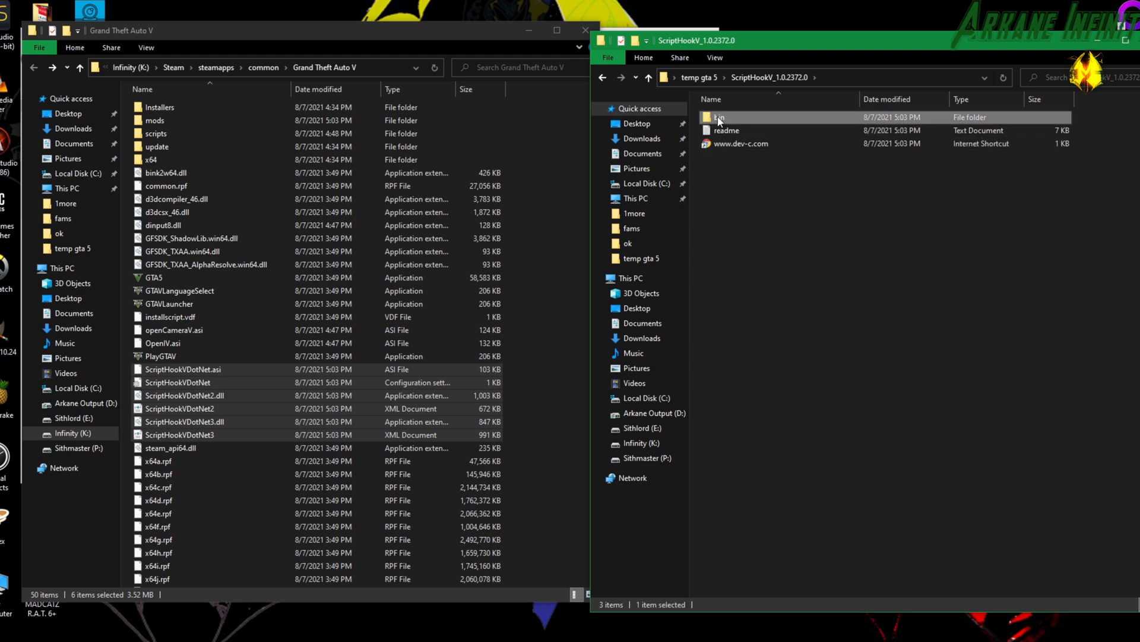
double_click(719, 117)
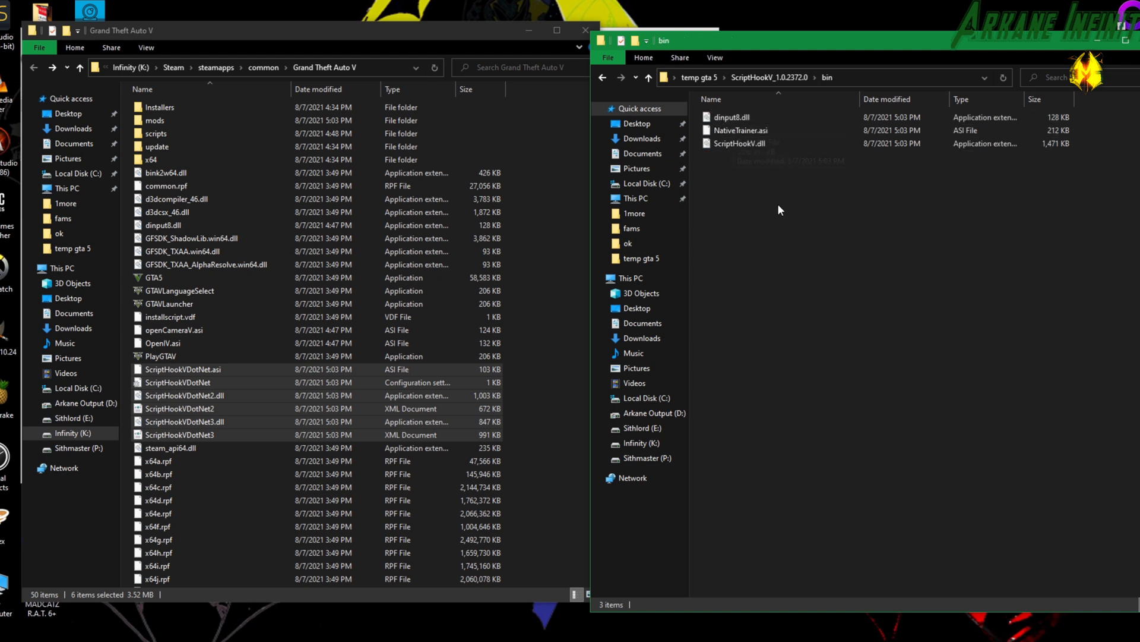
click(751, 130)
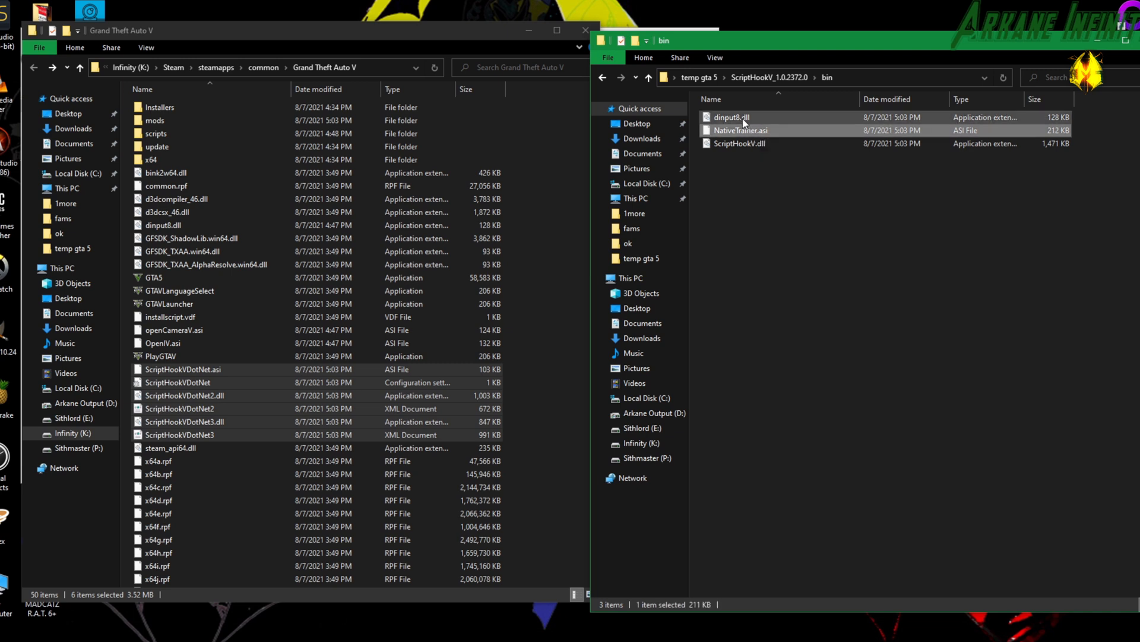
click(744, 122)
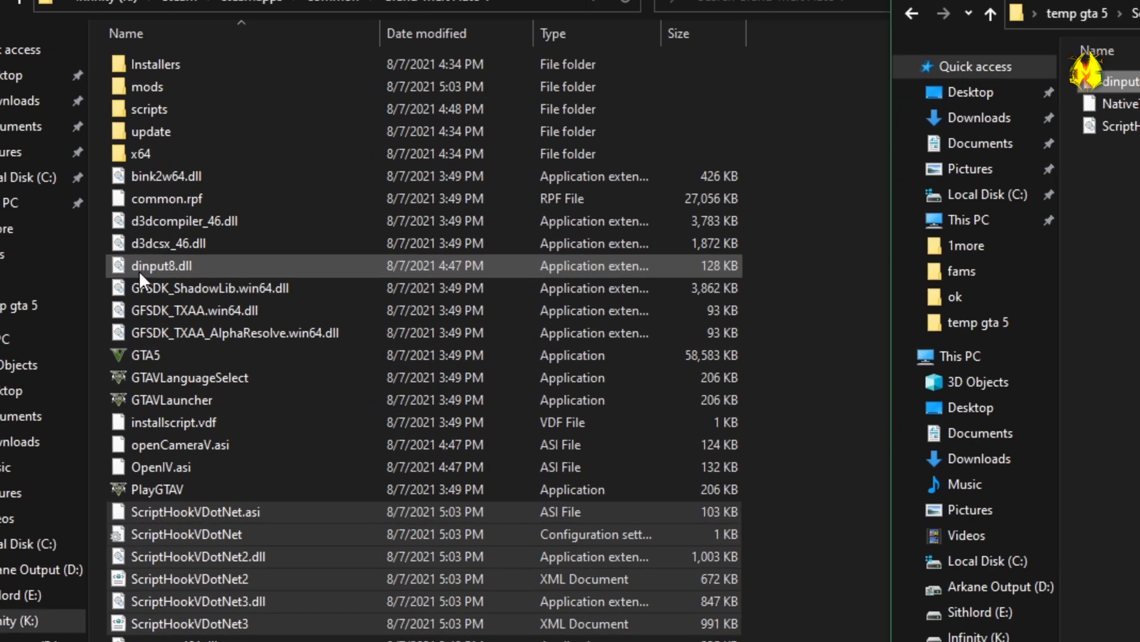
Move the existing dinput8.dll out of the Grand Theft Auto V folder into the GTA5 Container folder.
click(139, 271)
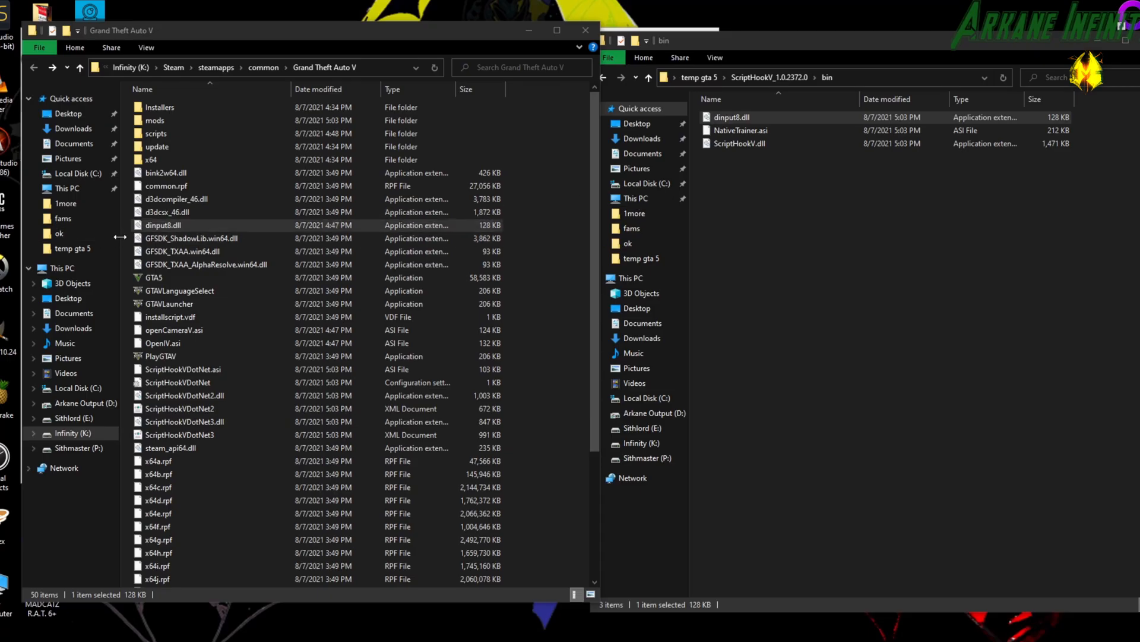
click(149, 230)
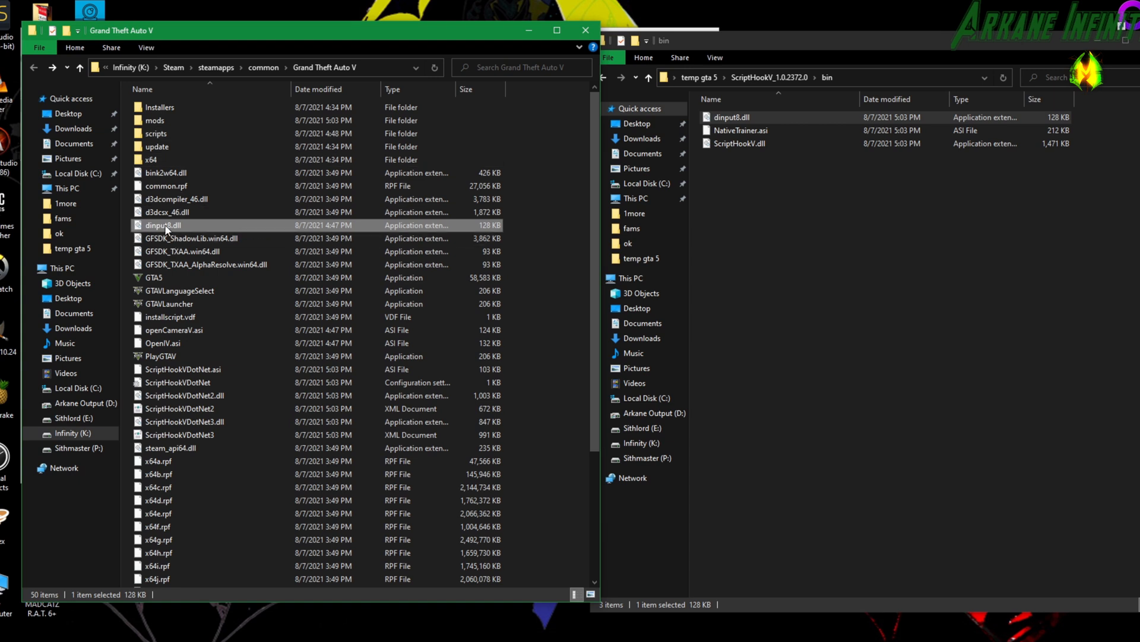
drag(1139, 89, 479, 74)
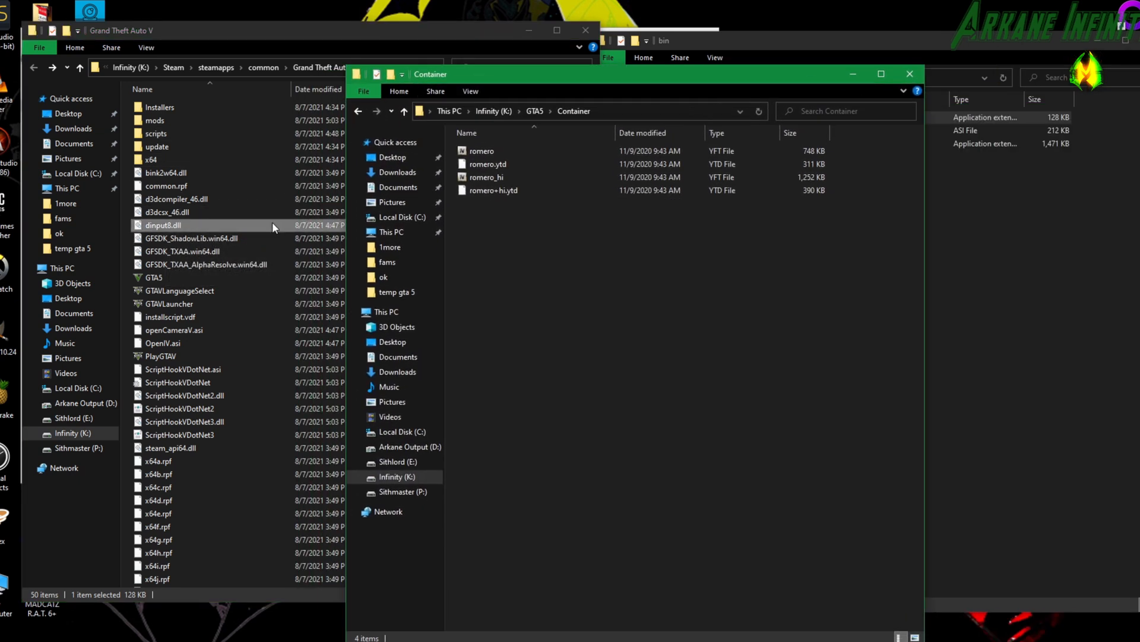
drag(151, 229, 576, 256)
drag(500, 77, 1139, 113)
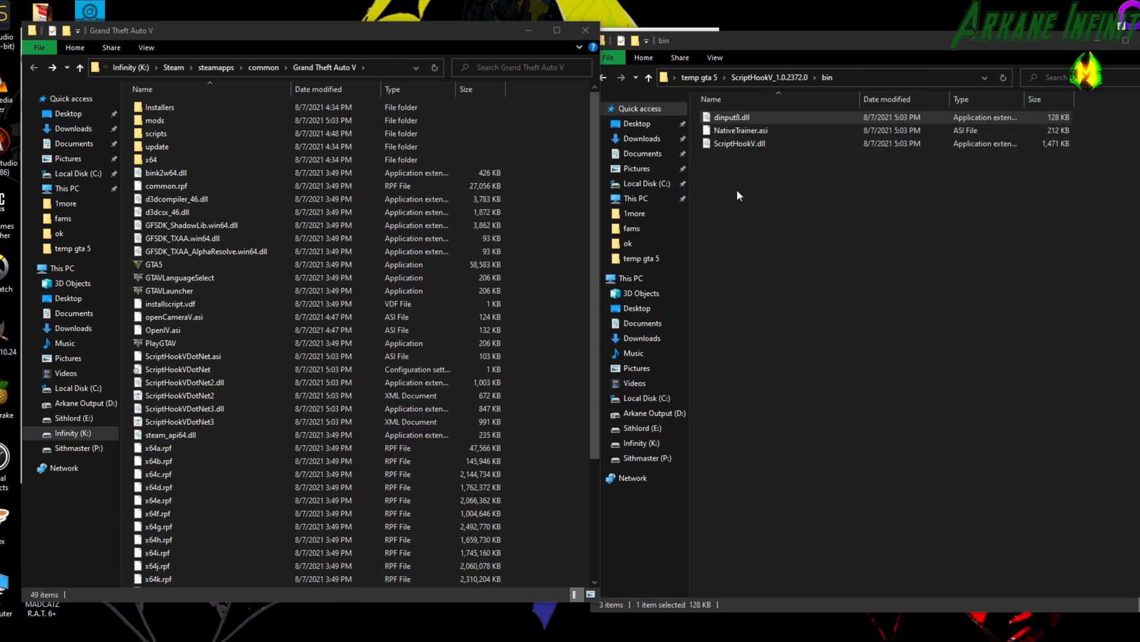
Copy dinput8.dll and ScriptHookV.dll from the bin folder into the Grand Theft Auto V folder, leaving out NativeTrainer.asi.
drag(738, 195, 736, 117)
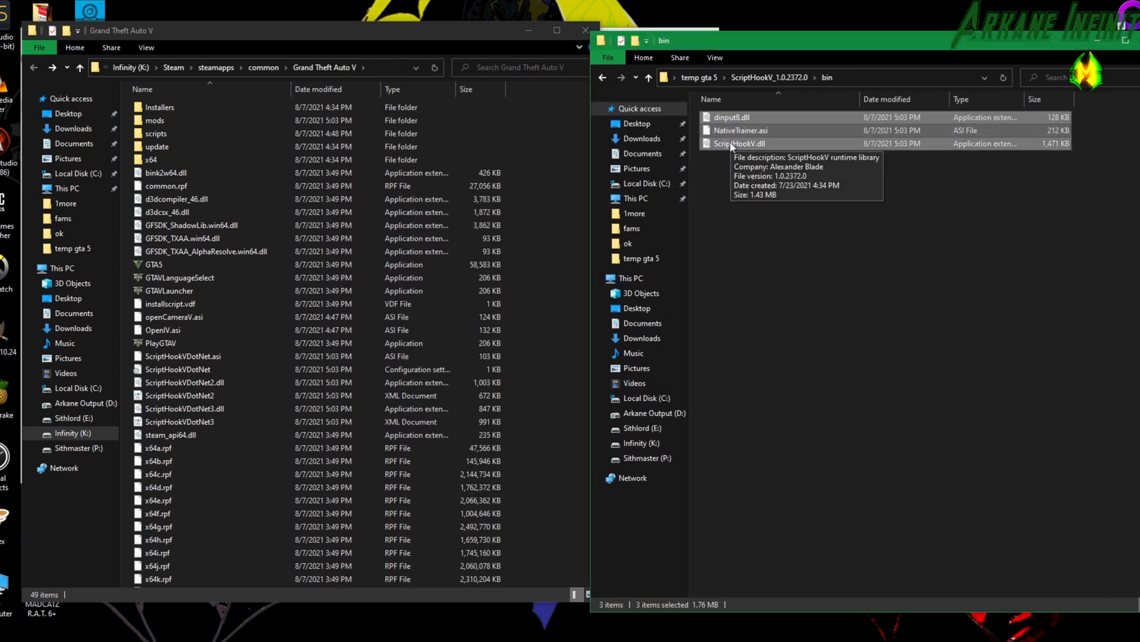
ctrl+click(740, 130)
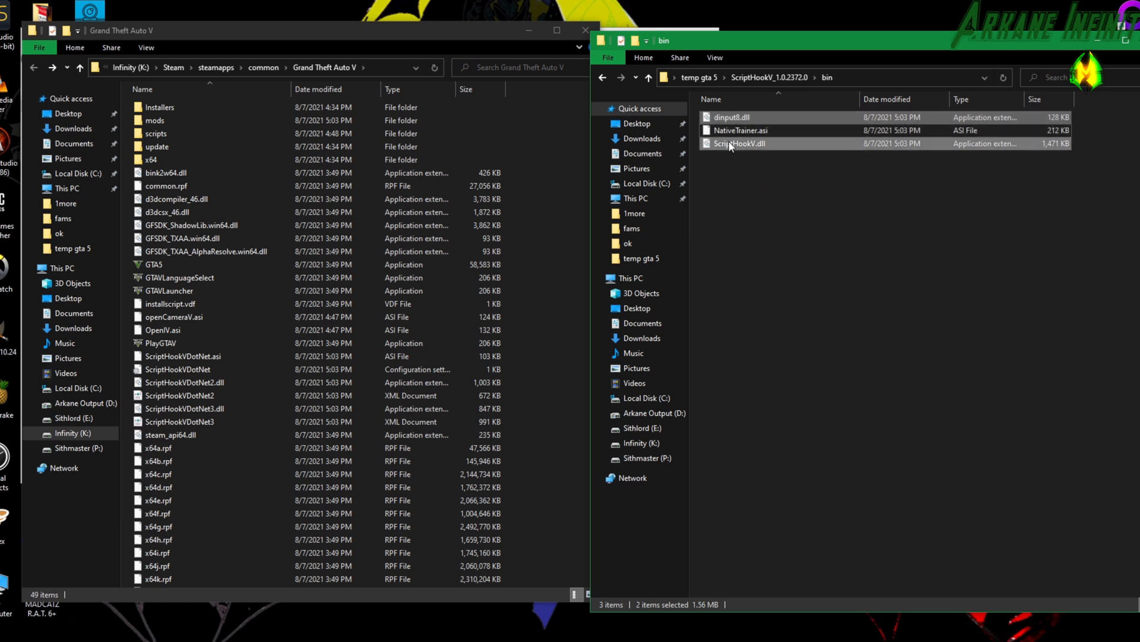
drag(732, 147, 214, 420)
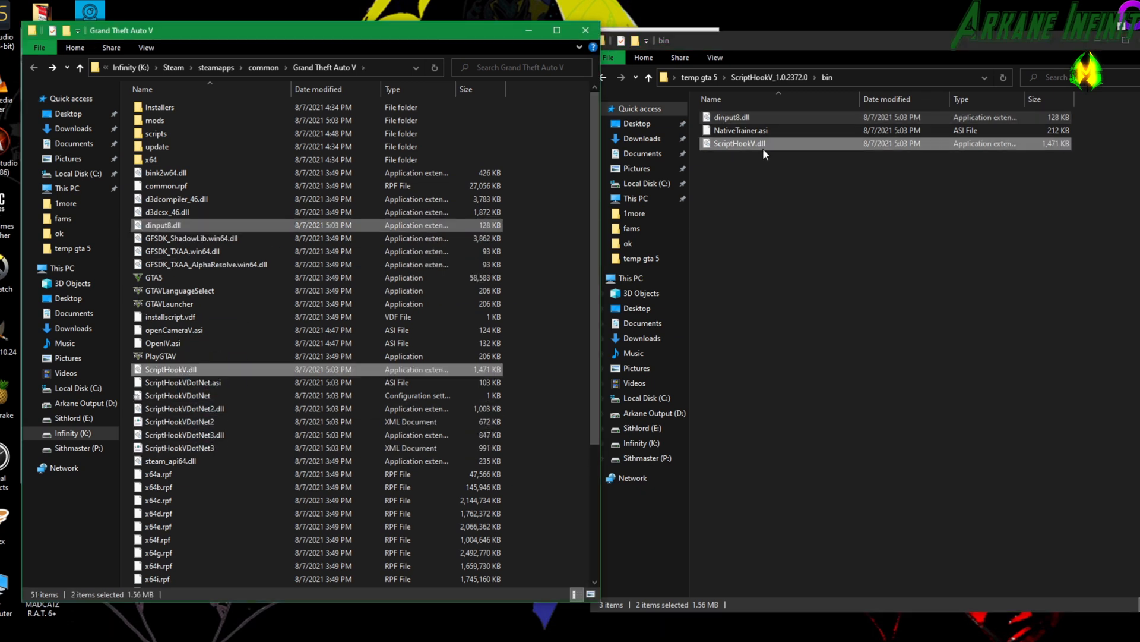
Extract the Simple Trainer for GTA V 13.5 archive into its own folder inside temp gta 5.
click(1139, 40)
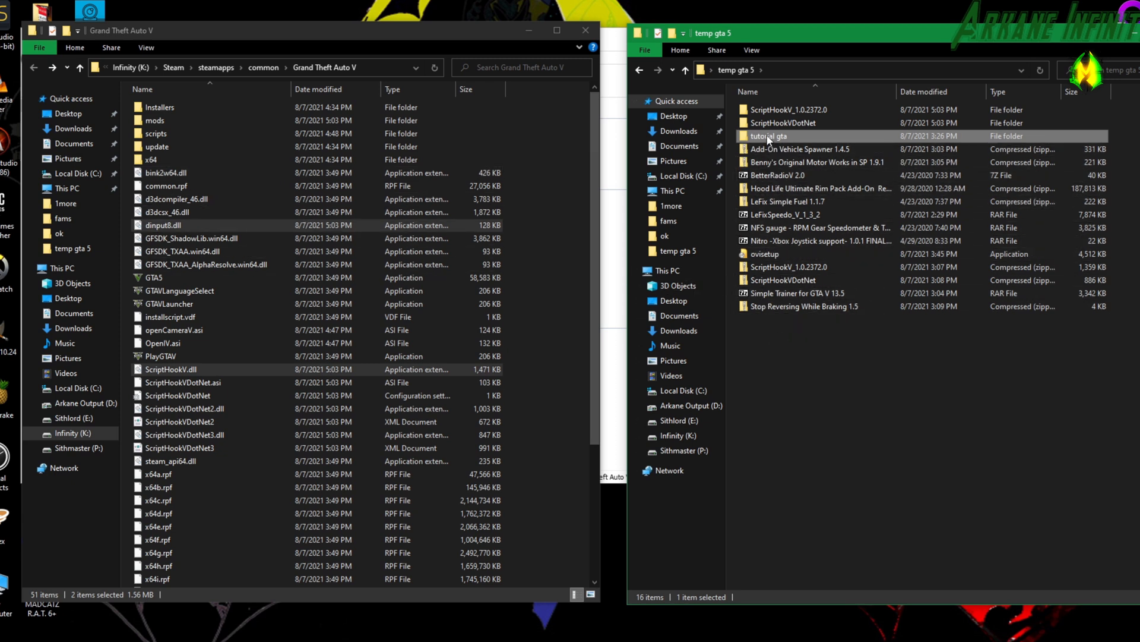
click(806, 293)
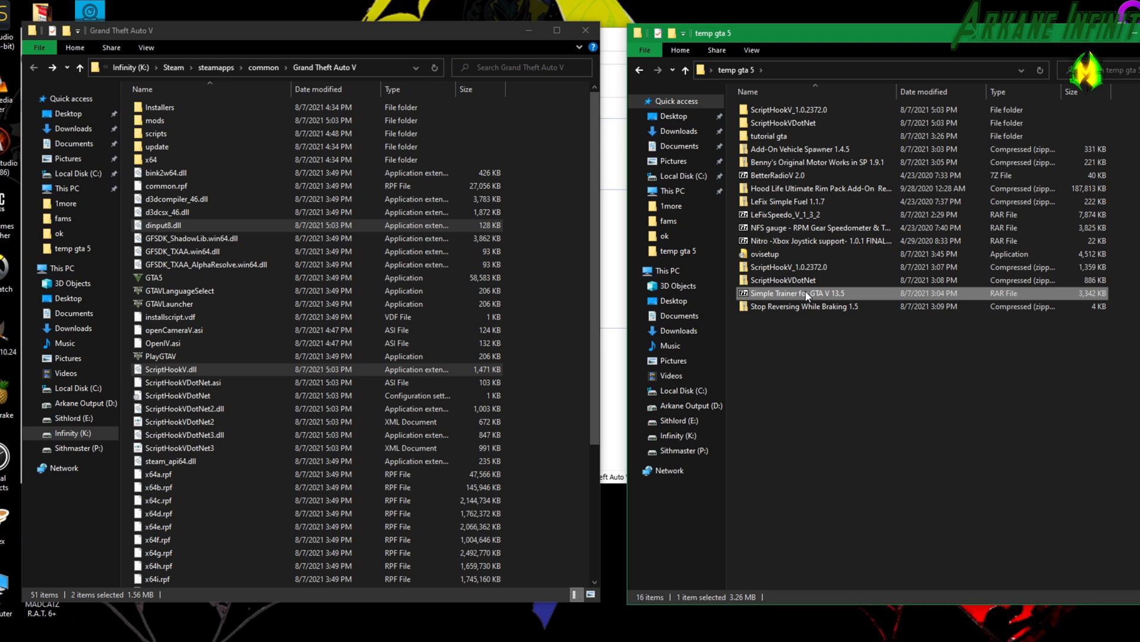
right_click(805, 292)
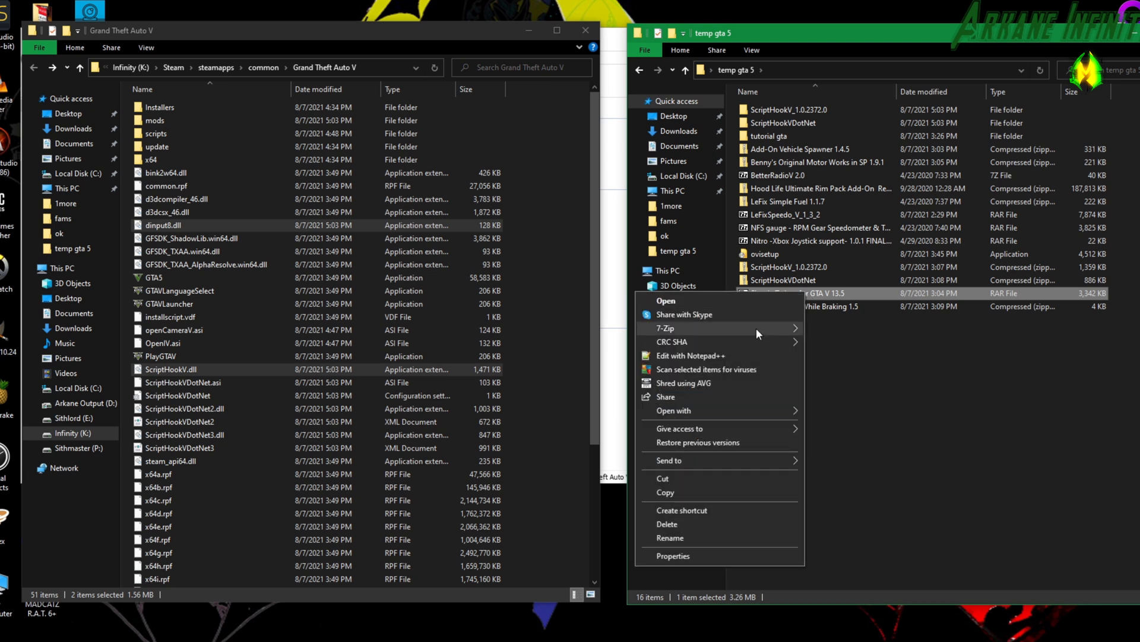
mouse_move(757, 328)
click(848, 356)
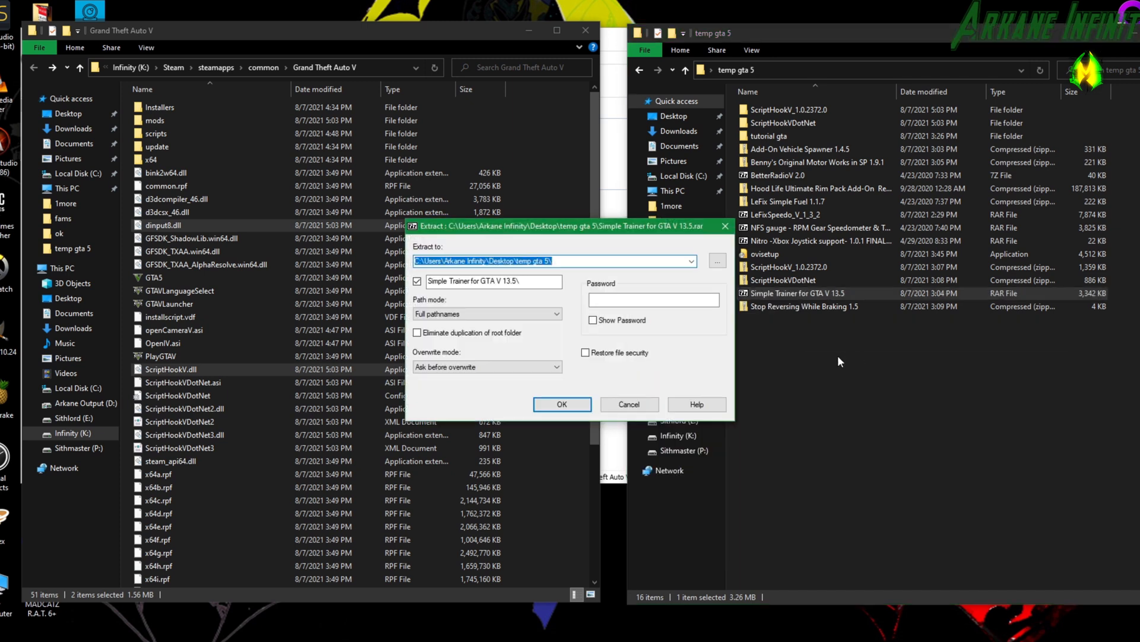
click(575, 406)
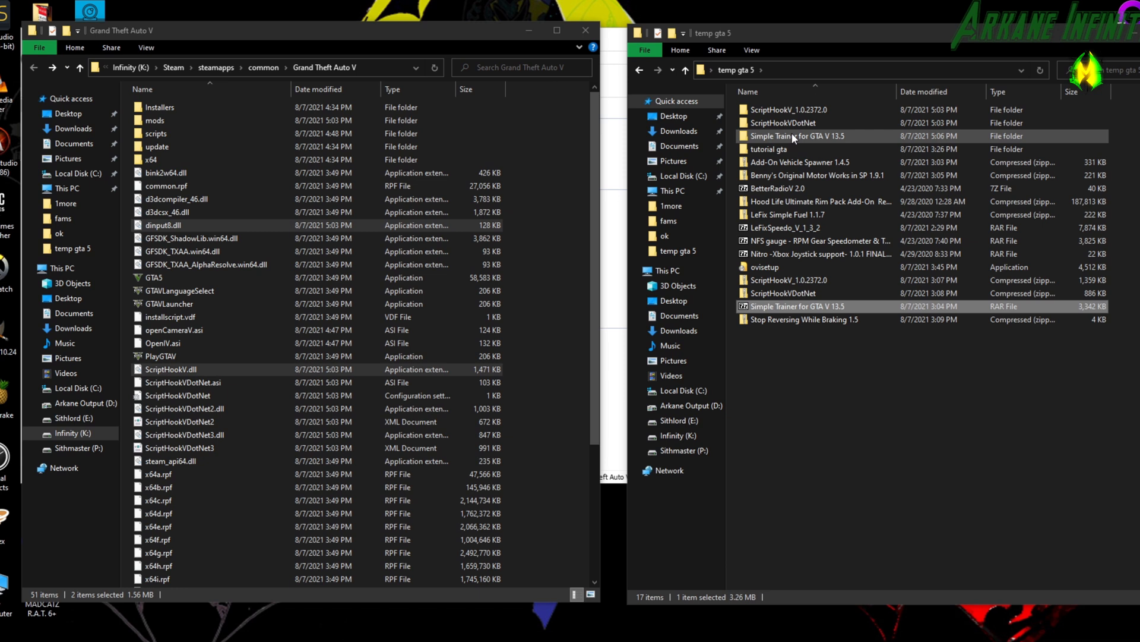
Copy TrainerV.asi and the trainerv configuration file from the extracted Simple Trainer folder into the Grand Theft Auto V folder.
double_click(791, 133)
drag(790, 224, 768, 146)
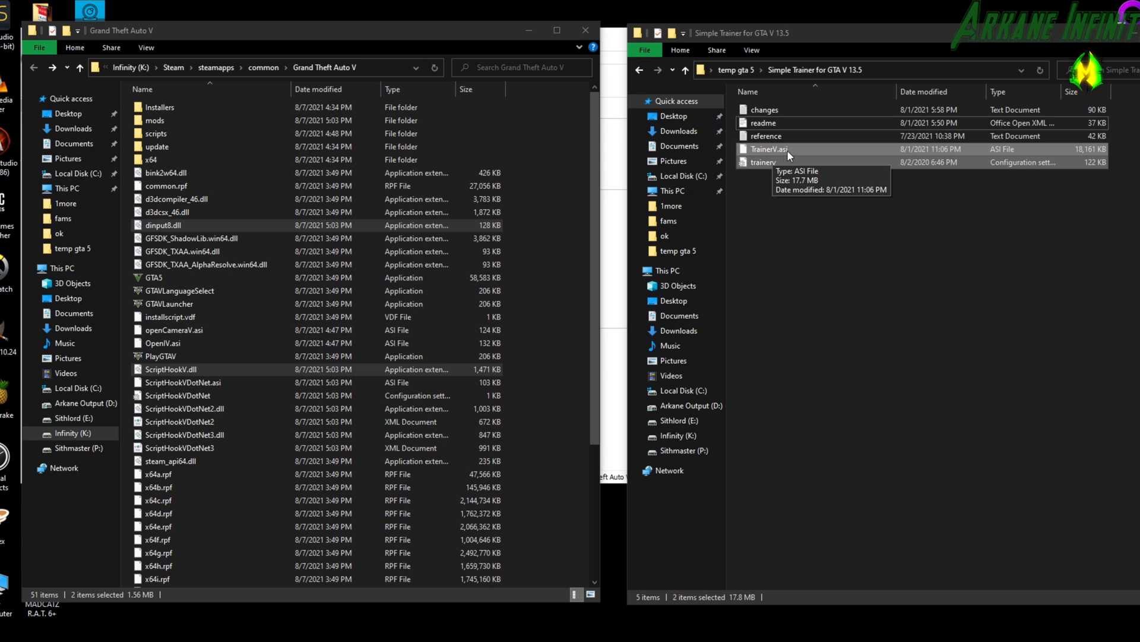
drag(766, 148, 226, 499)
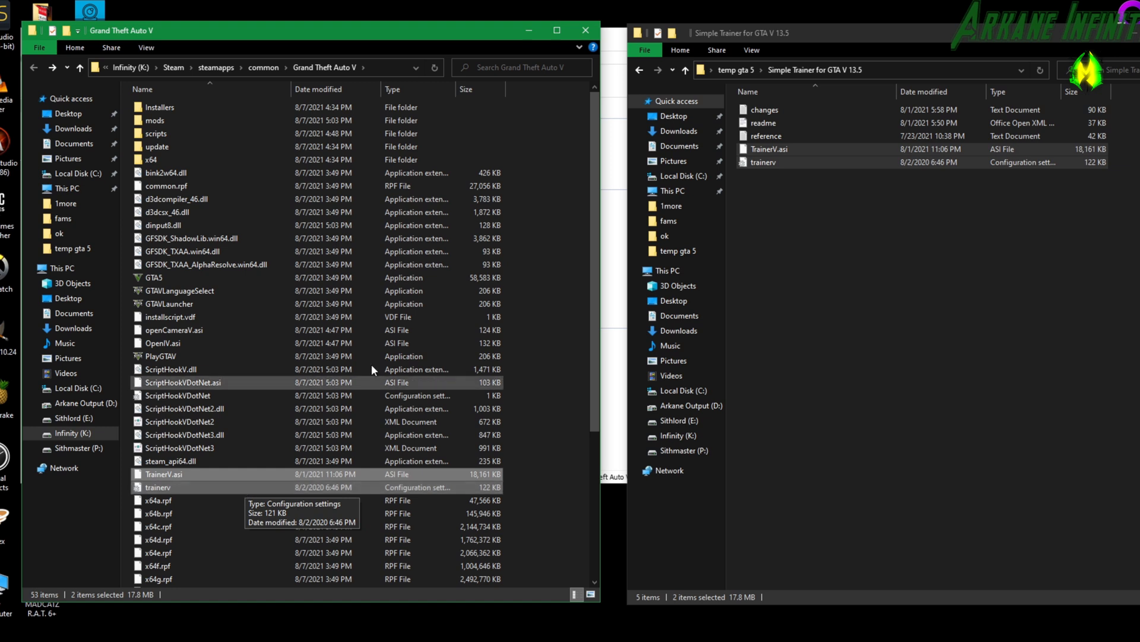
Return to temp gta 5 and extract the Add-On Vehicle Spawner 1.4.5 archive into a folder of the same name.
click(640, 70)
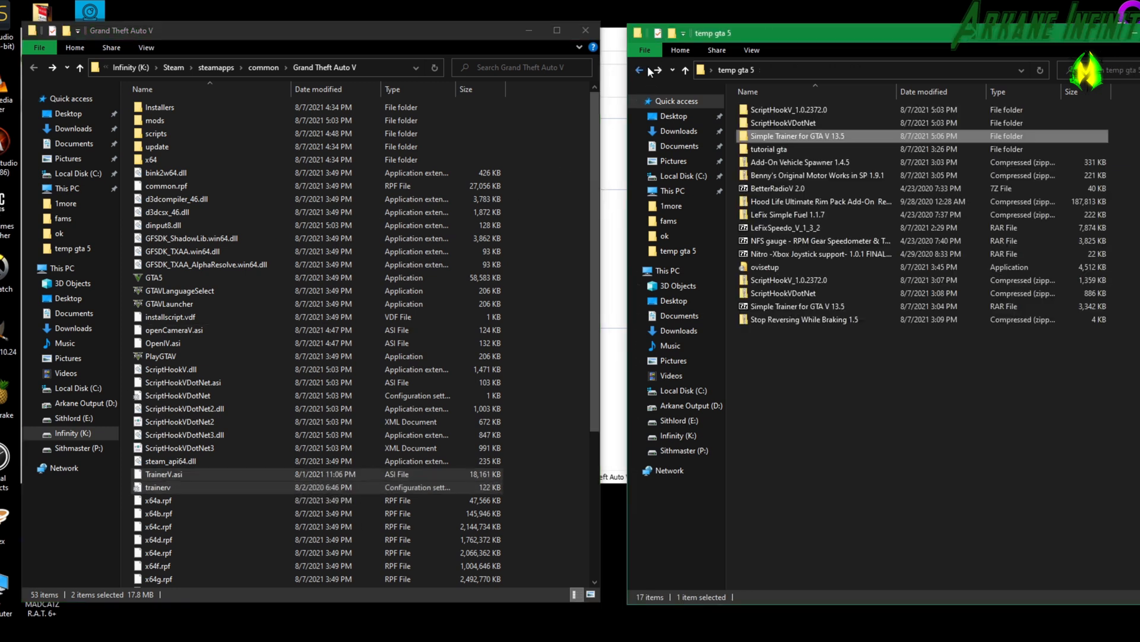
double_click(800, 162)
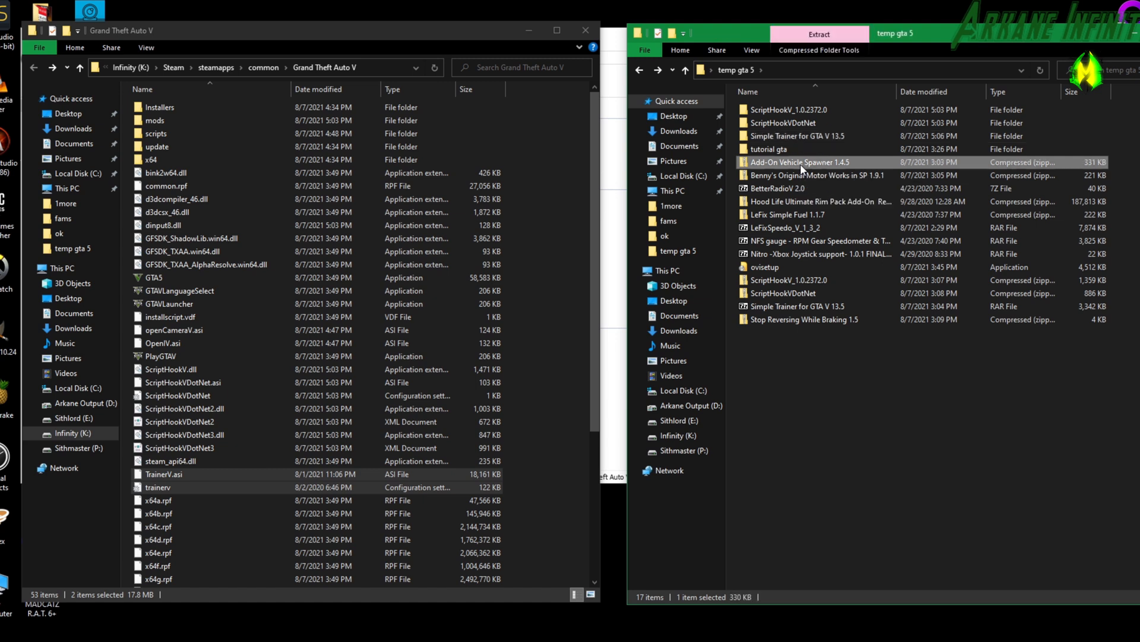
click(636, 70)
right_click(786, 162)
click(721, 223)
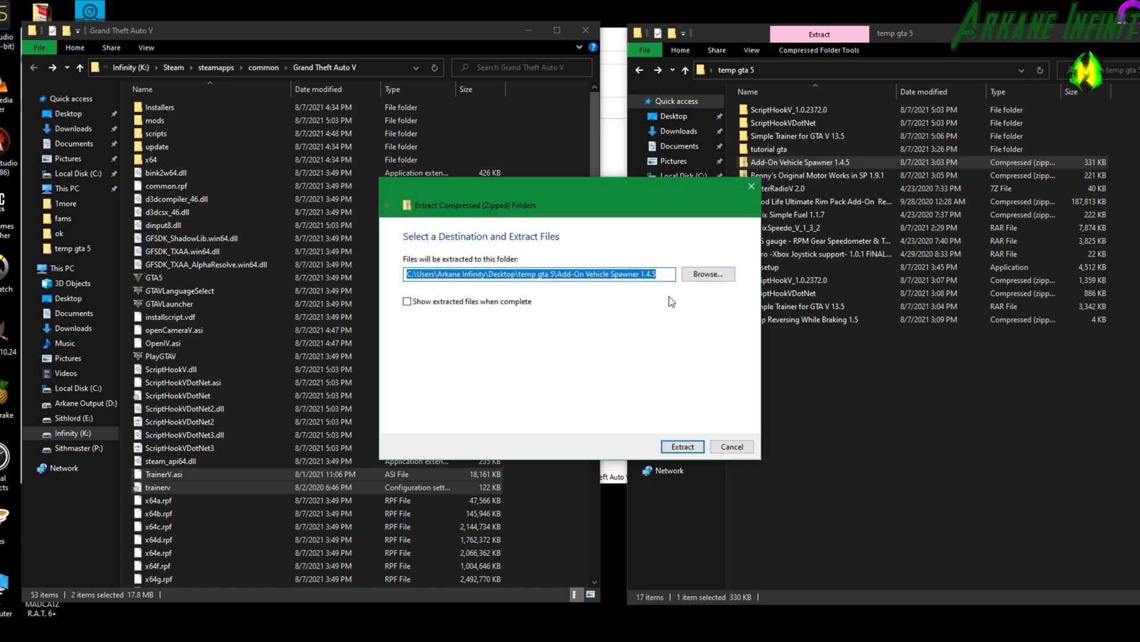
click(685, 448)
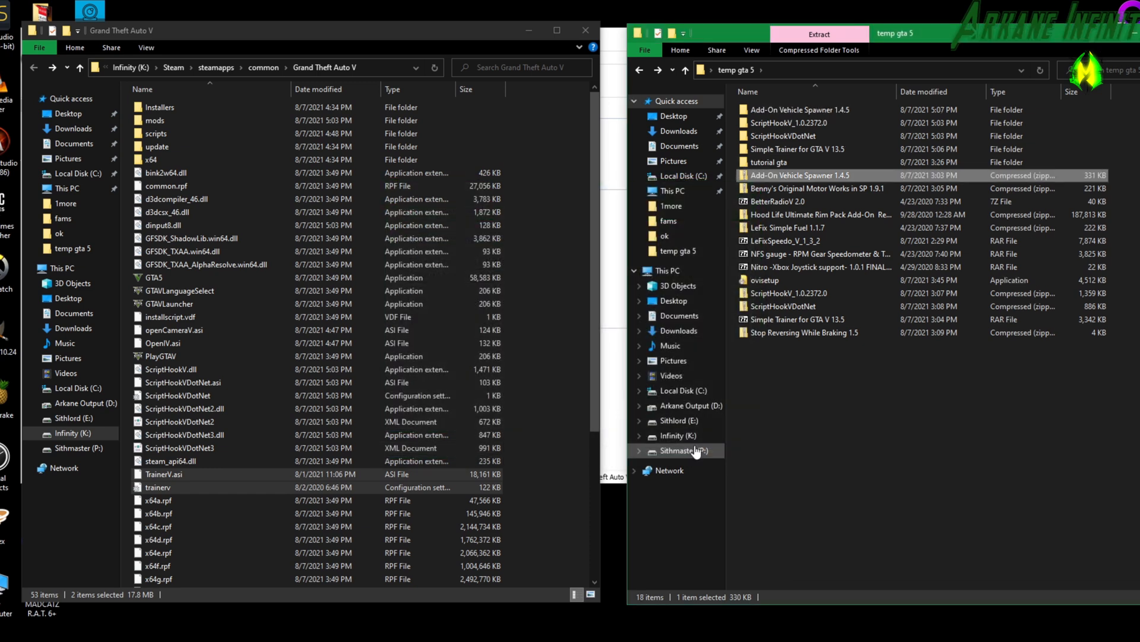
Open the extracted Add-On Vehicle Spawner 1.4.5 folder and look through the key names in its Keyboard_Keys text file.
double_click(795, 110)
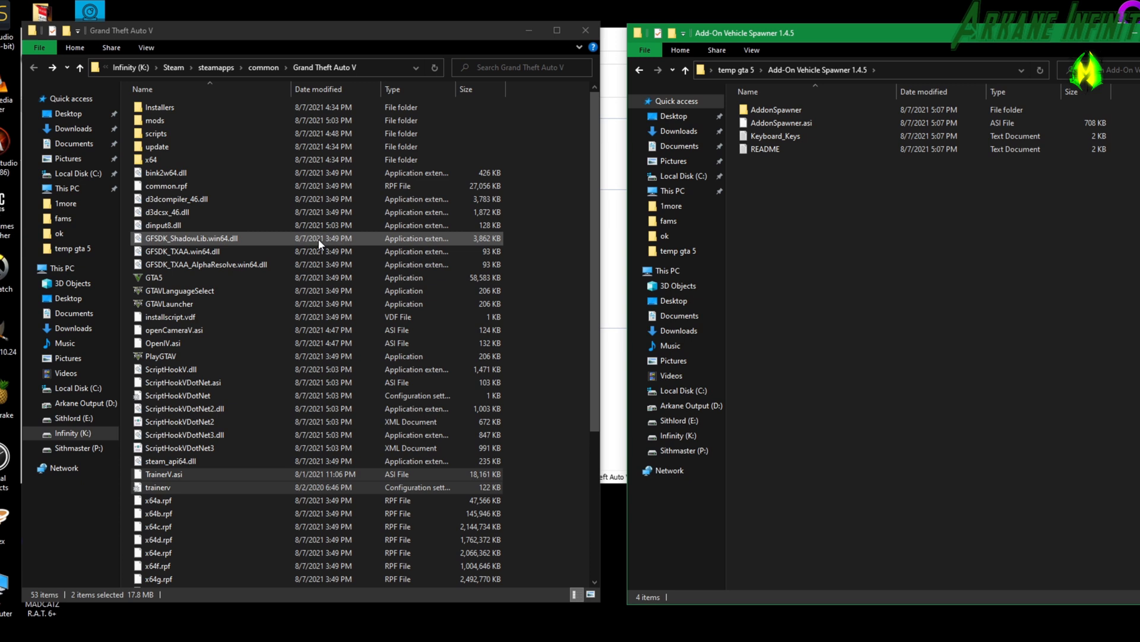
click(776, 113)
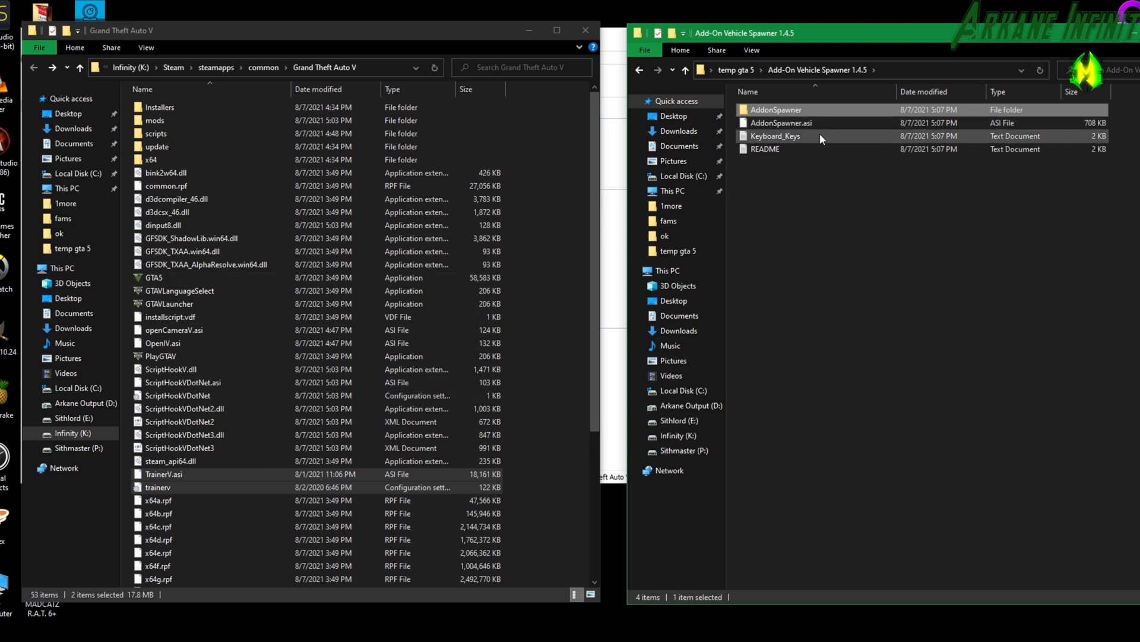
click(793, 137)
double_click(791, 136)
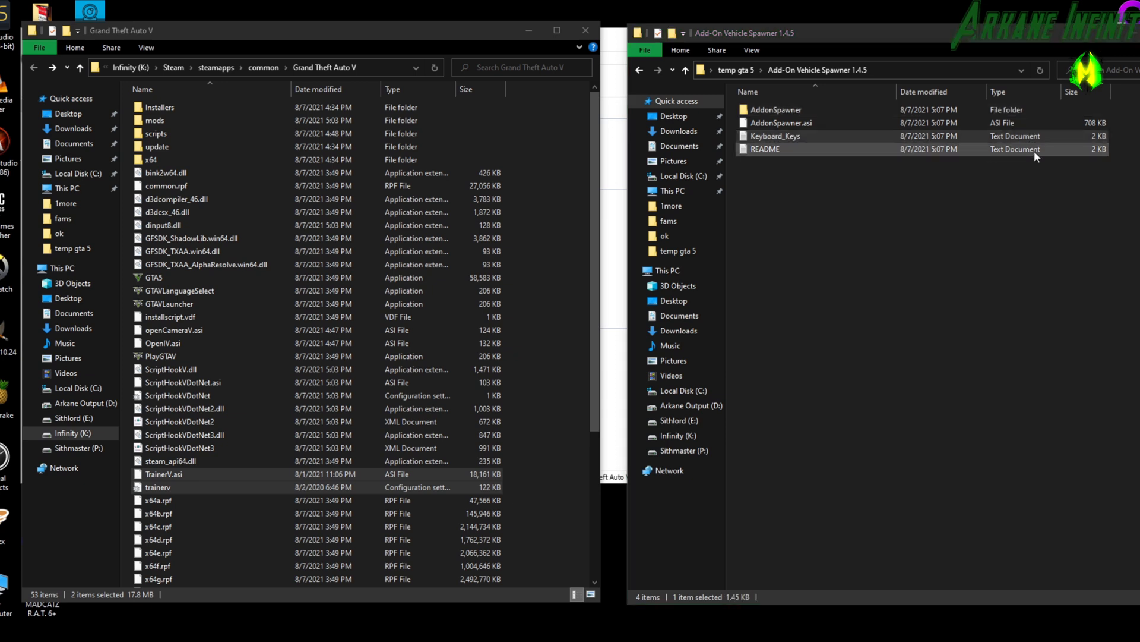
drag(1139, 37, 469, 41)
scroll(458, 355, down, 13)
scroll(459, 355, down, 9)
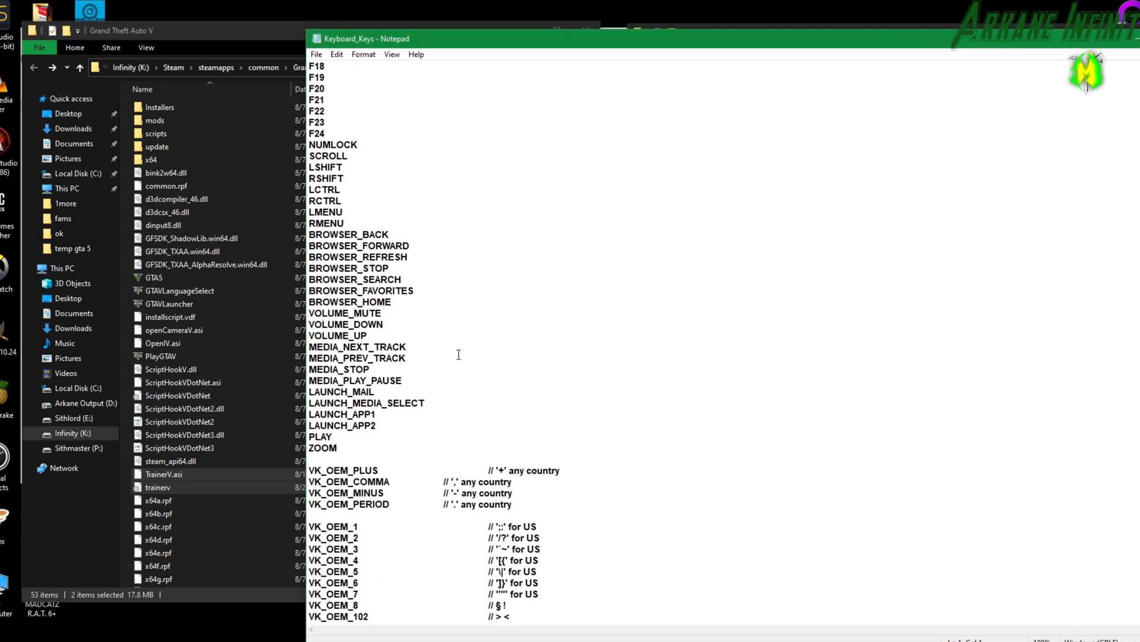
scroll(510, 348, up, 15)
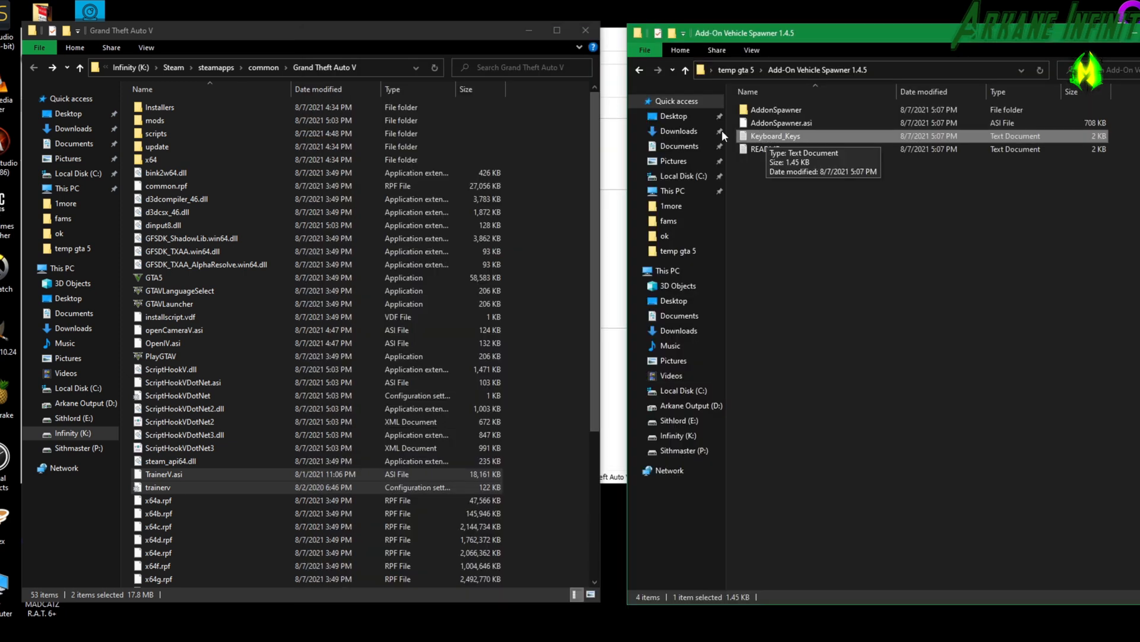
Copy the AddonSpawner folder and AddonSpawner.asi into the Grand Theft Auto V folder.
click(757, 108)
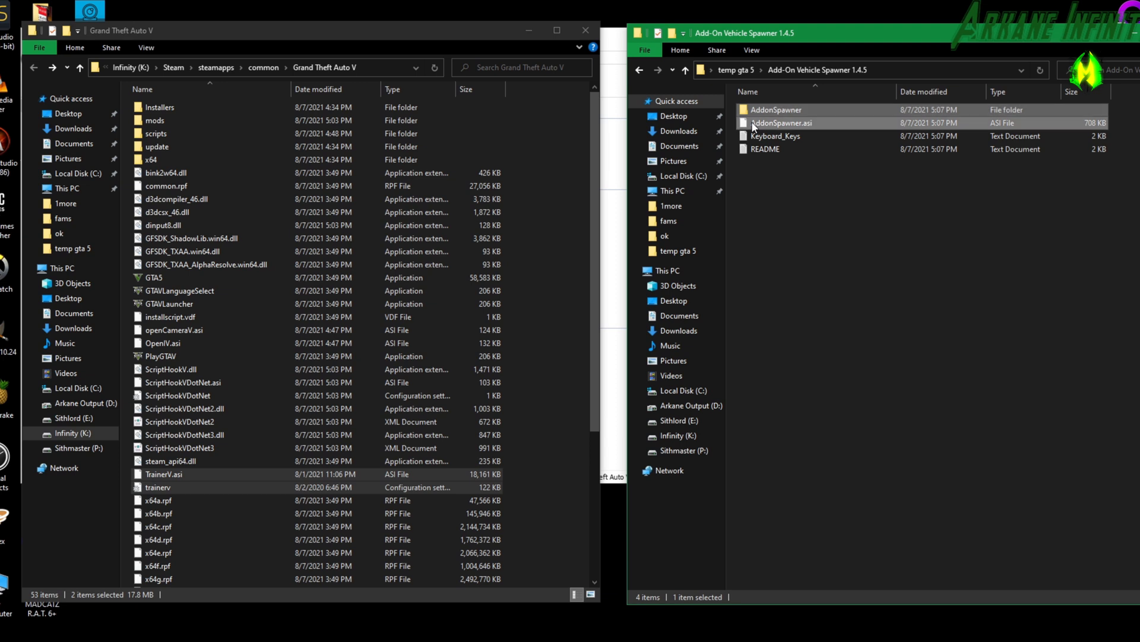
ctrl+click(751, 122)
drag(751, 122, 220, 523)
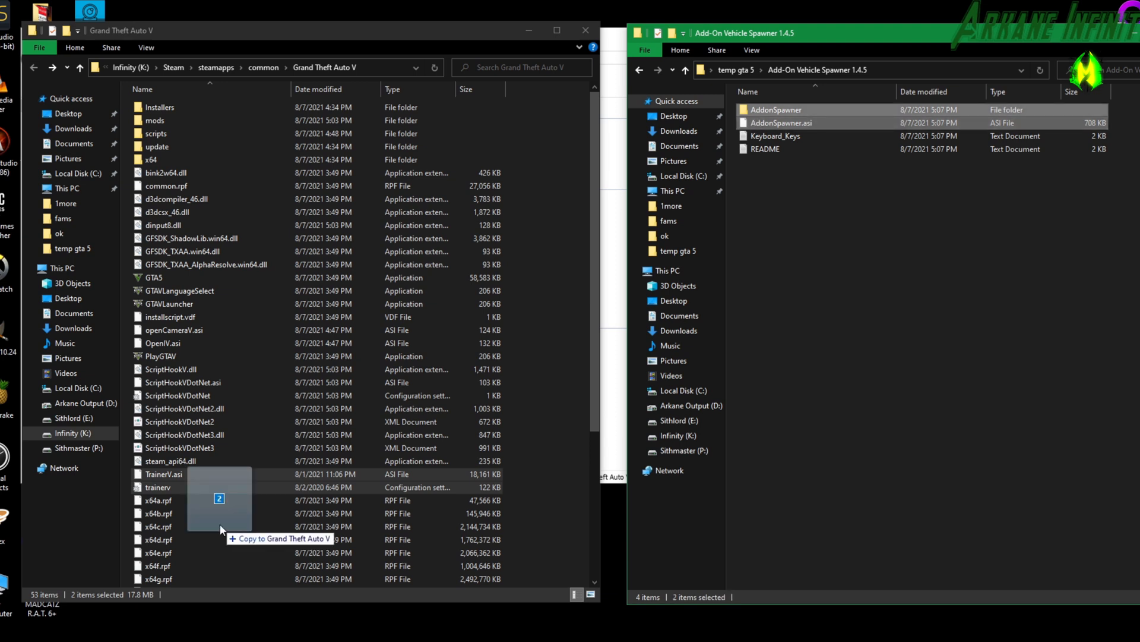
drag(220, 522, 220, 522)
Extract the Benny's Original Motor Works in SP 1.9.1 archive in temp gta 5 and open its subfolder meant for the scripts folder.
key(alt+Up)
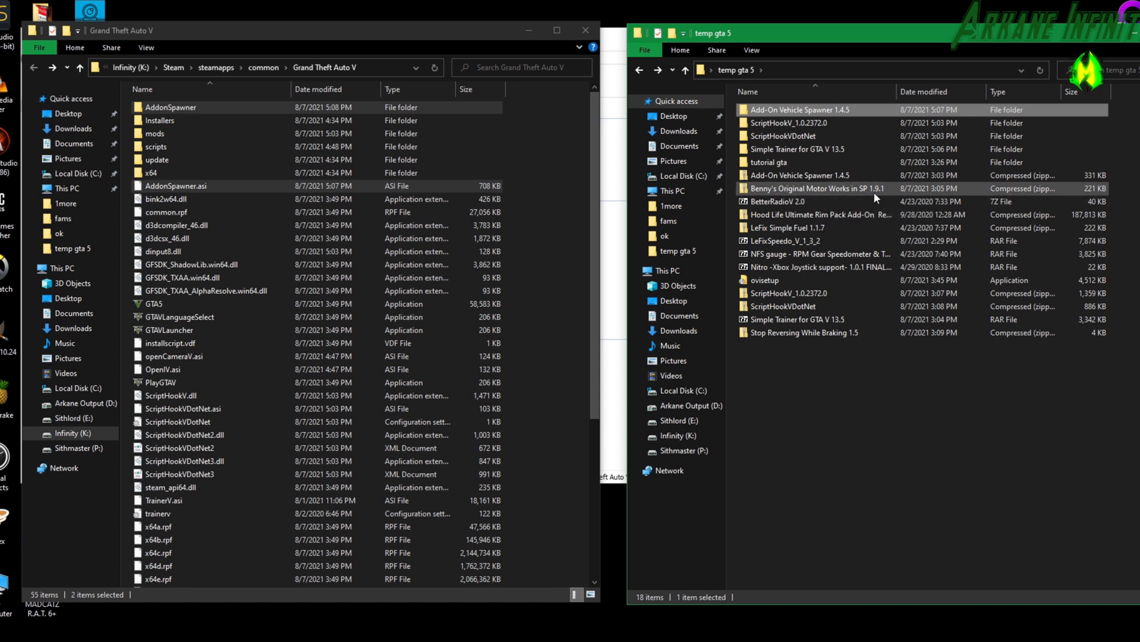
click(876, 192)
right_click(812, 191)
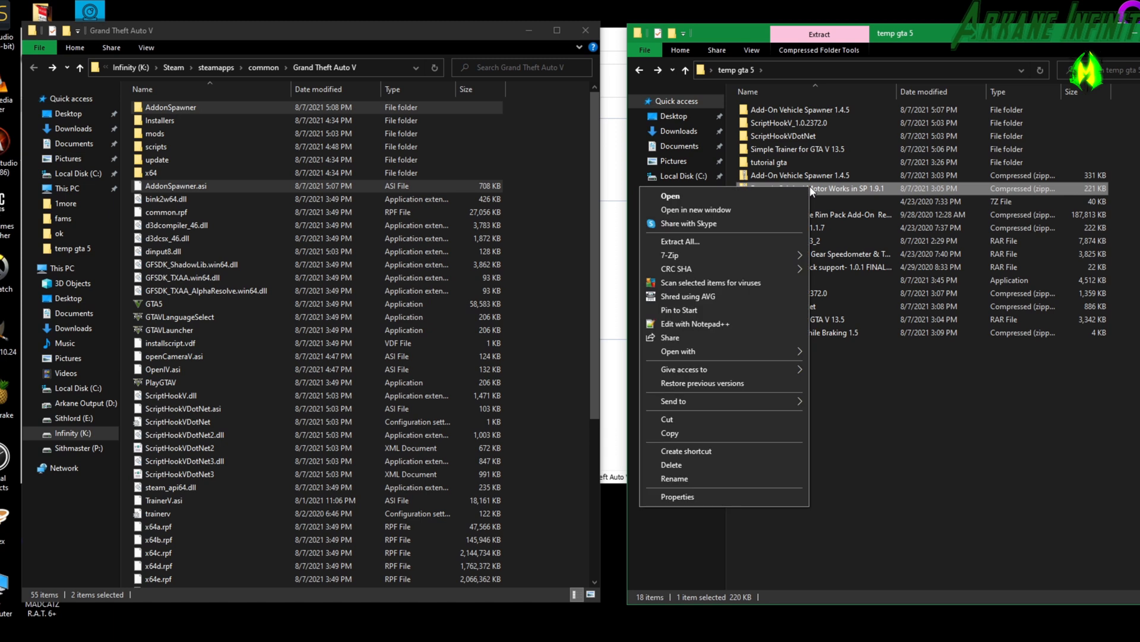
click(750, 245)
double_click(782, 124)
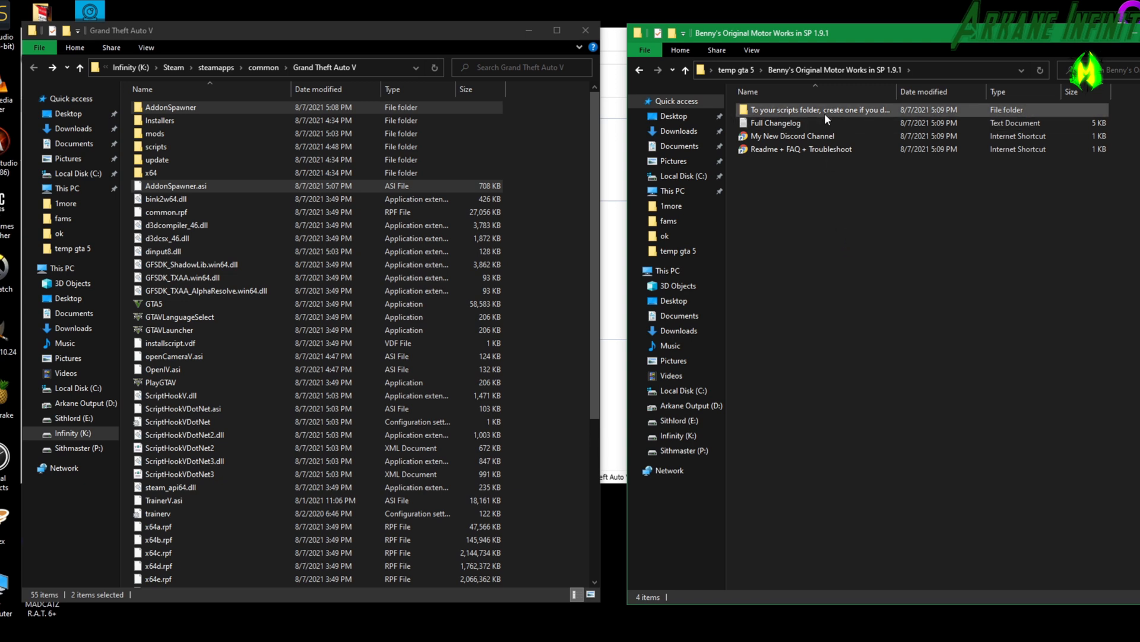
double_click(763, 113)
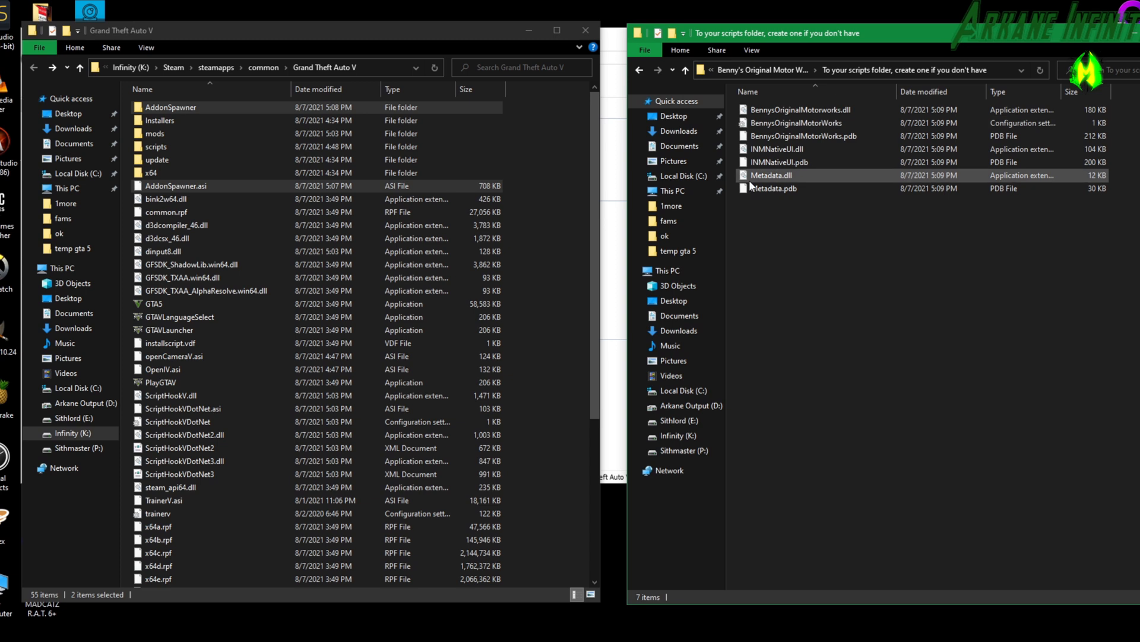
Copy all seven Benny's Original Motor Works files into the scripts folder of Grand Theft Auto V and go back to the parent folders.
double_click(156, 146)
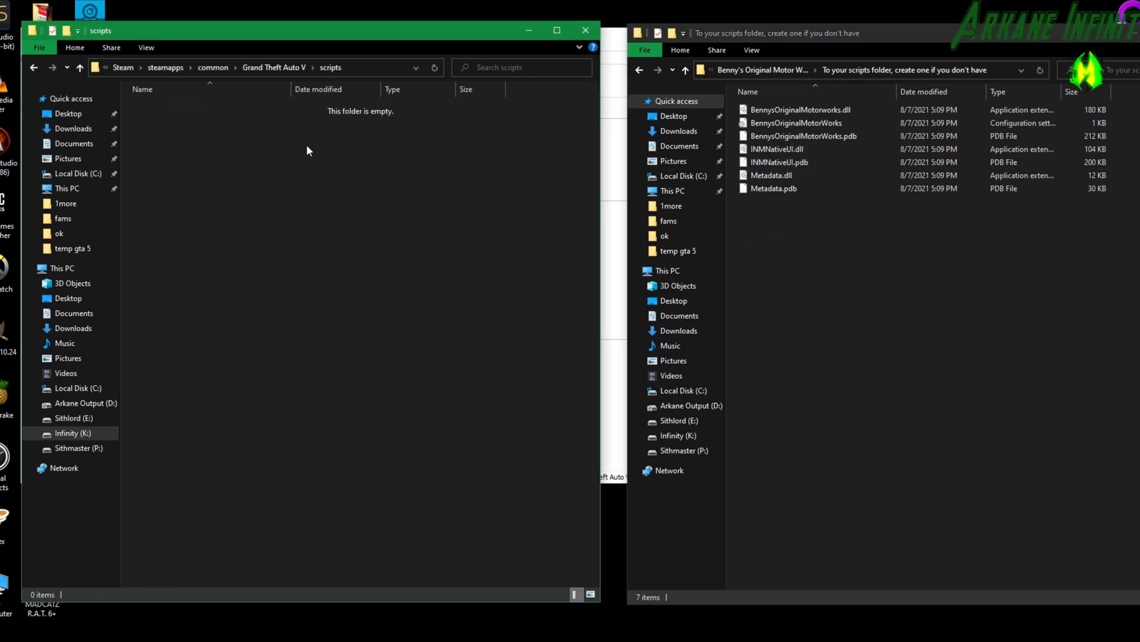
drag(849, 355, 212, 291)
click(639, 70)
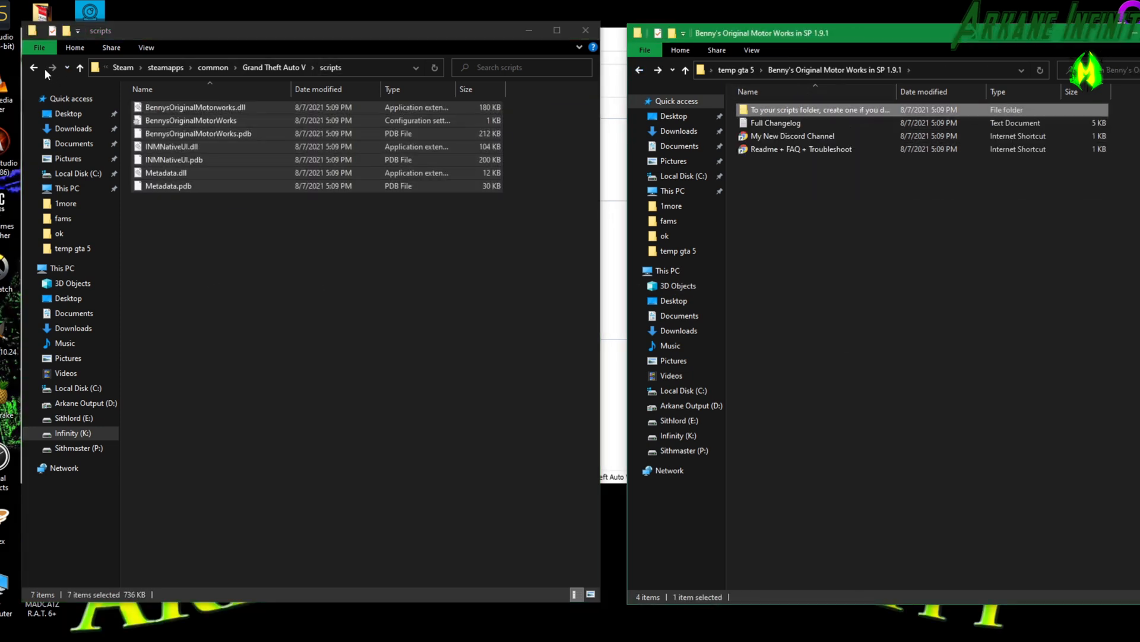
click(34, 68)
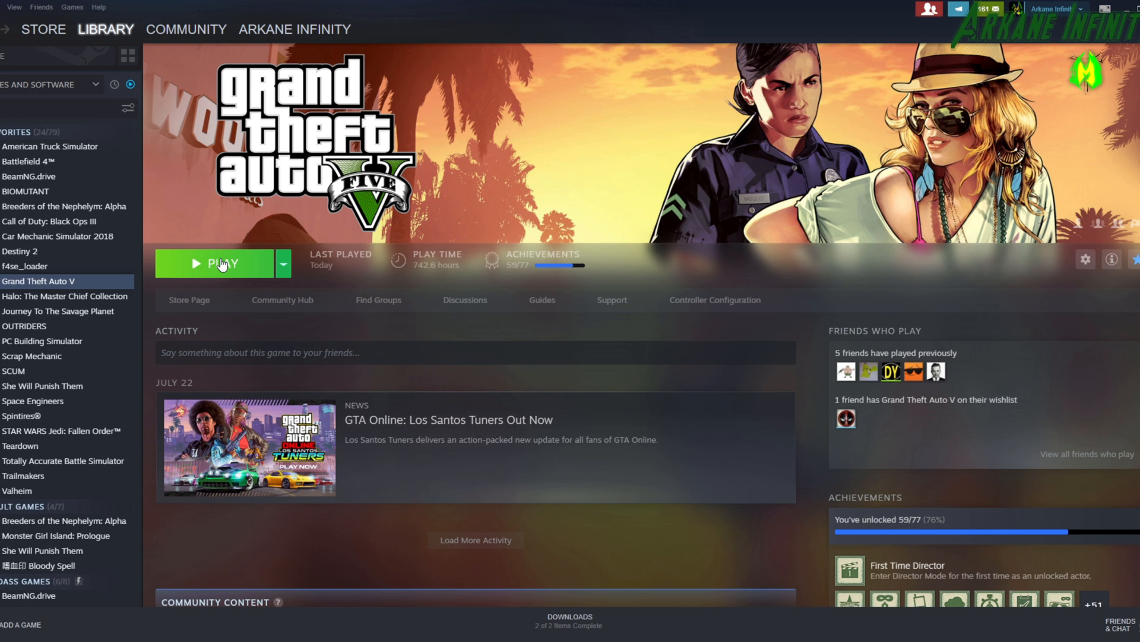
Launch Grand Theft Auto V from the Steam library with the Play Grand Theft Auto V option and walk the character forward.
click(235, 267)
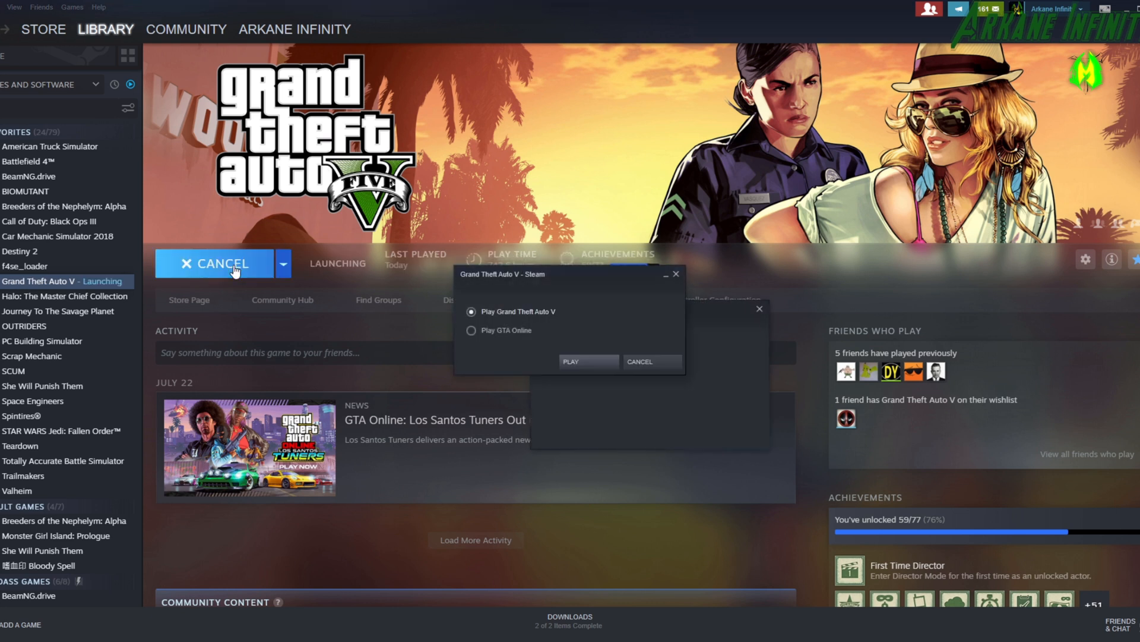
click(576, 360)
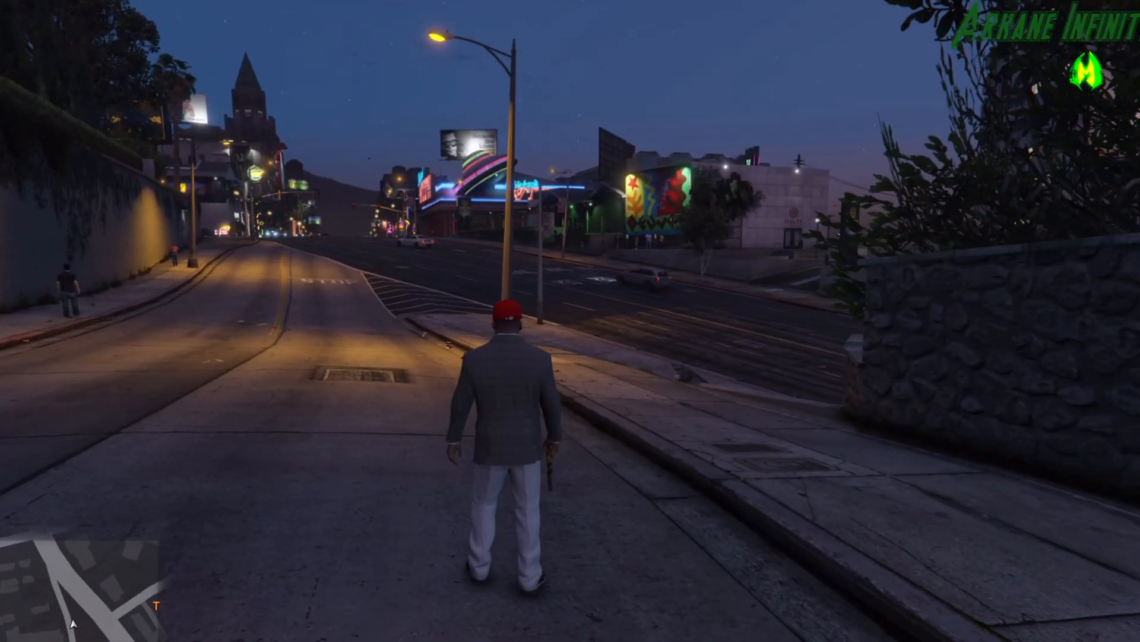
key(w)
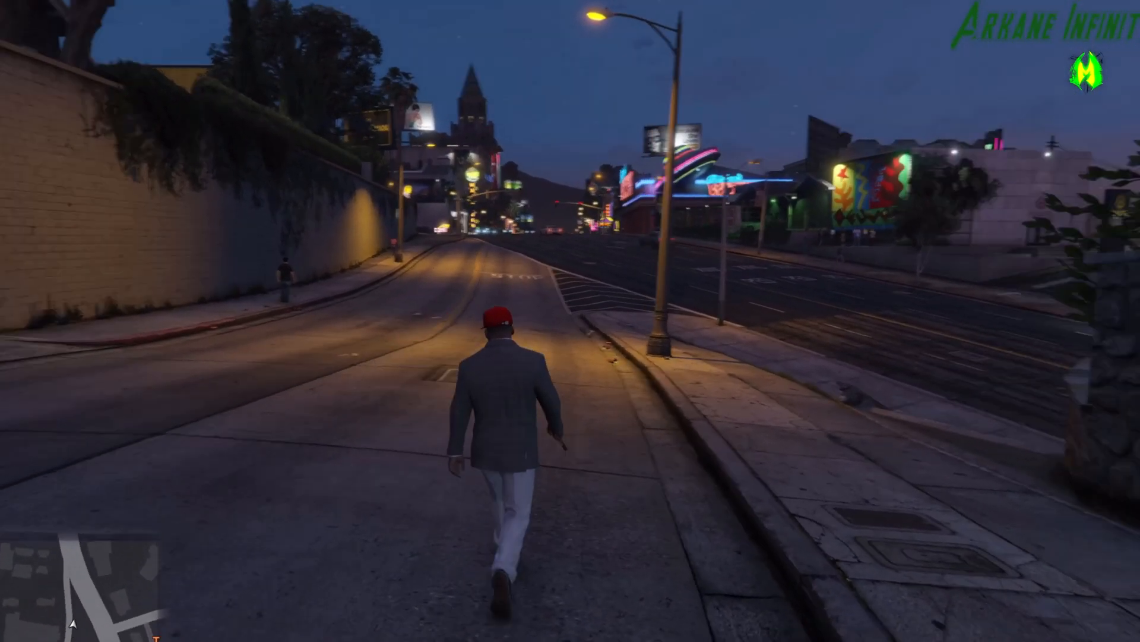
key(shift)
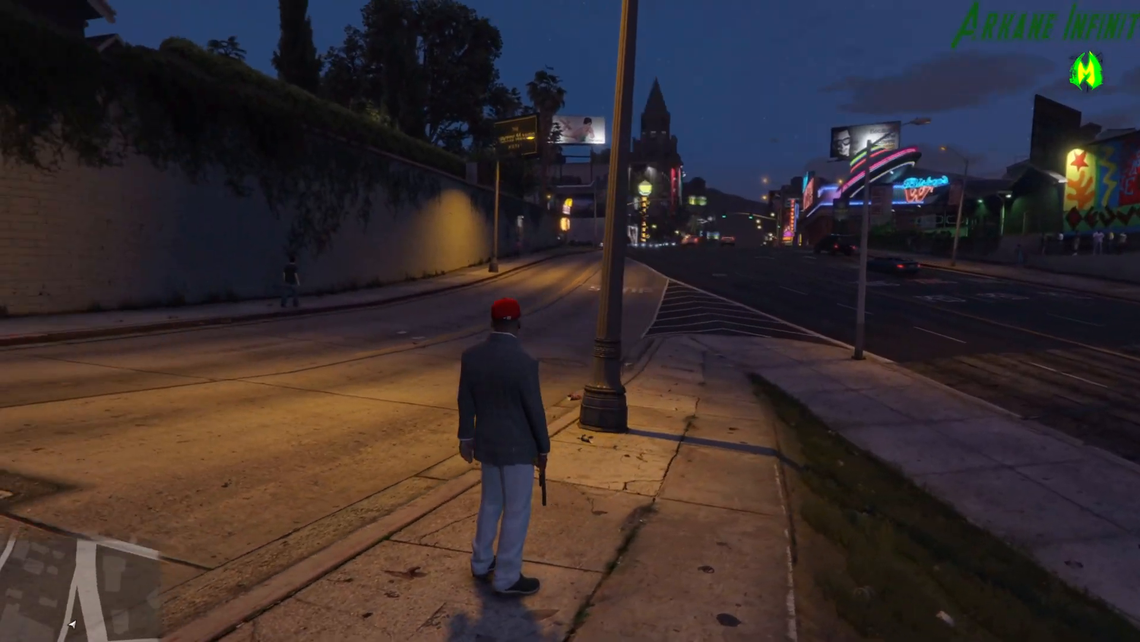
Bring up the Simple Trainer main menu in the game and open its Vehicle Spawning list.
key(F4)
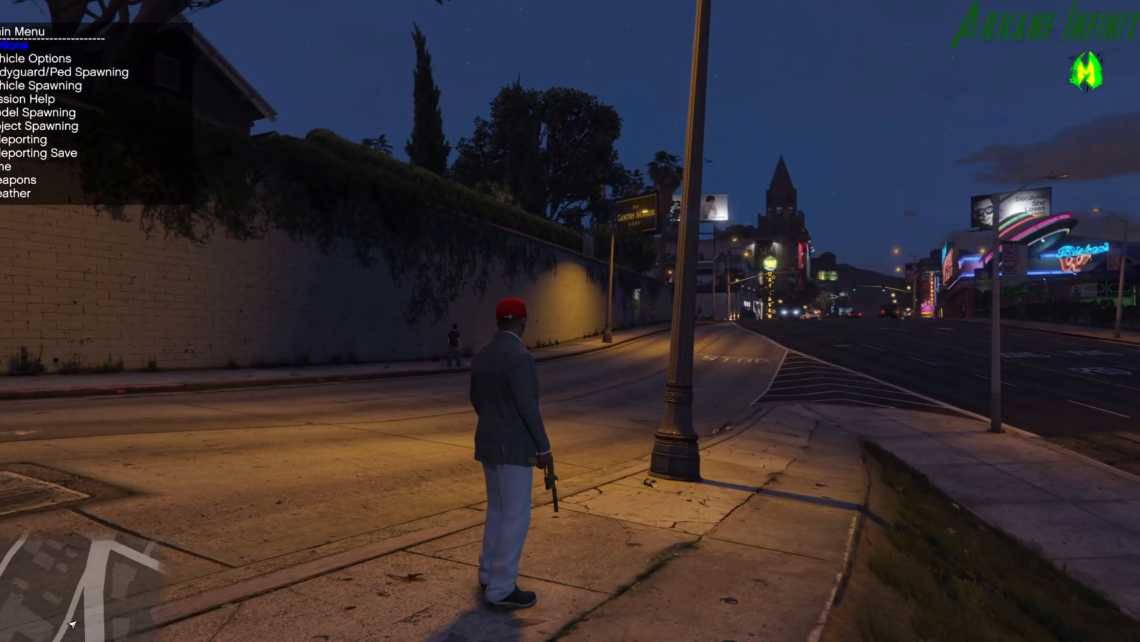
key(s)
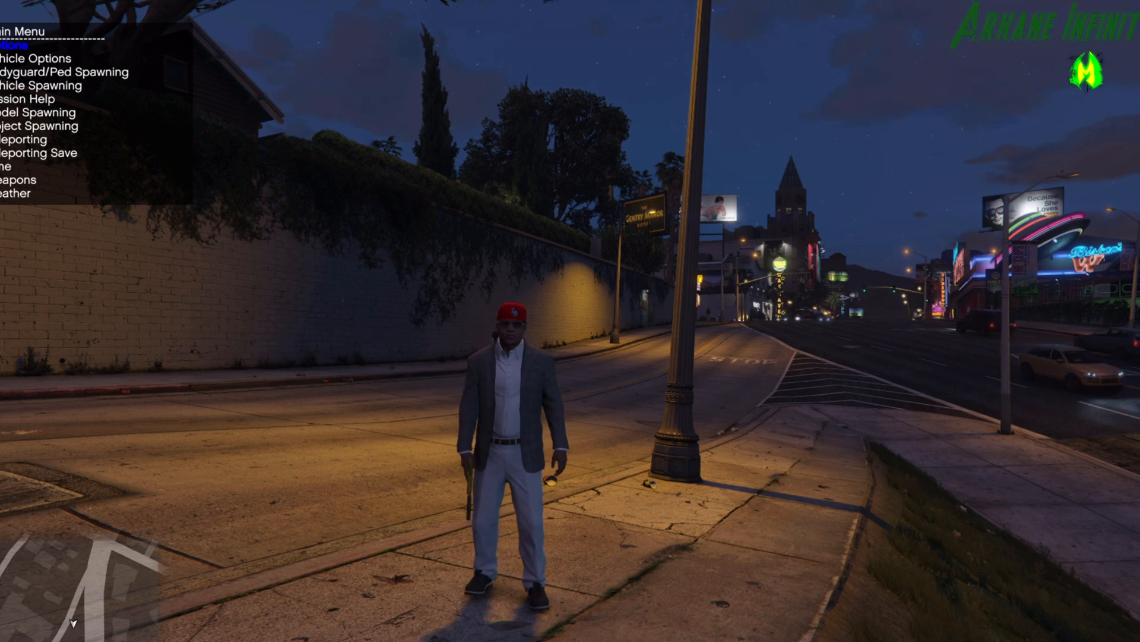
key(Down)
key(Down)
key(Return)
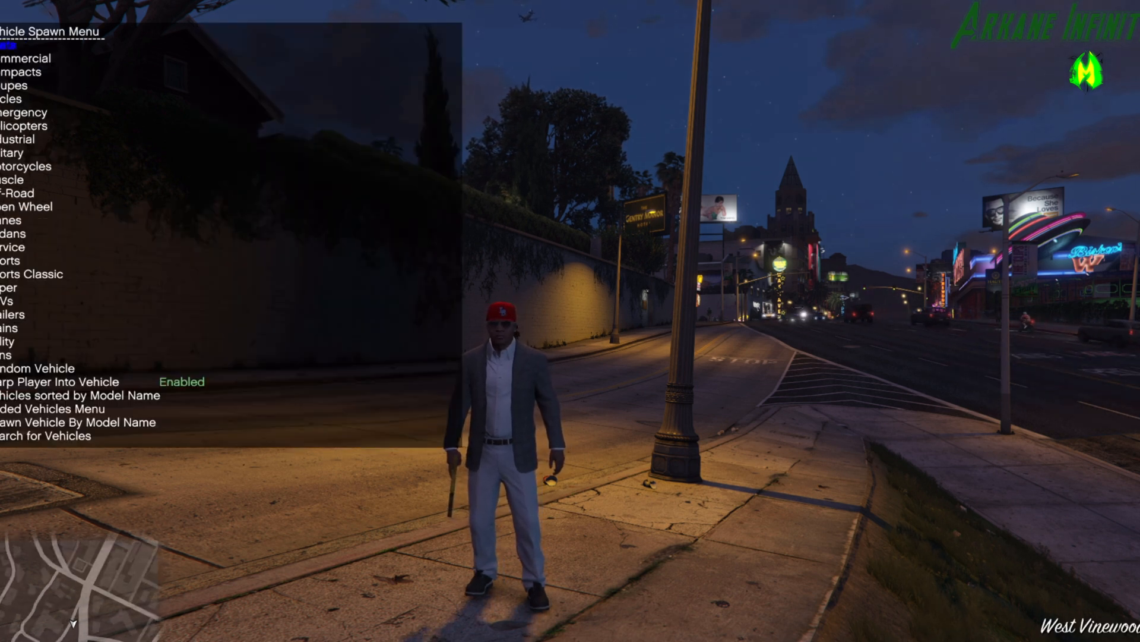
Check the slots in the trainer's Added Vehicles Menu and return to the Vehicle Spawn Menu.
key(Up)
key(Up)
key(Up)
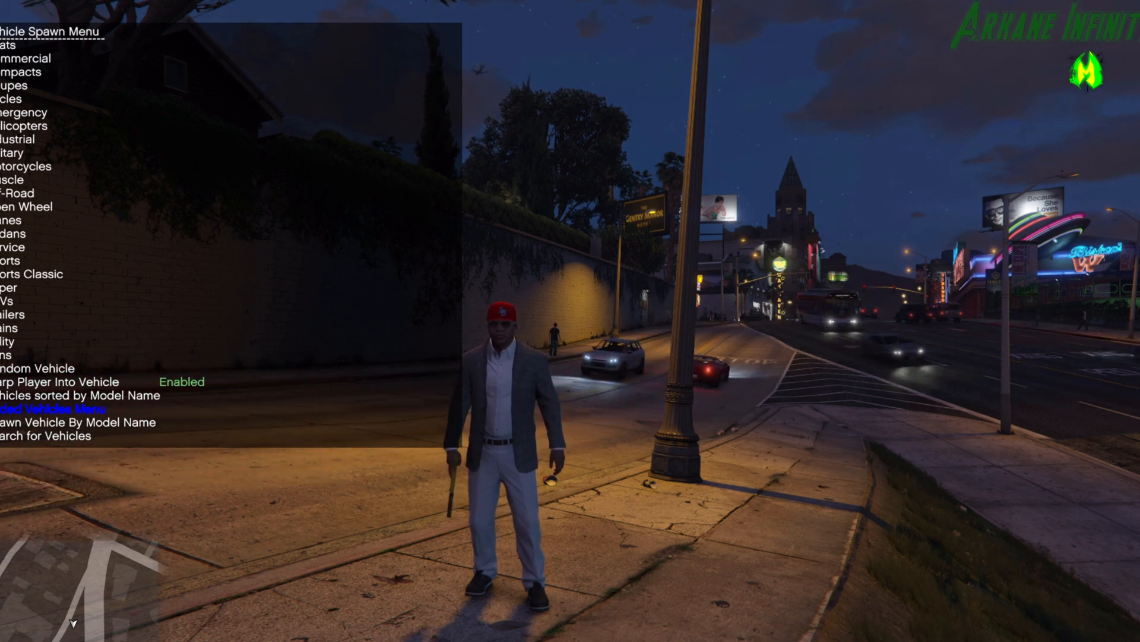
key(Return)
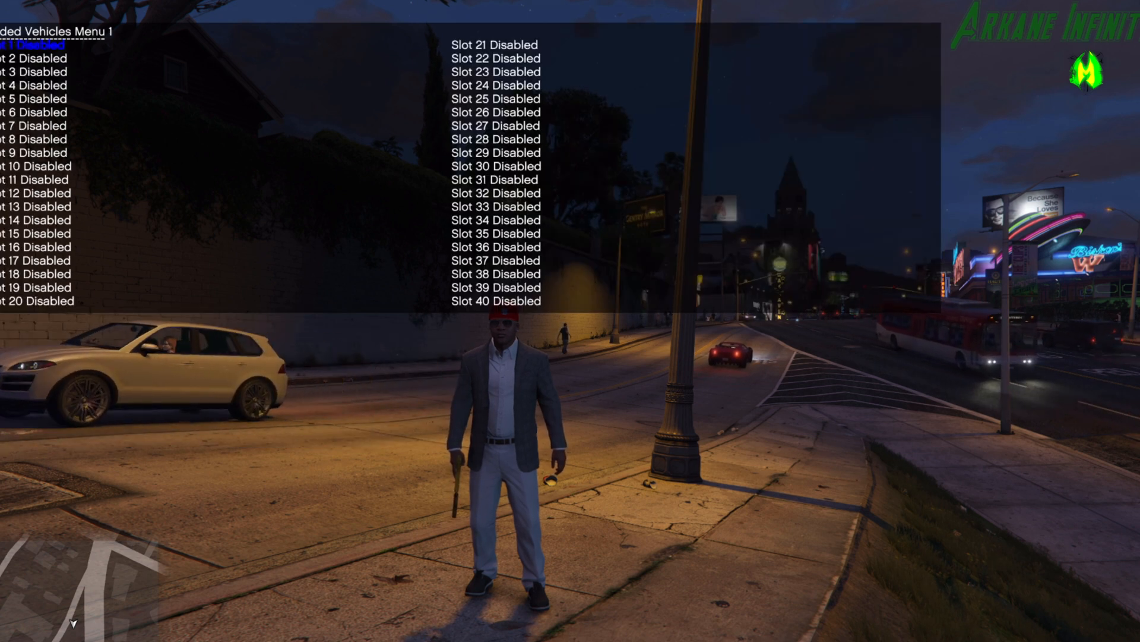
key(BackSpace)
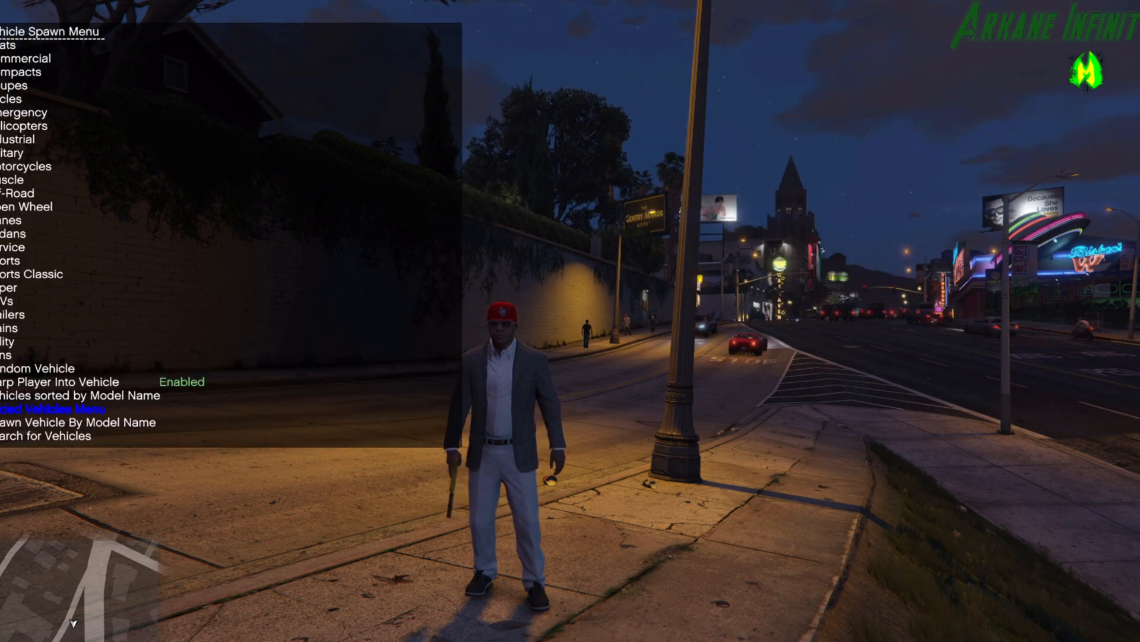
Spawn the Coil Rocket Voltic from the trainer's Super vehicle list and return to the Main Menu.
key(Return)
key(Right)
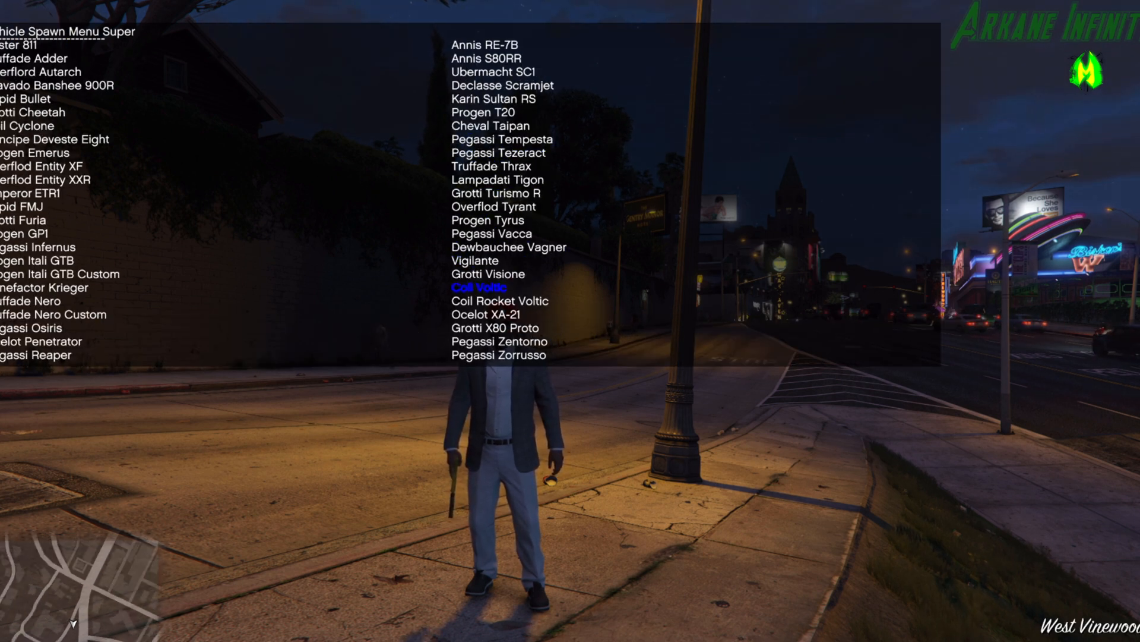
key(Return)
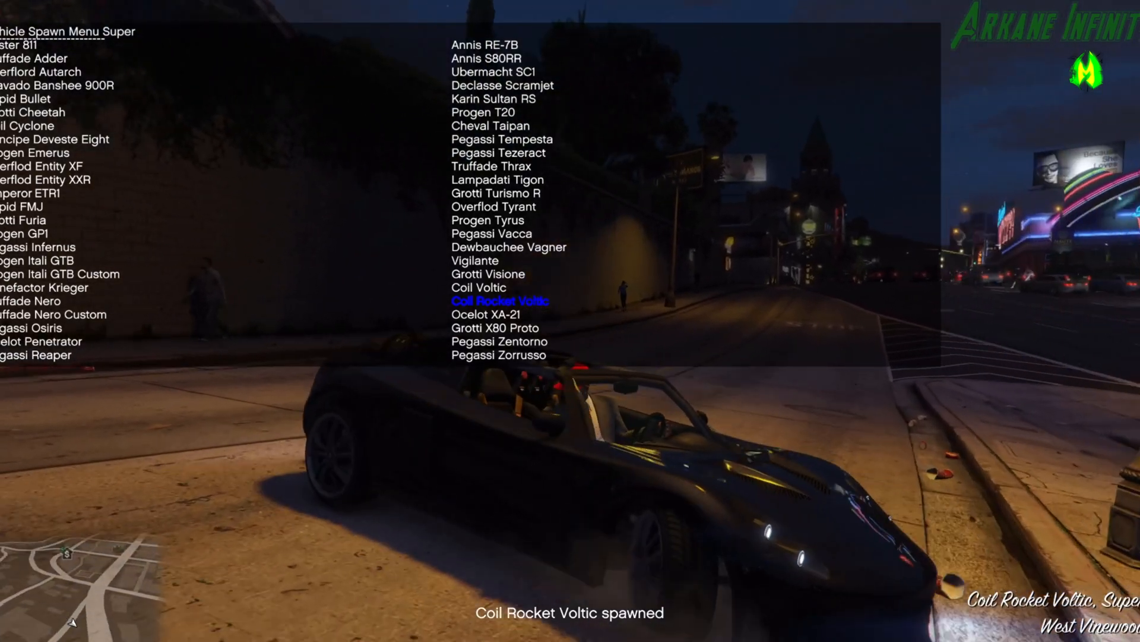
key(BackSpace)
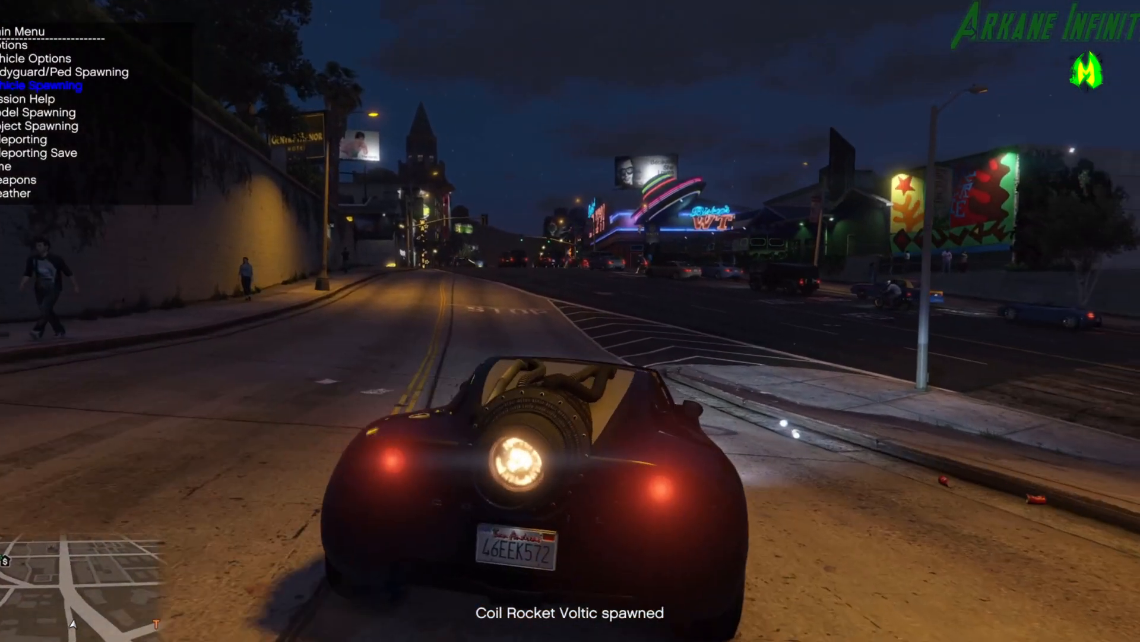
Test the Coil Rocket Voltic with its rocket boost and drive it through the streets of Downtown Vinewood.
key(e)
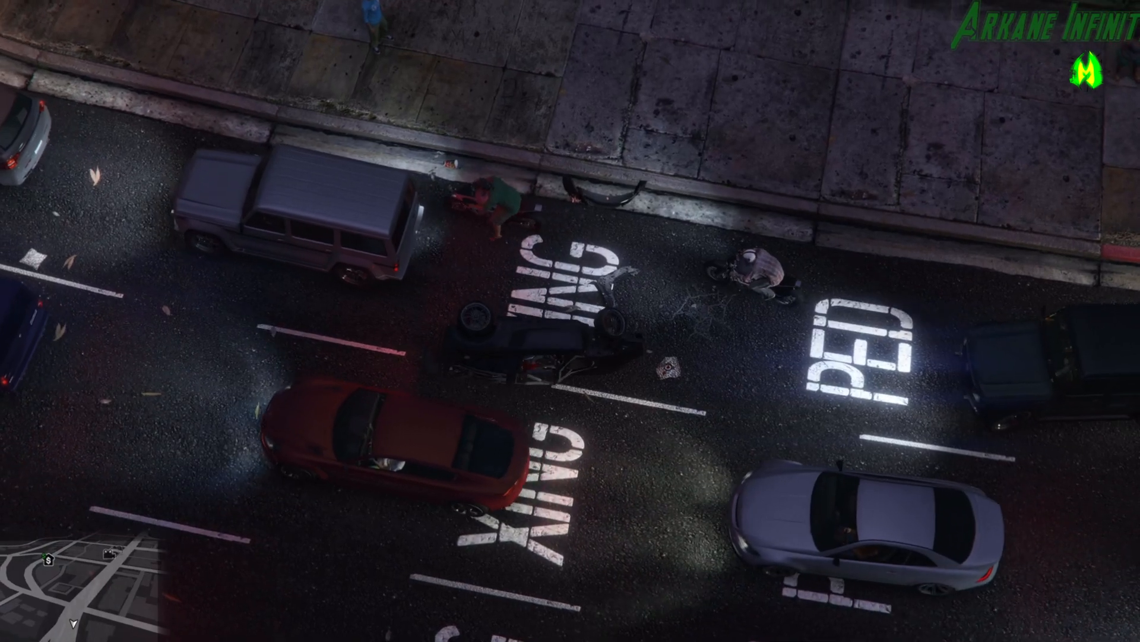
key(r)
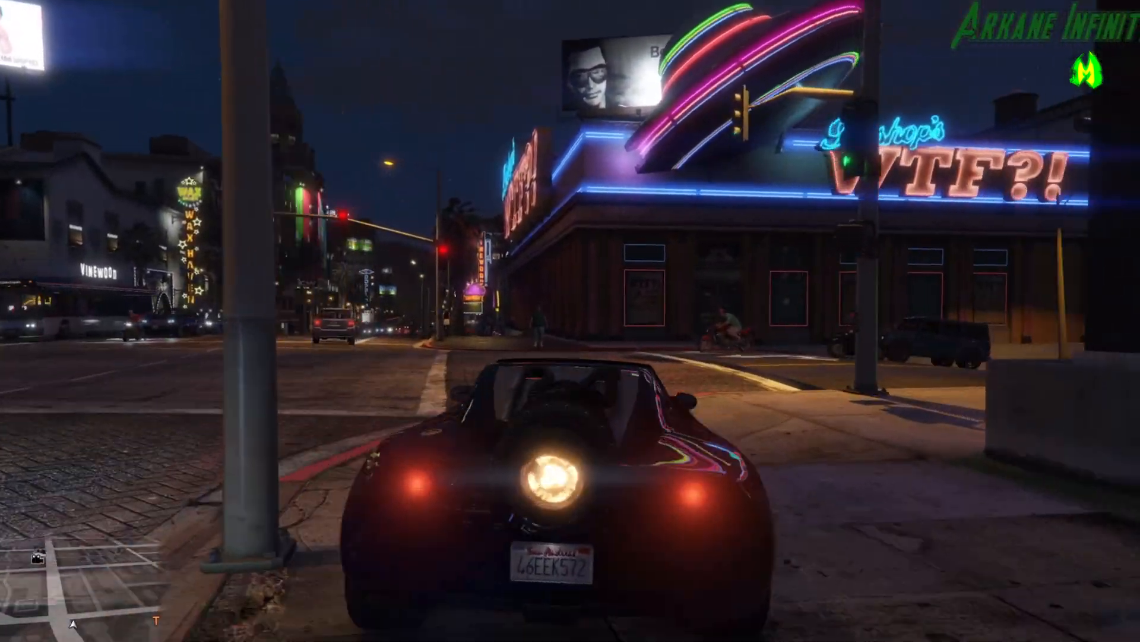
key(a)
key(d)
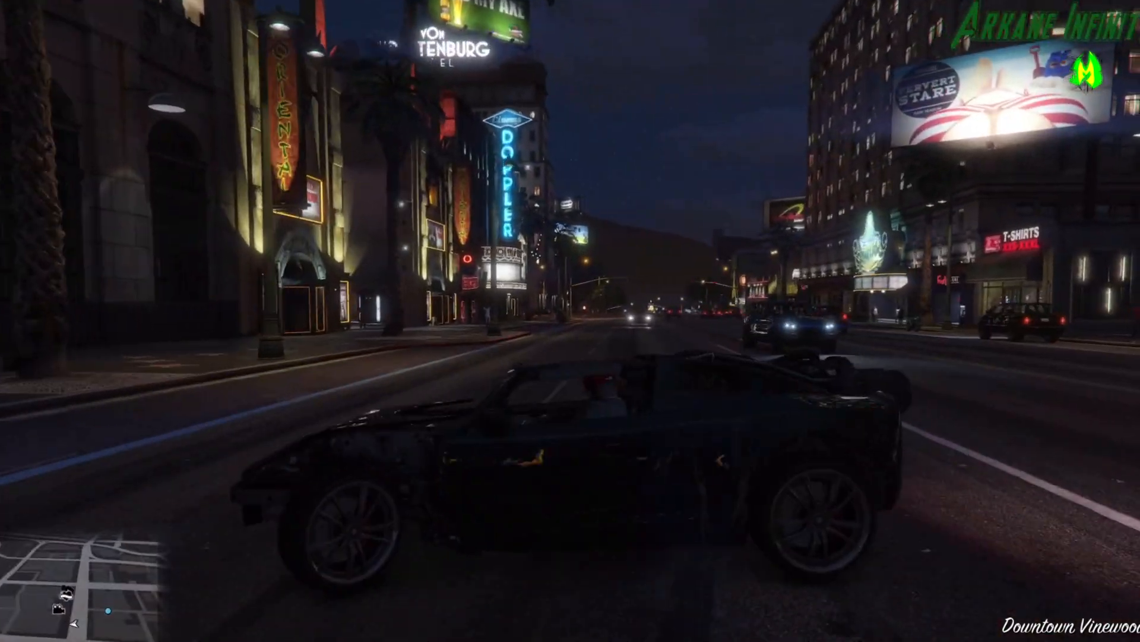
key(d)
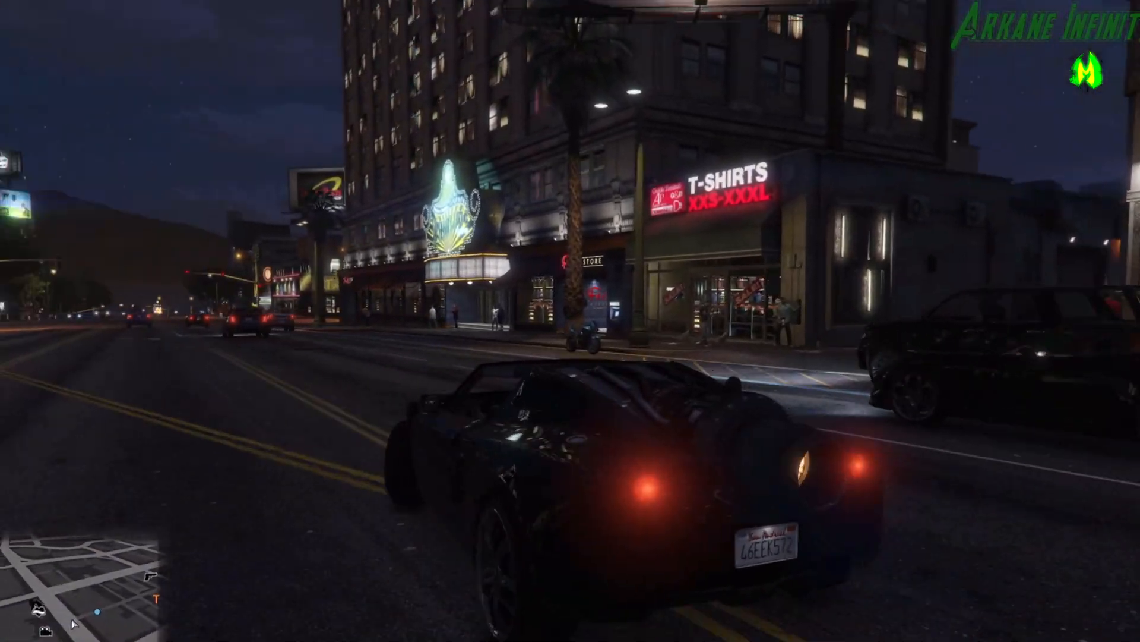
key(a)
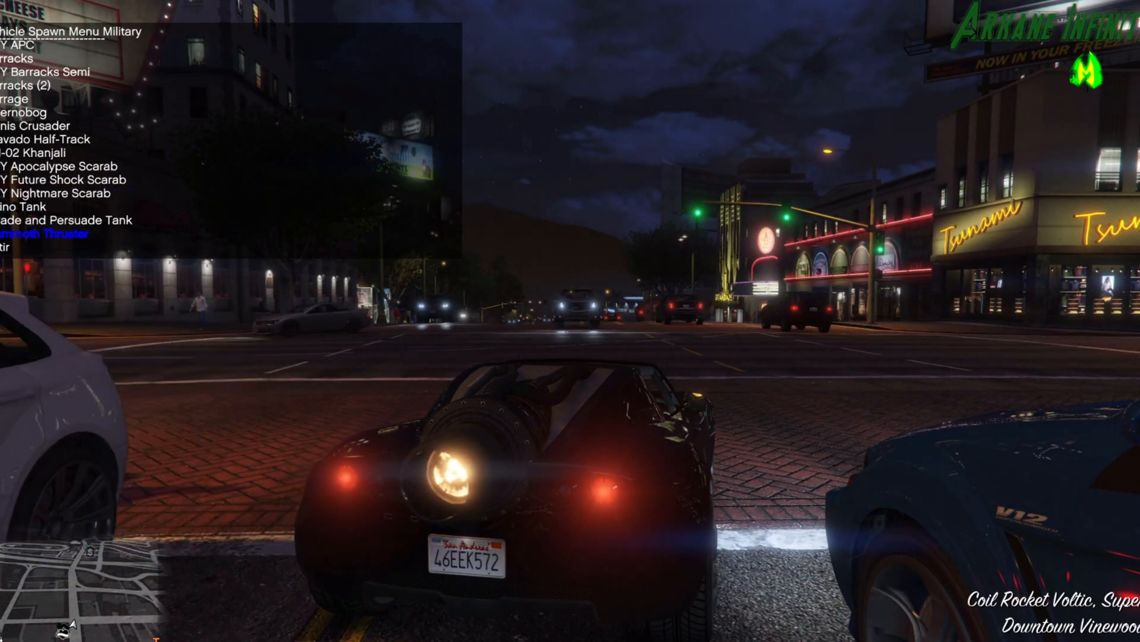
Spawn the Mammoth Thruster from the trainer's Military vehicle list and lift off above the intersection.
key(Return)
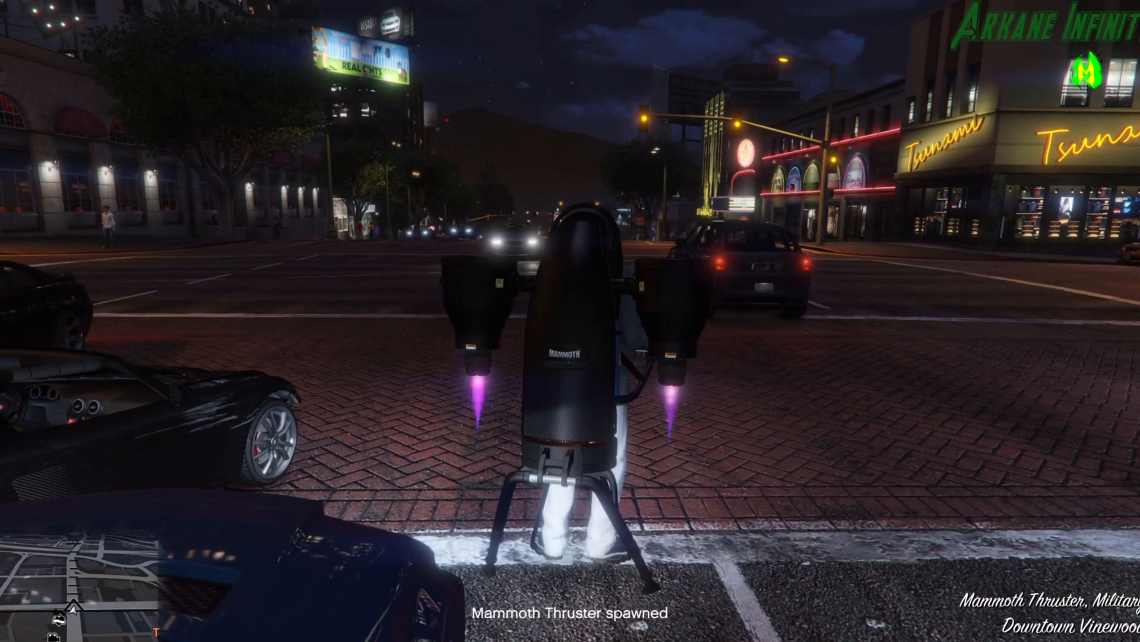
key(w)
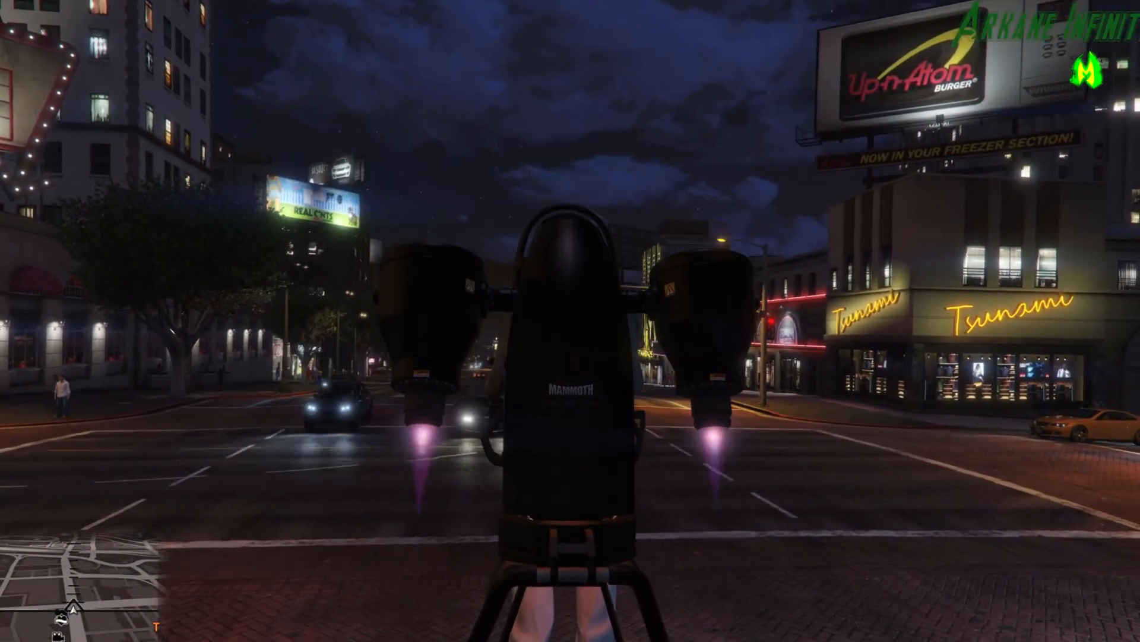
key(w)
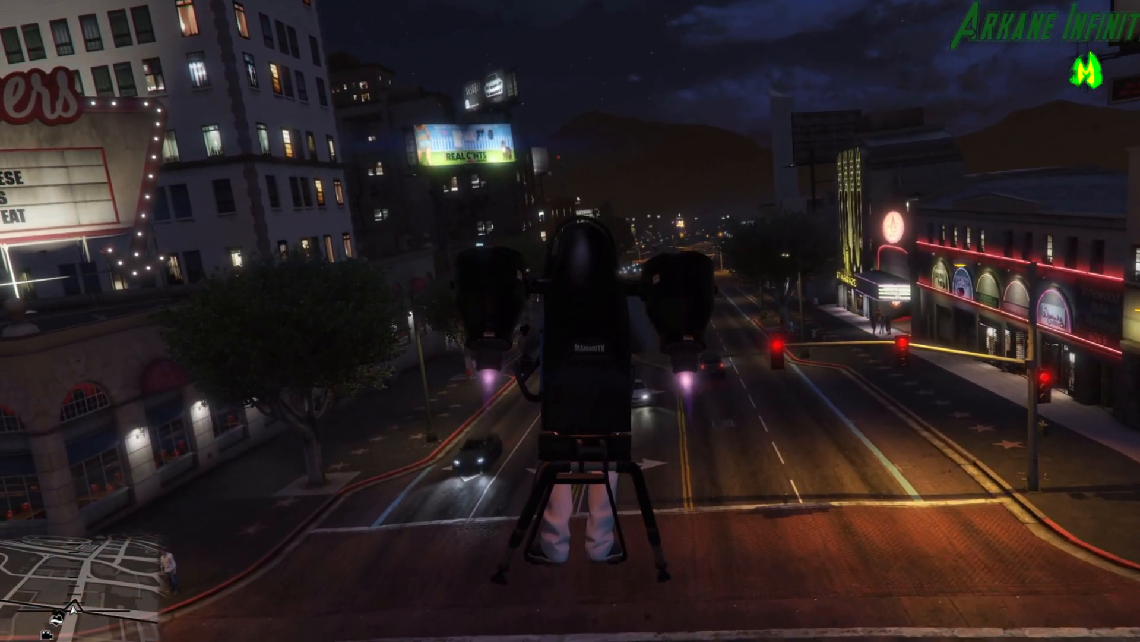
Fly the Mammoth Thruster away from the street, past the tall buildings and over a rooftop.
key(d)
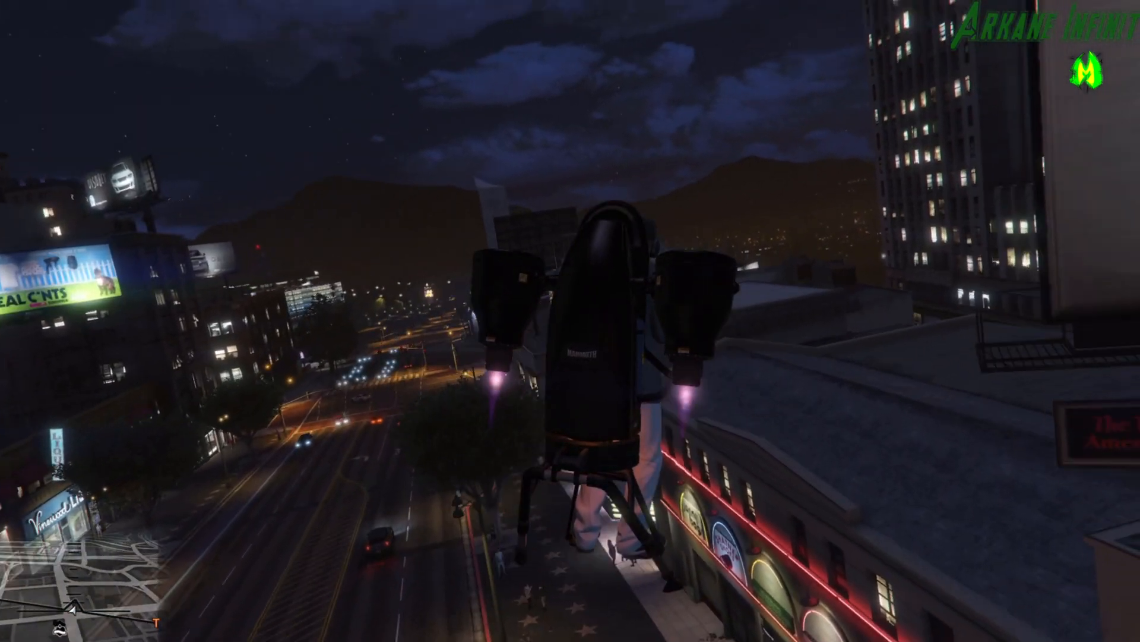
key(w)
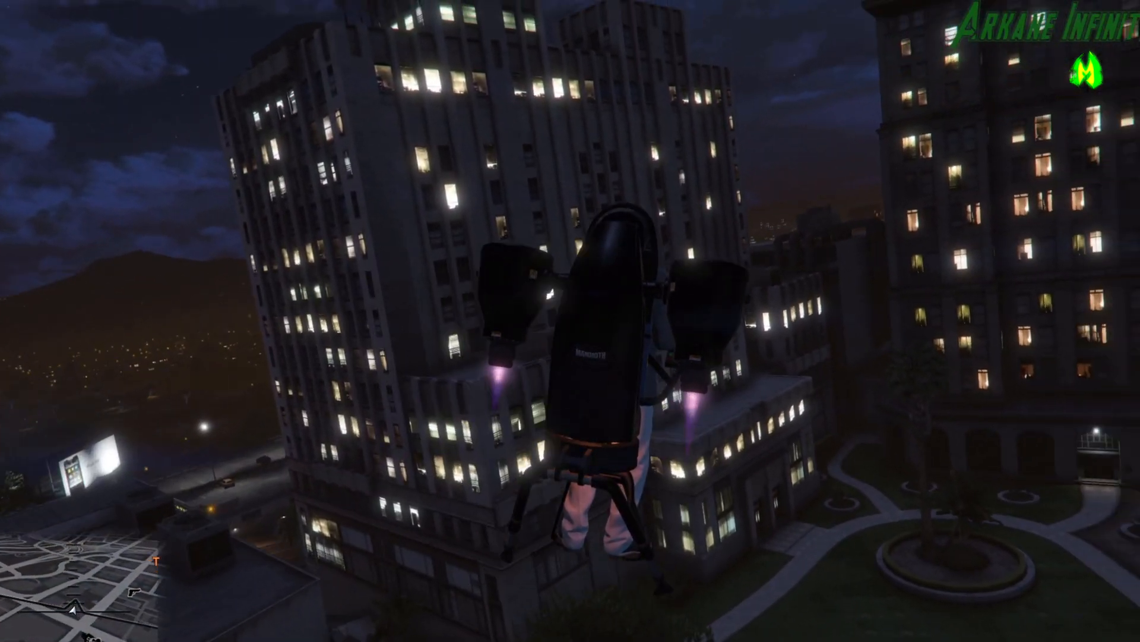
key(d)
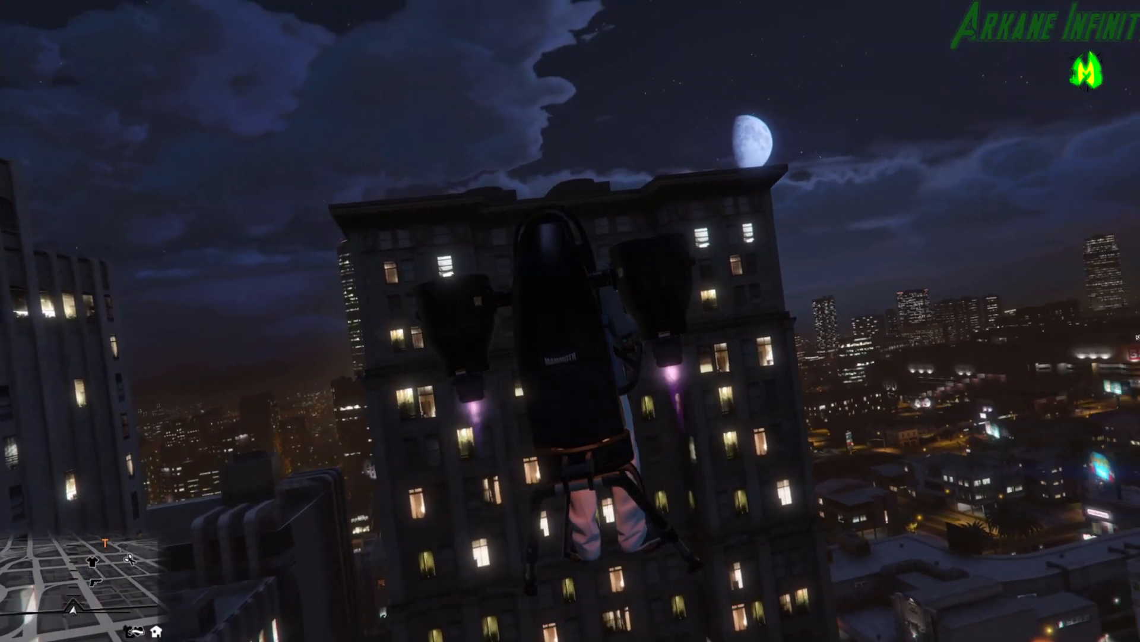
key(w)
key(a)
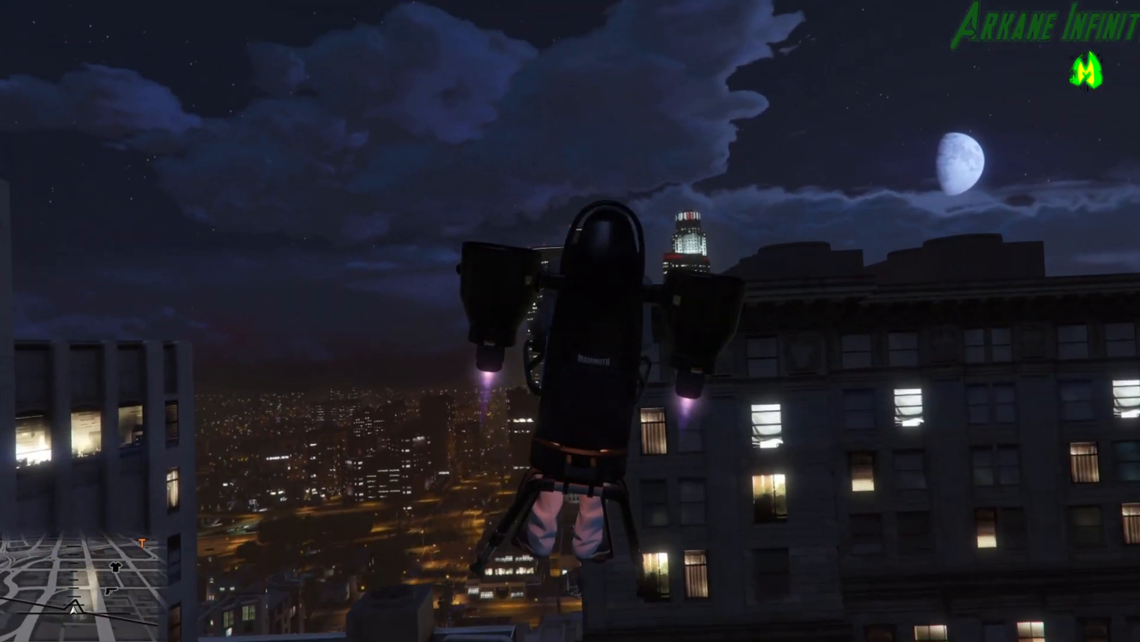
key(w)
key(d)
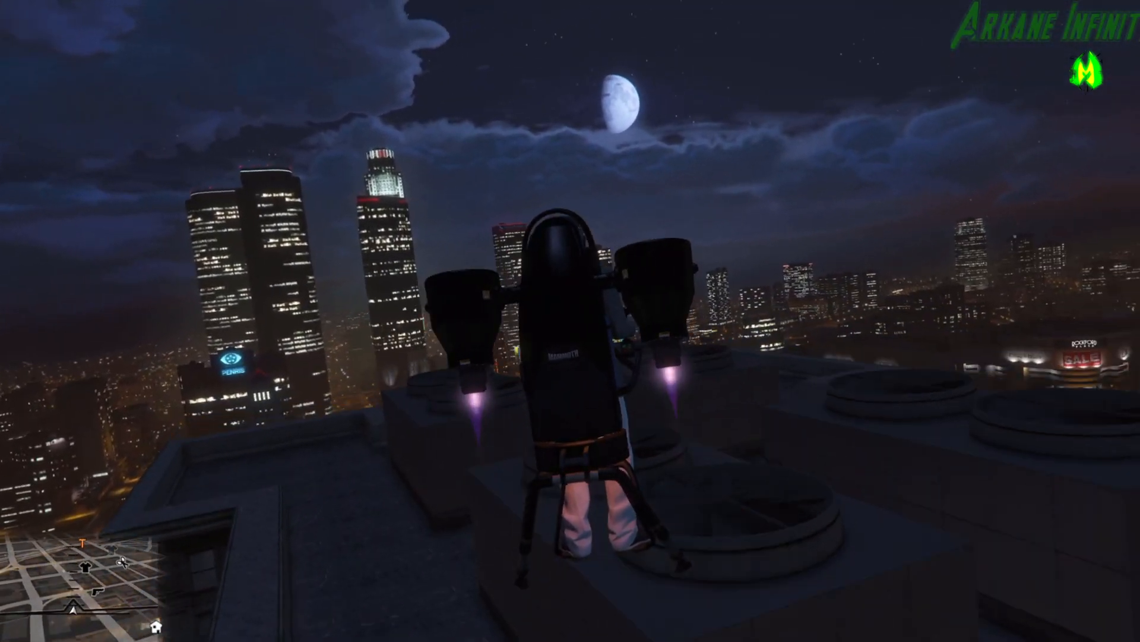
key(w)
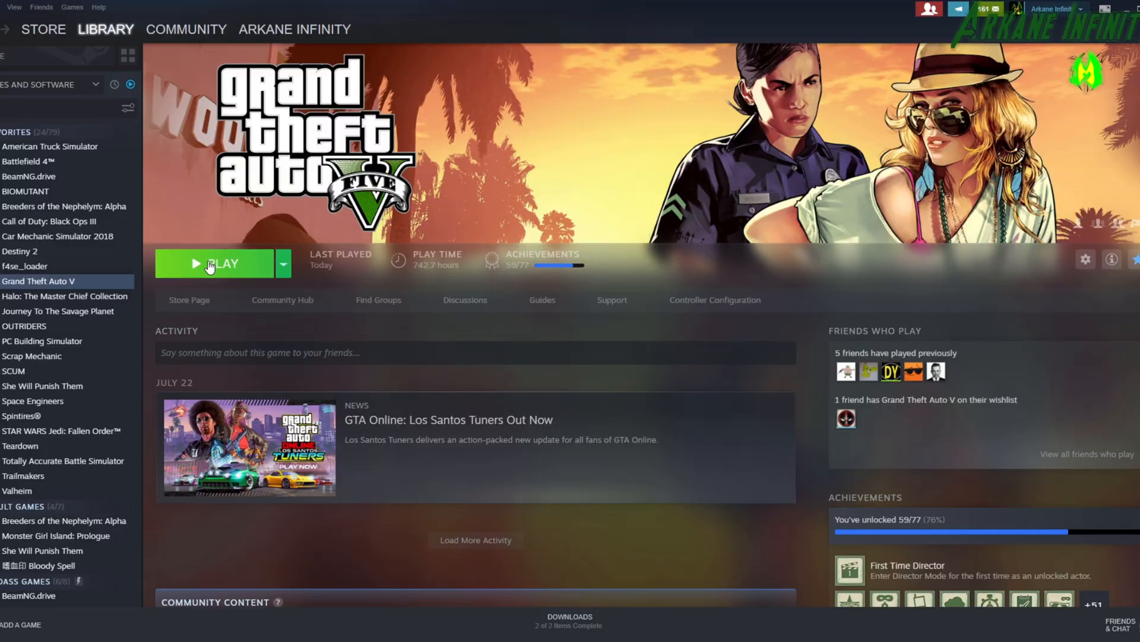
Launch Grand Theft Auto V from the Steam library and run the character forward along the sidewalk.
click(209, 265)
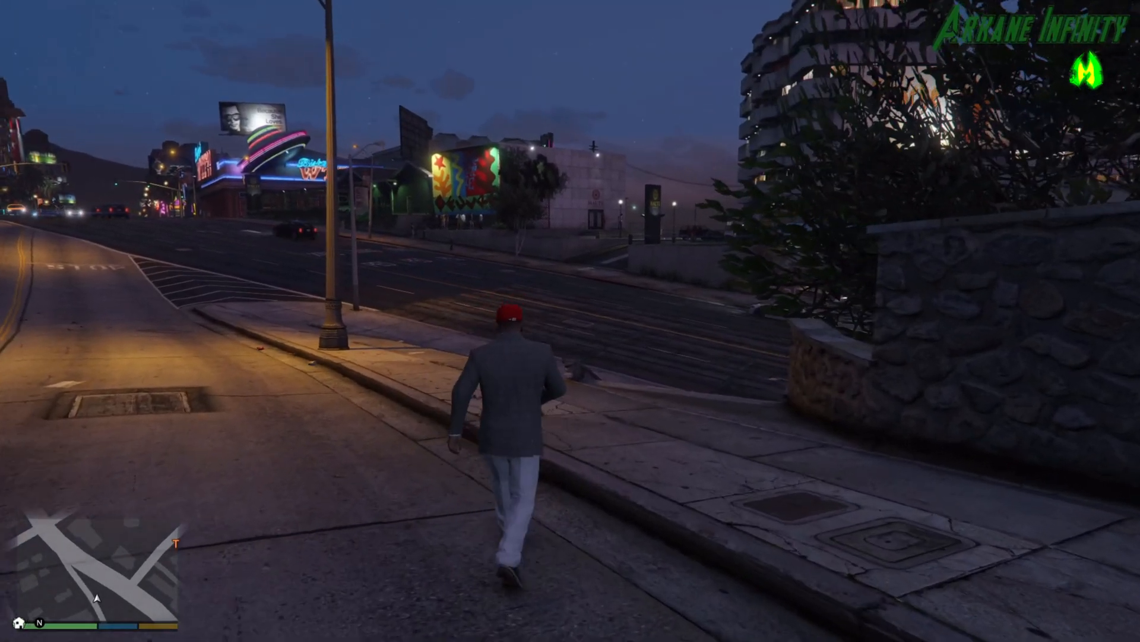
key(w)
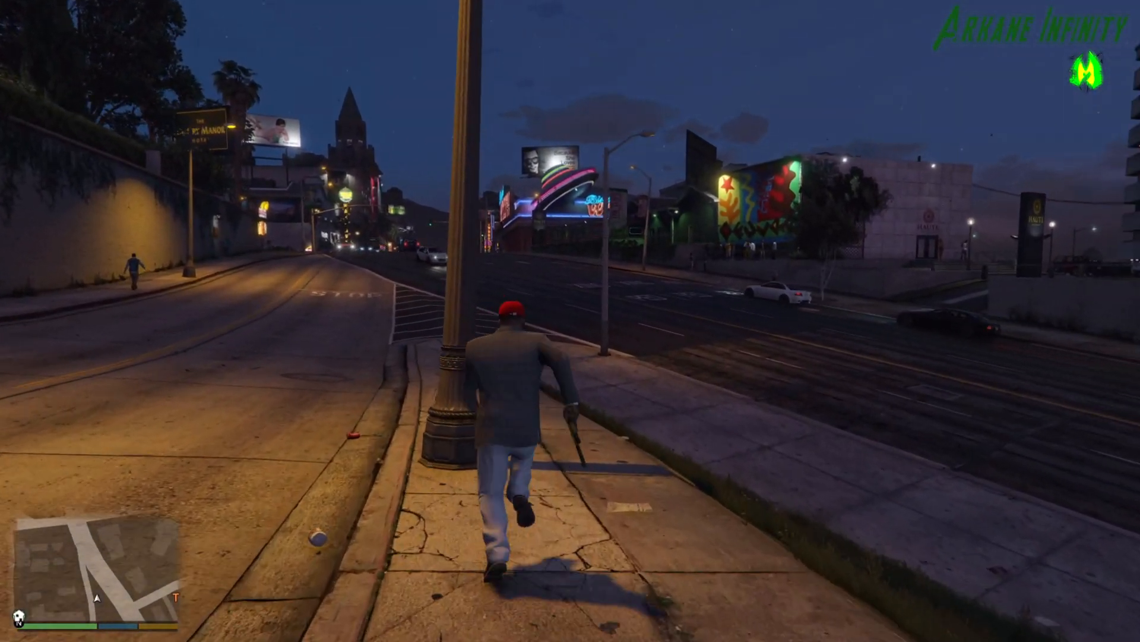
key(w)
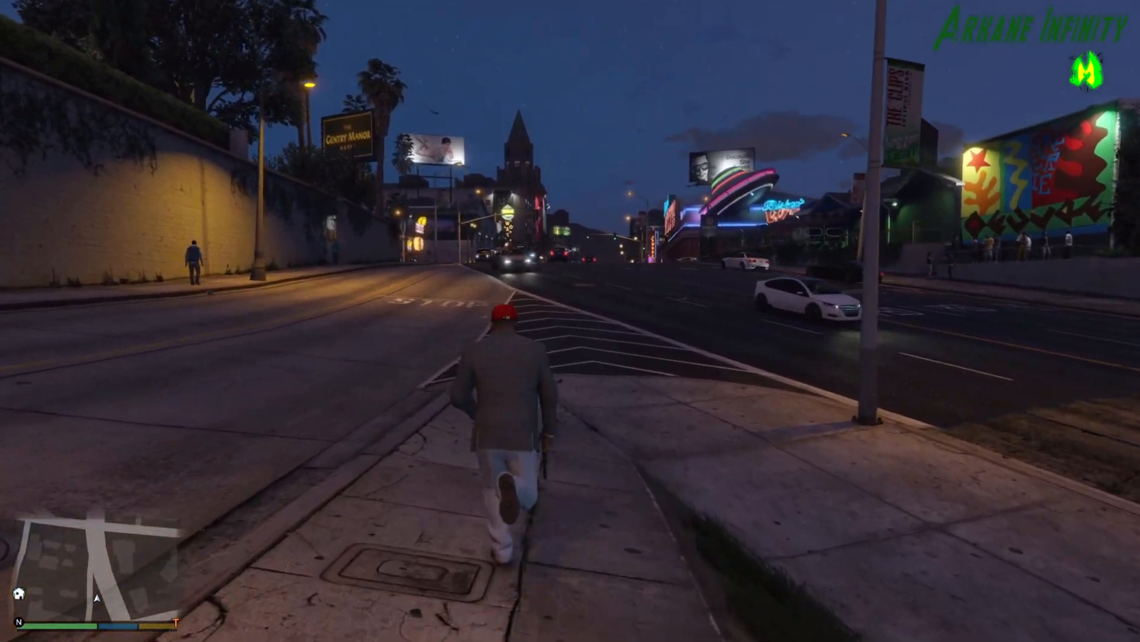
key(w)
Locate the Benny's Original Motor Works marker on the game map and return to the character.
key(Escape)
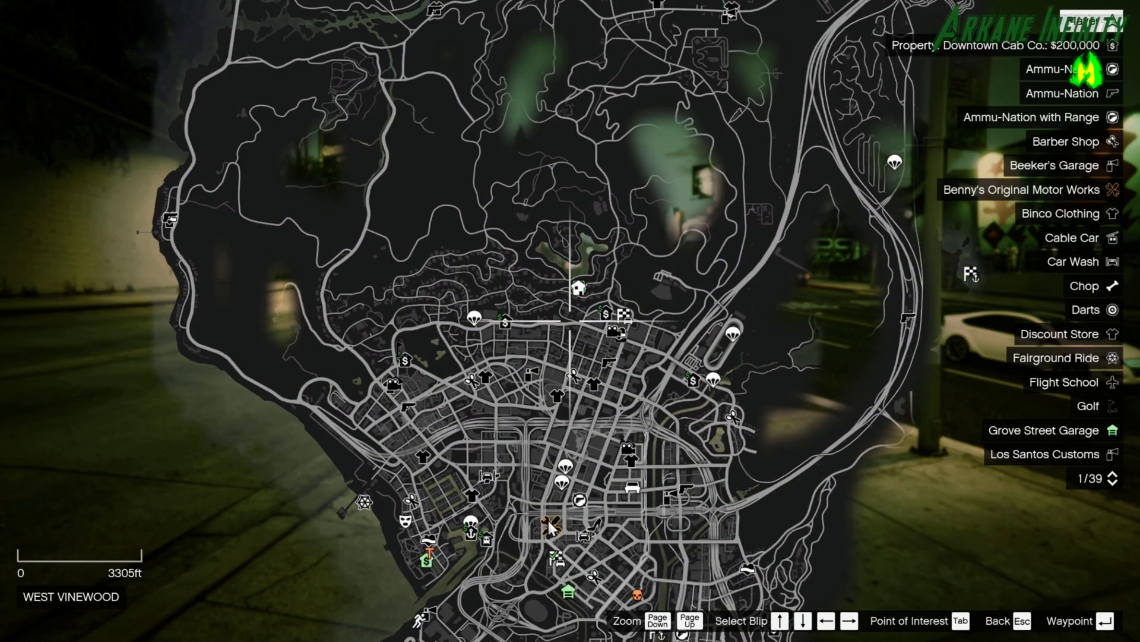
click(548, 520)
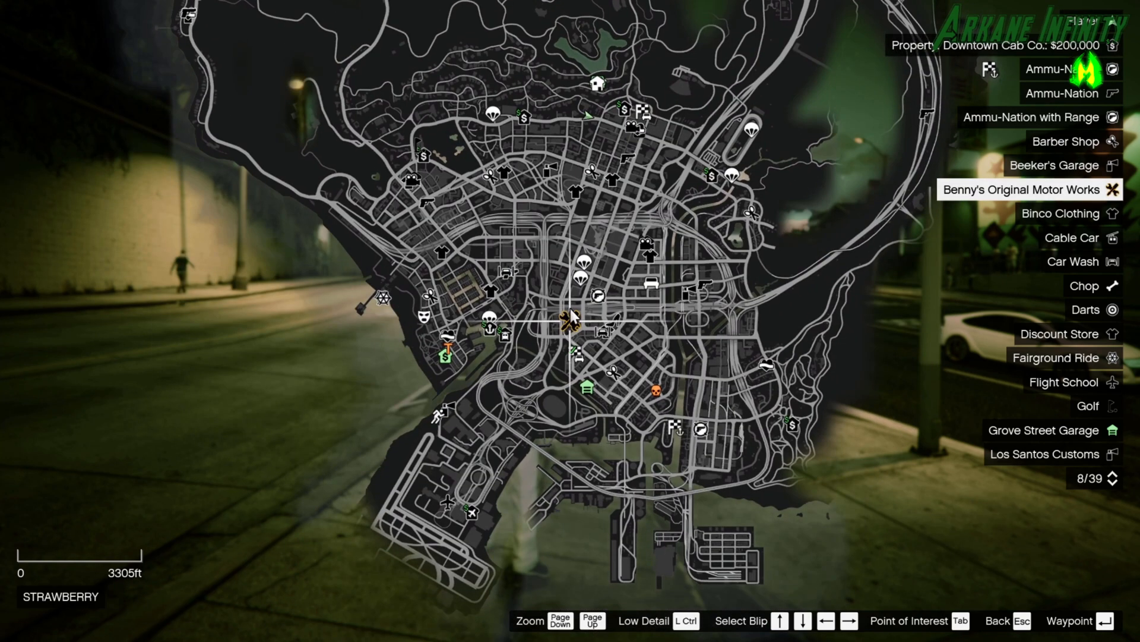
key(Escape)
key(Escape)
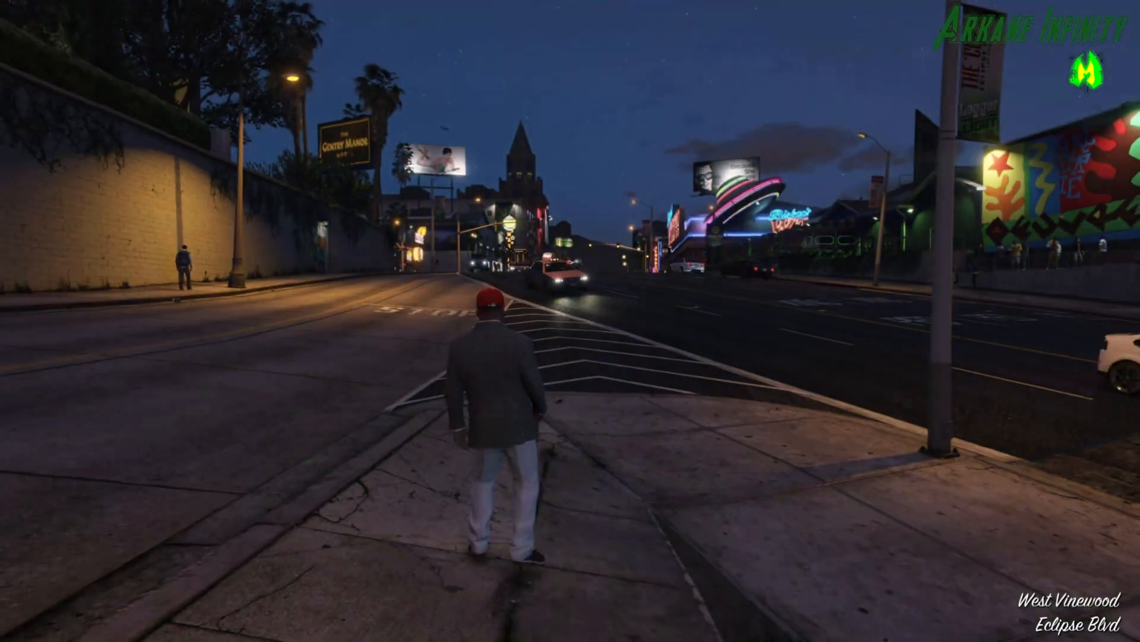
Drive the black Khamelion along Alta St and under the overpass into Strawberry.
key(F4)
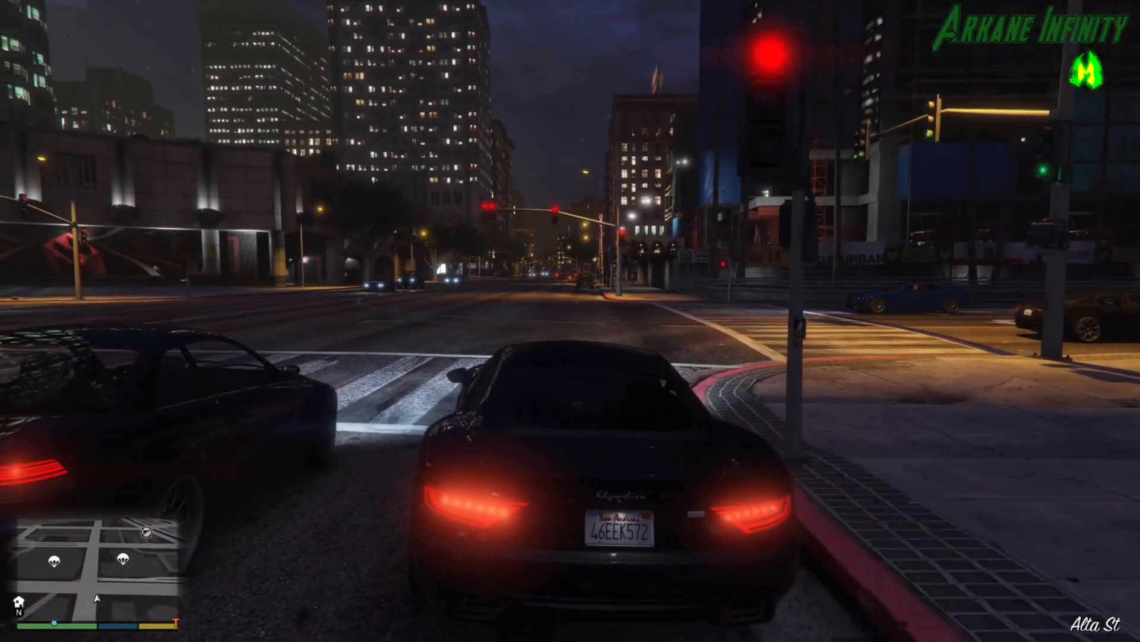
key(d)
key(w)
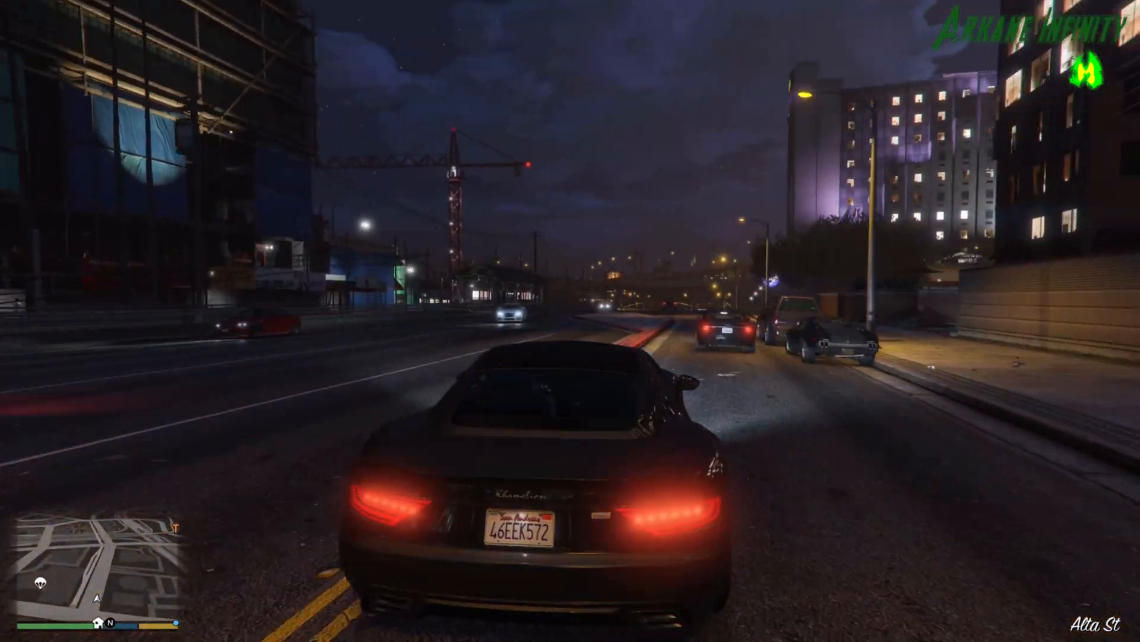
key(w)
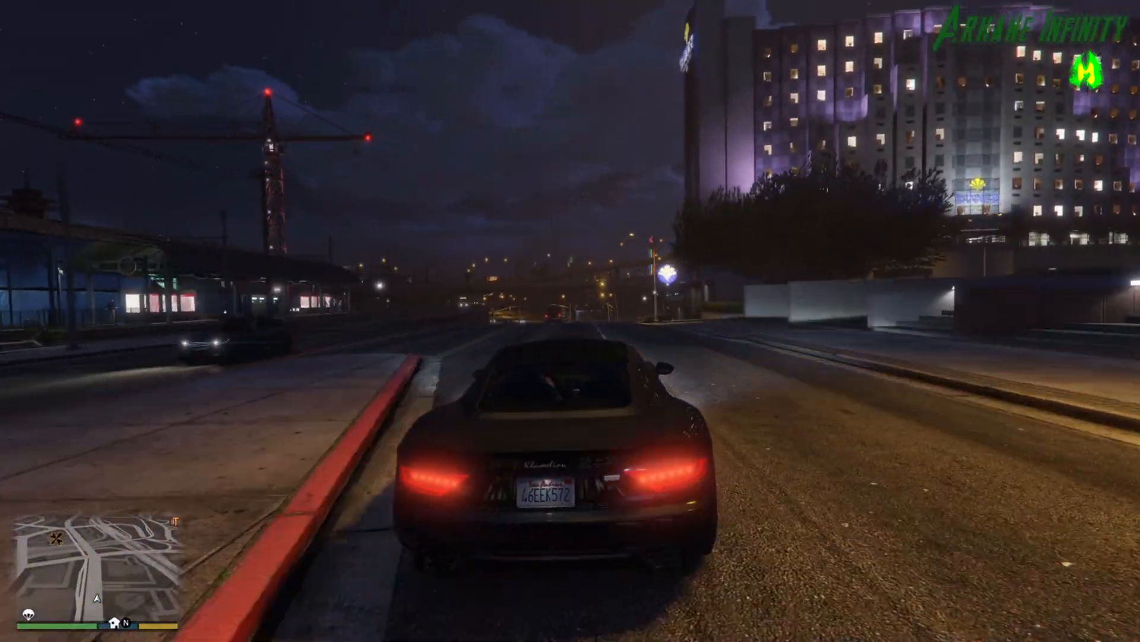
key(w)
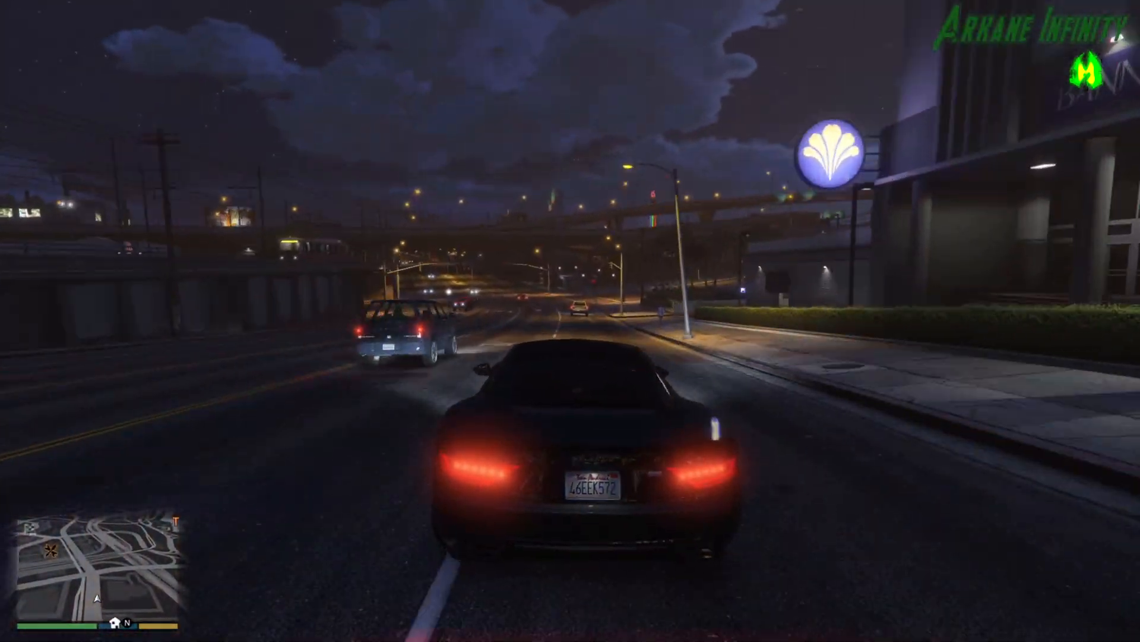
key(w)
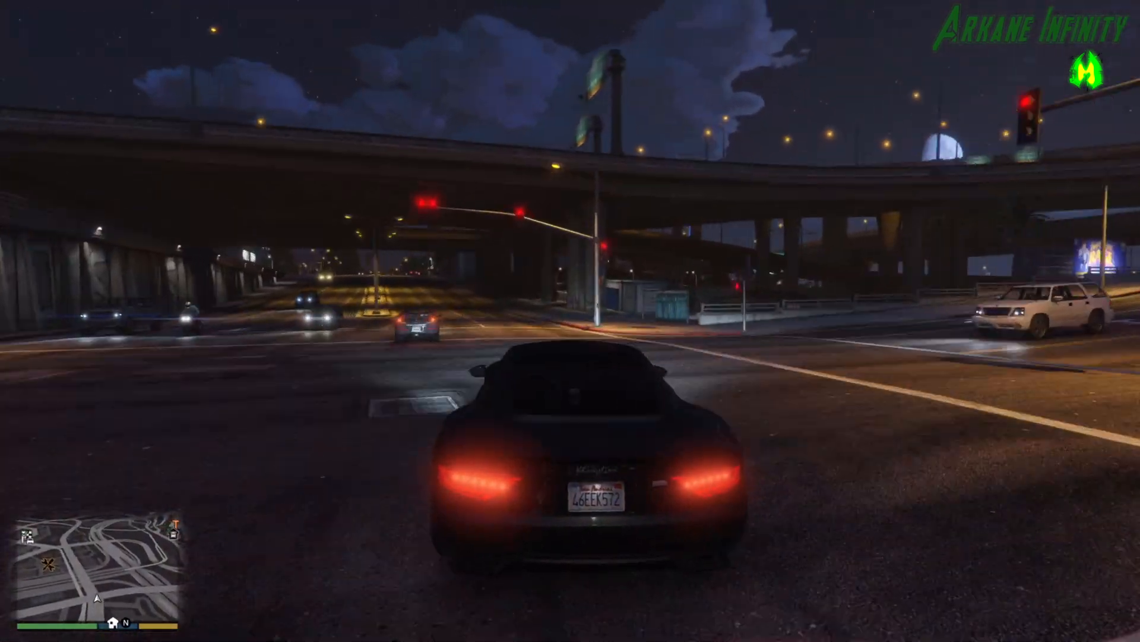
key(w)
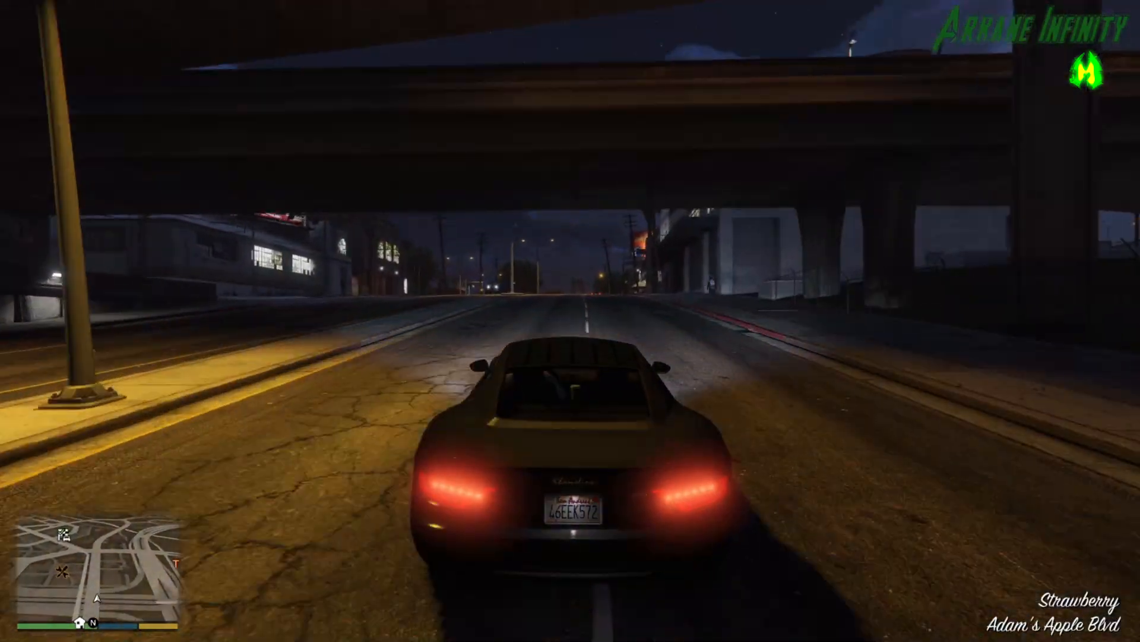
Drive along Adam's Apple Blvd and turn into the alley leading to Benny's Original Motor Works.
key(w)
key(a)
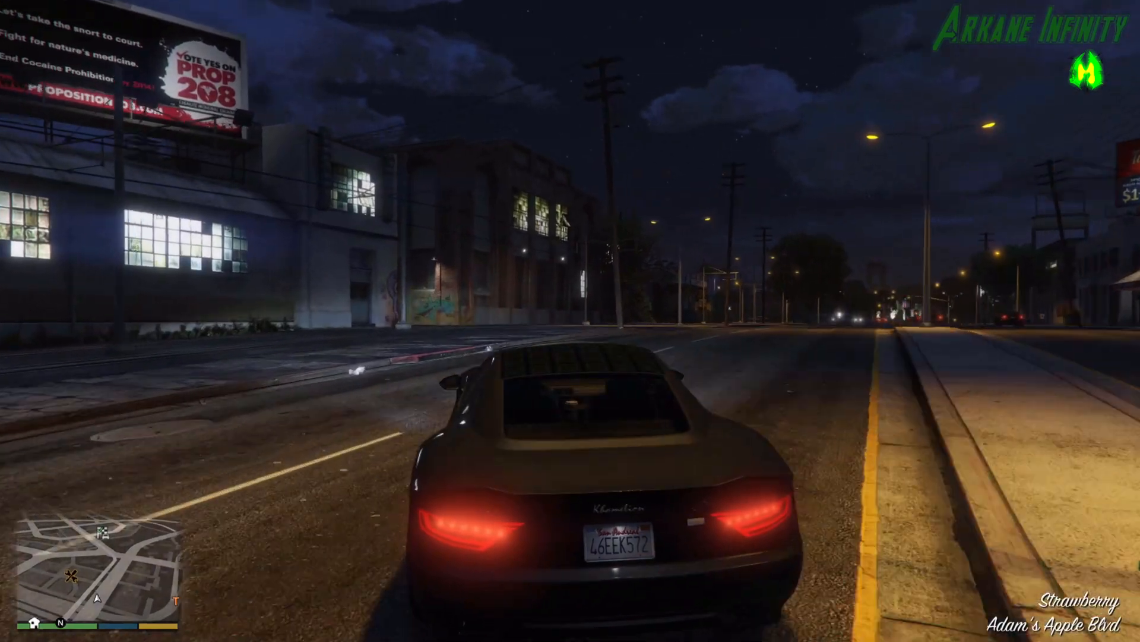
key(w)
key(a)
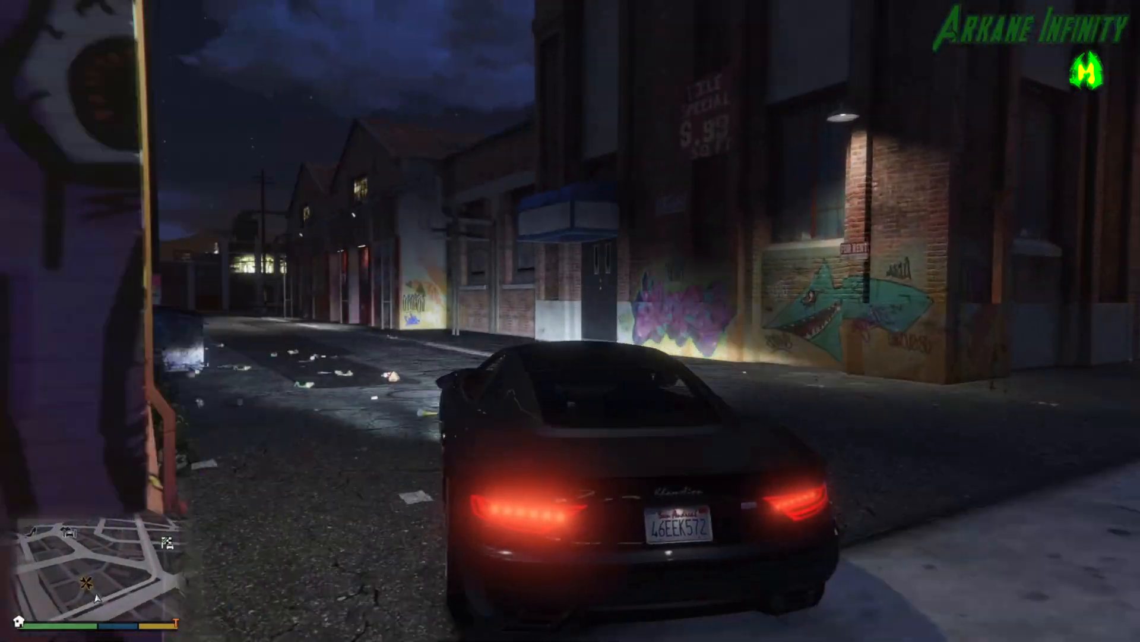
key(w)
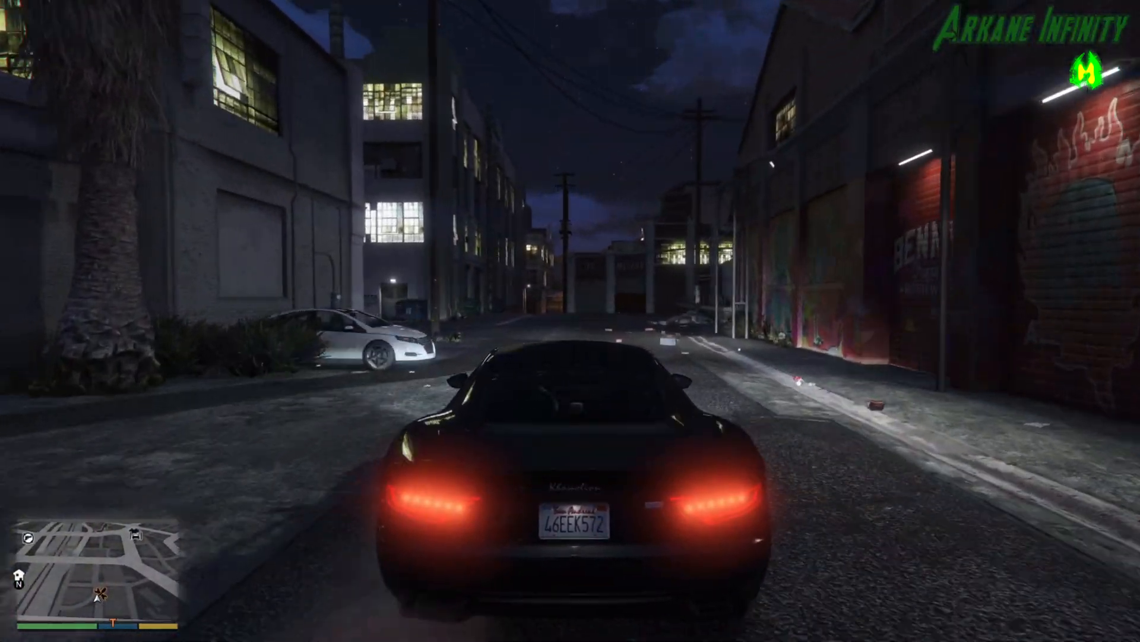
Enter Benny's Original Motor Works with the car, open the Engine category and return to the category list.
key(d)
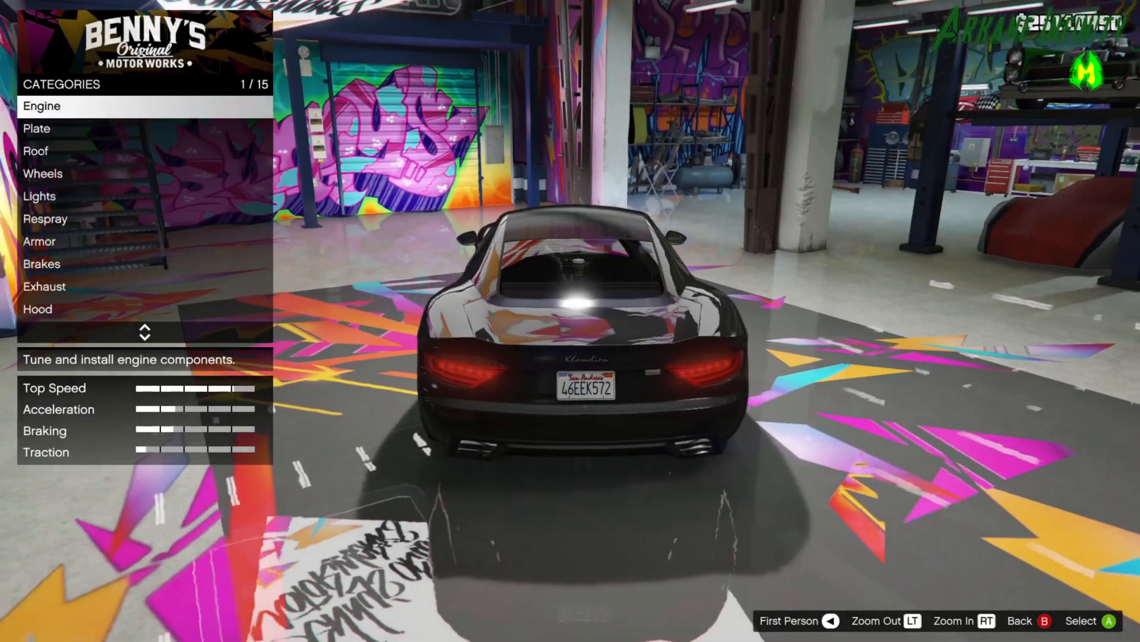
key(Return)
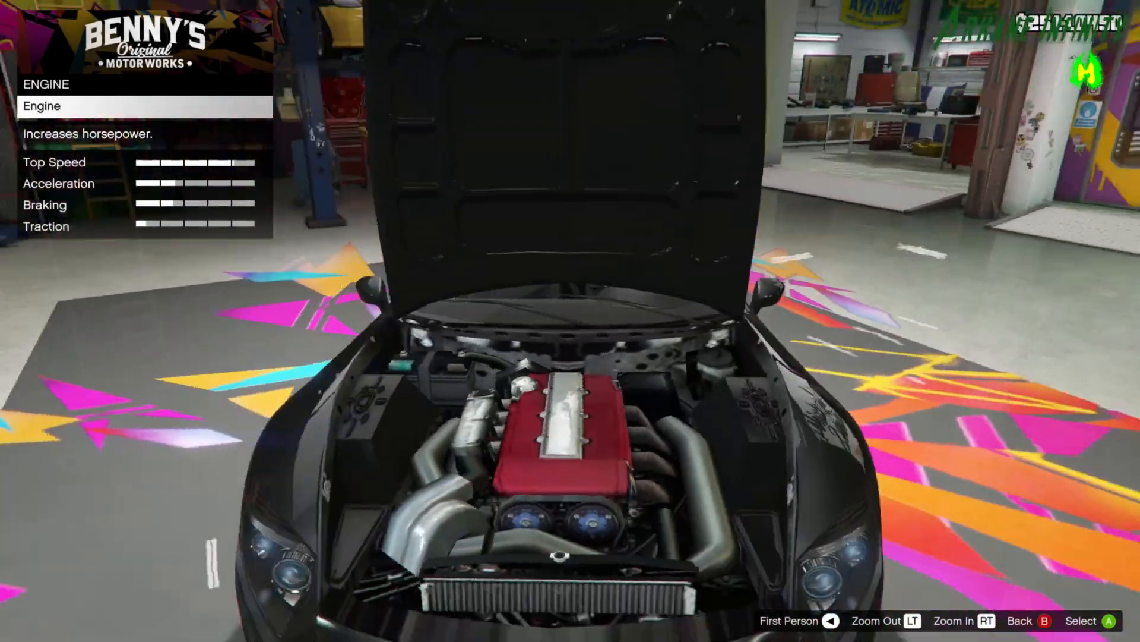
key(Escape)
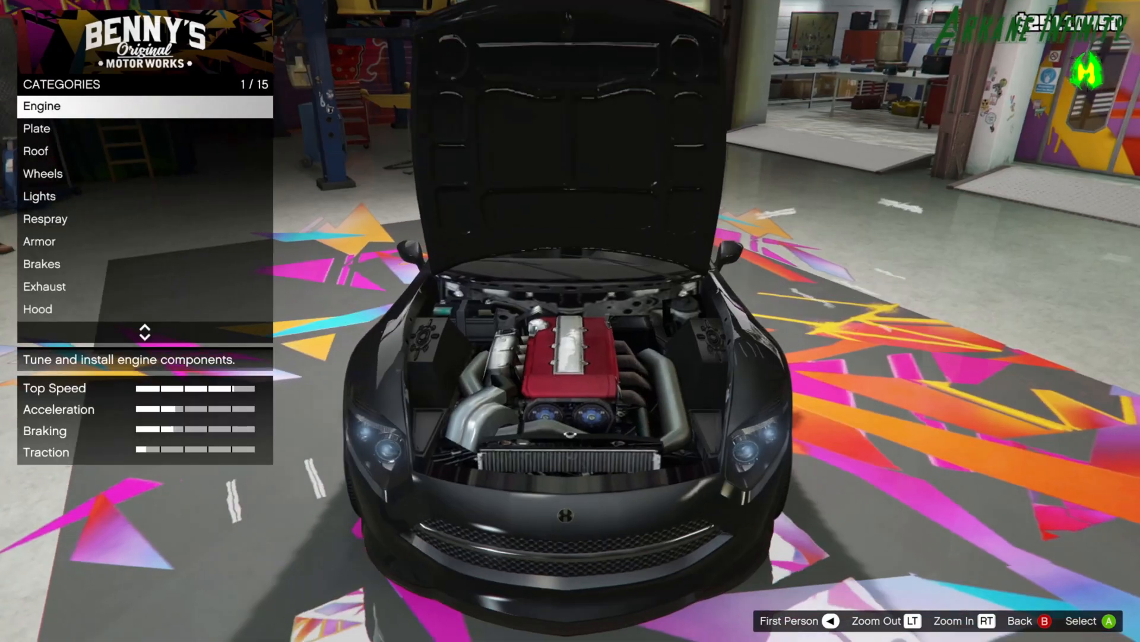
Leave the Benny's Original Motor Works workshop and confirm the exit.
key(Escape)
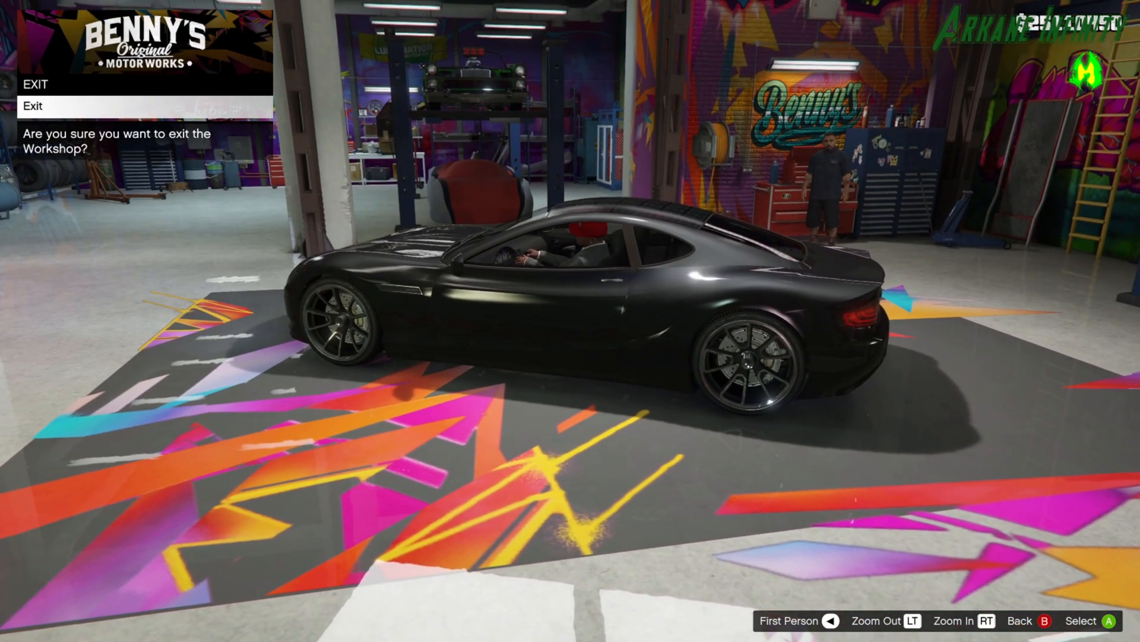
key(Return)
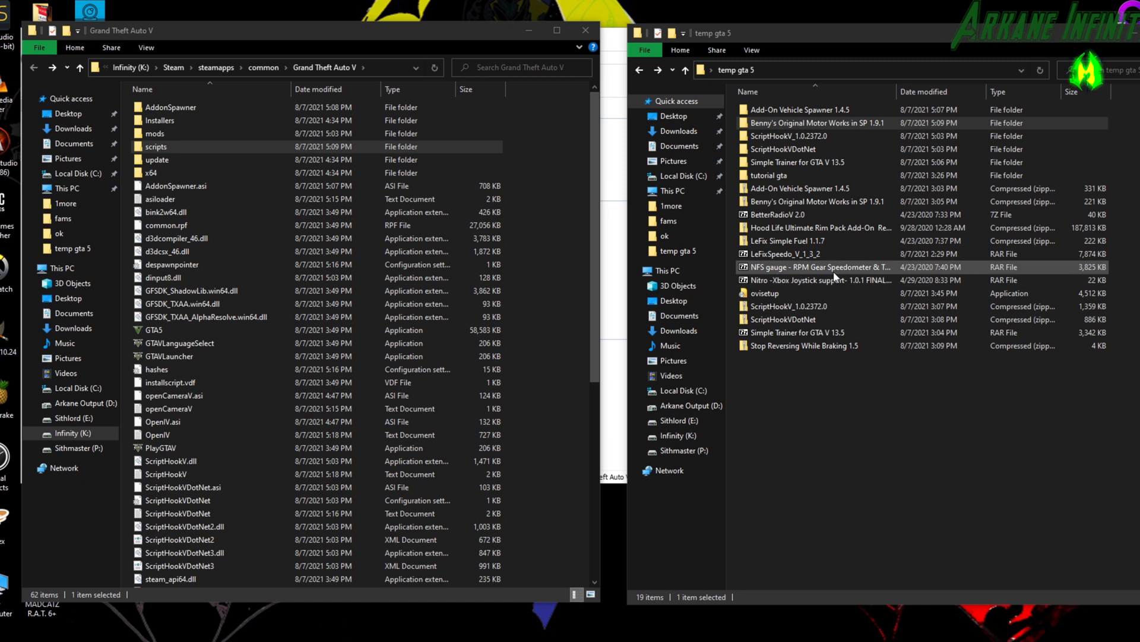
Extract the Stop Reversing While Braking 1.5 zip into its own folder inside temp gta 5.
click(798, 347)
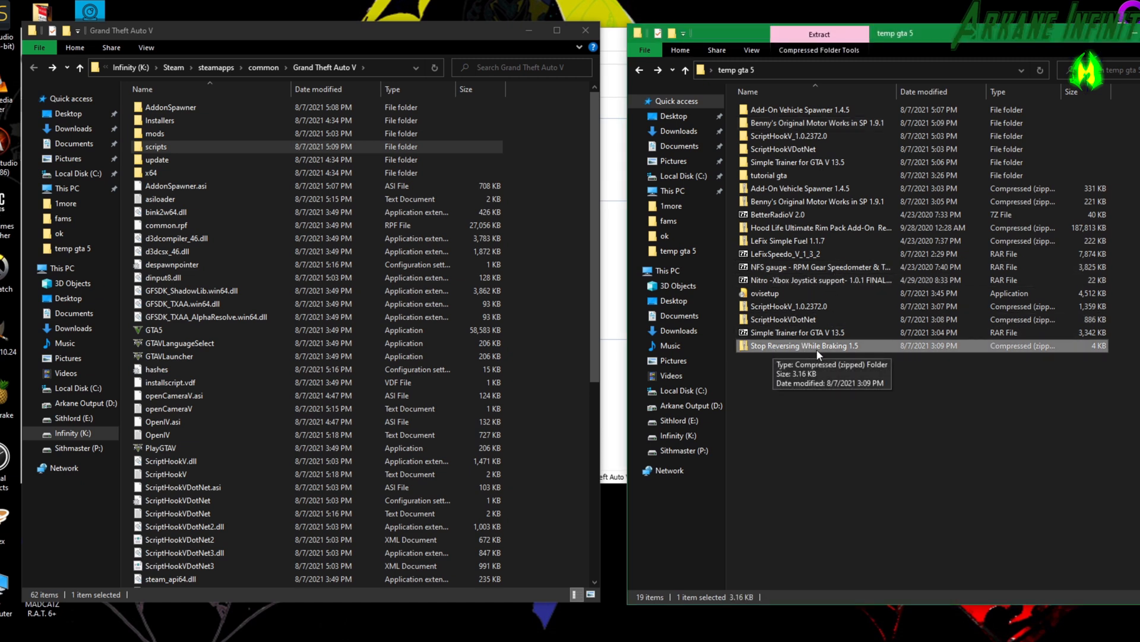
right_click(818, 349)
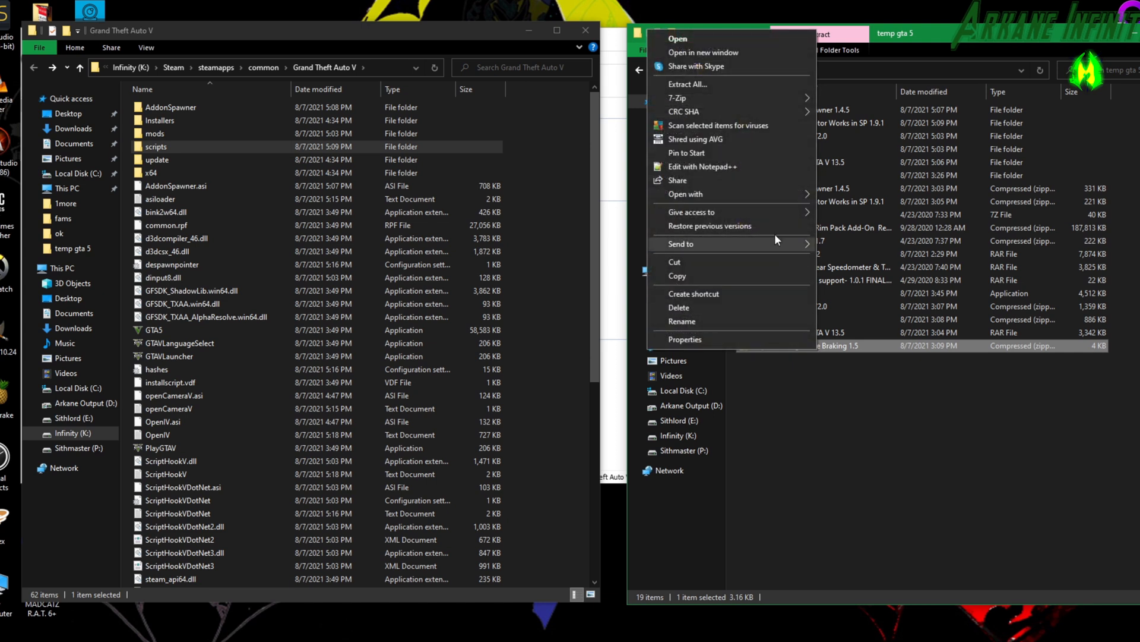
click(746, 88)
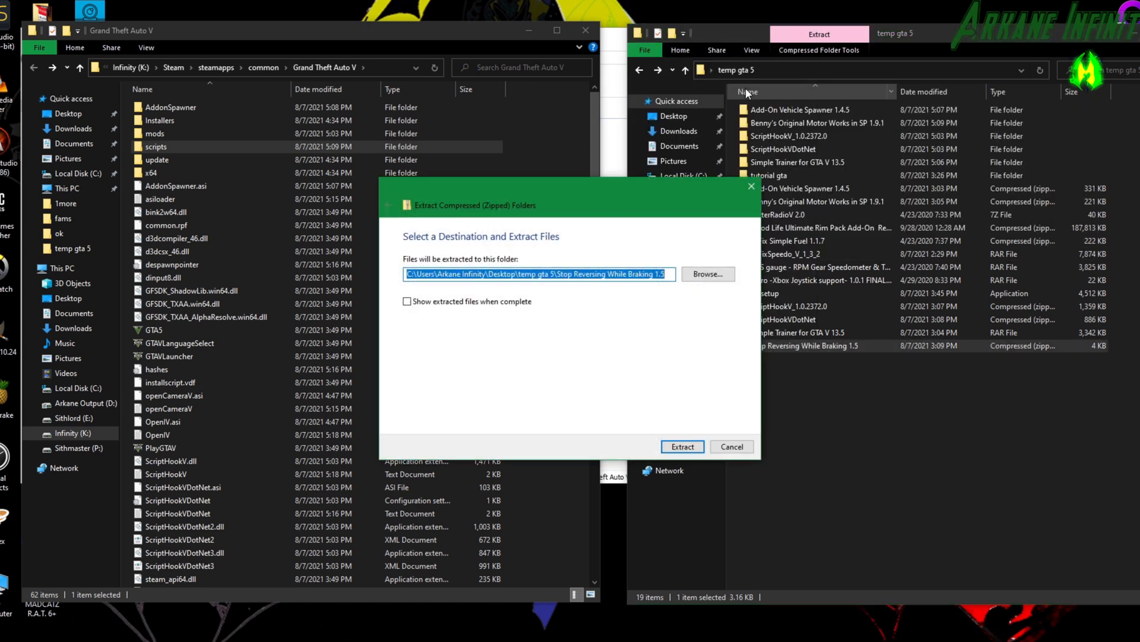
click(692, 443)
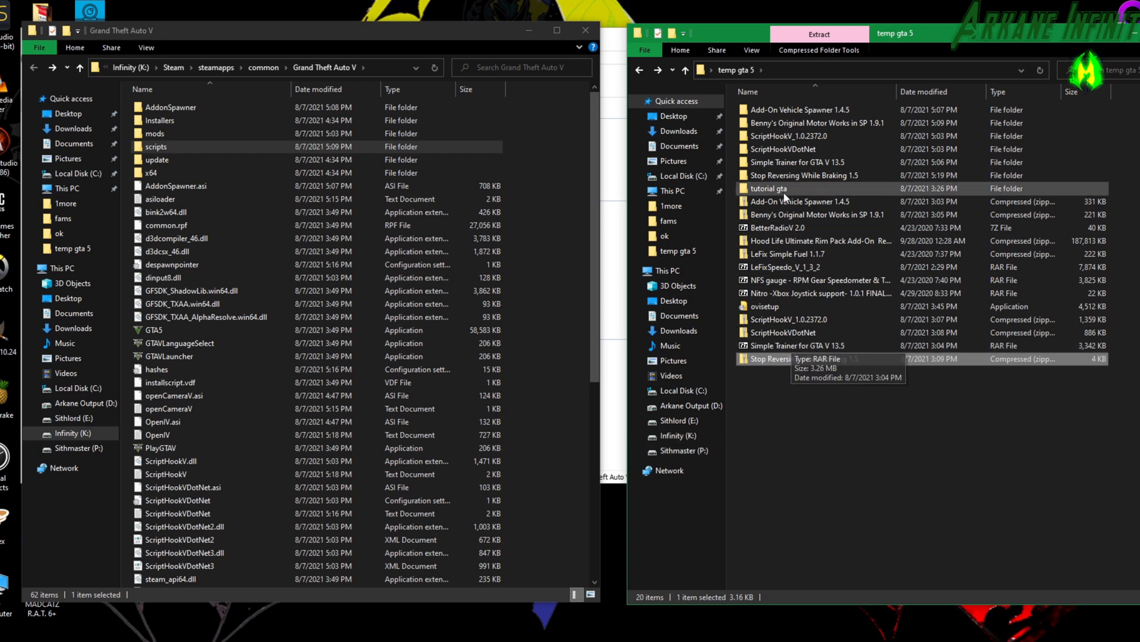
Extract the NFS gauge - RPM Gear Speedometer & Timer 2.63.2 archive with 7-Zip into its own folder inside temp gta 5.
click(810, 254)
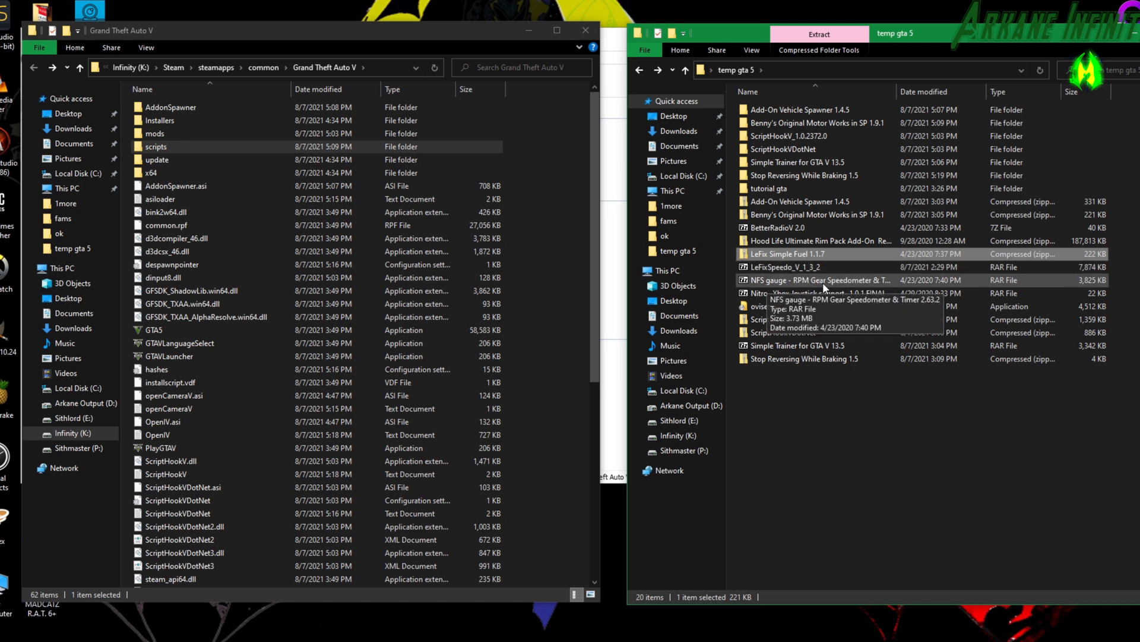
right_click(809, 282)
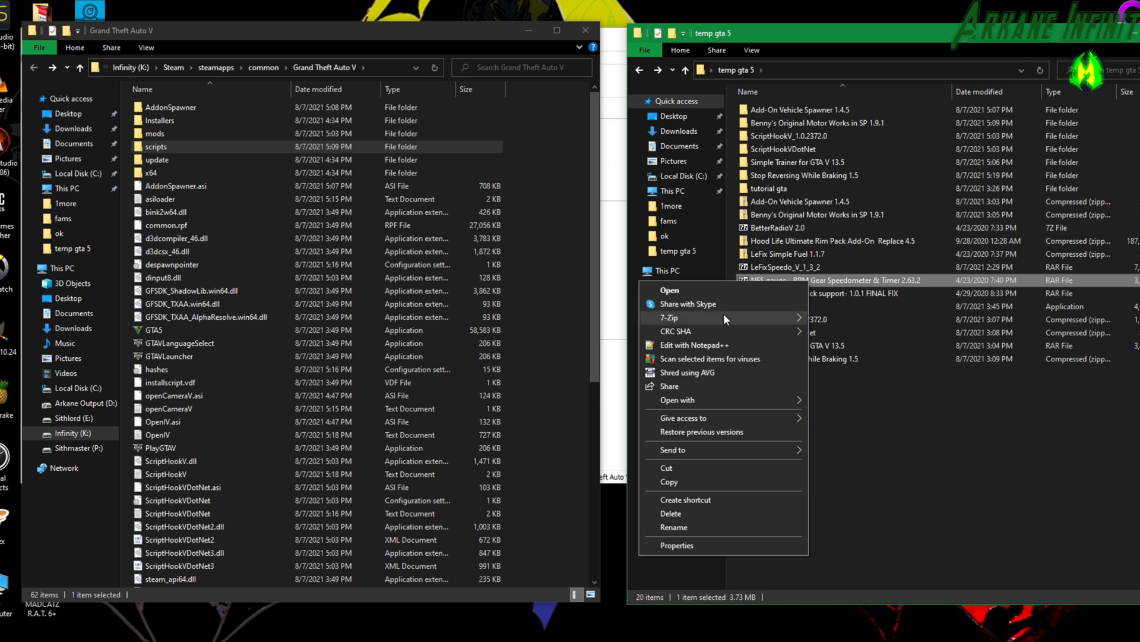
mouse_move(723, 318)
click(852, 345)
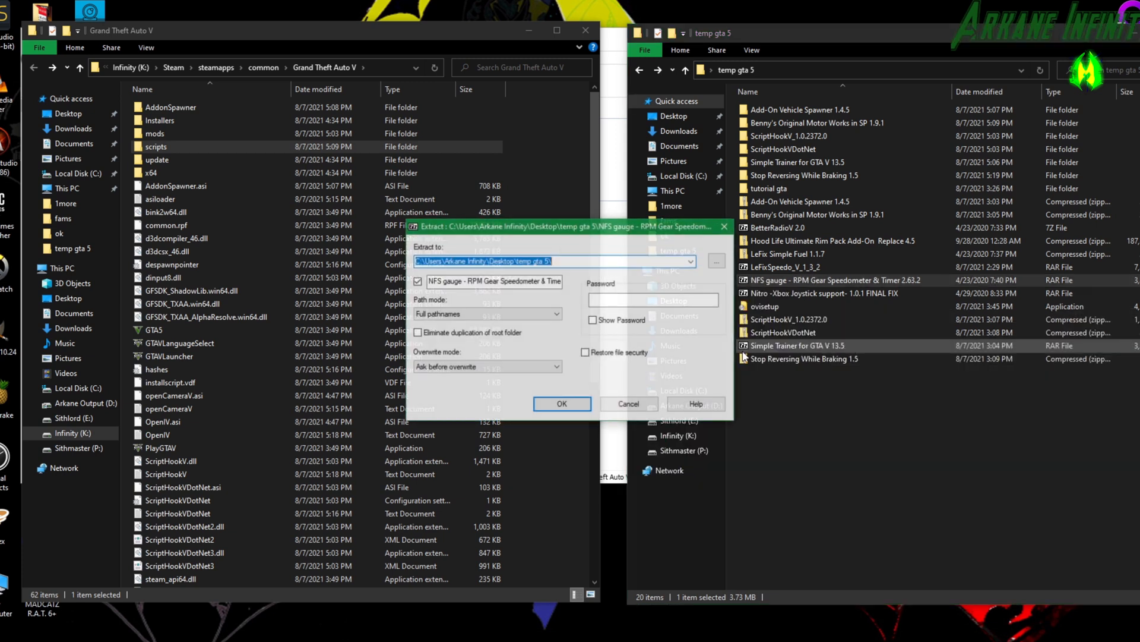
key(Return)
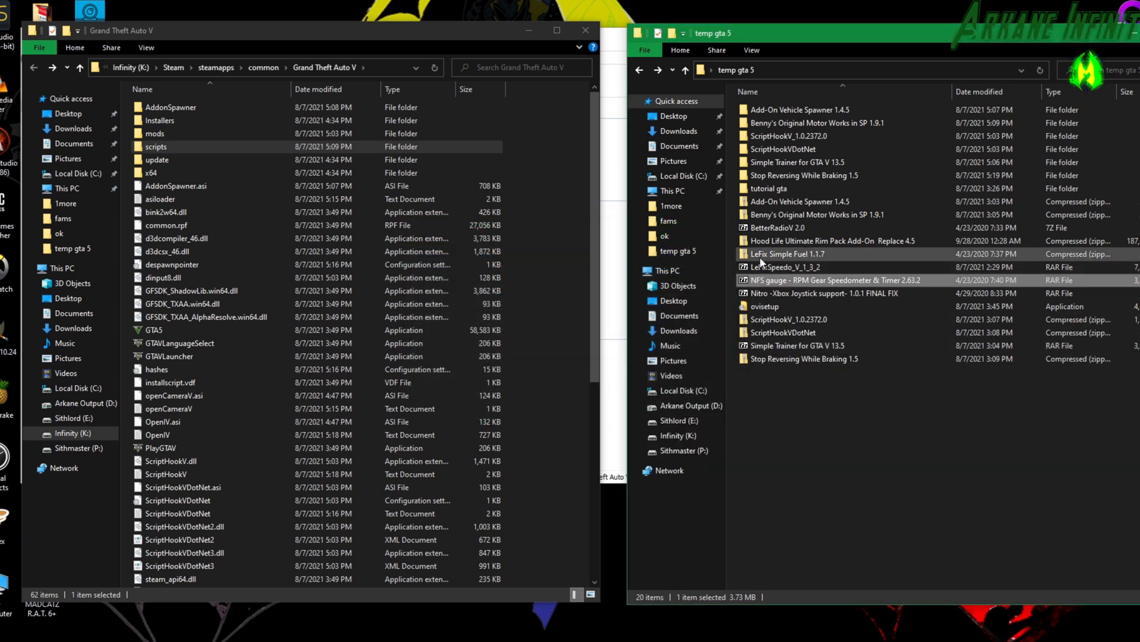
Extract LeFix Simple Fuel 1.1.7 and copy its LeFixSimpleFuel folder and LeFixSimpleFuel.asi into the Grand Theft Auto V folder.
right_click(763, 267)
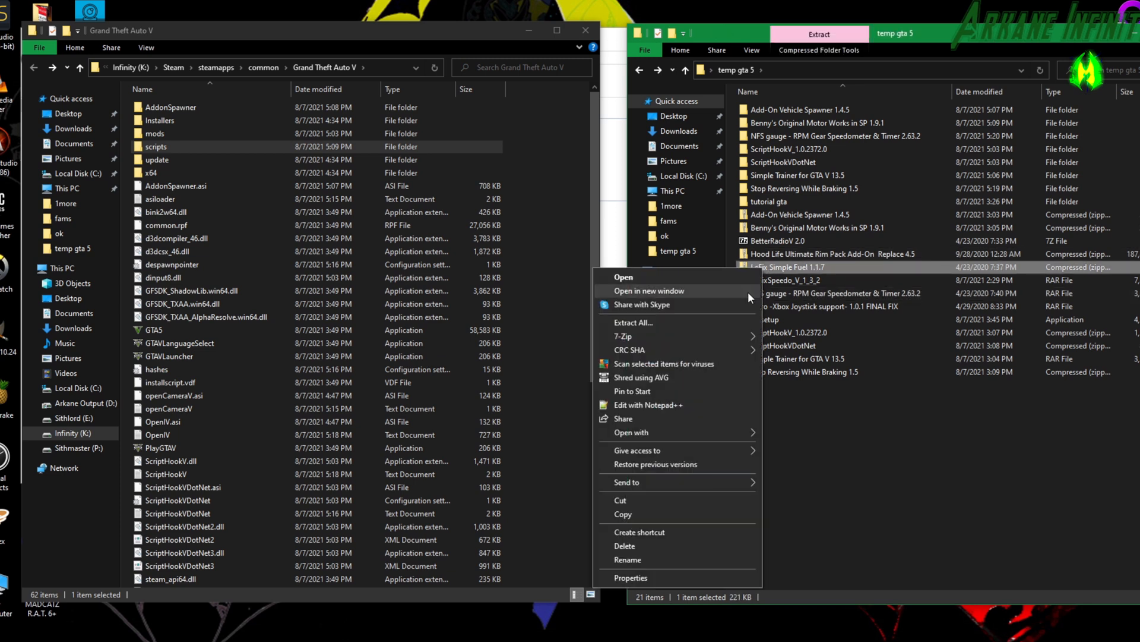
click(707, 322)
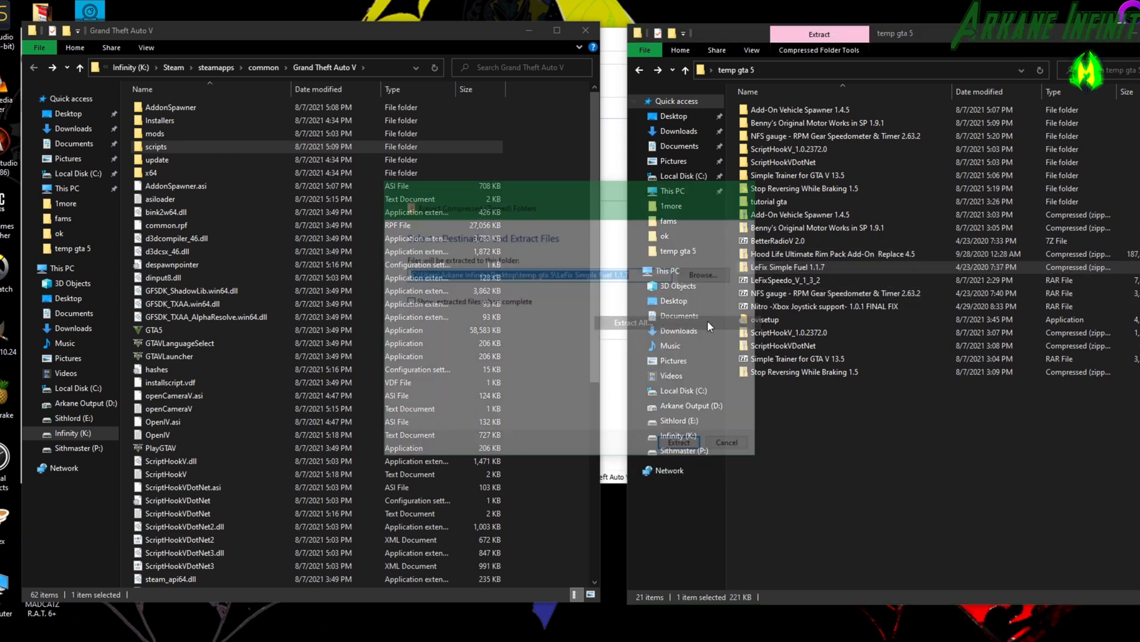
click(689, 446)
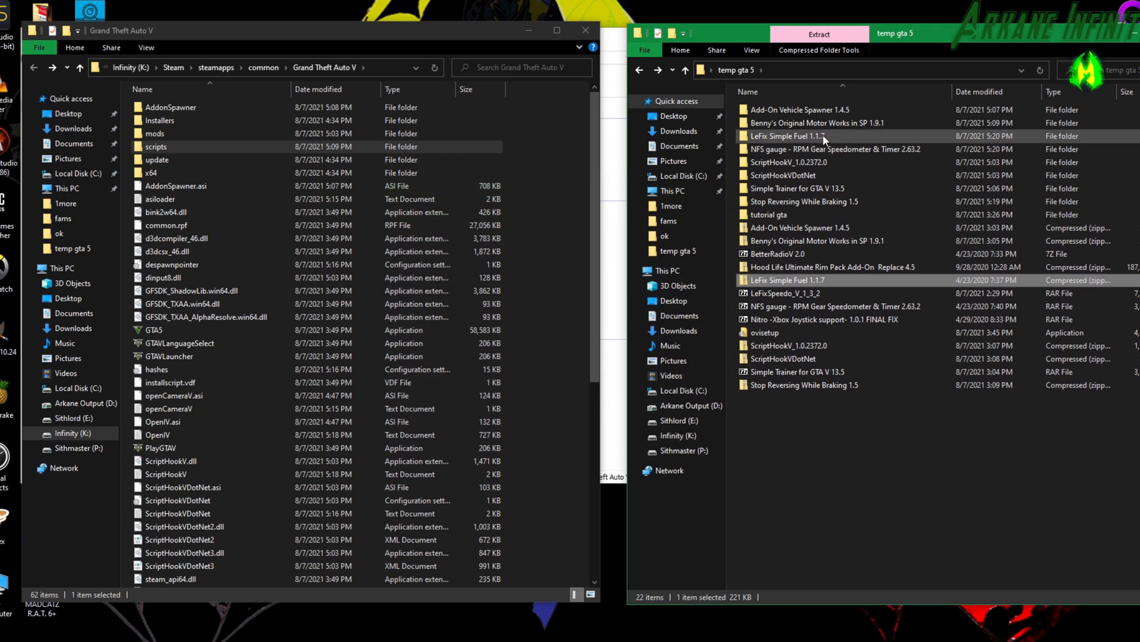
double_click(806, 137)
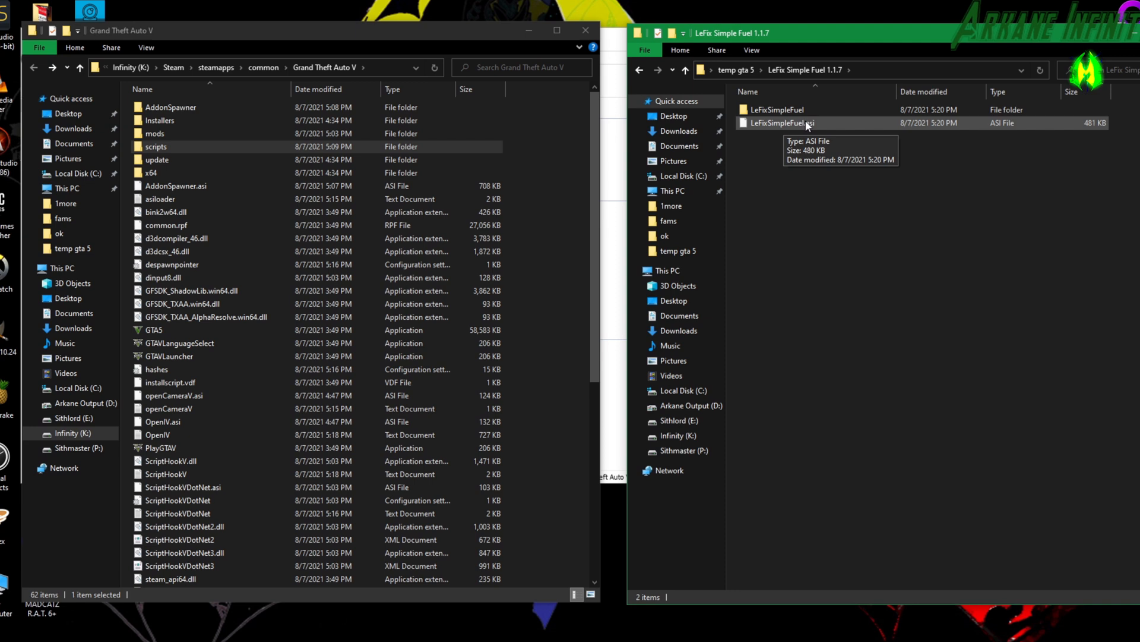
drag(764, 107, 276, 495)
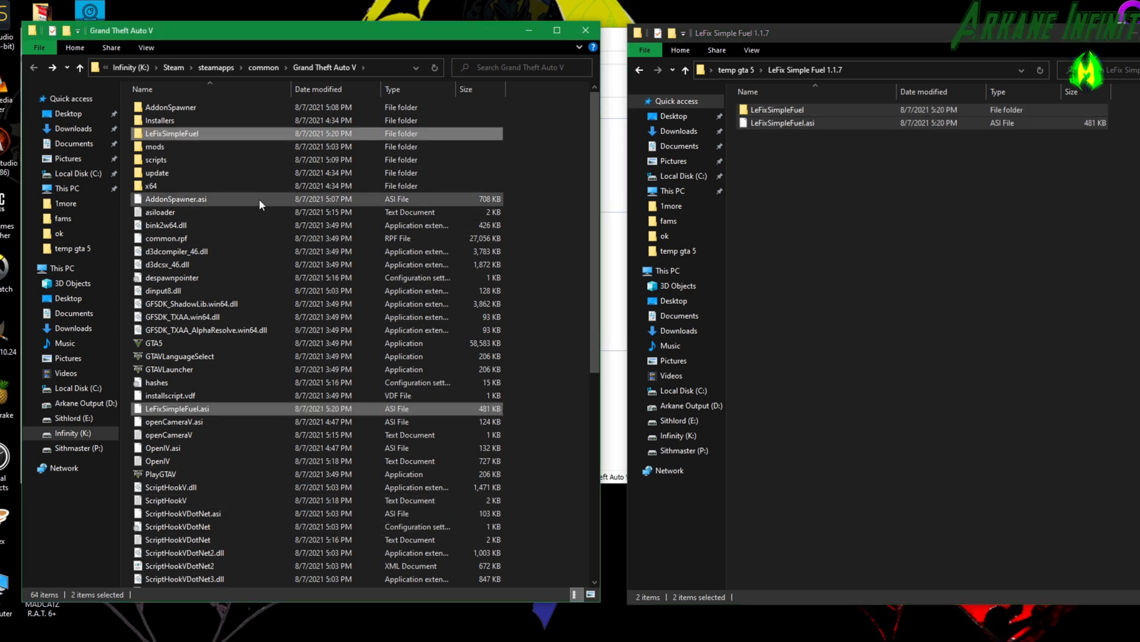
Open settings_mod from the game's LeFixSimpleFuel folder and set fuelTime to 4.5.
double_click(184, 133)
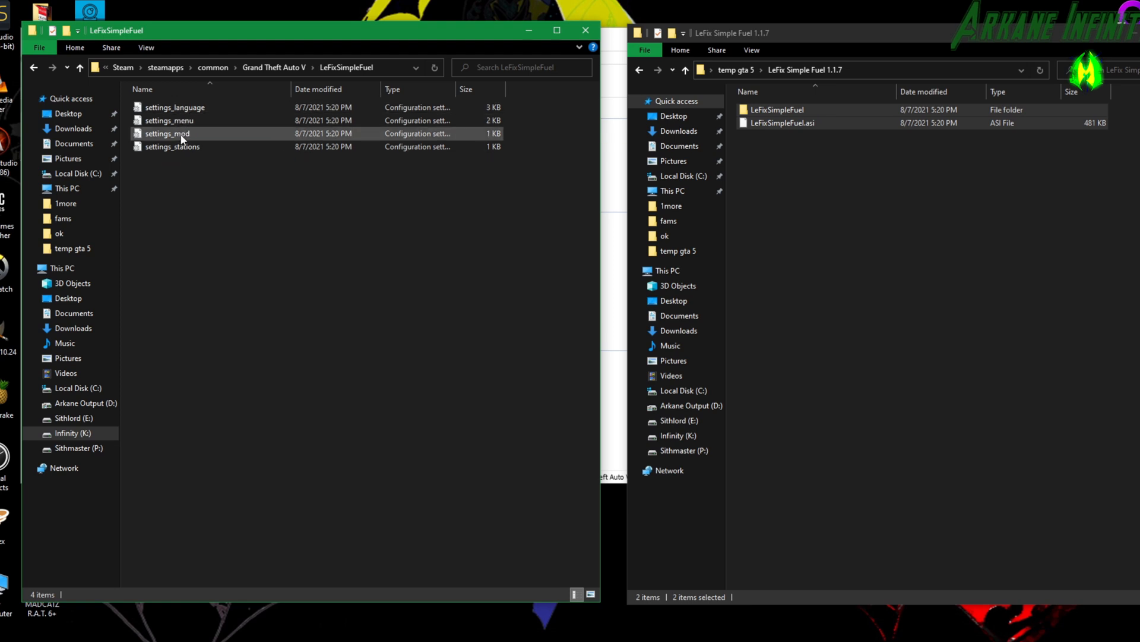
double_click(184, 133)
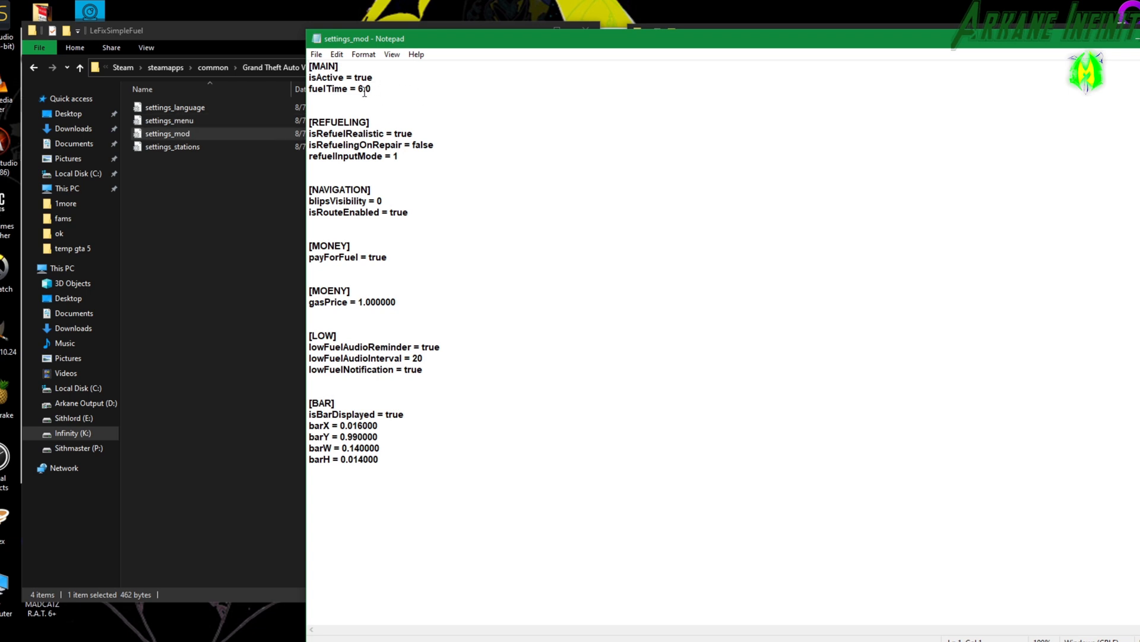
drag(363, 89, 359, 89)
text(4)
drag(365, 89, 369, 89)
text(5)
Set gasPrice to 4.500000 in settings_mod, save and close the file, and return to the Grand Theft Auto V folder.
drag(359, 305, 363, 307)
text(4)
drag(366, 304, 370, 305)
text(5)
click(1126, 38)
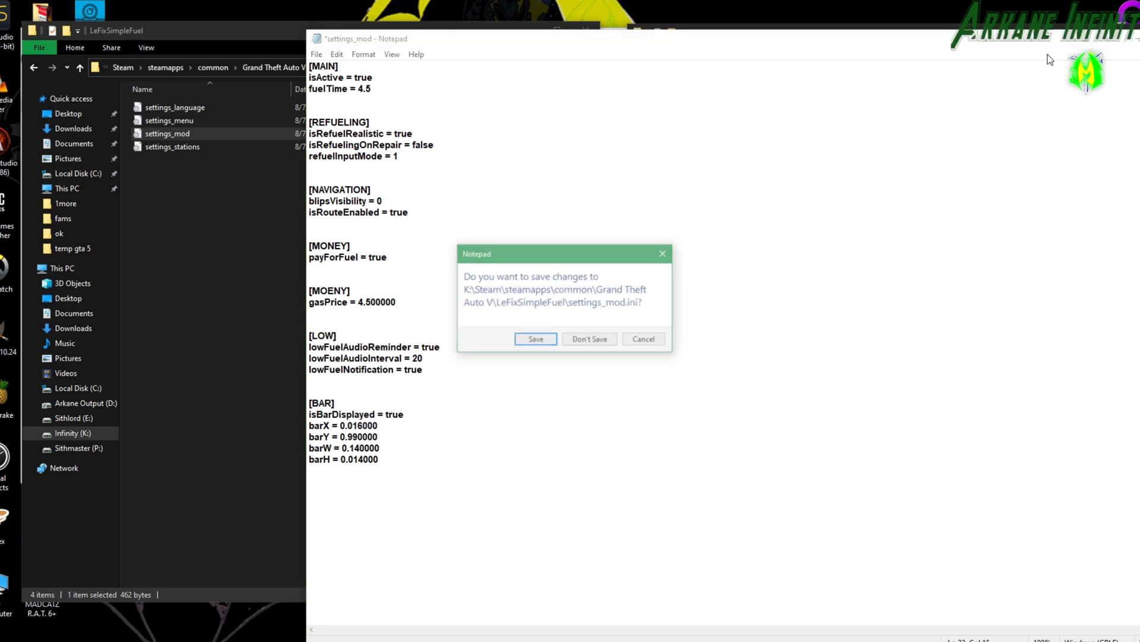
click(537, 336)
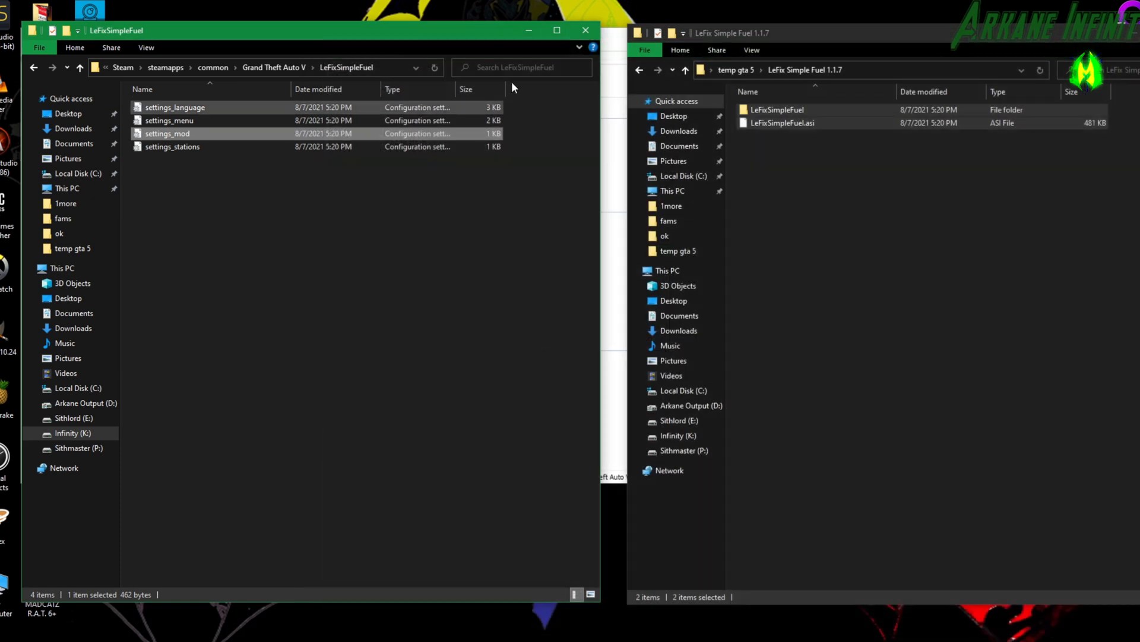
click(34, 67)
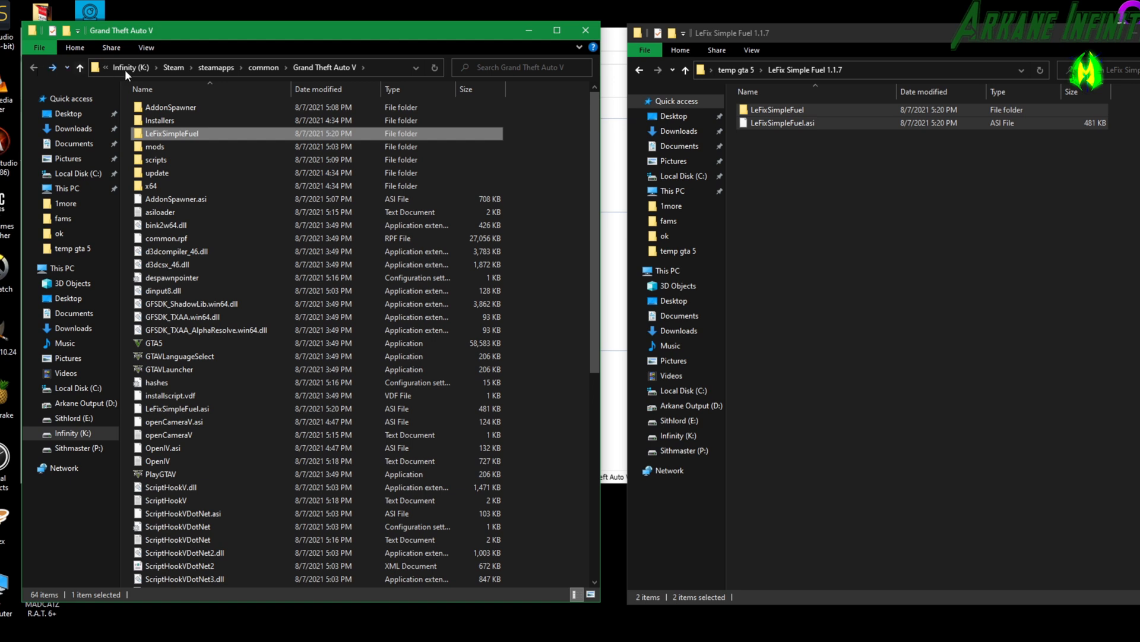
Copy the custom_NFSgauge folder, NFSgauge.asi and the NFSgauge configuration file from the extracted NFS gauge folder into the Grand Theft Auto V folder.
click(638, 68)
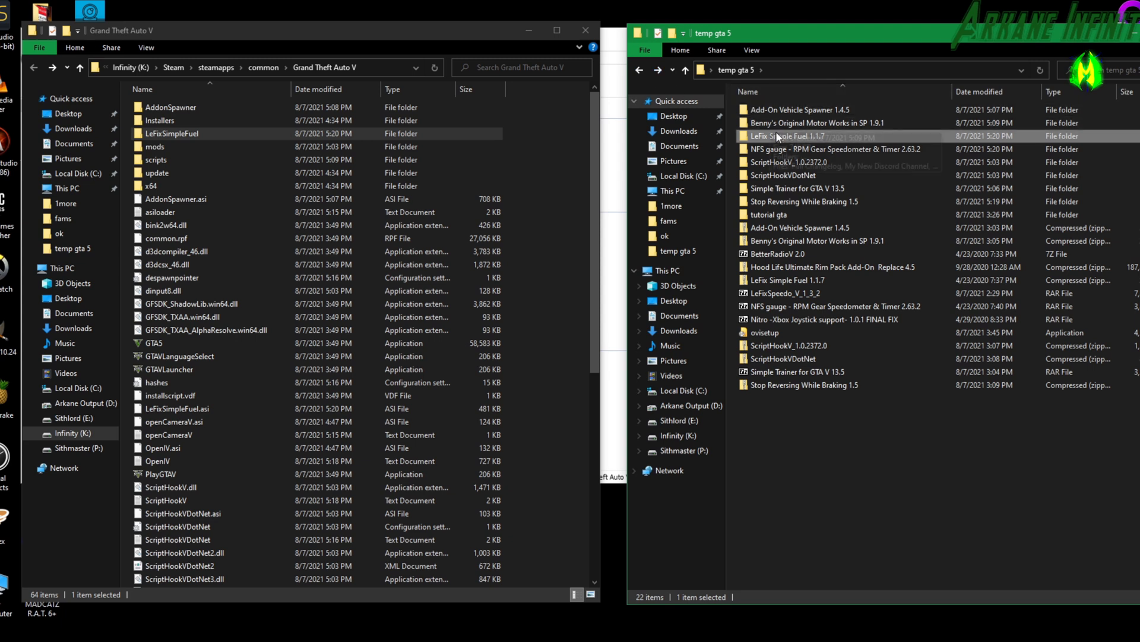
click(783, 152)
double_click(783, 151)
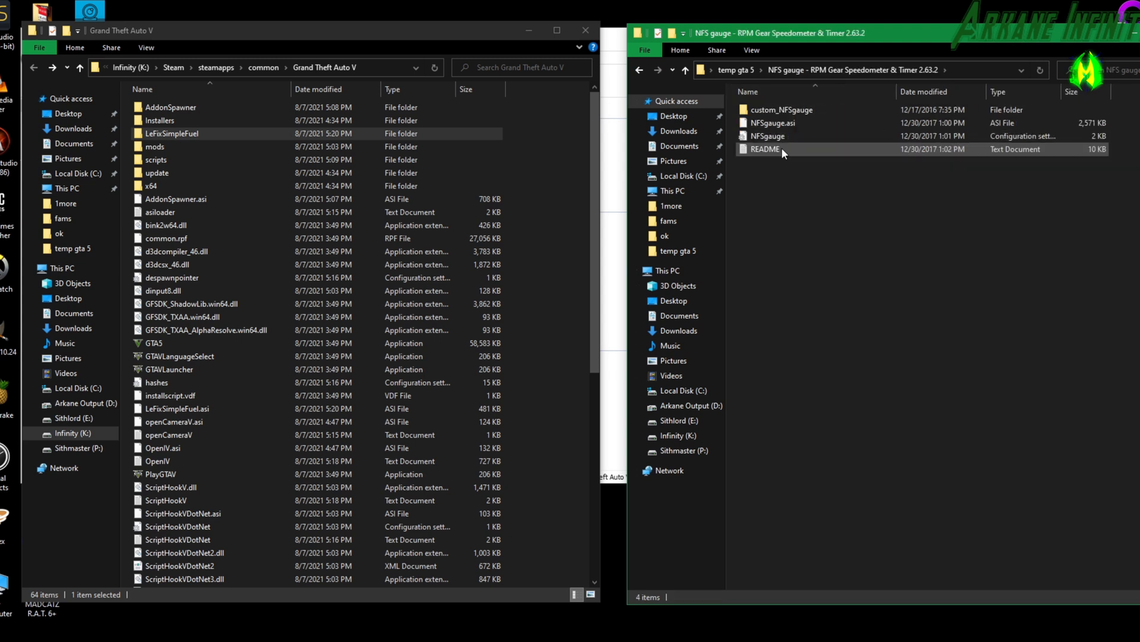
click(775, 113)
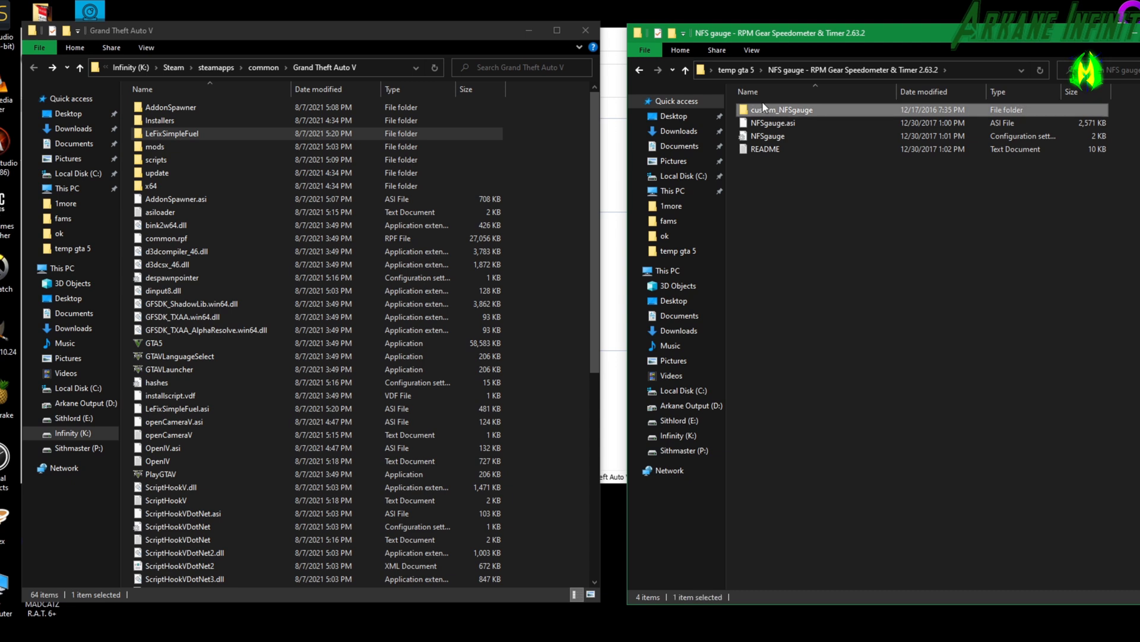
ctrl+click(796, 127)
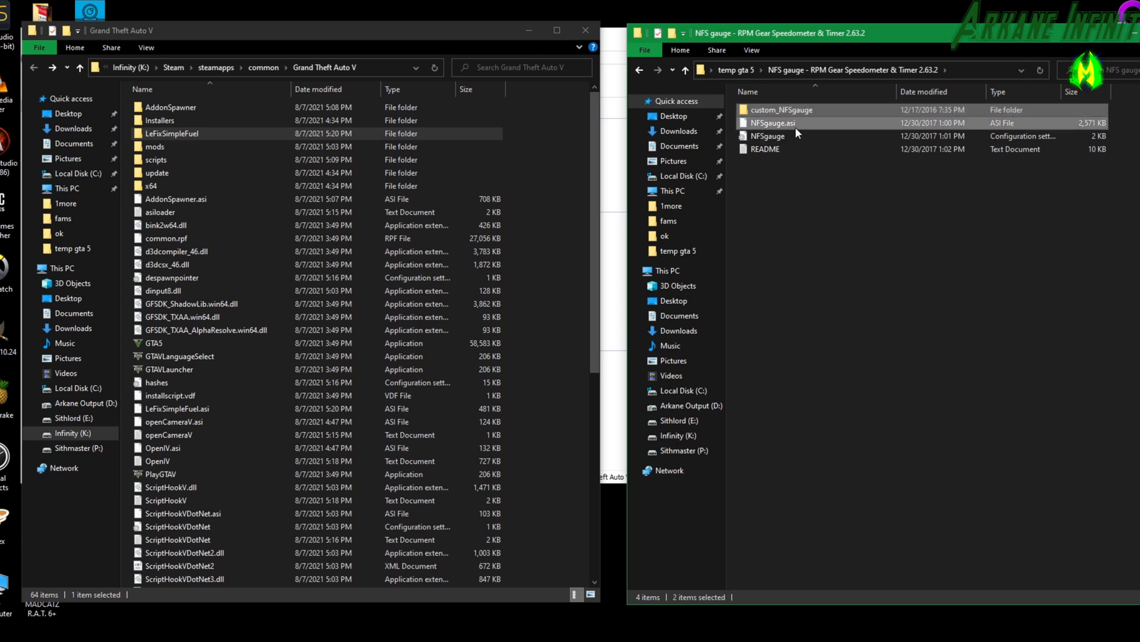
ctrl+click(775, 138)
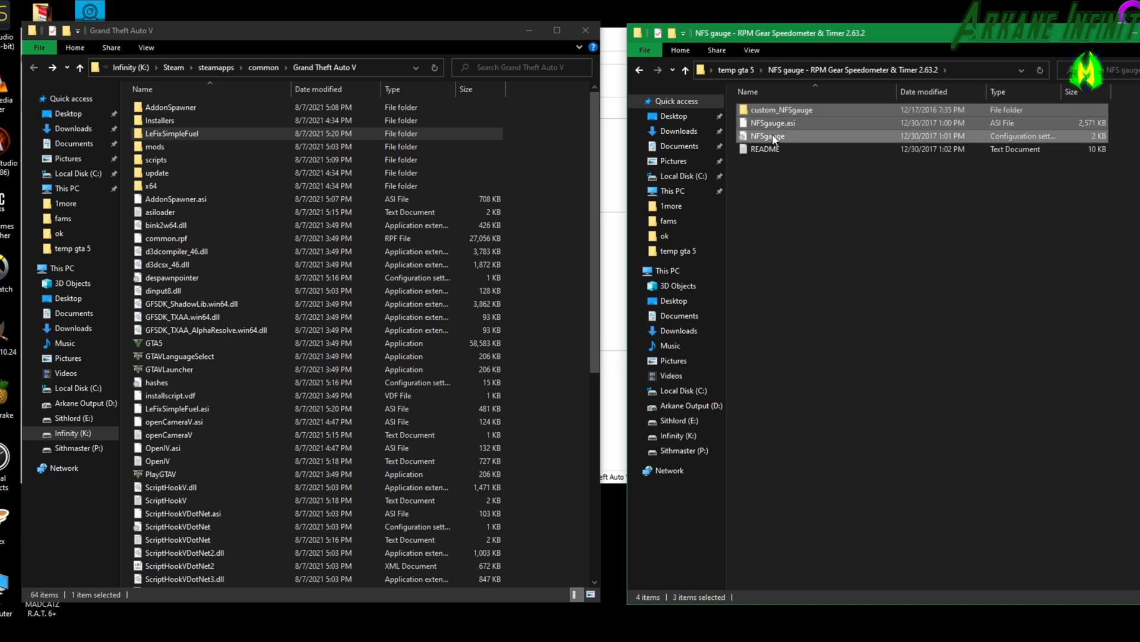
drag(769, 115, 255, 494)
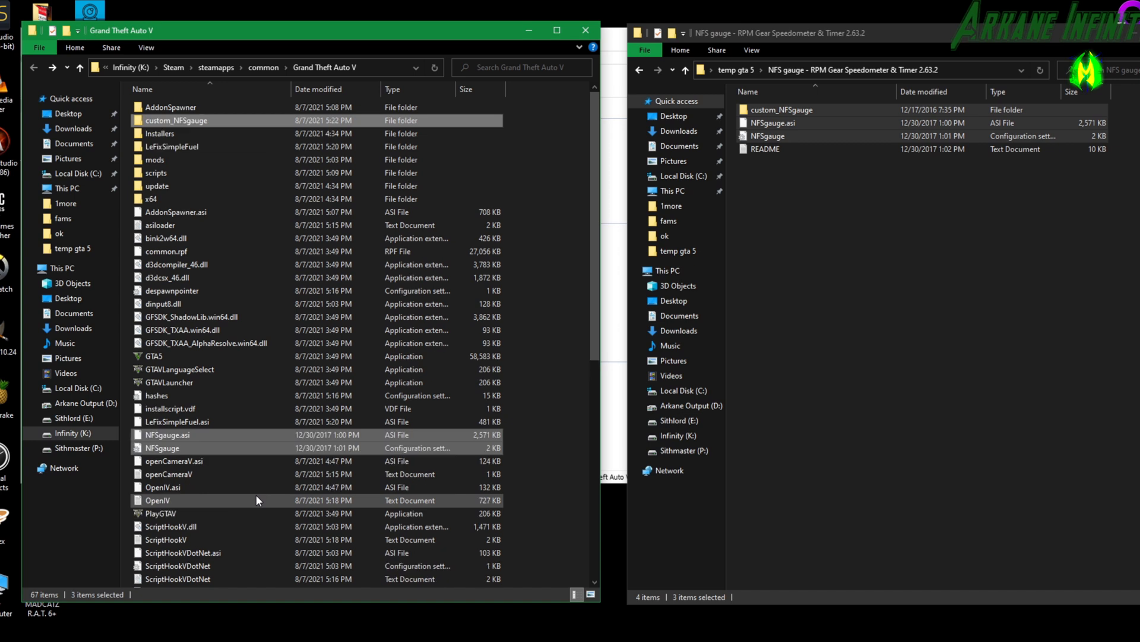
click(206, 120)
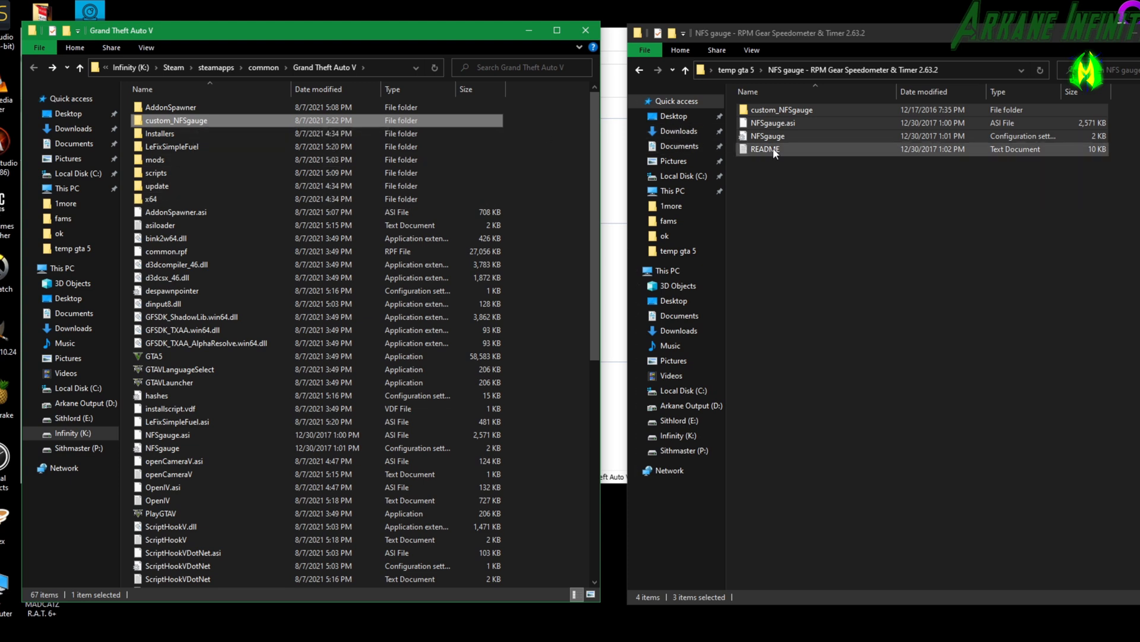
Copy SRWB and Stop Reversing While Braking.dll into the game's scripts folder and go back to the Grand Theft Auto V folder.
click(638, 69)
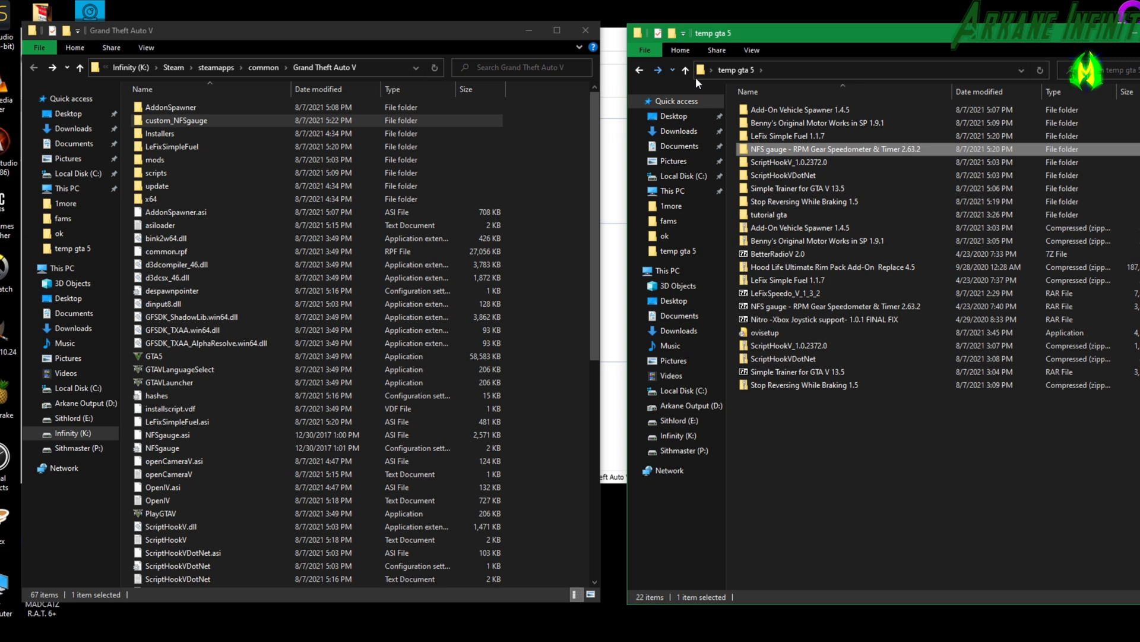
double_click(822, 199)
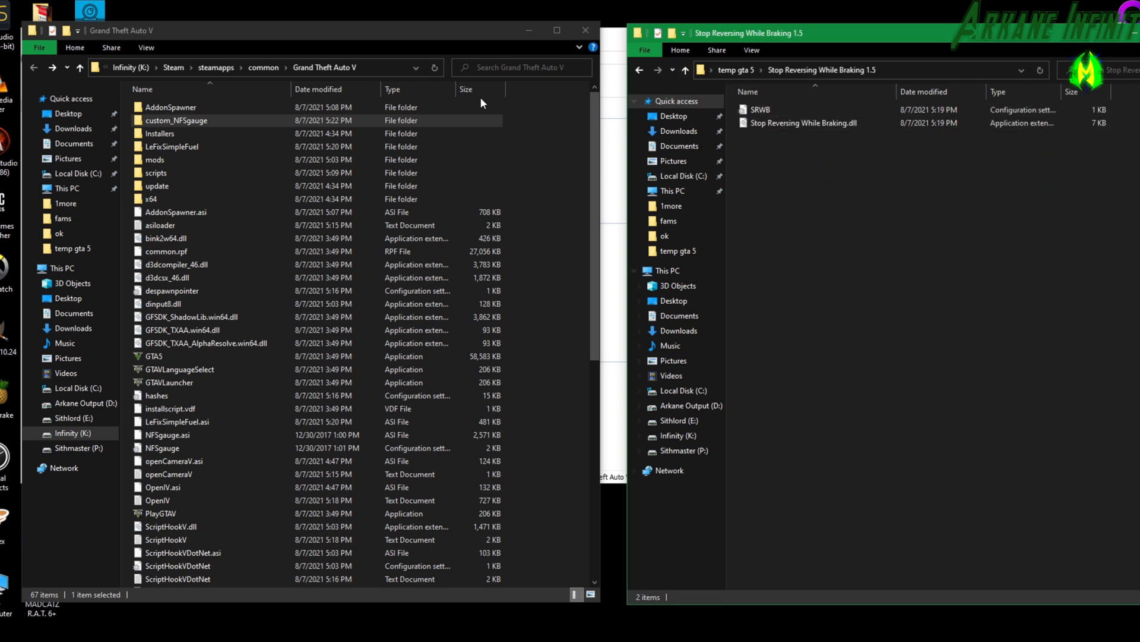
double_click(155, 173)
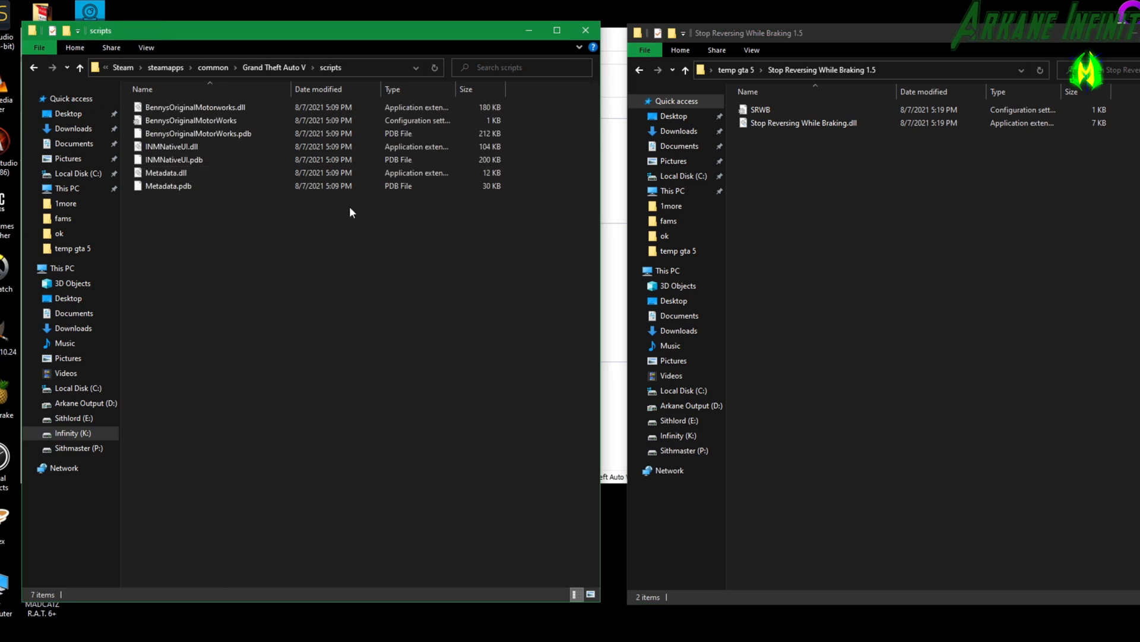
drag(802, 205, 260, 282)
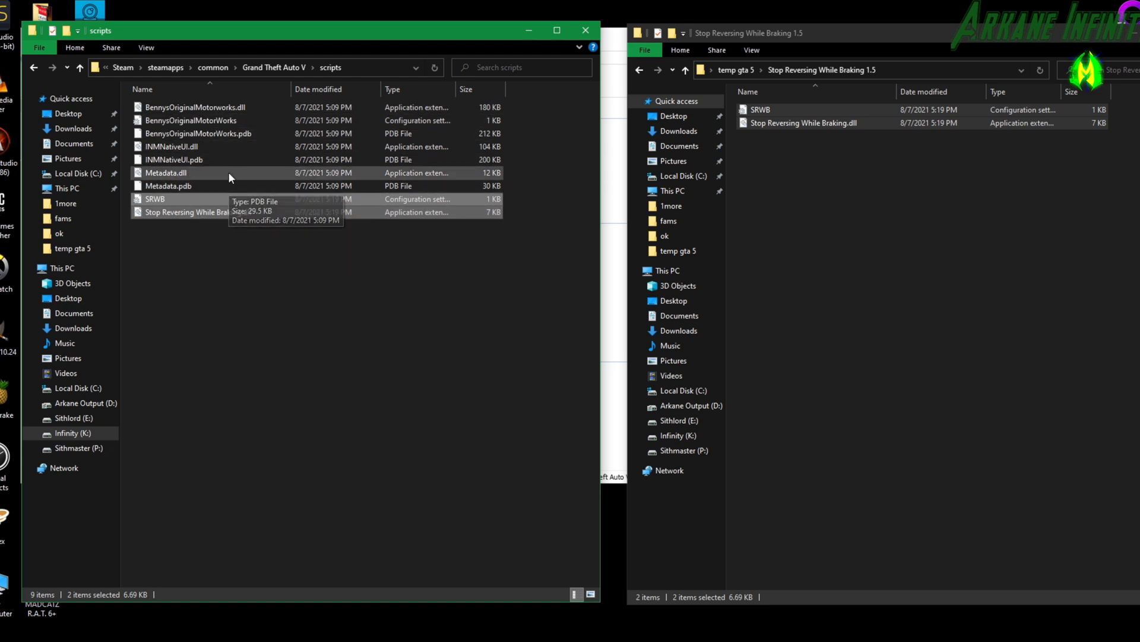
click(29, 68)
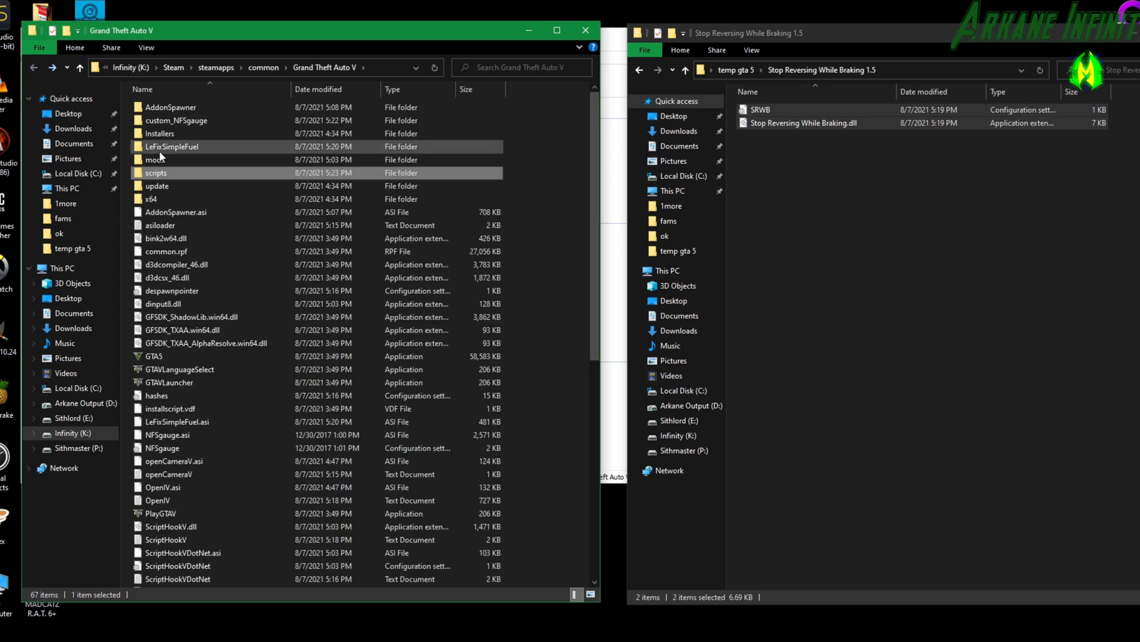
click(886, 258)
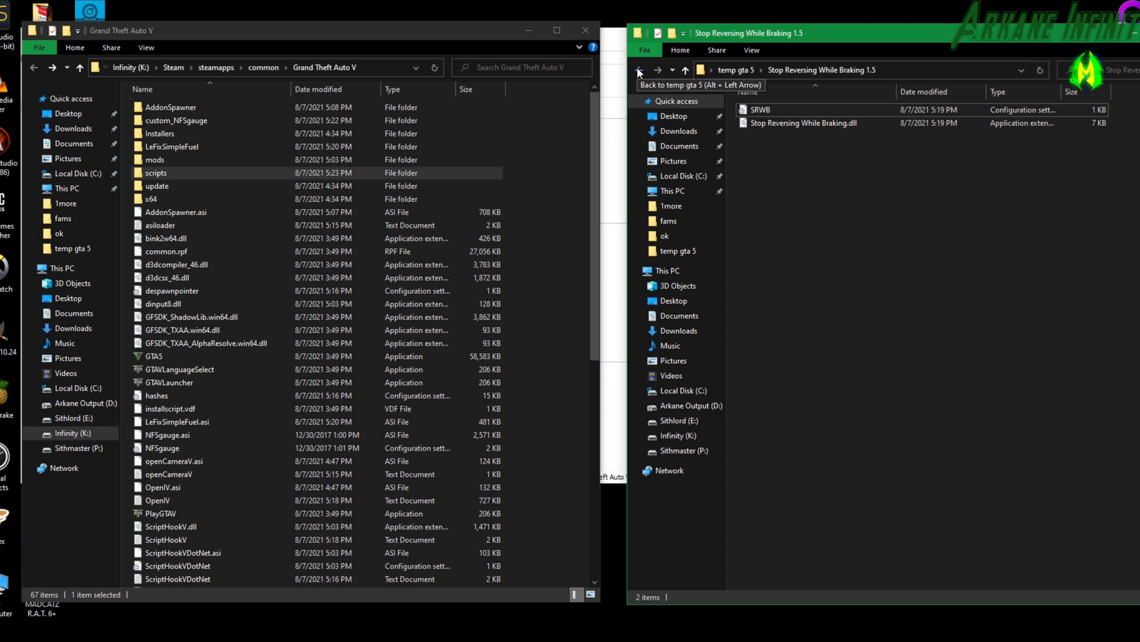
Extract the Nitro -Xbox Joystick support- 1.0.1 FINAL FIX archive into its own folder within temp gta 5 and open its NitroModv1.0.1 folder.
click(639, 70)
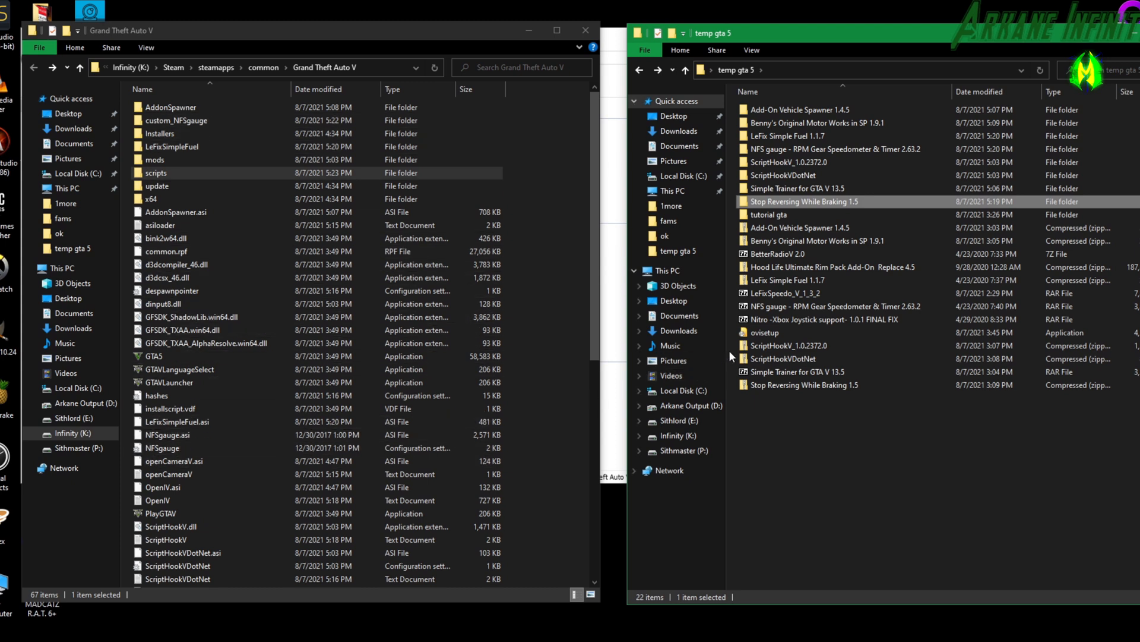
right_click(782, 318)
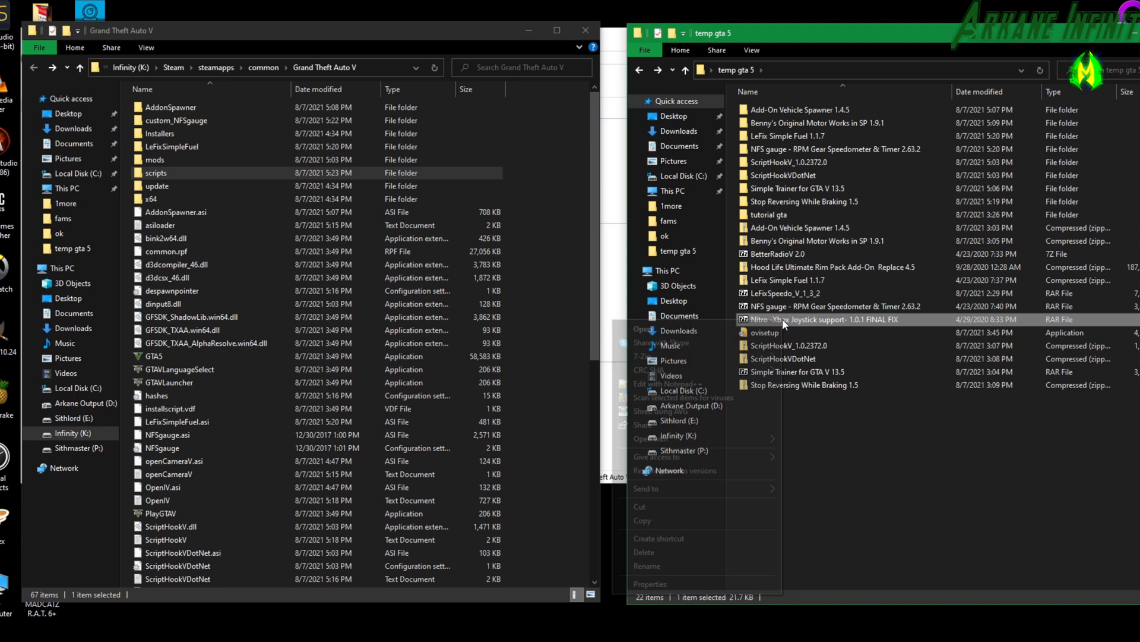
mouse_move(754, 355)
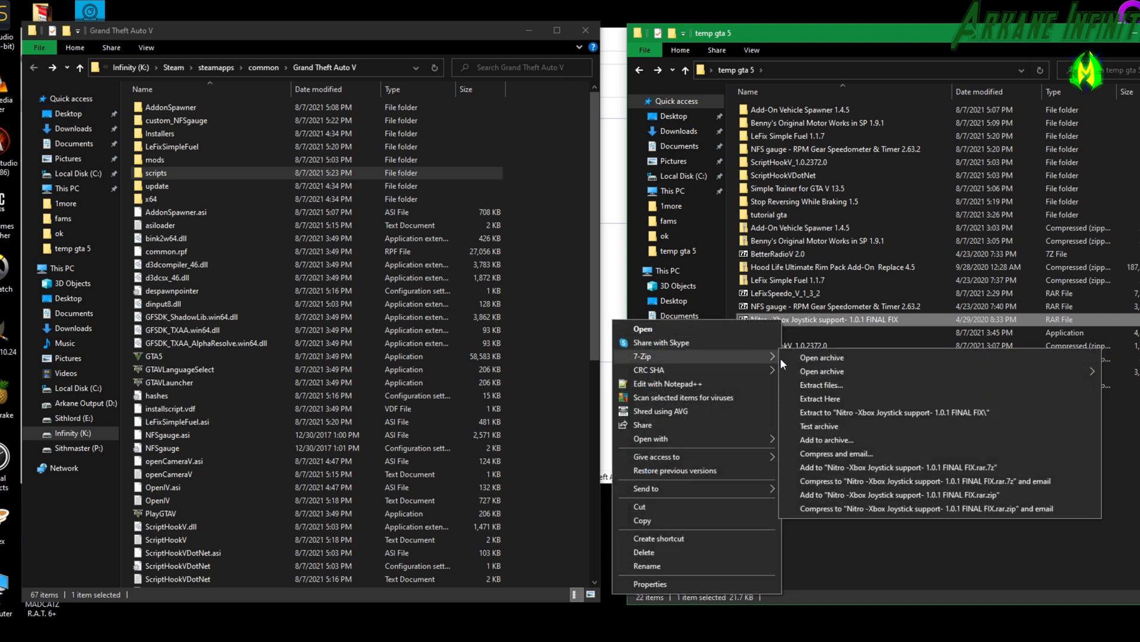
click(815, 383)
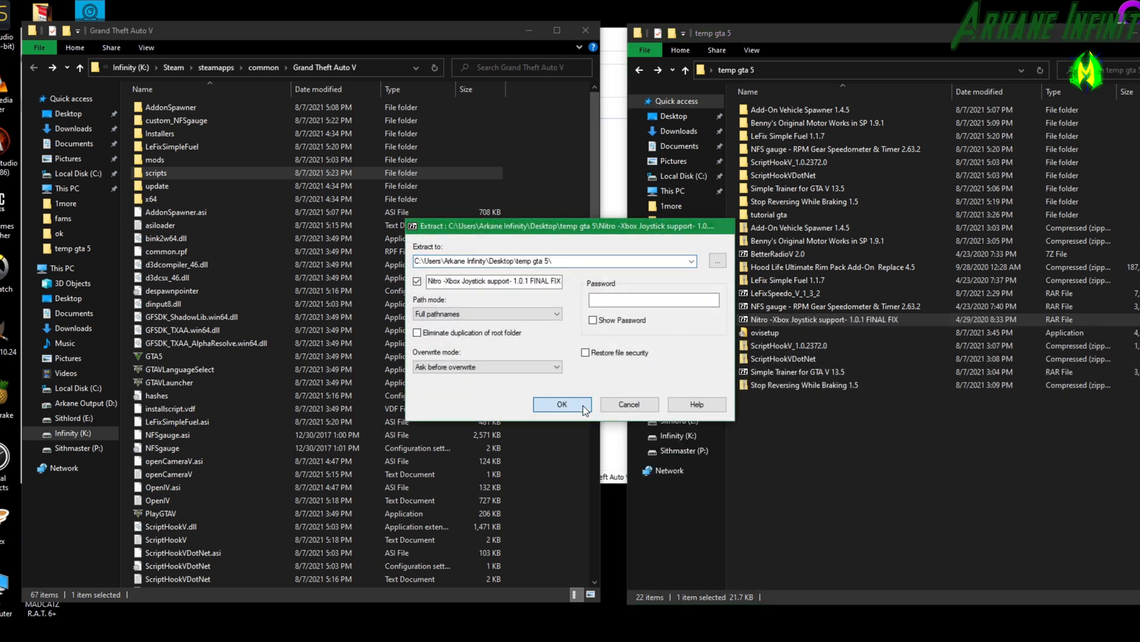
click(562, 404)
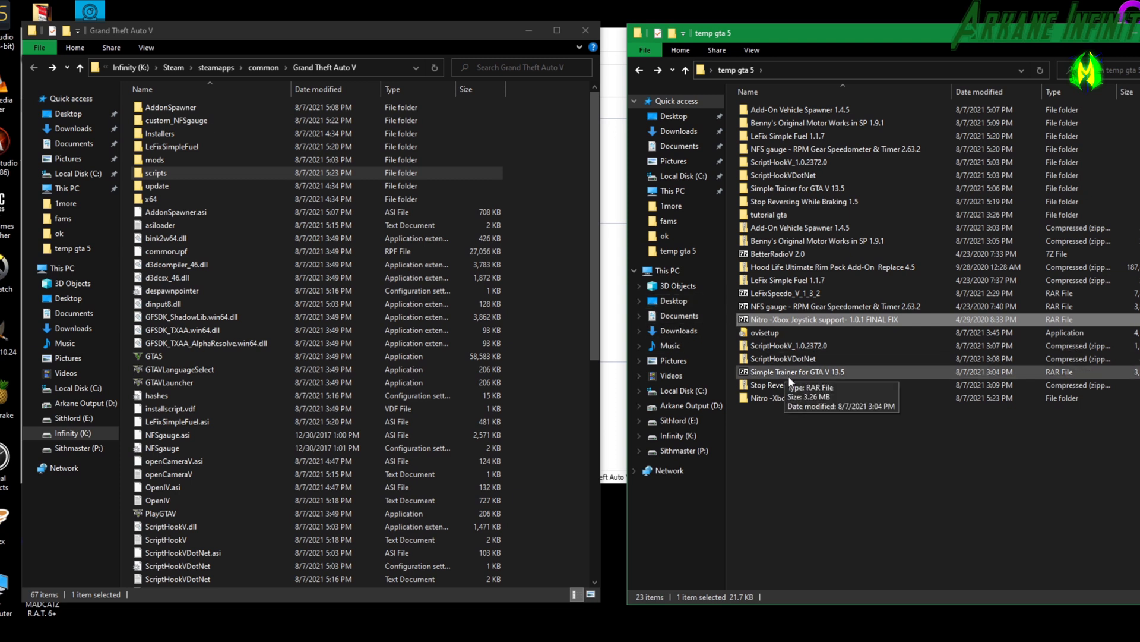
double_click(792, 398)
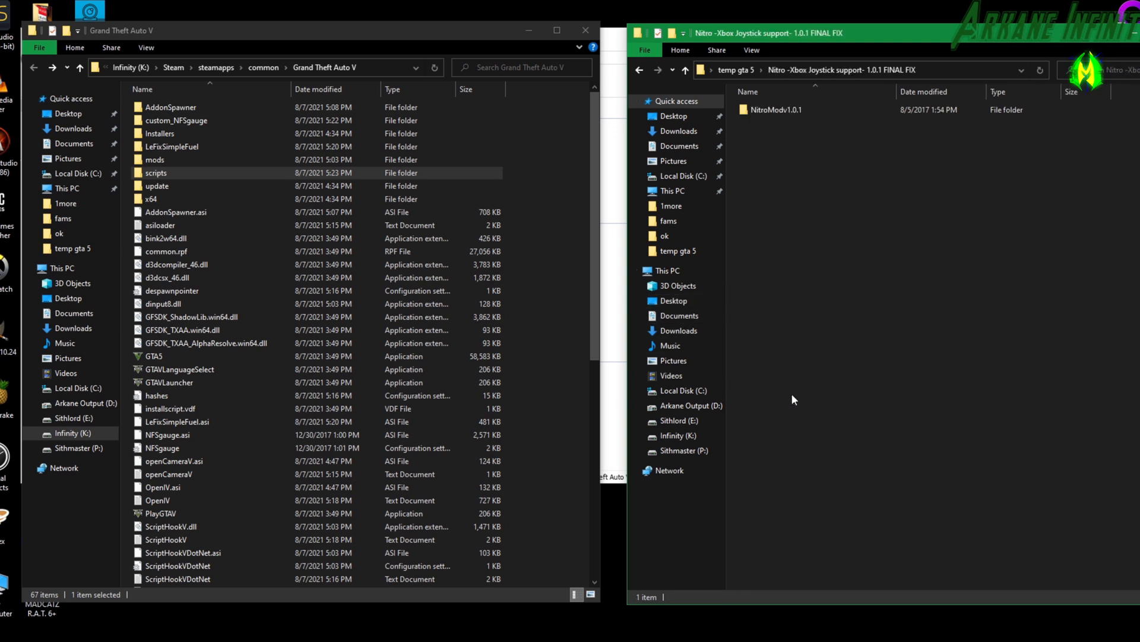
double_click(766, 112)
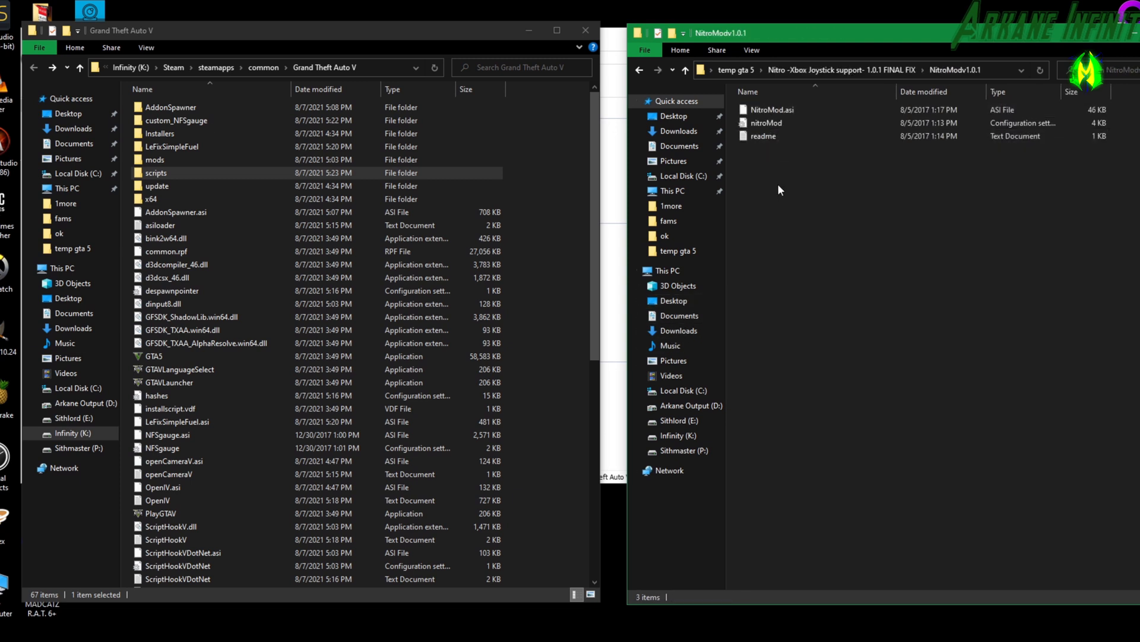
Copy NitroMod.asi and the nitroMod configuration file into the Grand Theft Auto V folder.
click(771, 108)
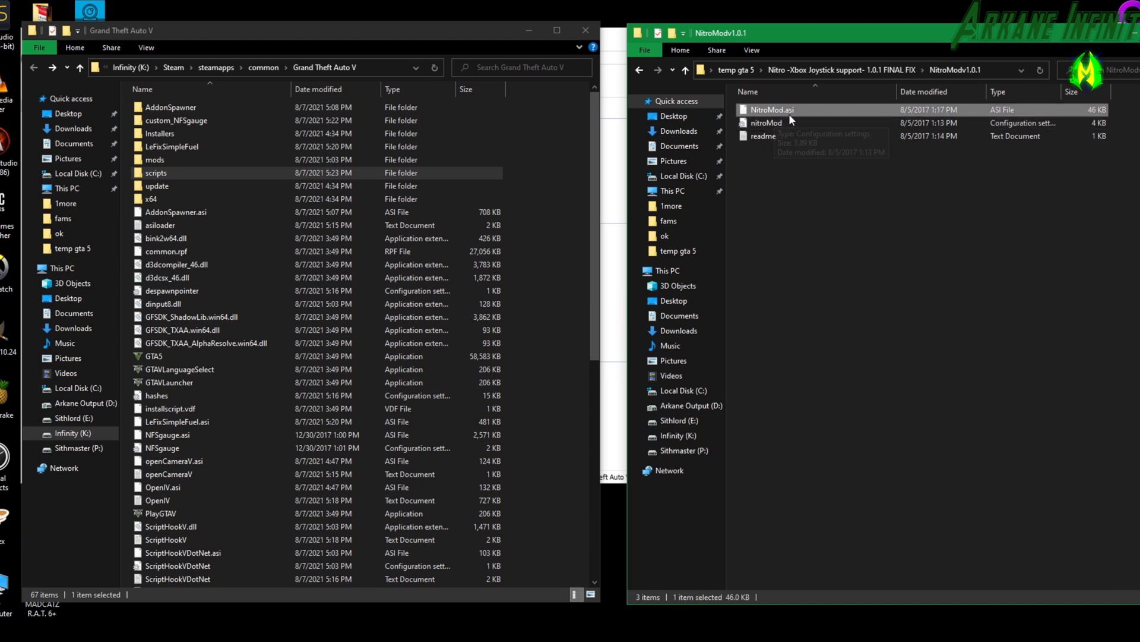
ctrl+click(786, 121)
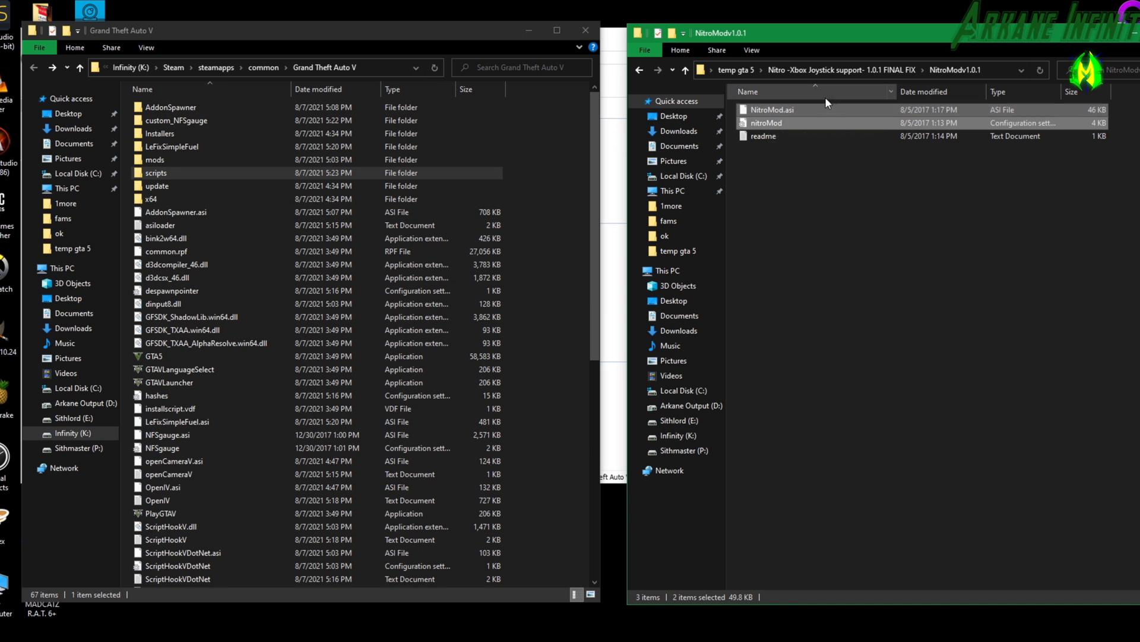
drag(791, 107, 298, 504)
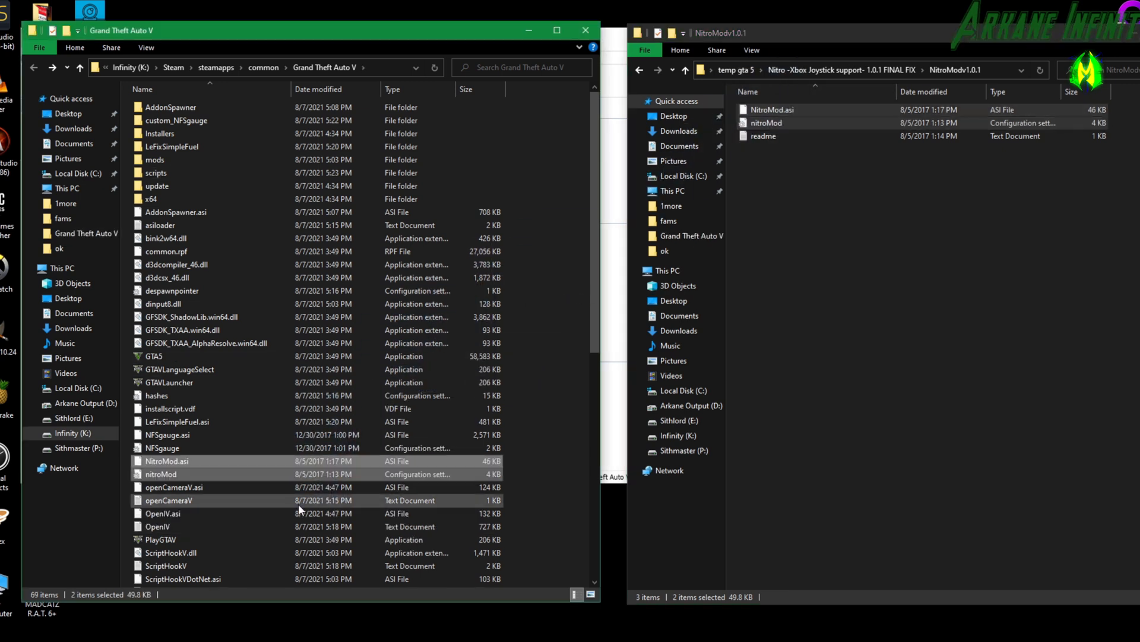
In the game folder's nitroMod configuration file, set flameMultiplier to 2.5 and infiniteNitro to 1, and save the file on closing.
double_click(158, 474)
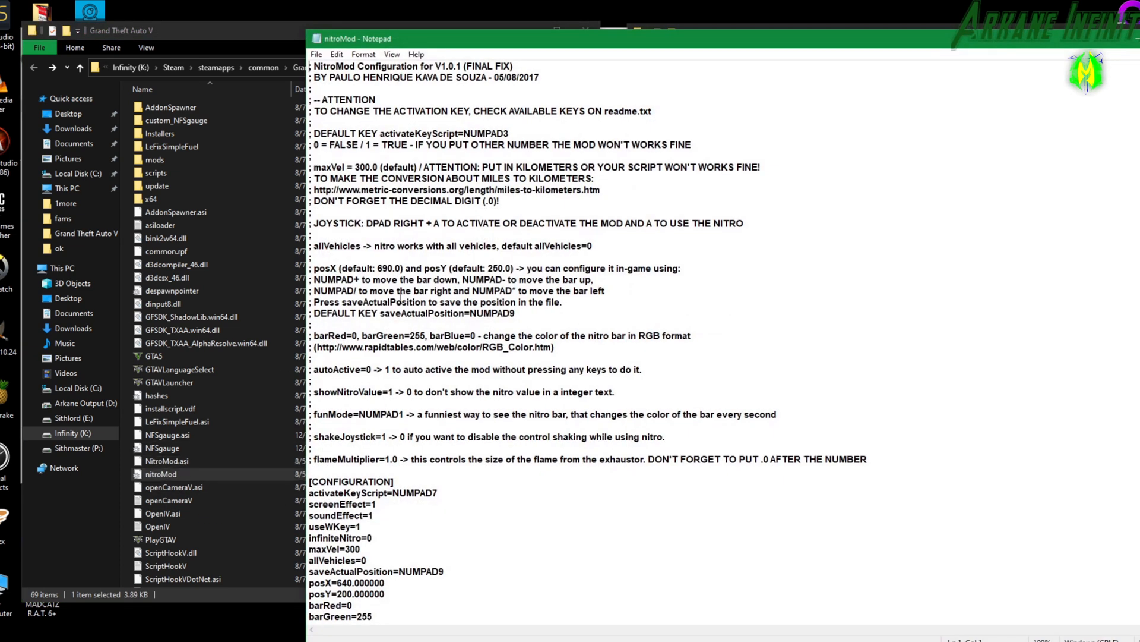
scroll(401, 315, down, 3)
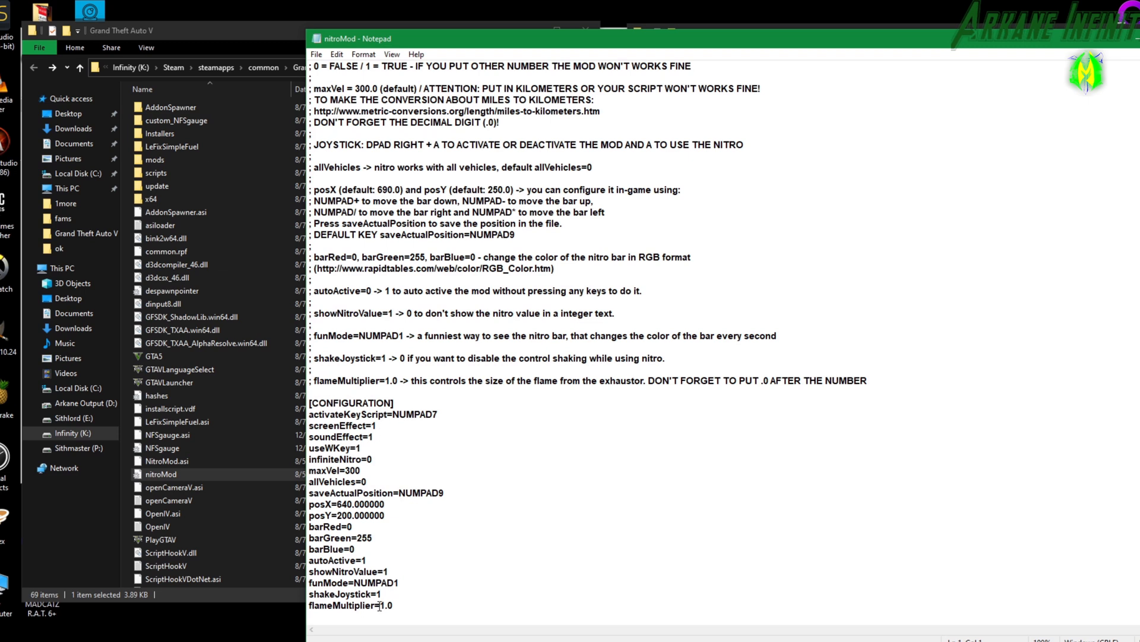
drag(380, 606, 393, 609)
text(2.5)
drag(368, 460, 373, 460)
text(1)
key(alt+F4)
click(535, 343)
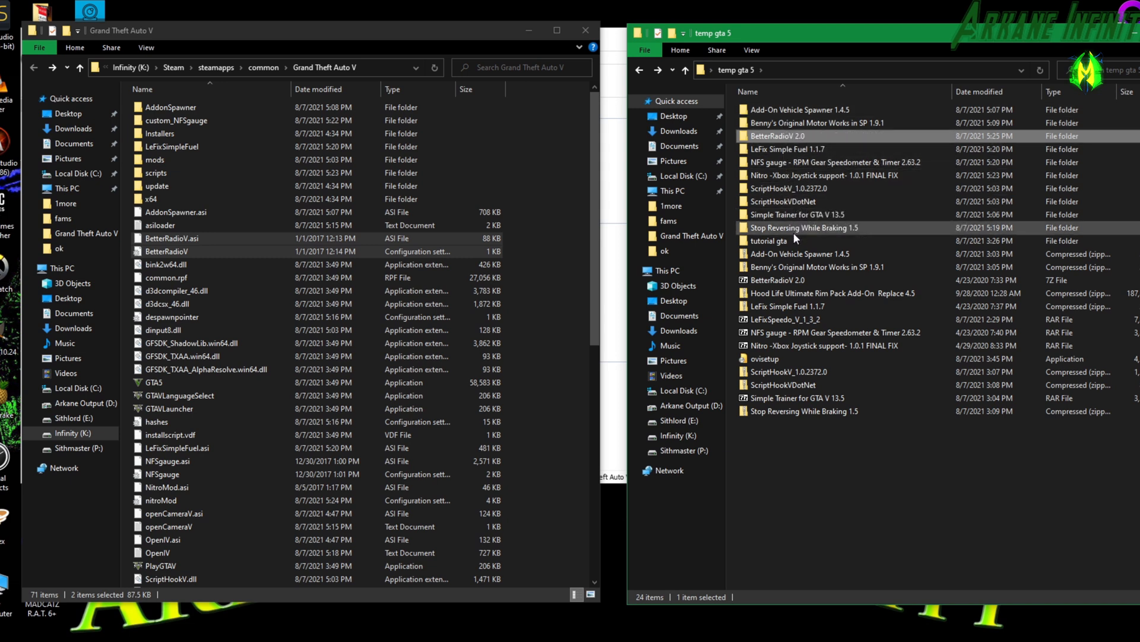
Extract the Hood Life Ultimate Rim Pack Add-On Replace 4.5 archive and look through its urbanwheelpack ADDON REPLACE folder.
click(806, 295)
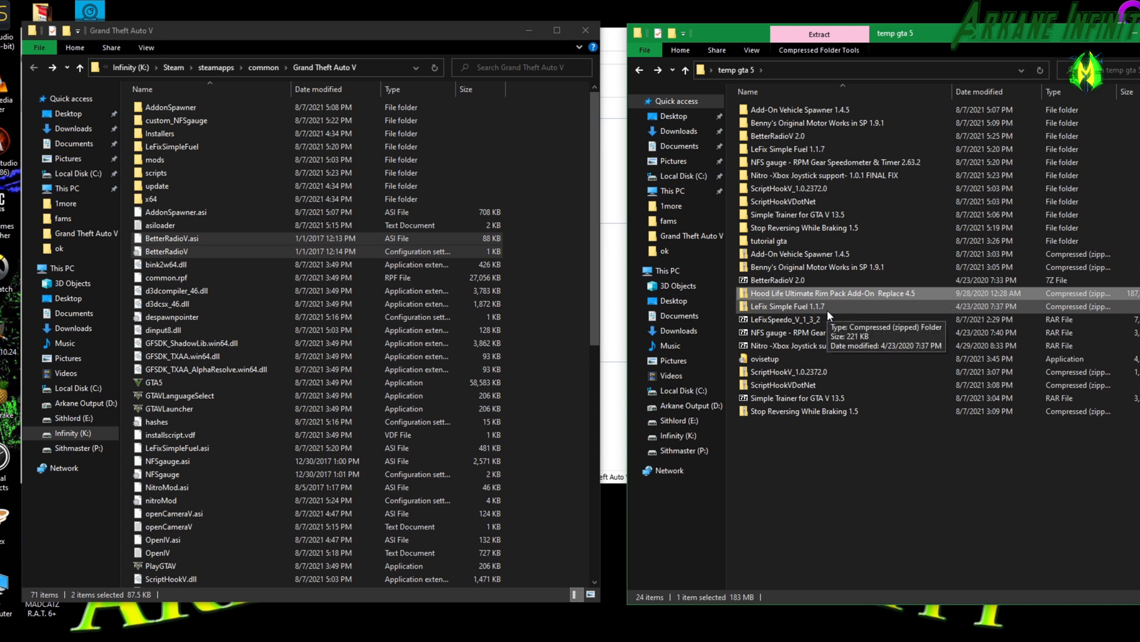
right_click(797, 294)
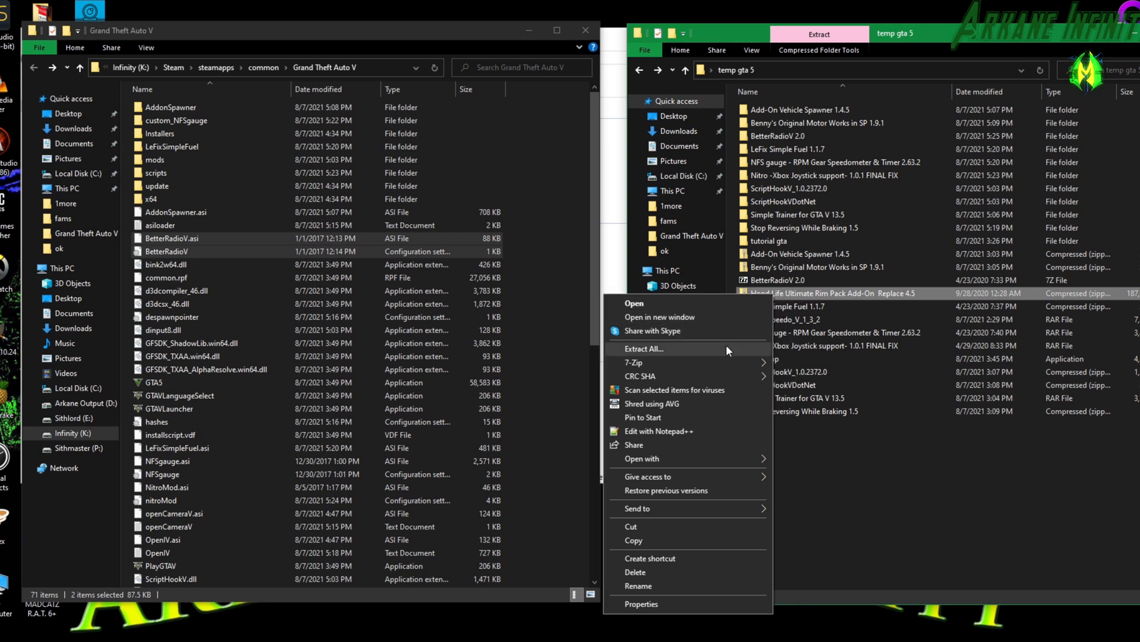
click(727, 348)
click(683, 447)
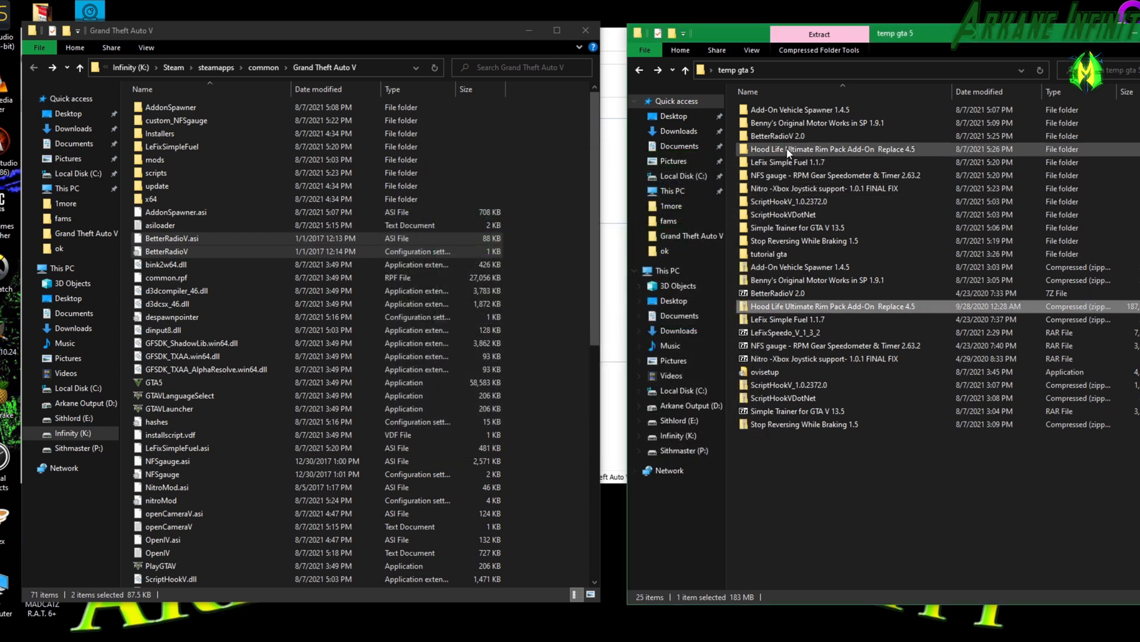
double_click(779, 150)
double_click(779, 114)
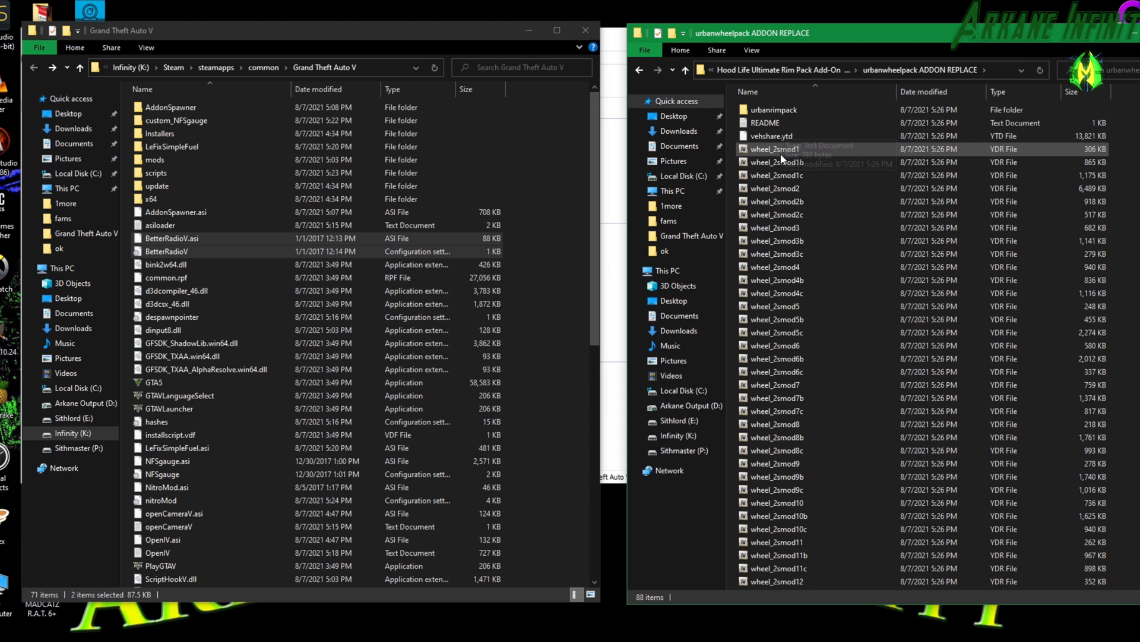
scroll(793, 390, down, 1)
scroll(793, 395, up, 1)
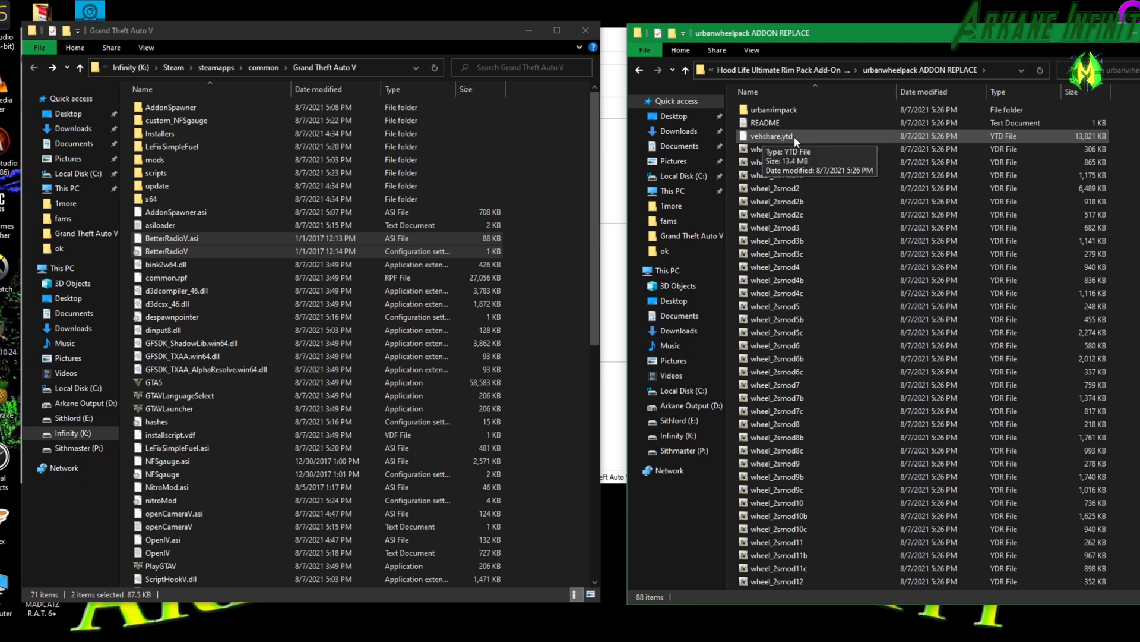
Switch to OpenIV and open vehicles.rpf under mods > x64e.rpf > levels > gta5 in edit mode.
click(613, 48)
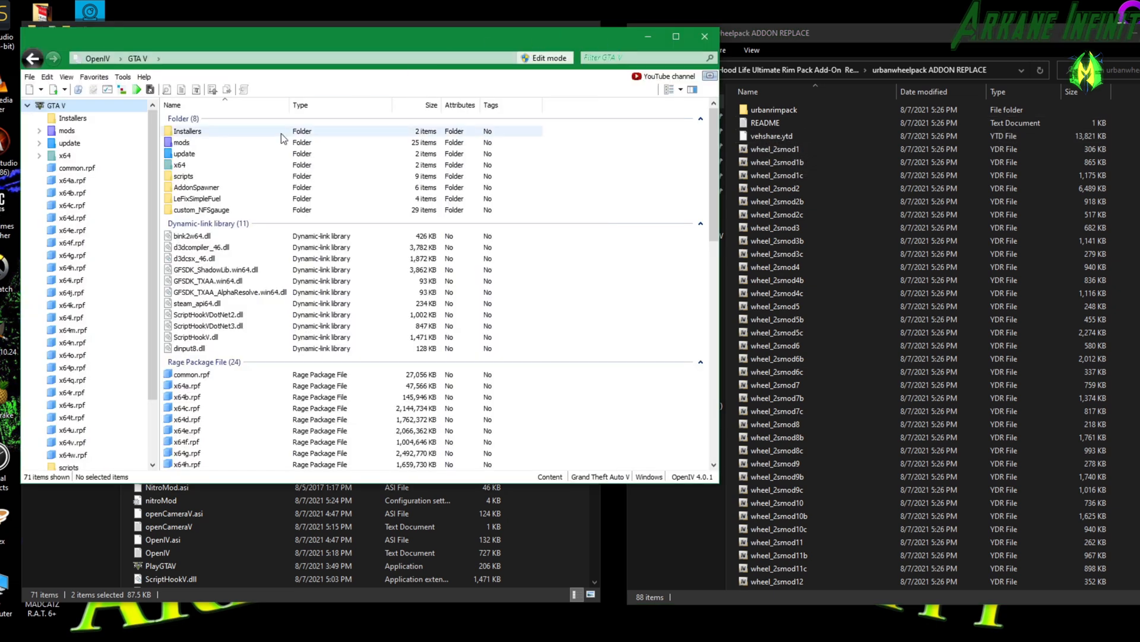
drag(189, 37, 155, 48)
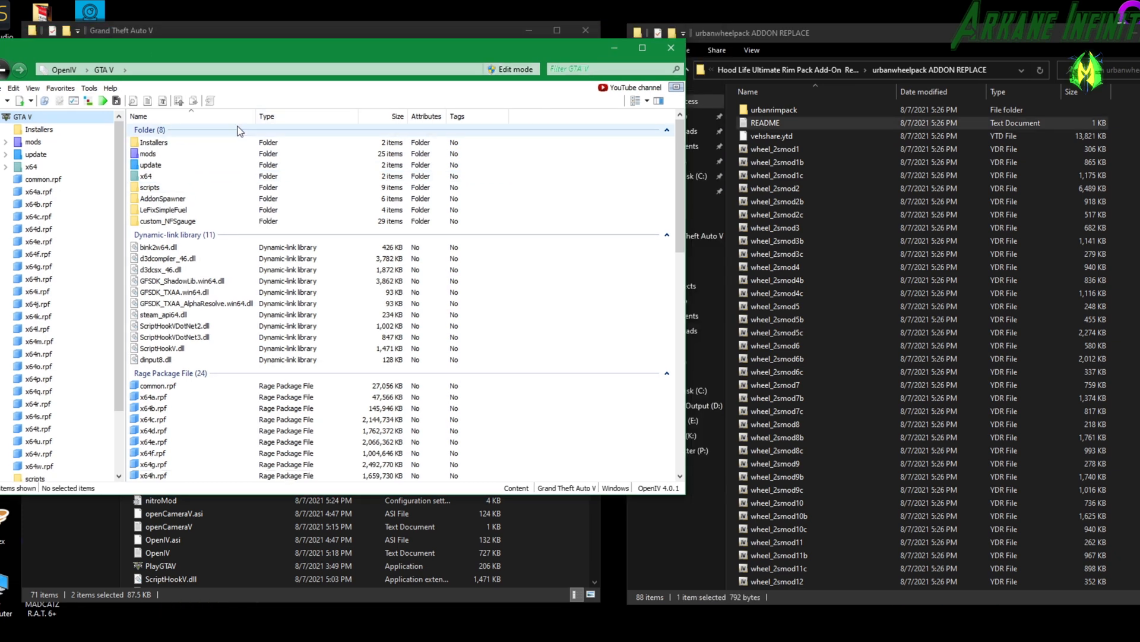
double_click(152, 155)
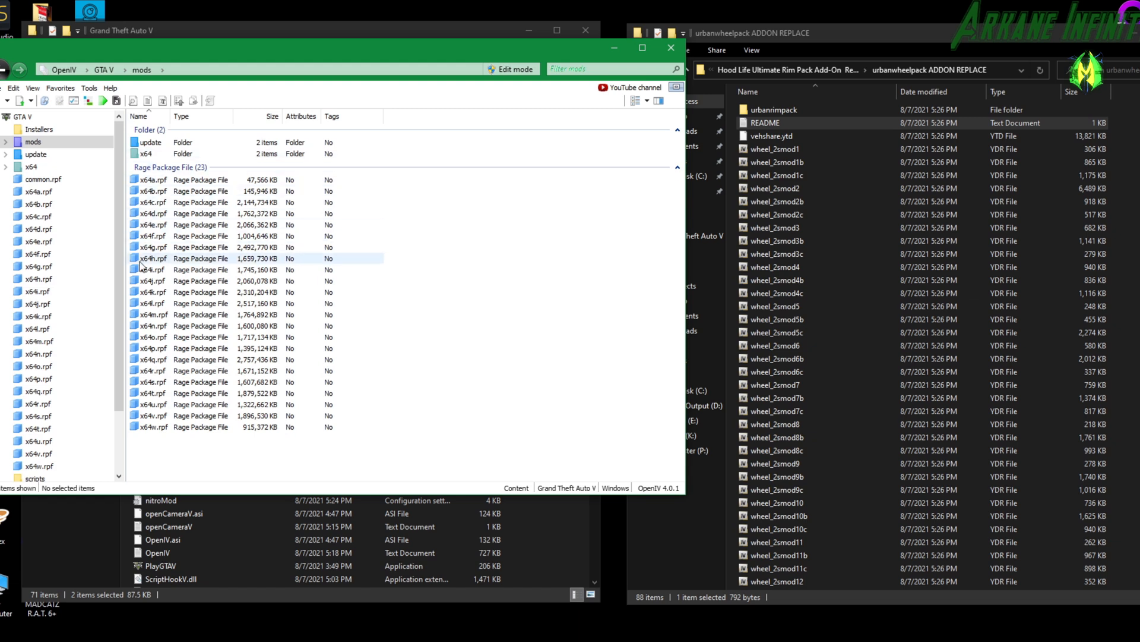
double_click(148, 227)
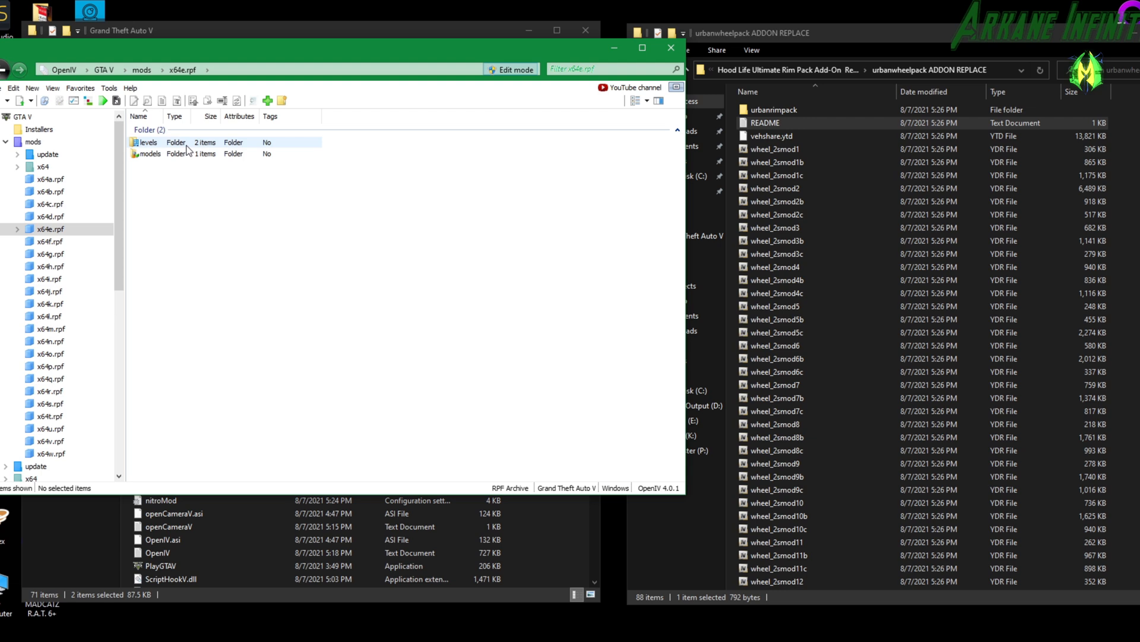
double_click(187, 145)
double_click(172, 155)
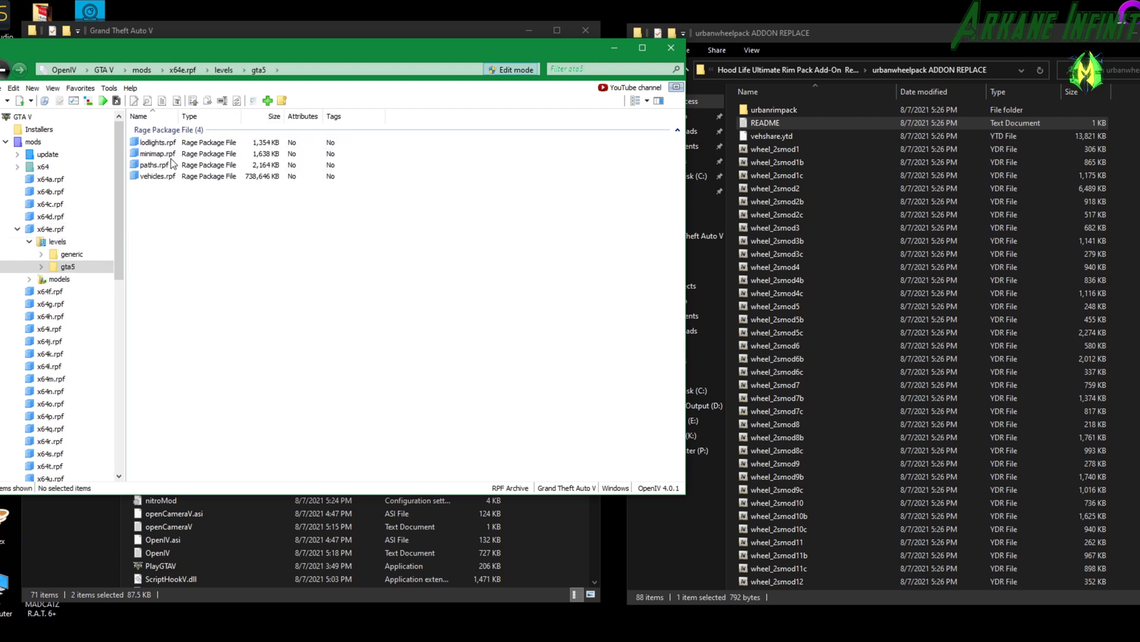
click(154, 175)
double_click(154, 176)
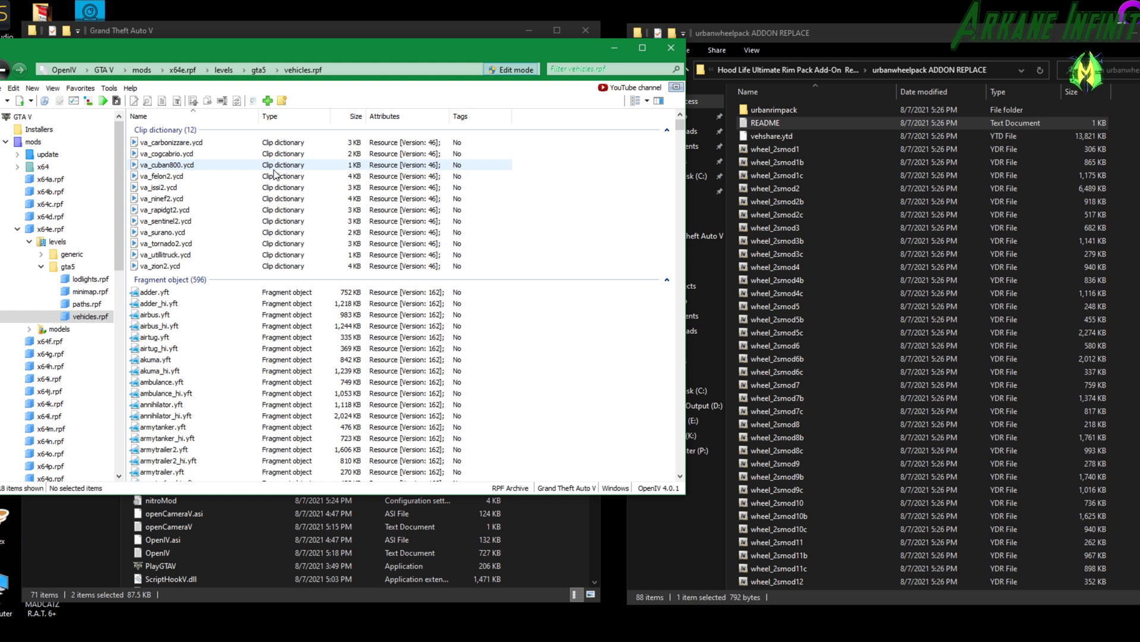
Back up the original vehshare.ytd from vehicles.rpf to the GTA5 Container folder on the Infinity (K:) drive.
scroll(275, 243, down, 20)
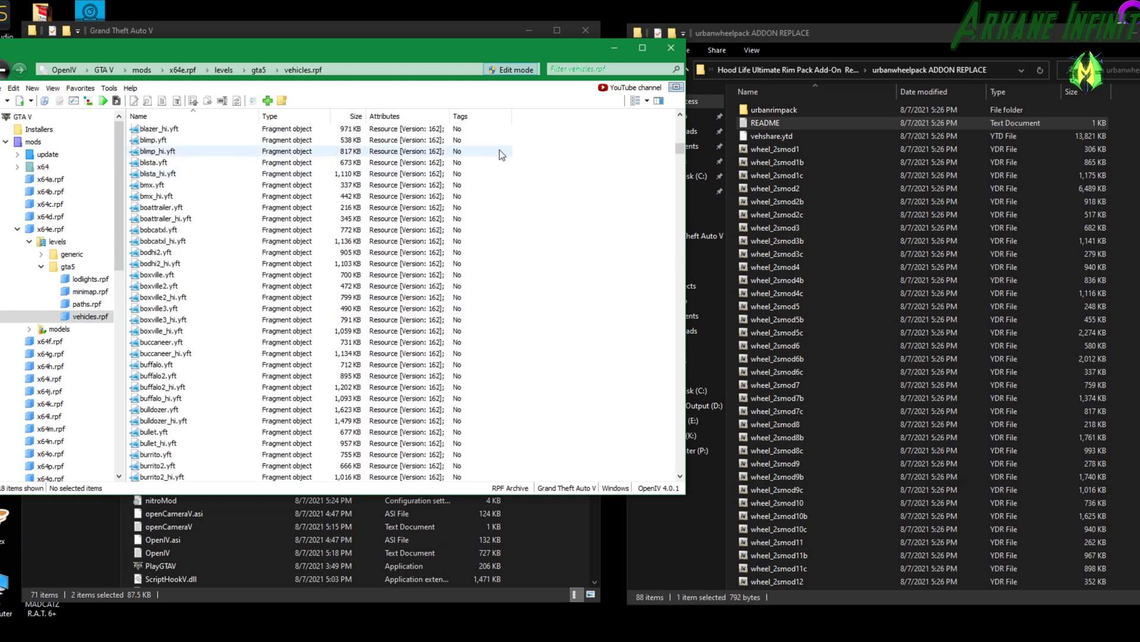
drag(684, 147, 682, 470)
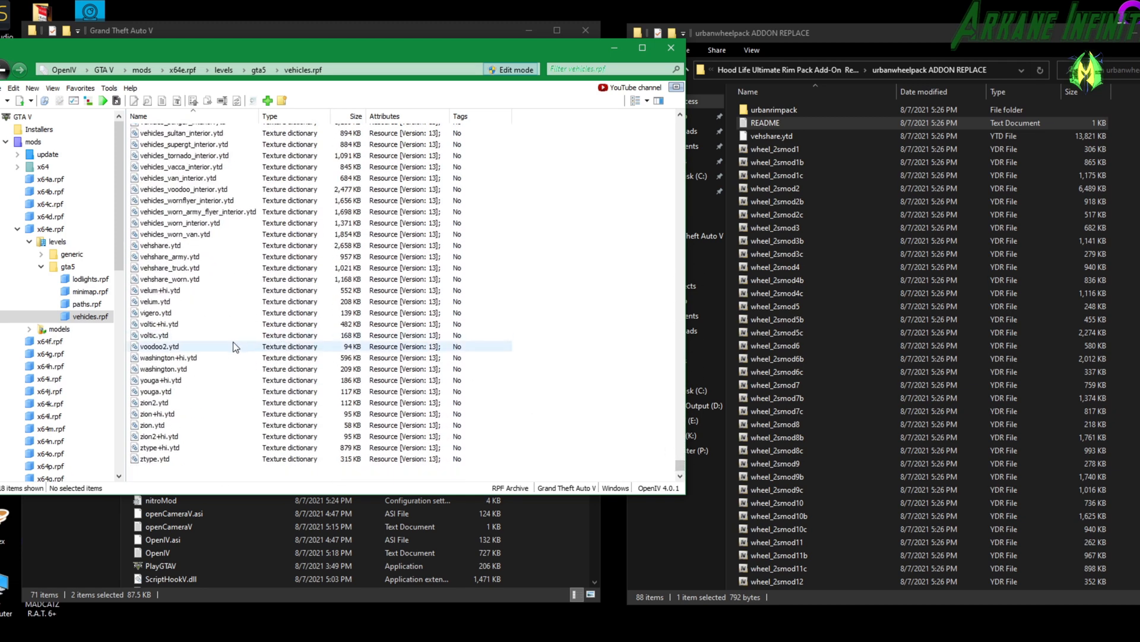
click(161, 246)
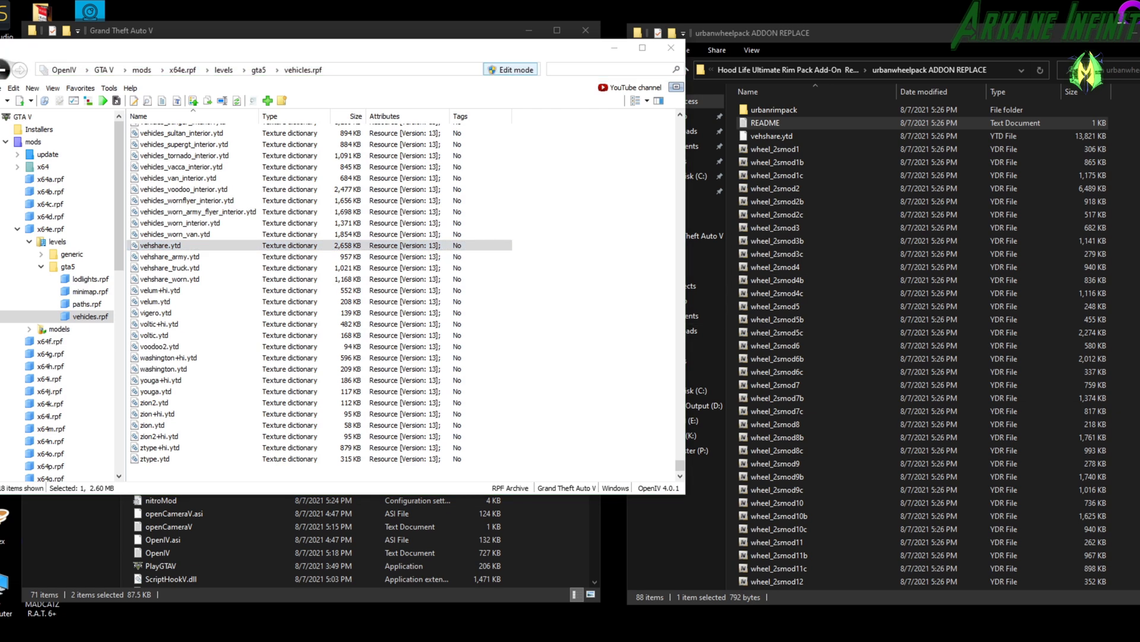
drag(705, 27, 689, 62)
click(159, 246)
drag(159, 248, 900, 295)
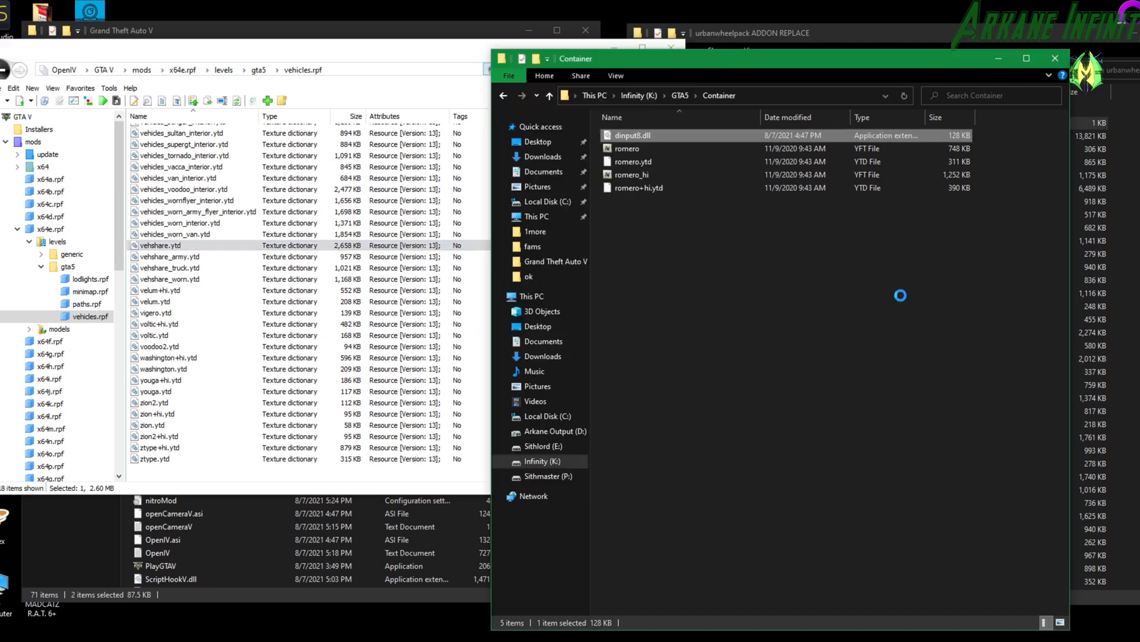
drag(838, 67, 1139, 98)
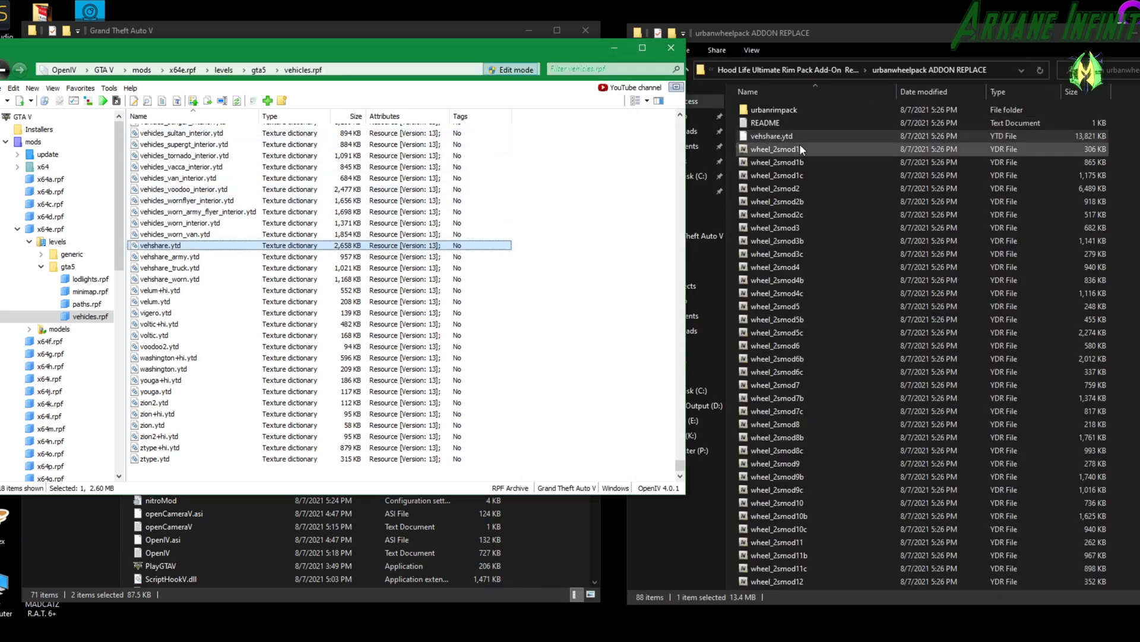
Replace vehshare.ytd in vehicles.rpf with the version from the urbanwheelpack ADDON REPLACE folder.
drag(783, 135, 302, 246)
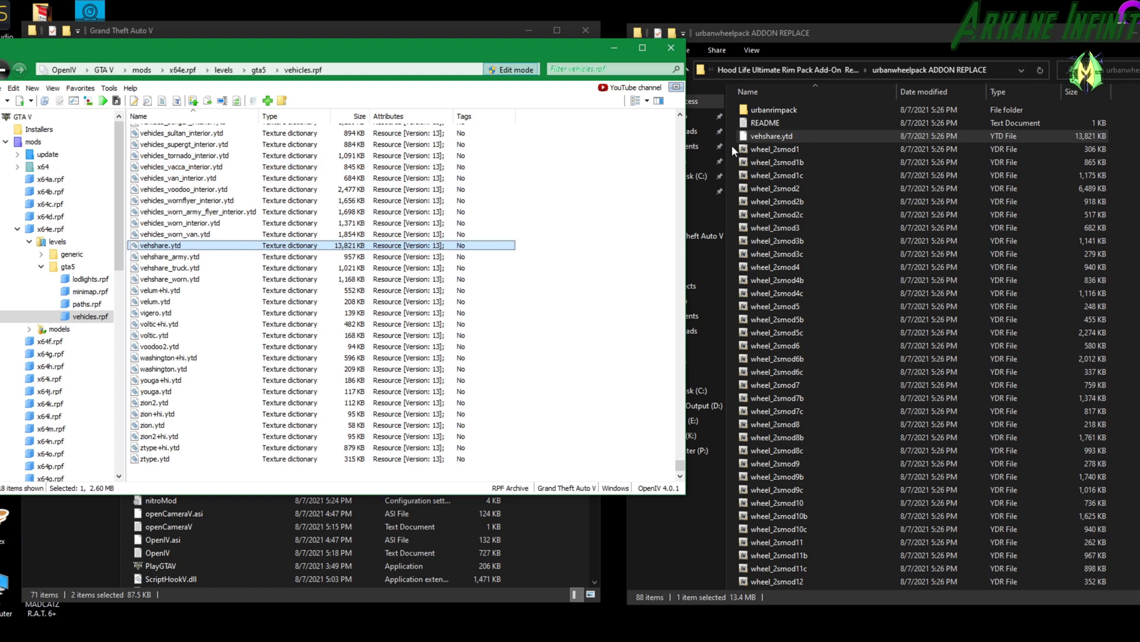
click(750, 146)
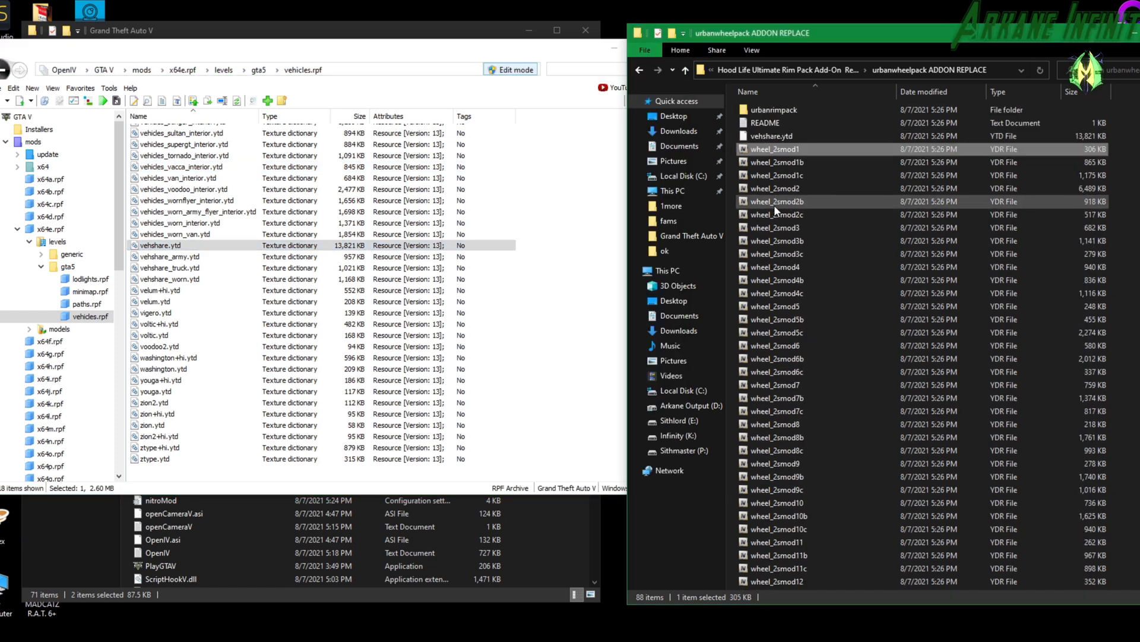
scroll(367, 237, up, 15)
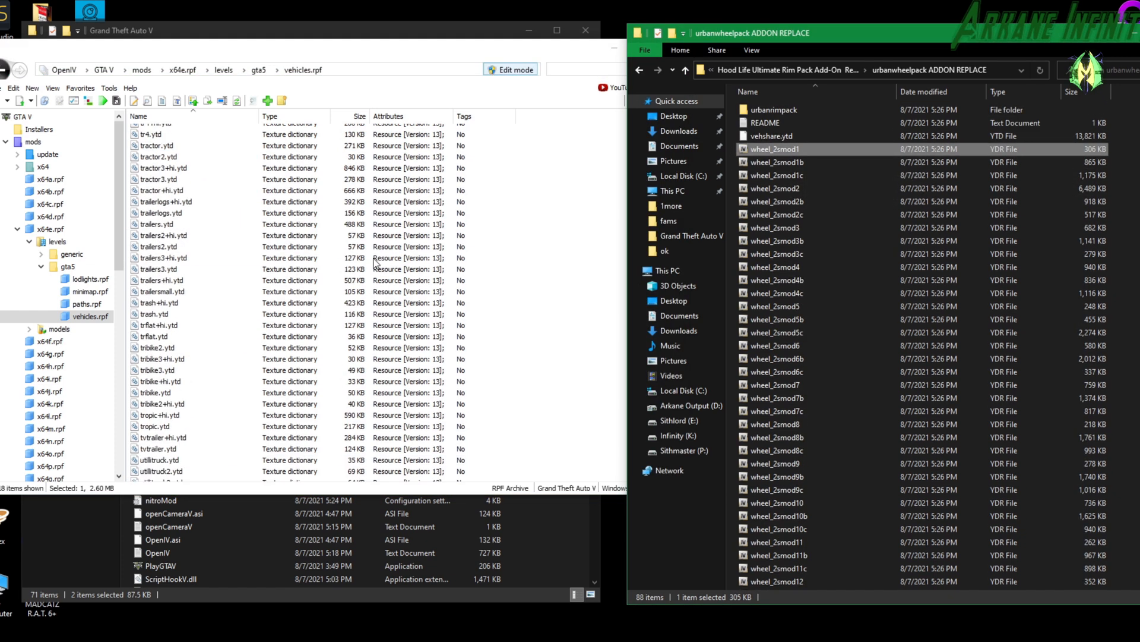
Open dlc.rpf under mods > update > x64 > dlcpacks > mplowrider2 in OpenIV.
click(104, 70)
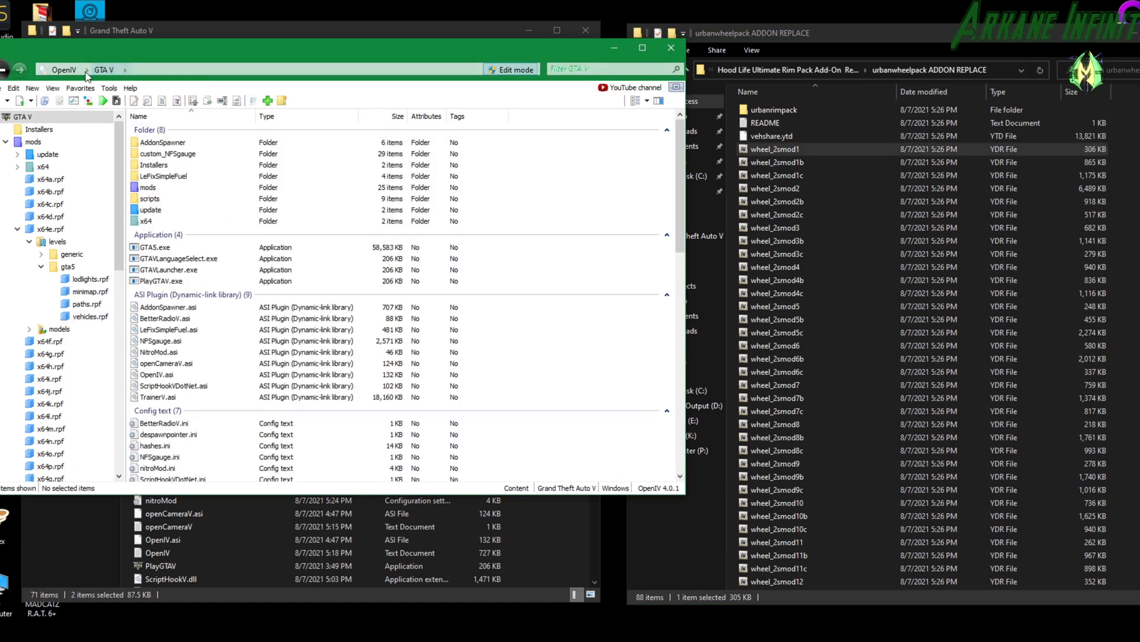
double_click(154, 189)
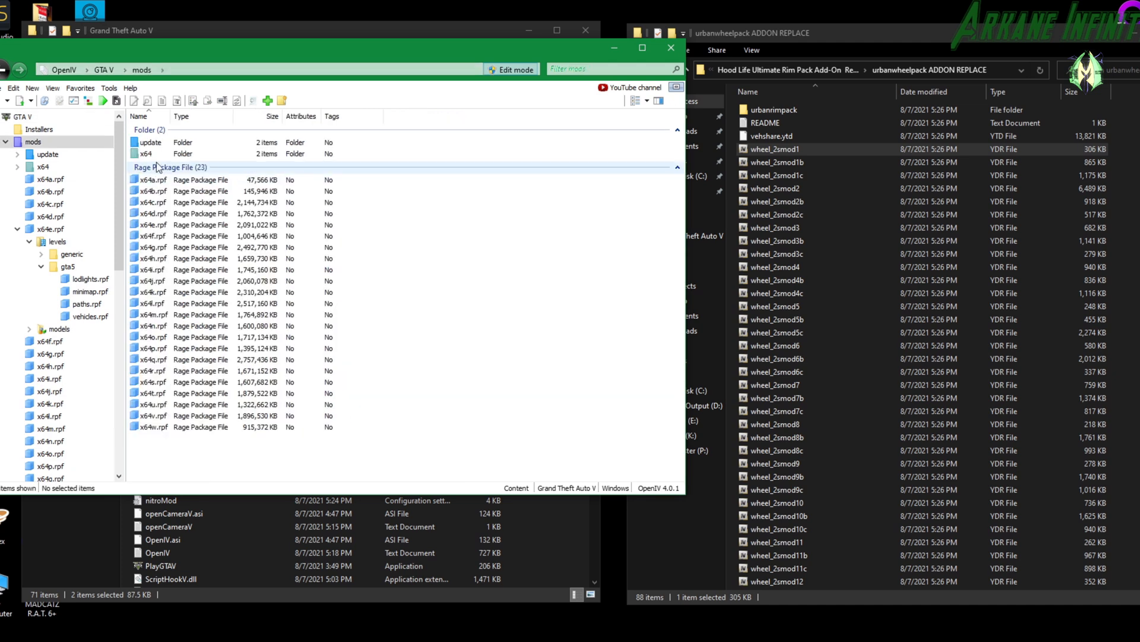
double_click(152, 144)
double_click(153, 144)
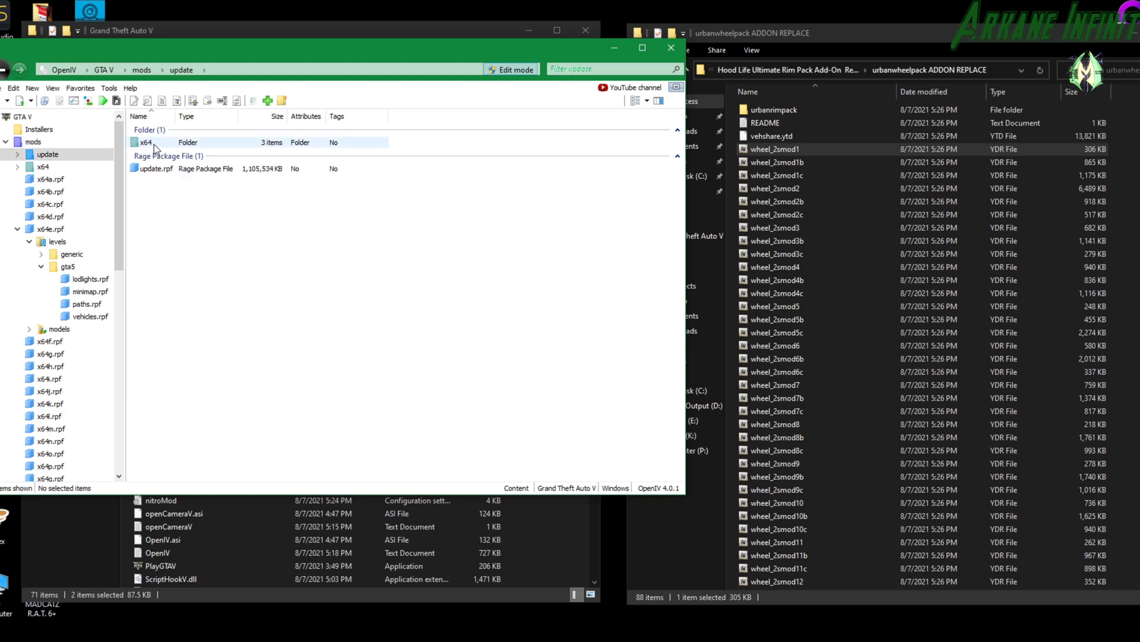
double_click(156, 154)
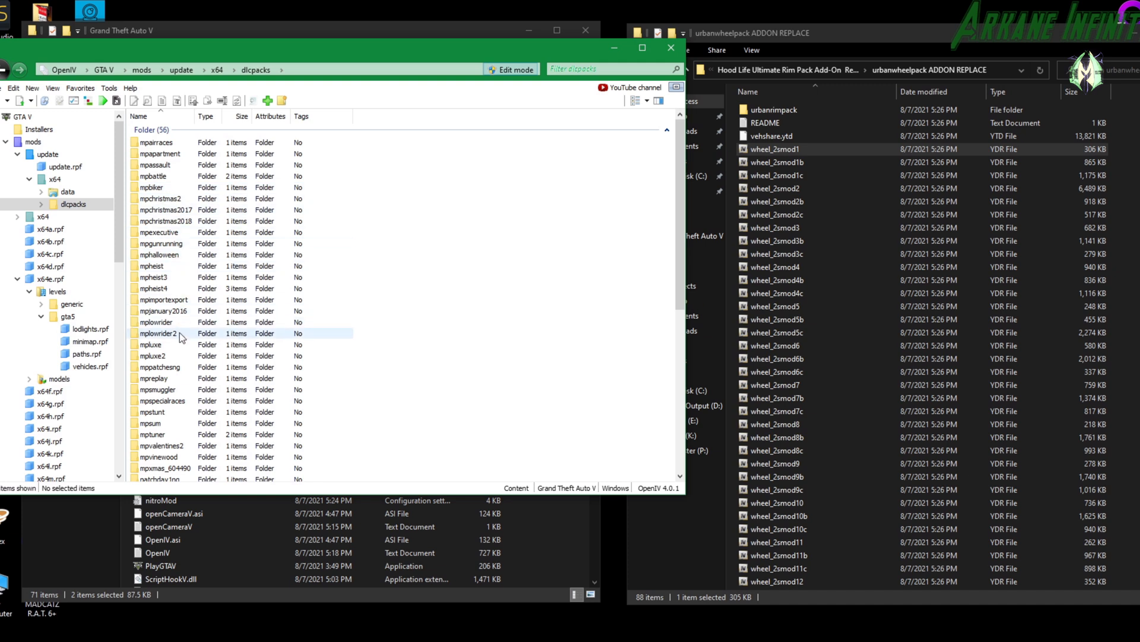
double_click(165, 334)
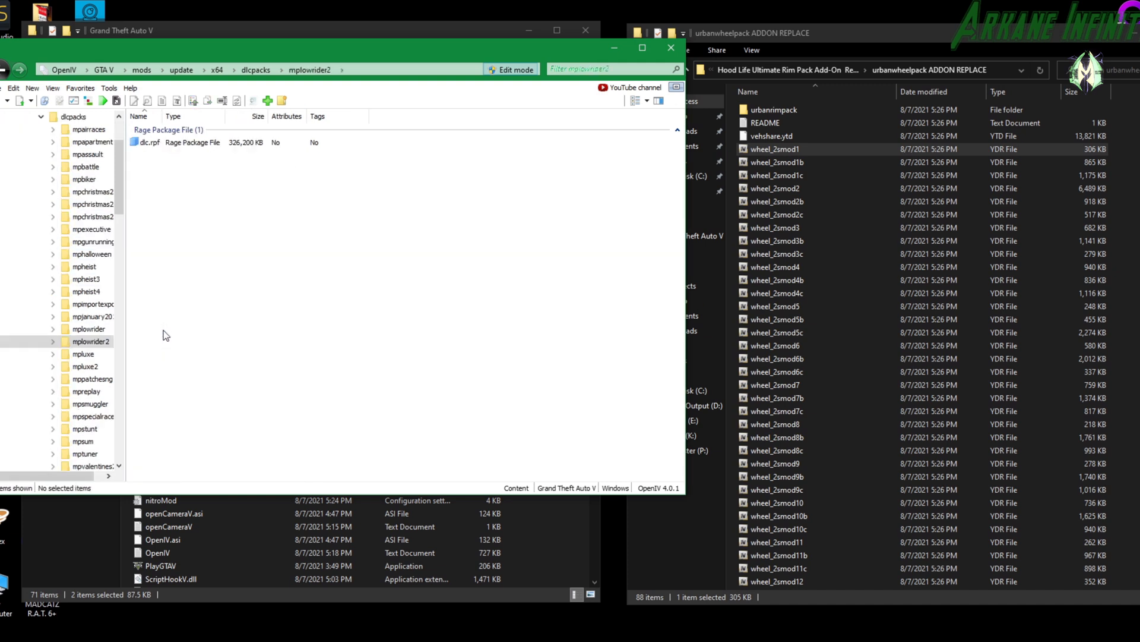
double_click(171, 146)
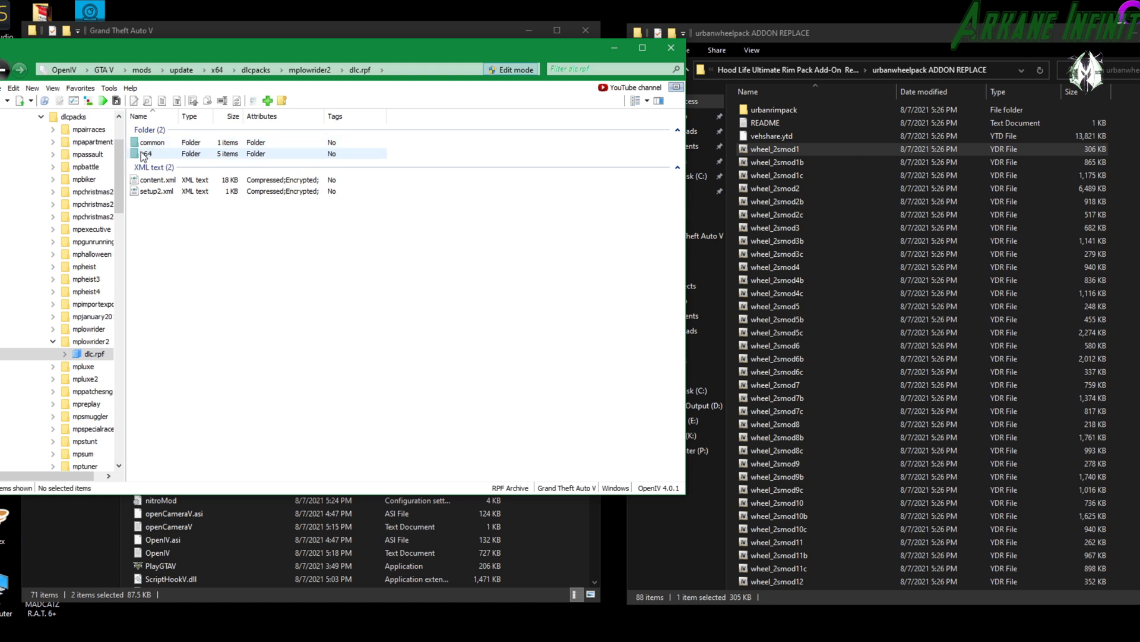
Open smod2wheels_mods.rpf among the mplowrider2 vehicle mods under x64 > levels, and look through its wheel files.
double_click(160, 153)
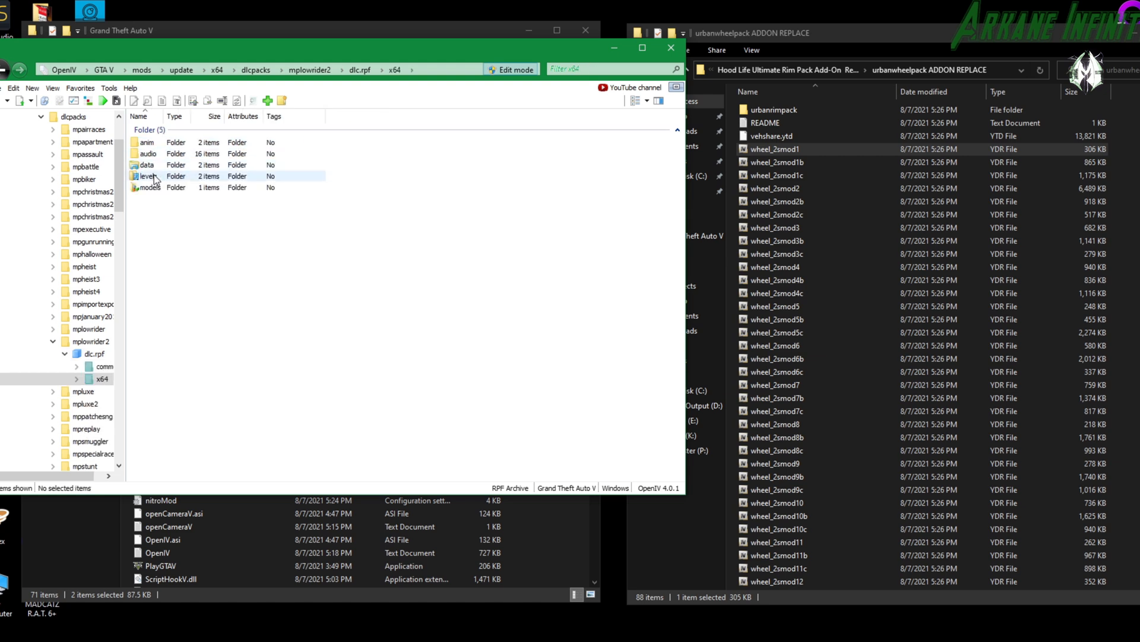
double_click(156, 176)
double_click(158, 154)
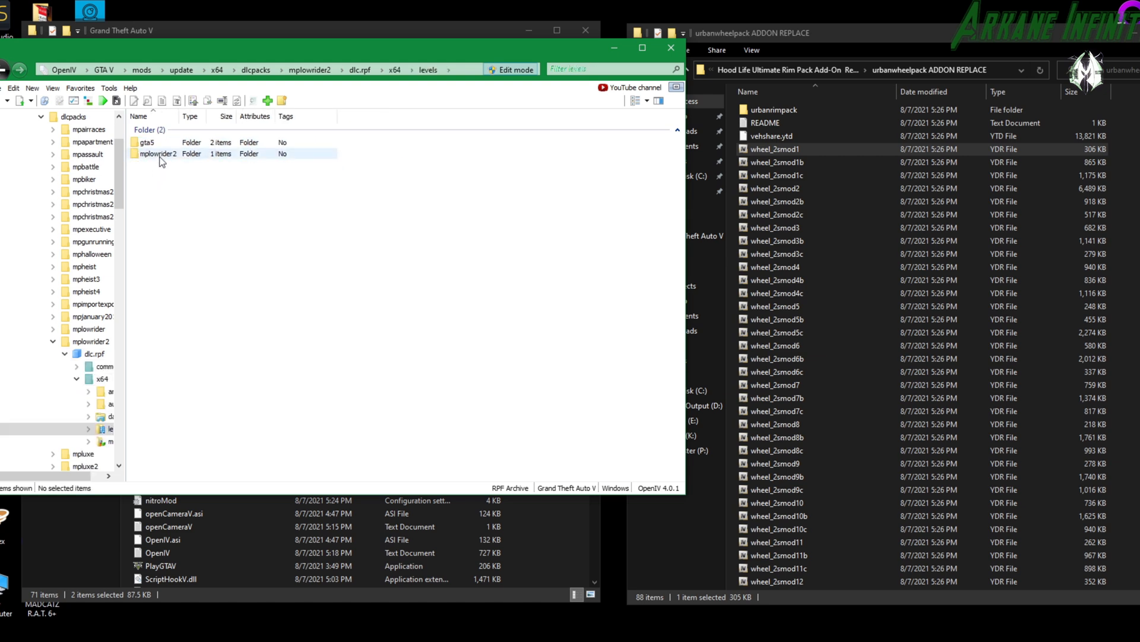
double_click(159, 142)
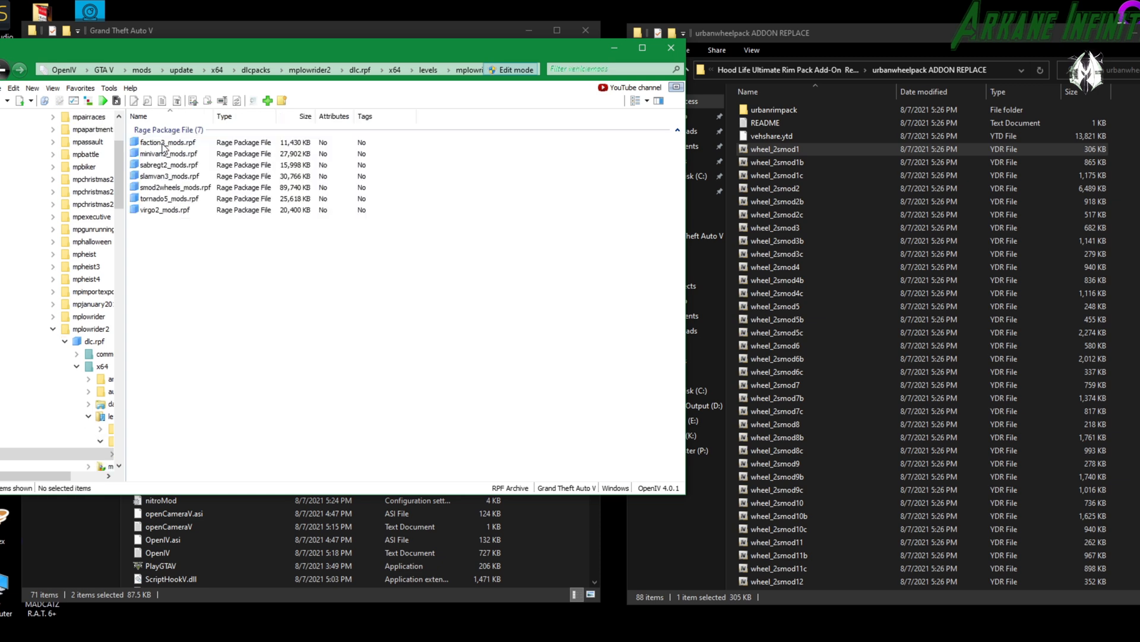
double_click(171, 188)
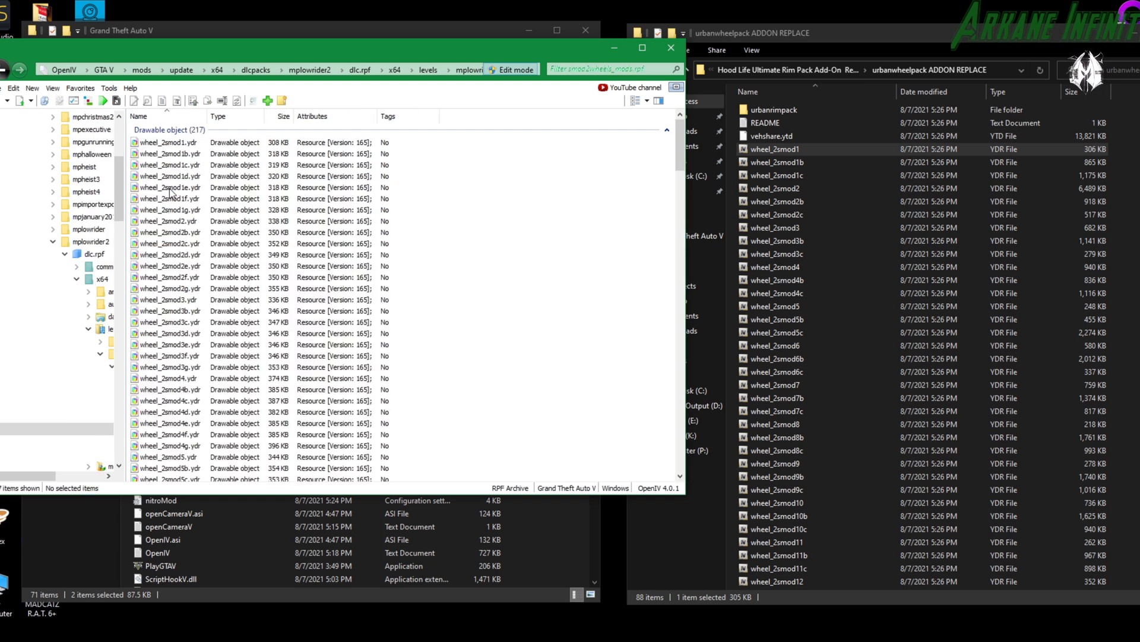
scroll(221, 373, down, 8)
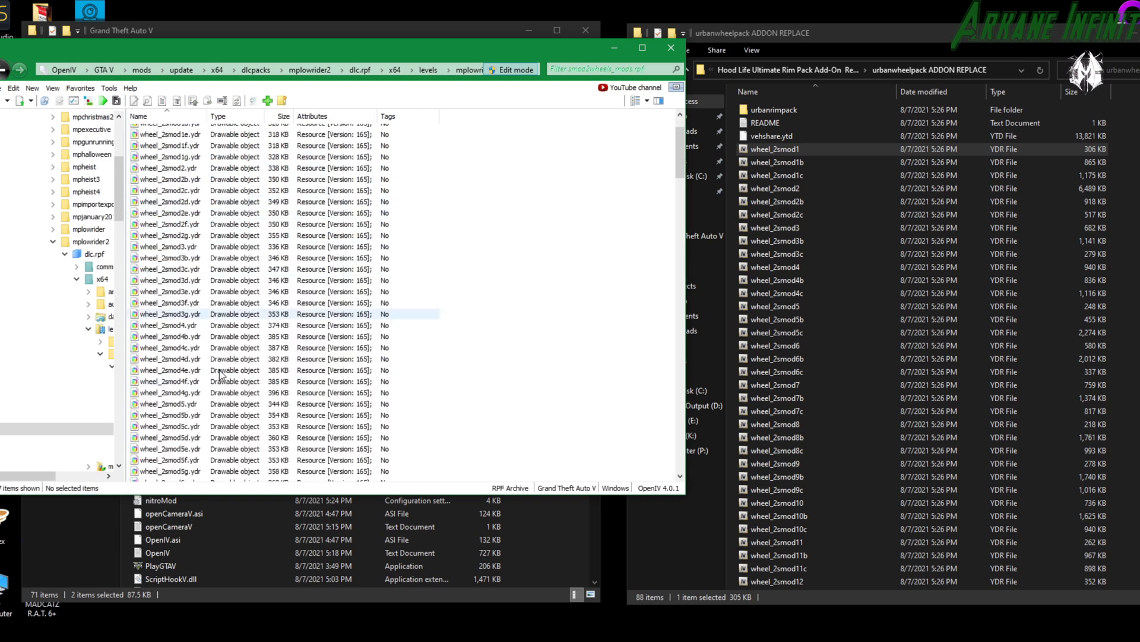
scroll(220, 373, down, 6)
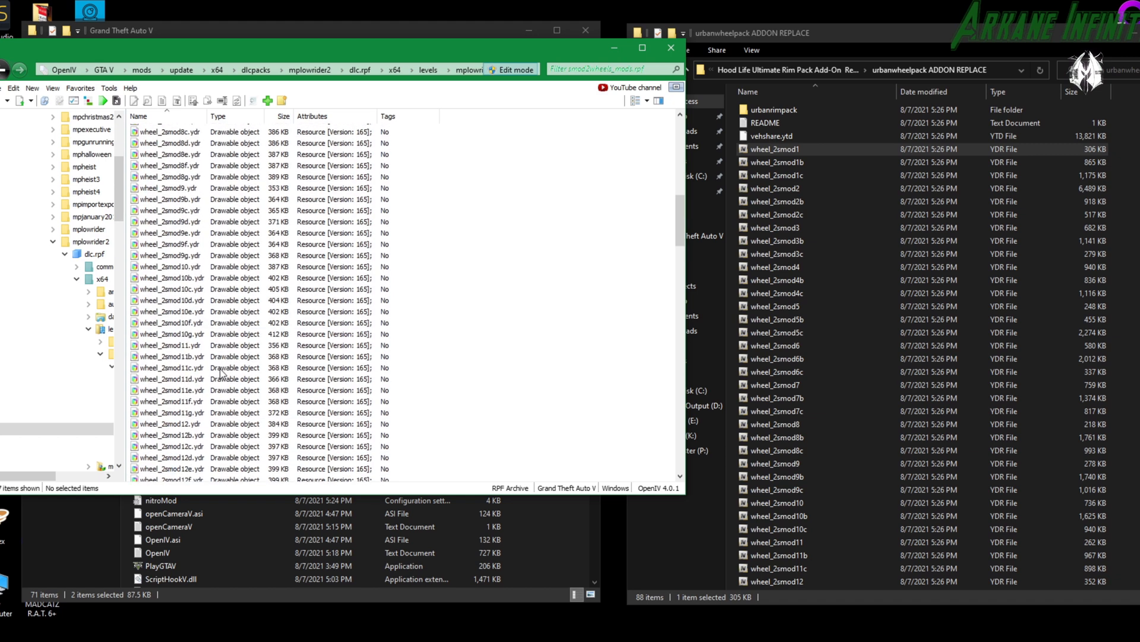
Inspect the original wheel_2smod9.ydr in the Model Viewer, dismissing the help page, and close the viewer.
double_click(177, 294)
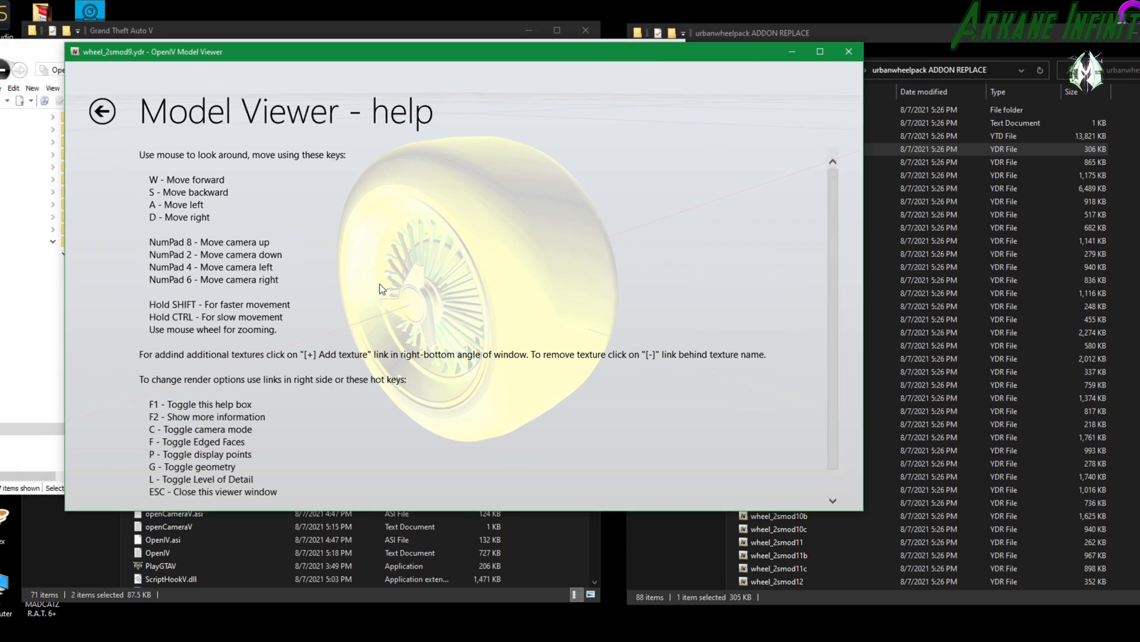
click(103, 112)
drag(164, 136, 790, 154)
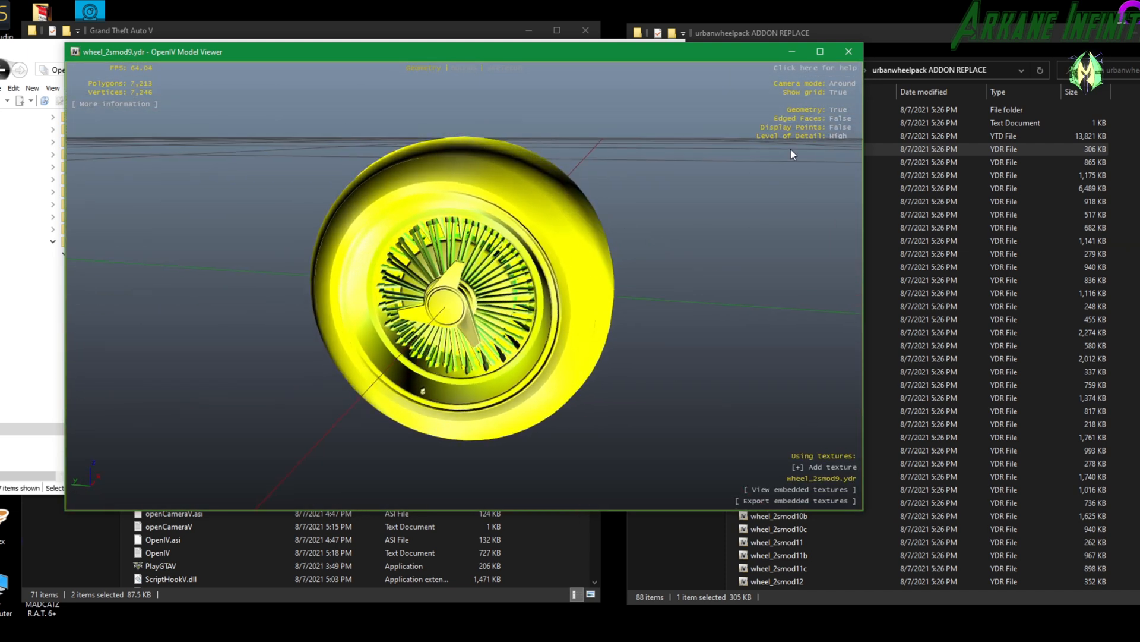
click(849, 52)
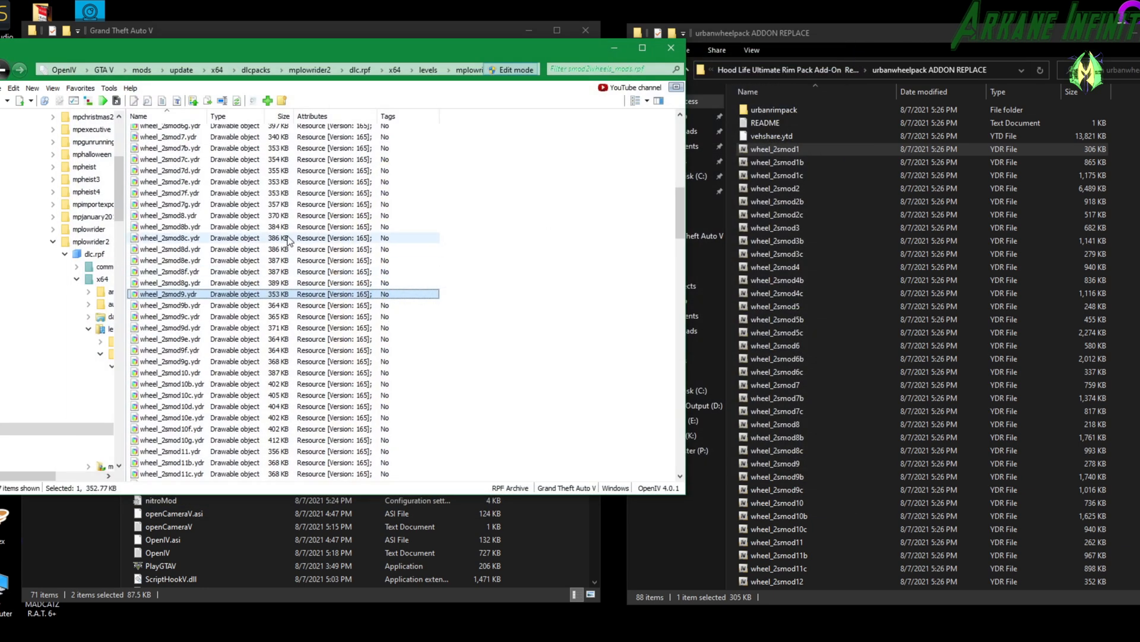
Replace the wheels in smod2wheels_mods.rpf with wheel_2smod1 through wheel_2smod31 from the urbanwheelpack ADDON REPLACE folder.
click(800, 147)
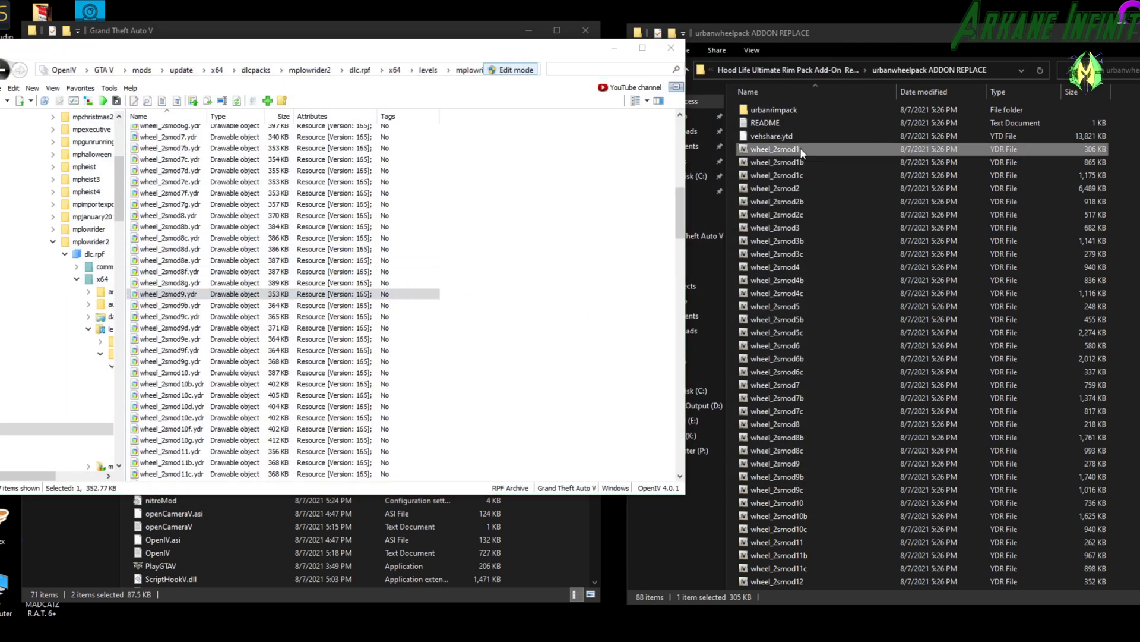
scroll(814, 238, down, 12)
scroll(820, 297, down, 5)
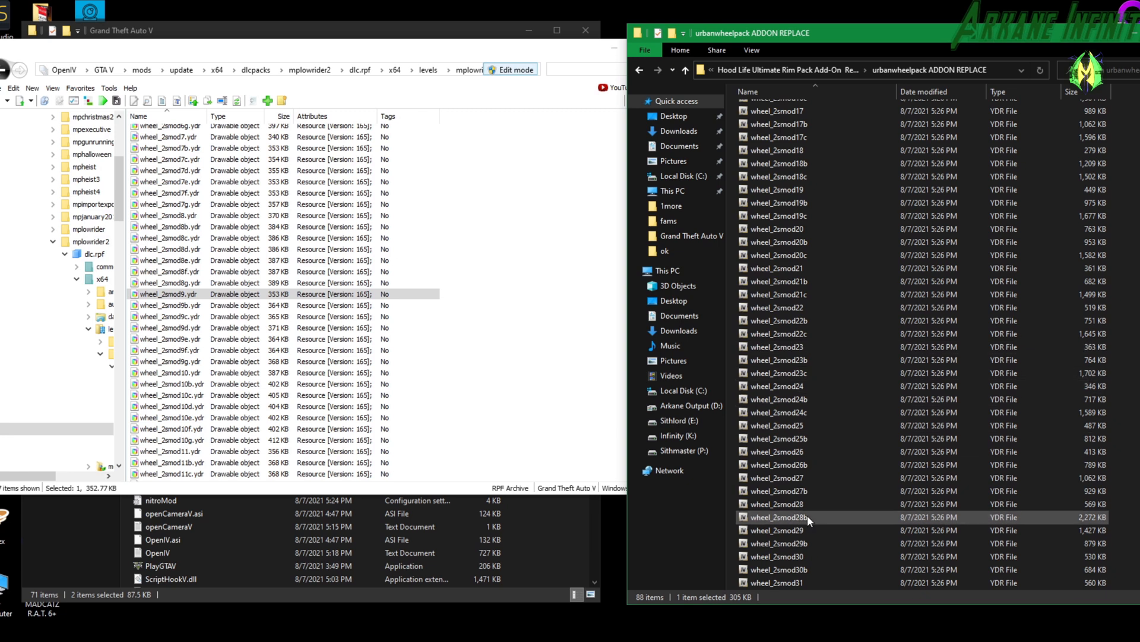
shift+click(799, 581)
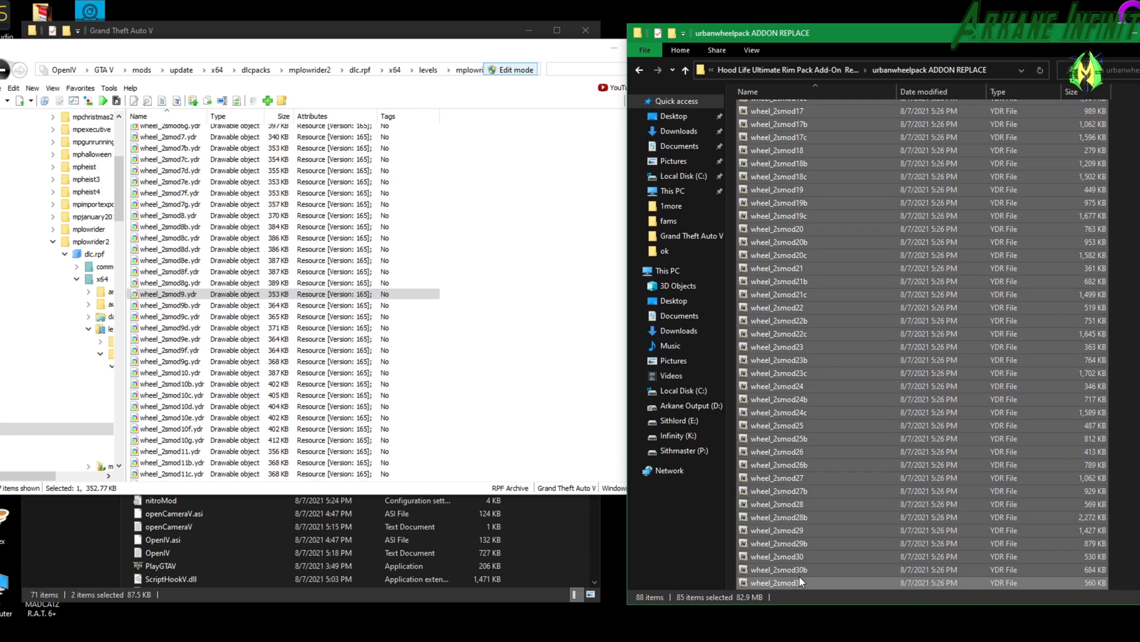
click(273, 49)
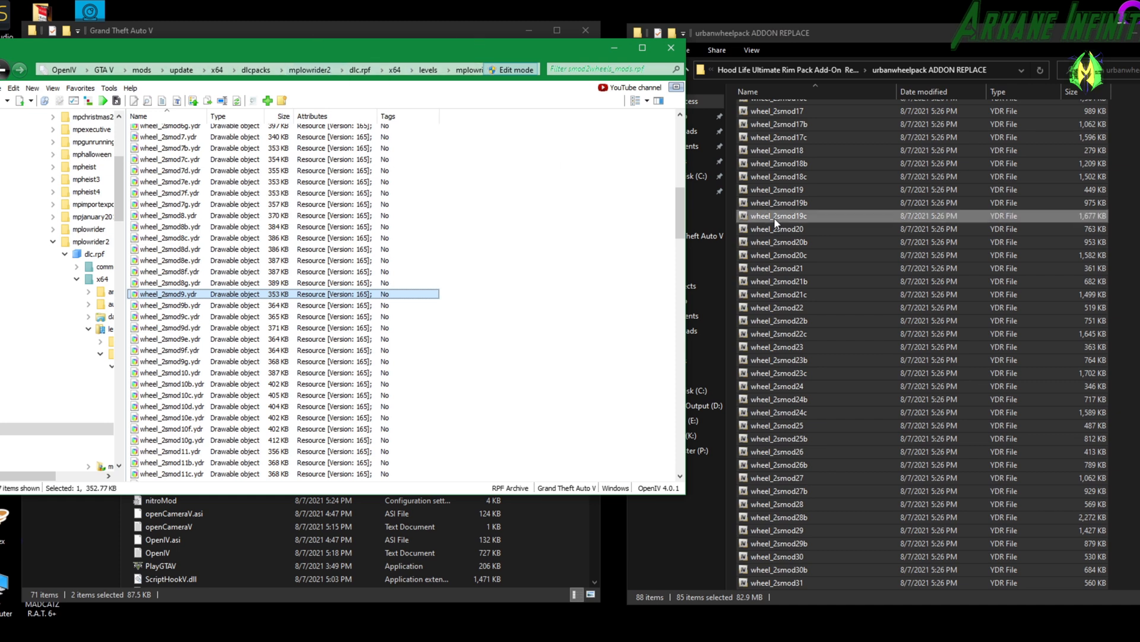
drag(811, 244, 369, 279)
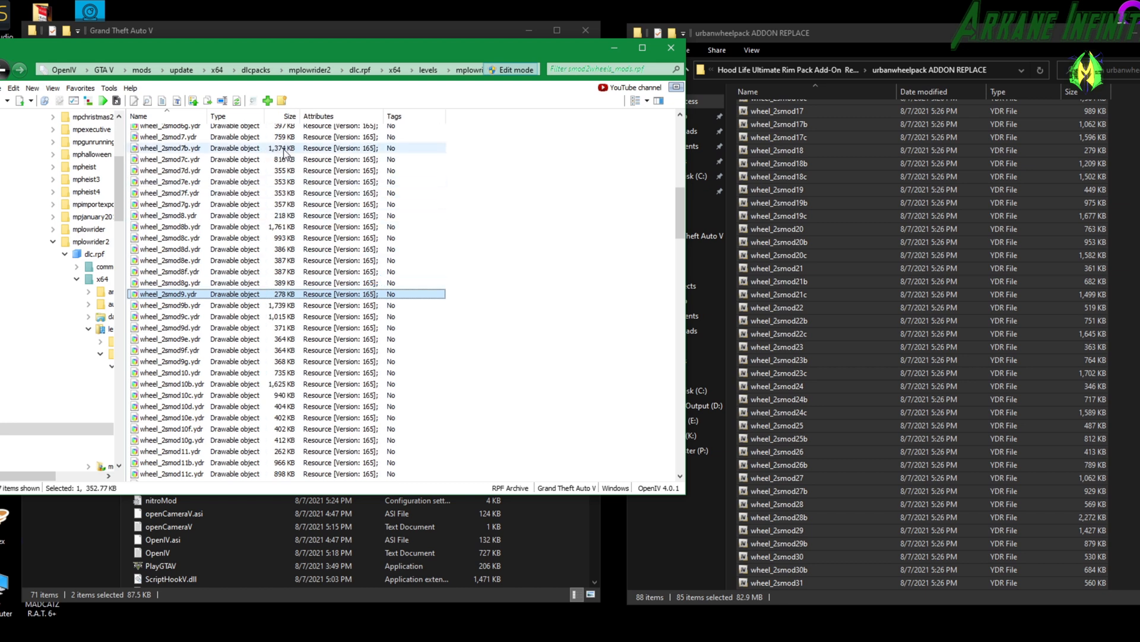
Inspect the replaced wheel_2smod5c.ydr and wheel_2smod9c.ydr in the Model Viewer.
scroll(284, 152, up, 6)
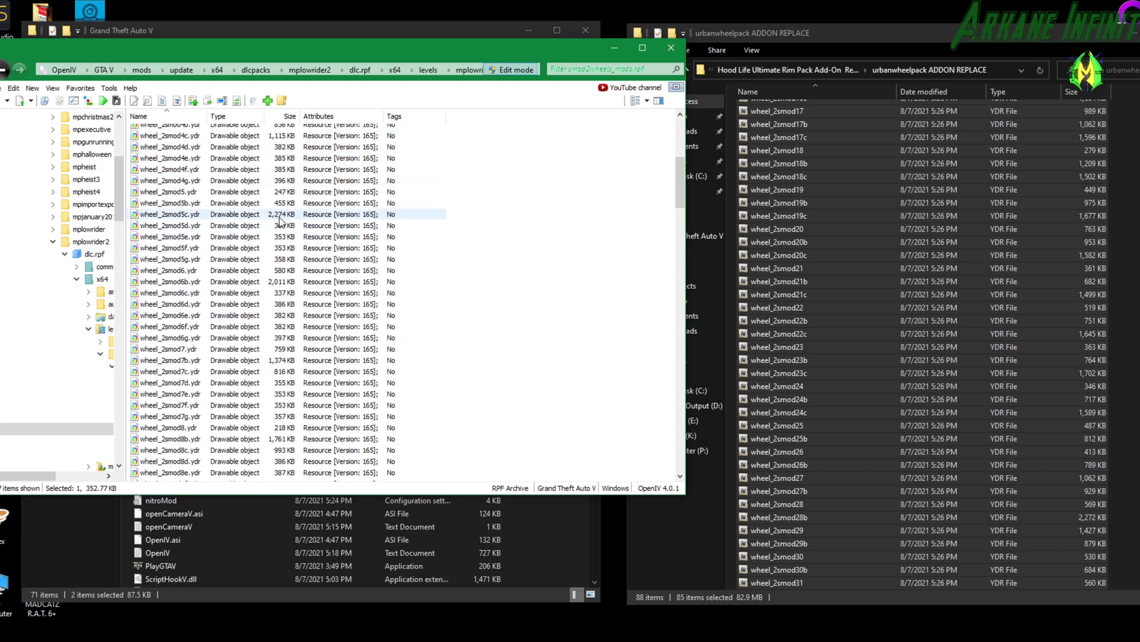
double_click(280, 219)
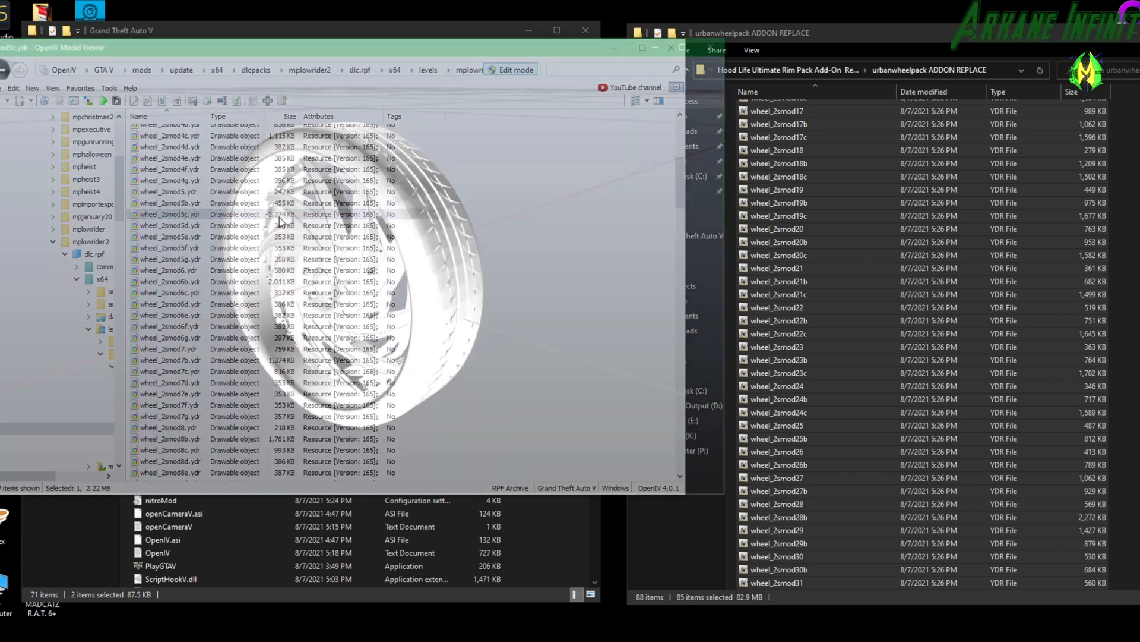
drag(375, 281, 363, 239)
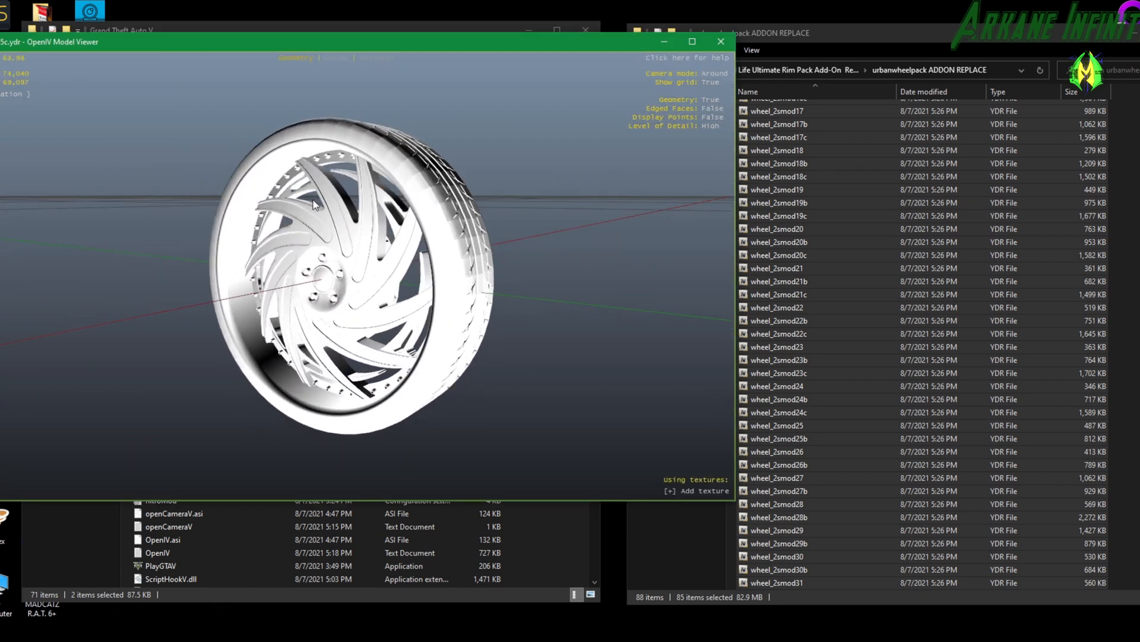
click(721, 42)
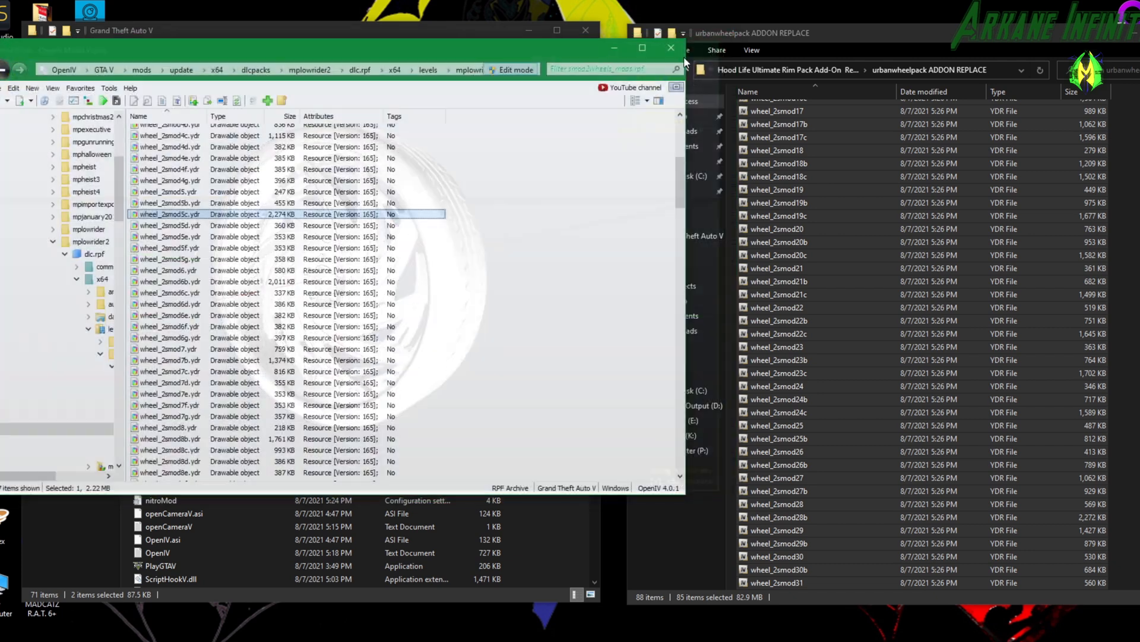
double_click(269, 324)
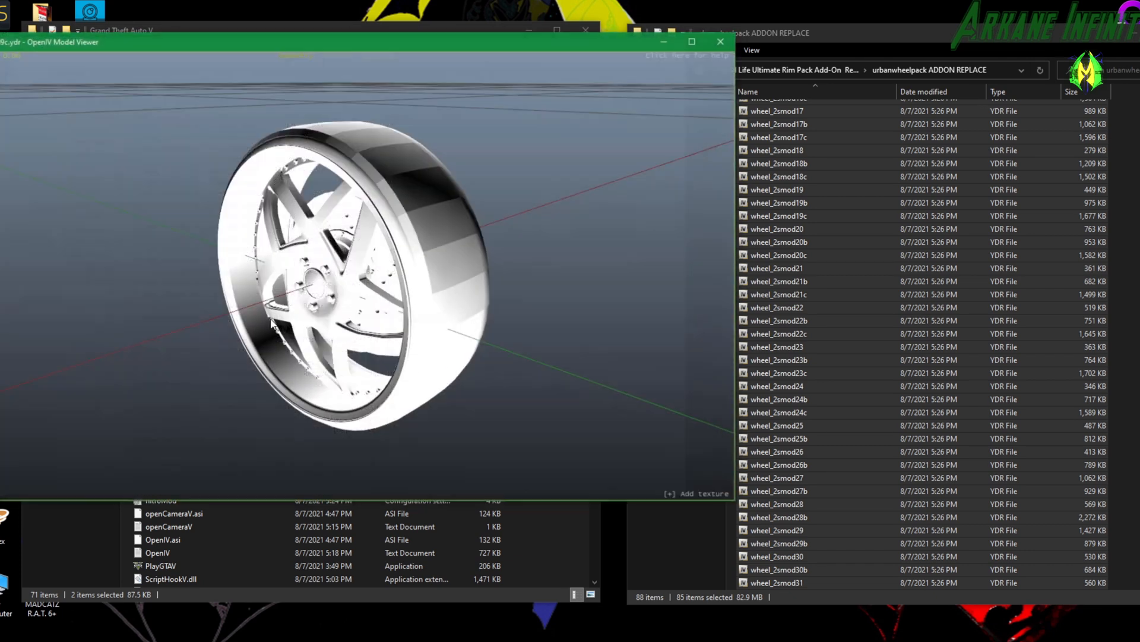
drag(271, 324, 446, 290)
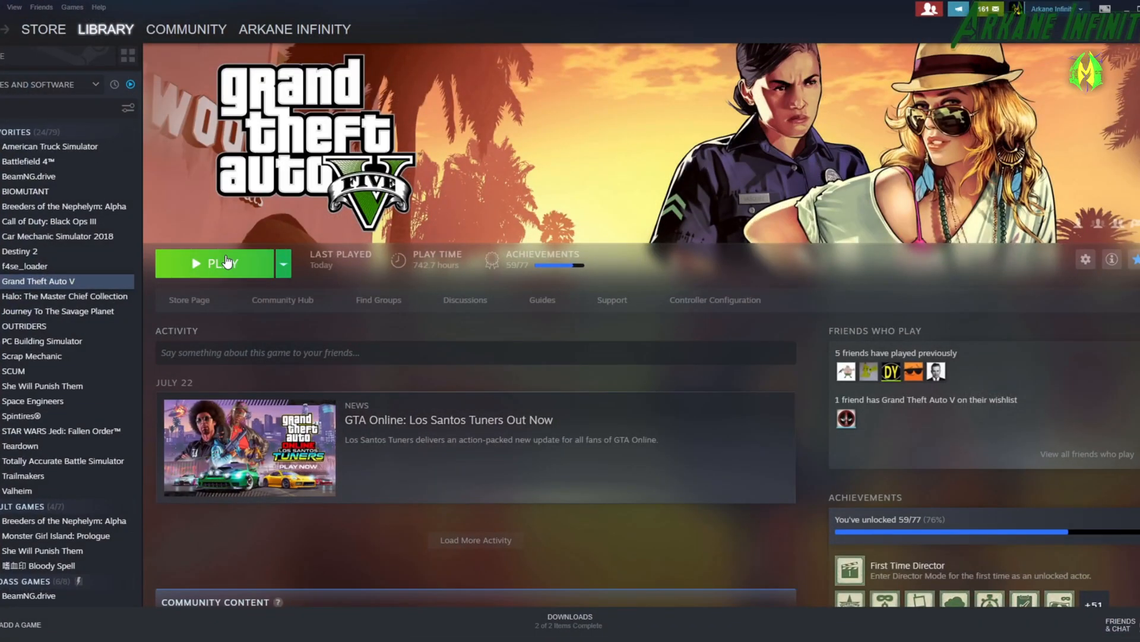
Spawn a Dewbauchee Vagner from the trainer's Super vehicle list in the running game and leave the trainer.
click(226, 261)
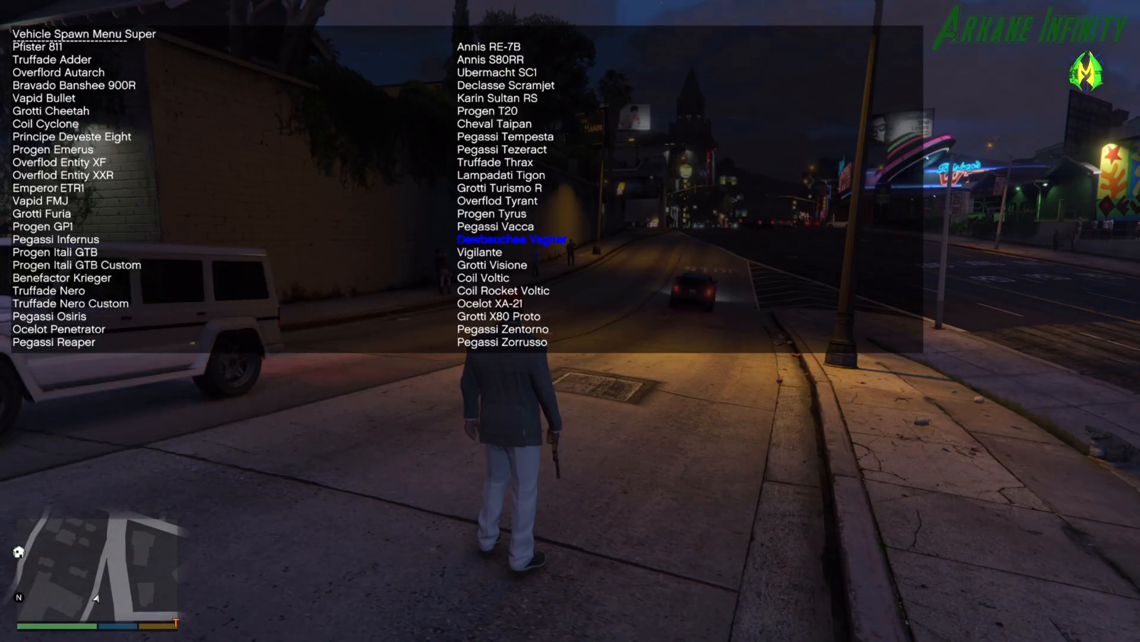
key(Return)
key(BackSpace)
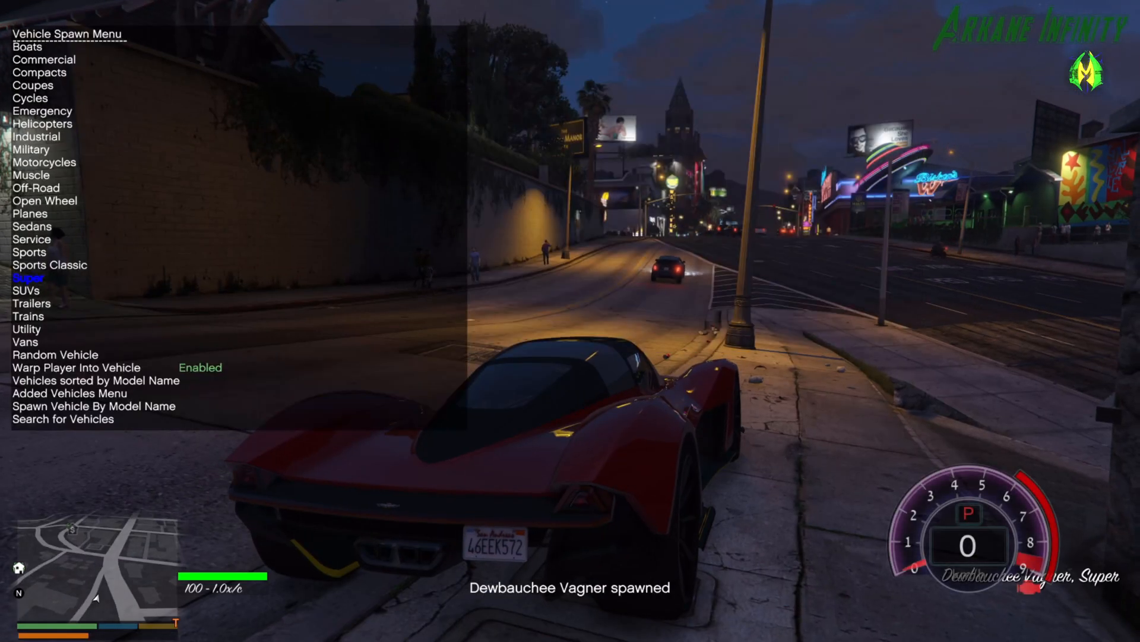
key(BackSpace)
key(BackSpace)
Drive the Vagner through the city streets and down Las Lagunas Blvd.
key(w)
key(w)
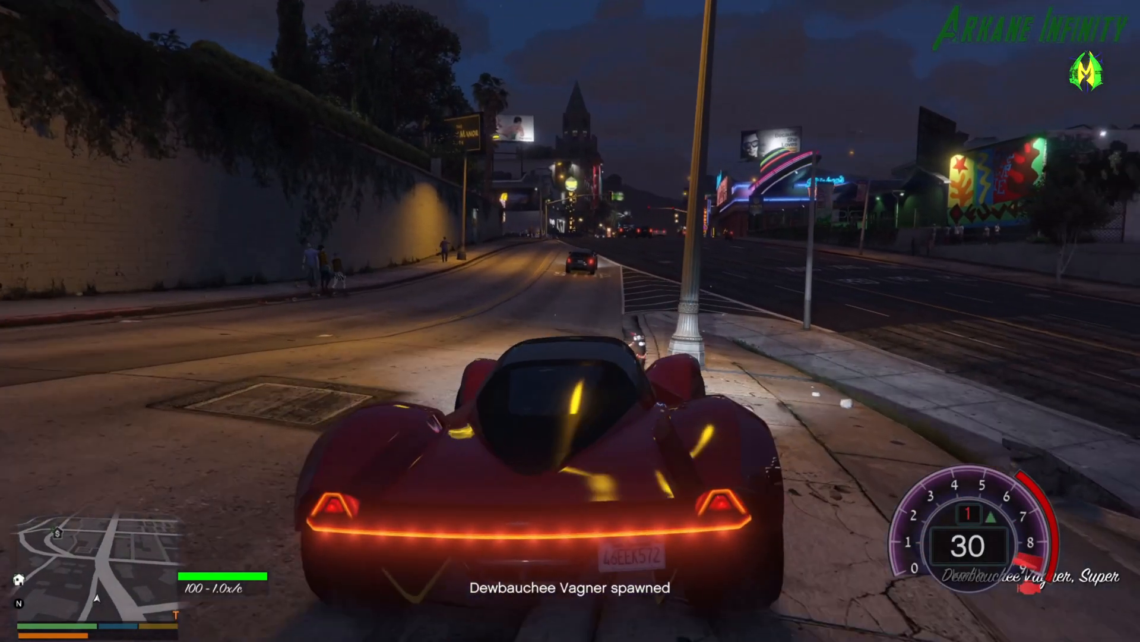
key(w)
key(d)
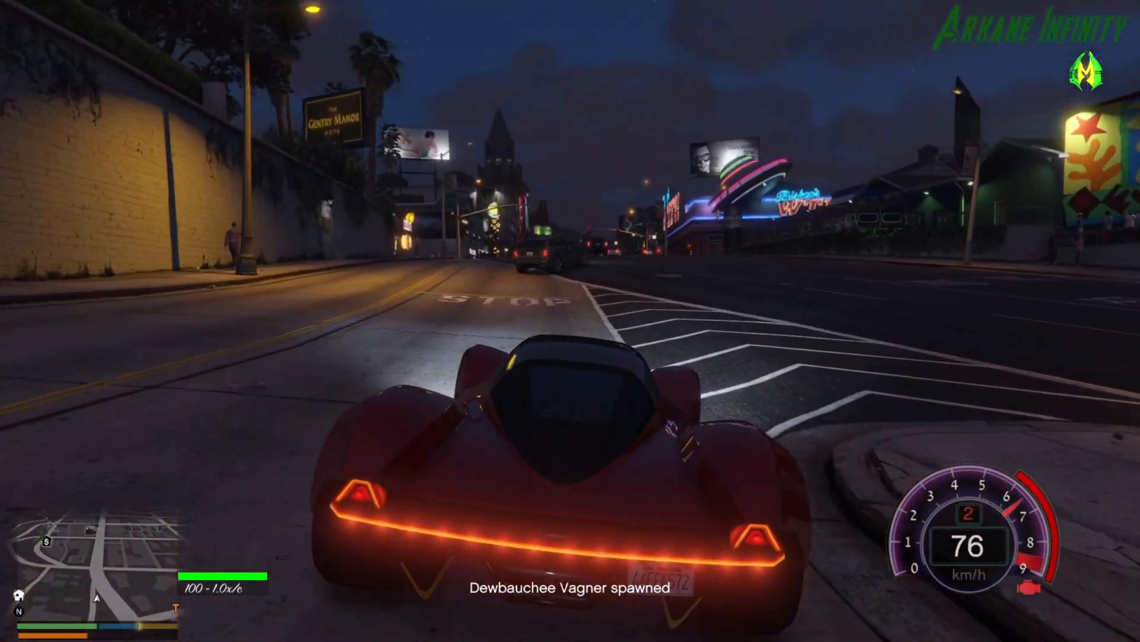
key(s)
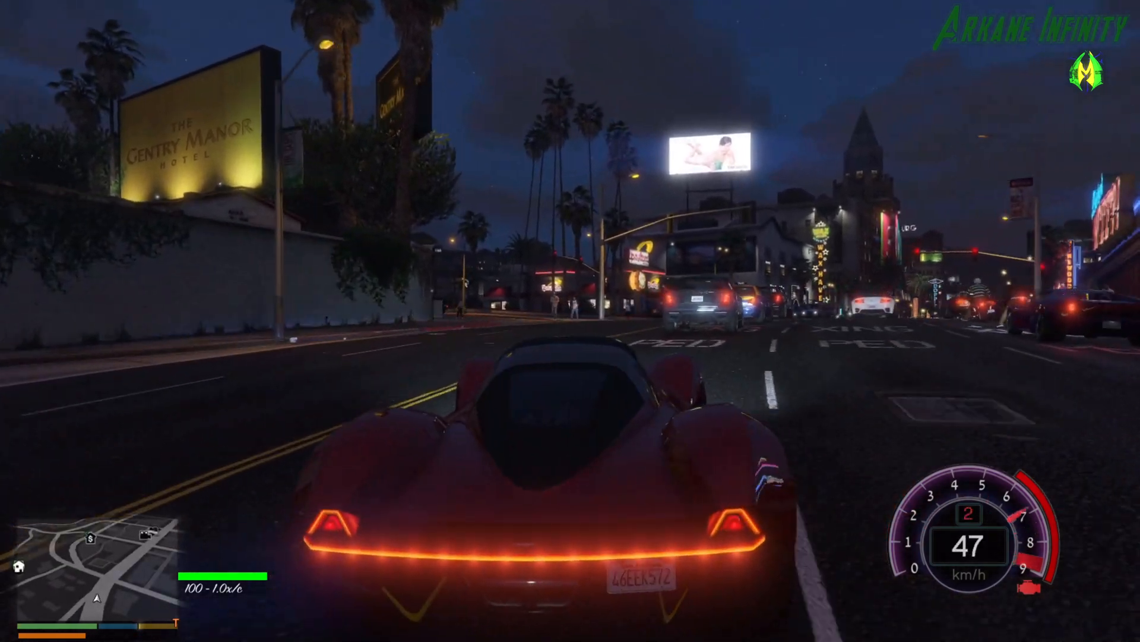
key(w)
key(d)
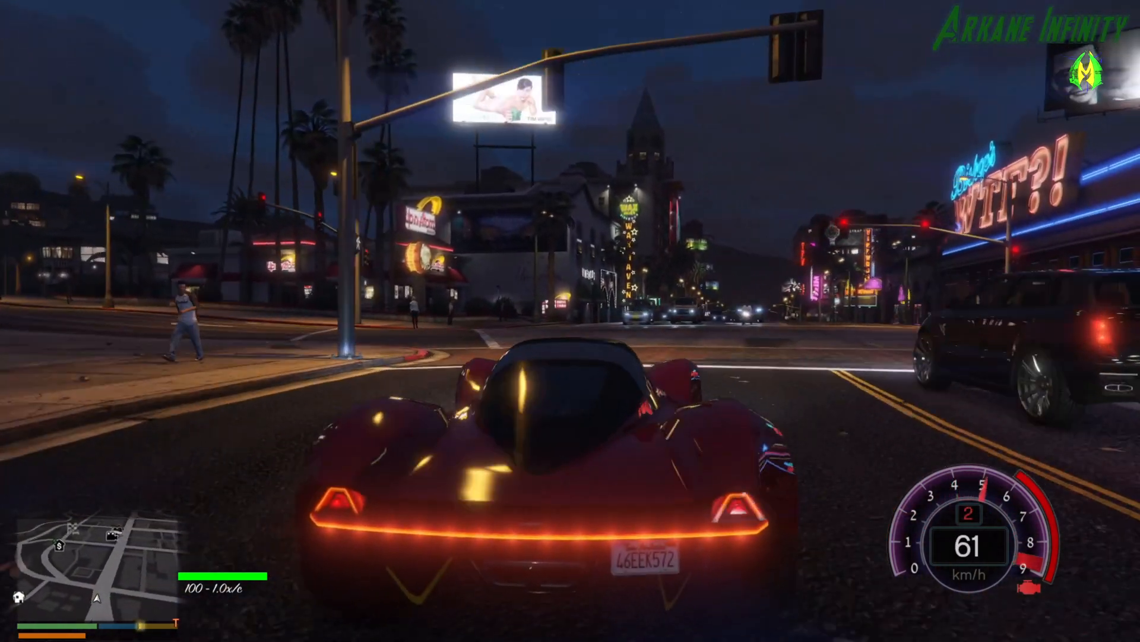
key(d)
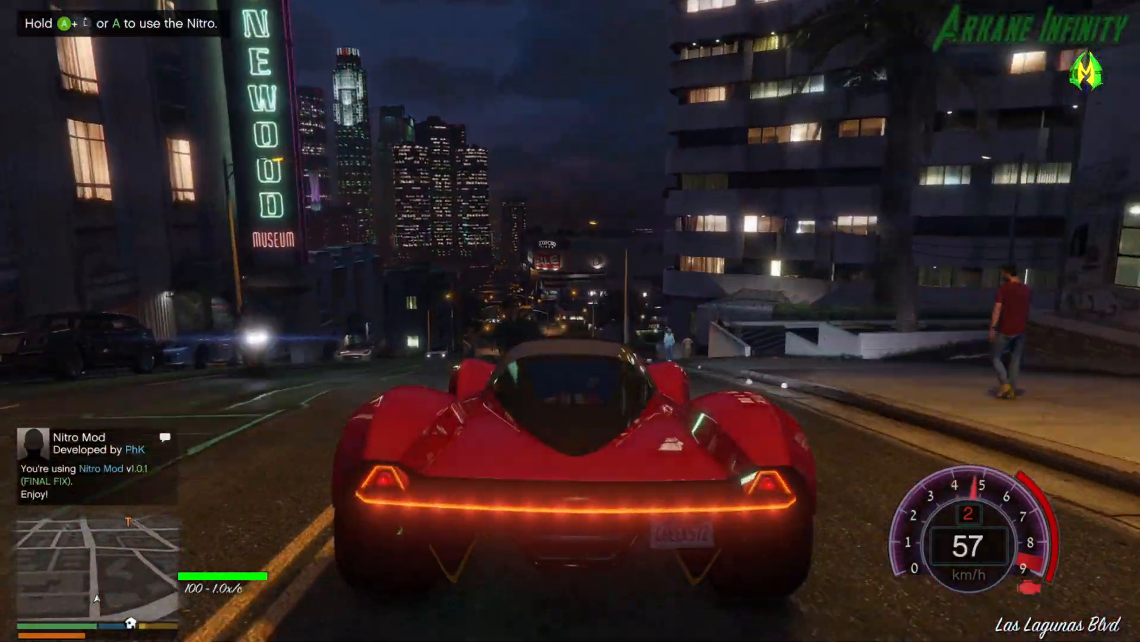
key(w)
key(w)
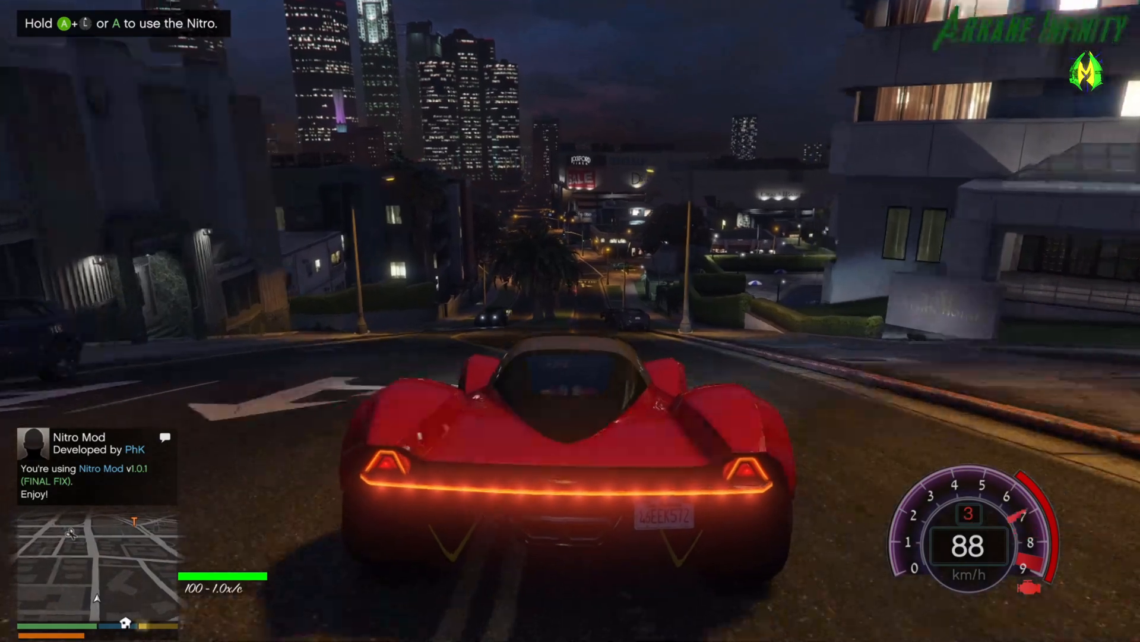
key(a)
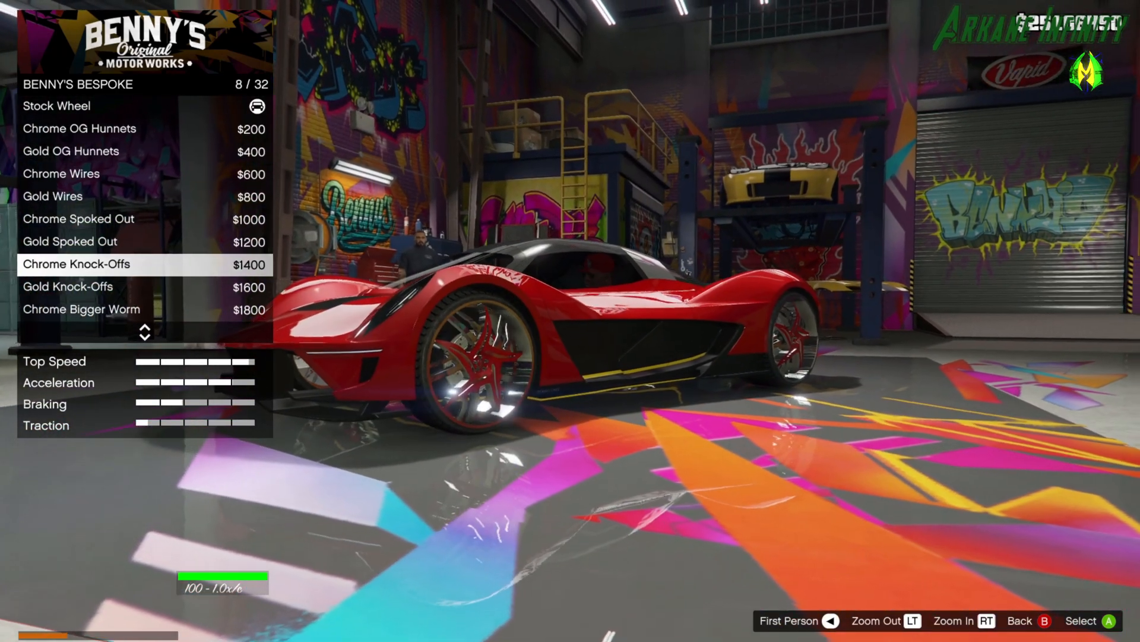
Browse the Benny's Bespoke wheels beyond Chrome Knock-Offs and steer the parked Vagner's front wheels to inspect the rims.
key(Down)
key(Down)
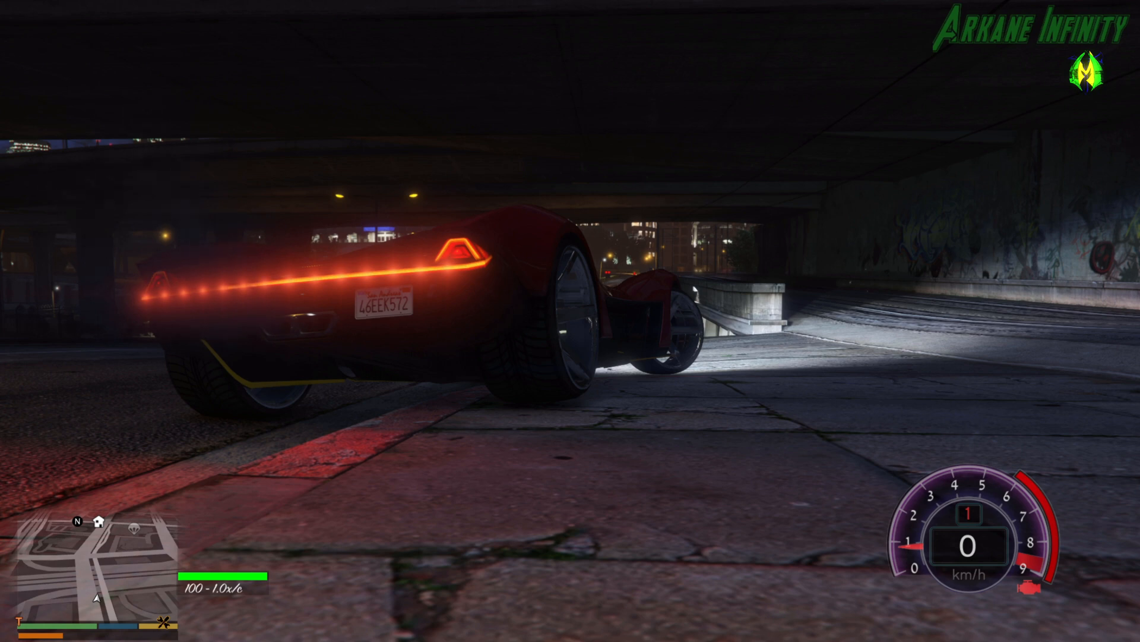
key(a)
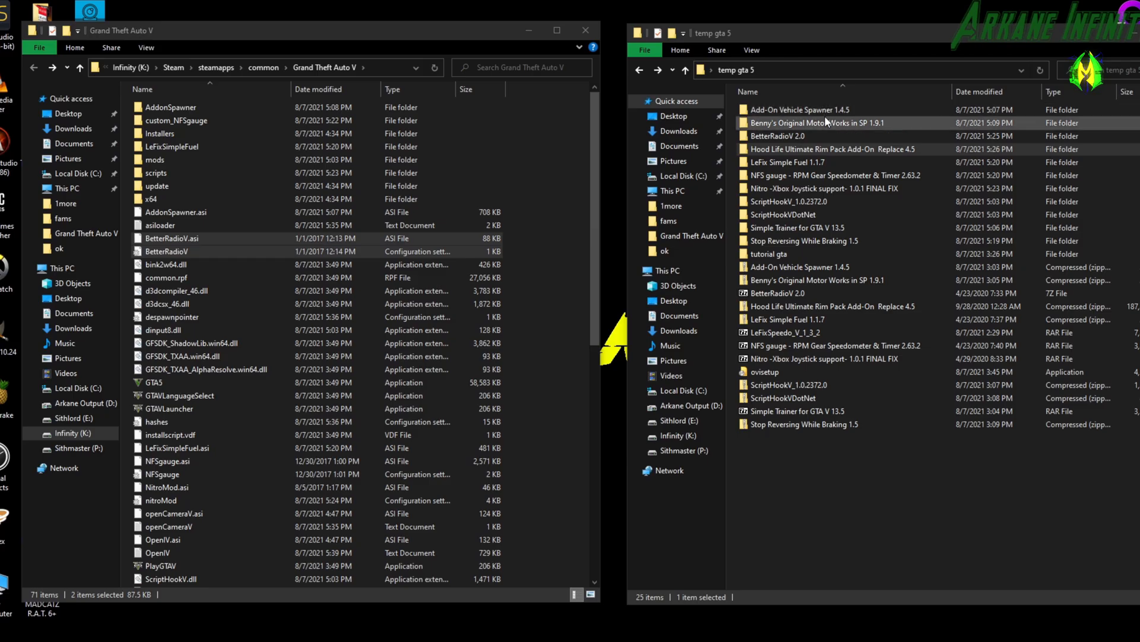
Select the extracted mod folders in temp gta 5 from Add-On Vehicle Spawner 1.4.5 through Stop Reversing While Braking 1.5.
click(827, 148)
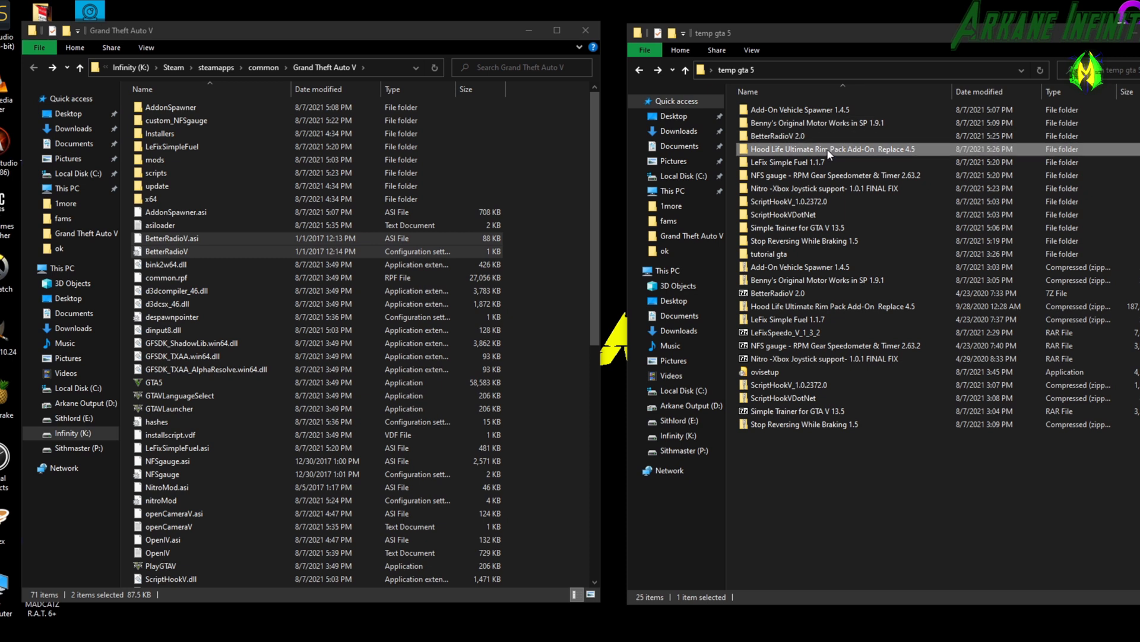
click(820, 111)
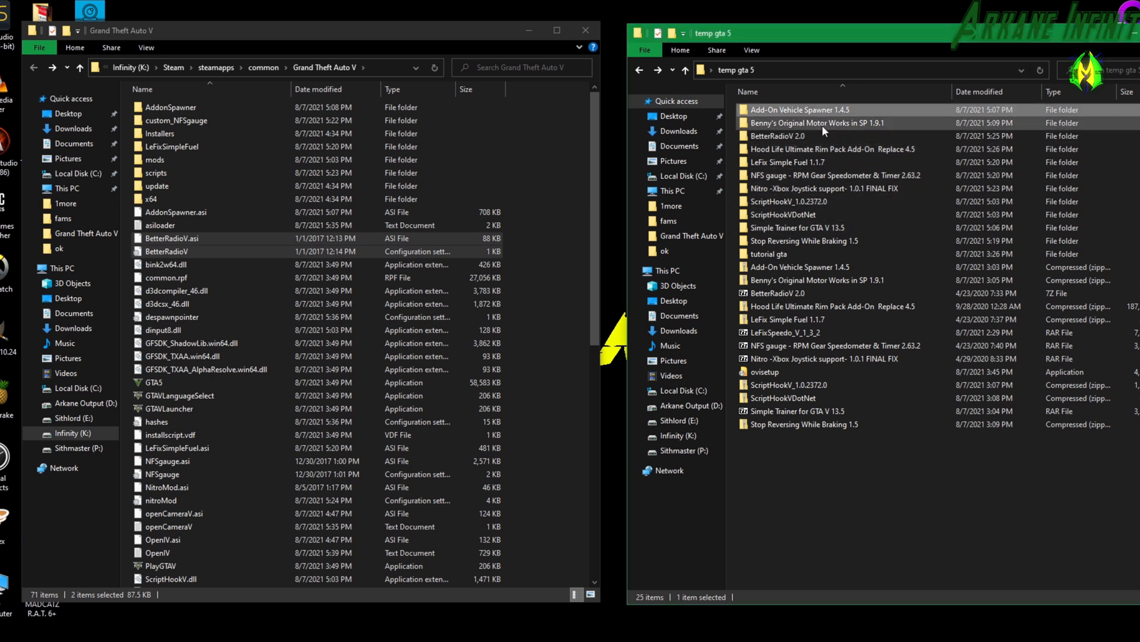
ctrl+click(822, 125)
ctrl+click(822, 134)
ctrl+click(822, 149)
ctrl+click(821, 162)
ctrl+shift+click(821, 241)
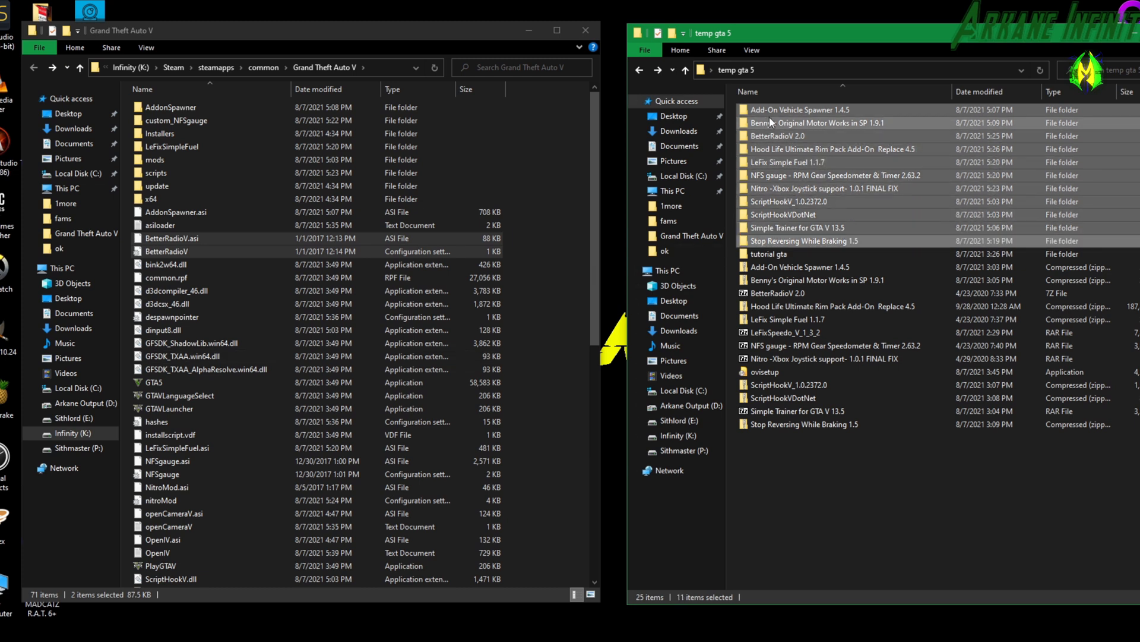
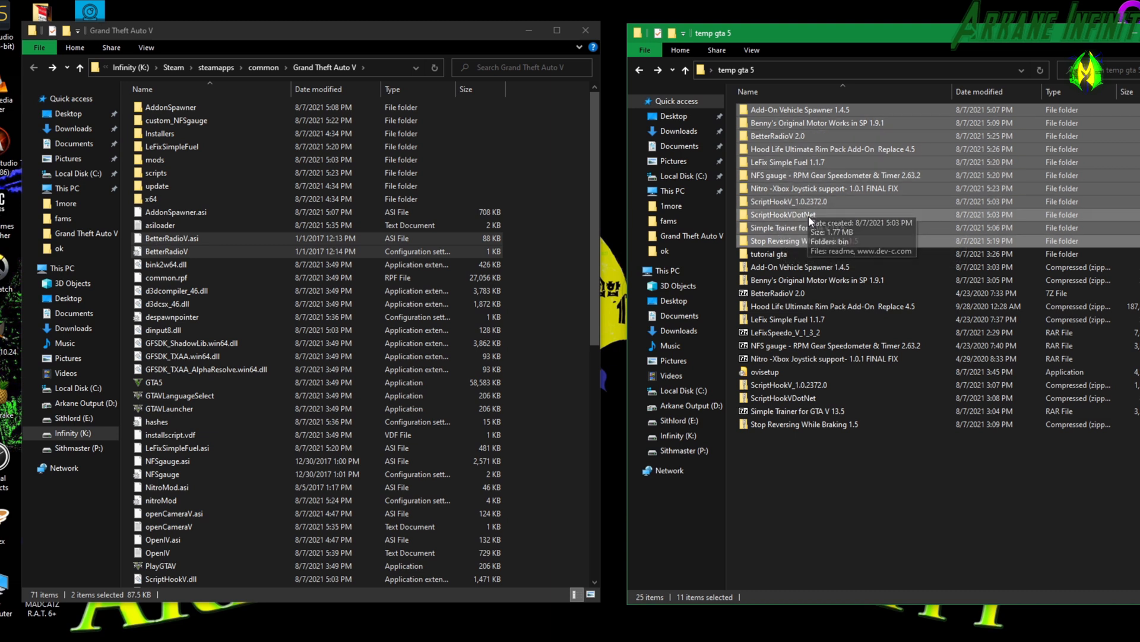
Try to delete the selected extracted mod folders from temp gta 5.
key(Delete)
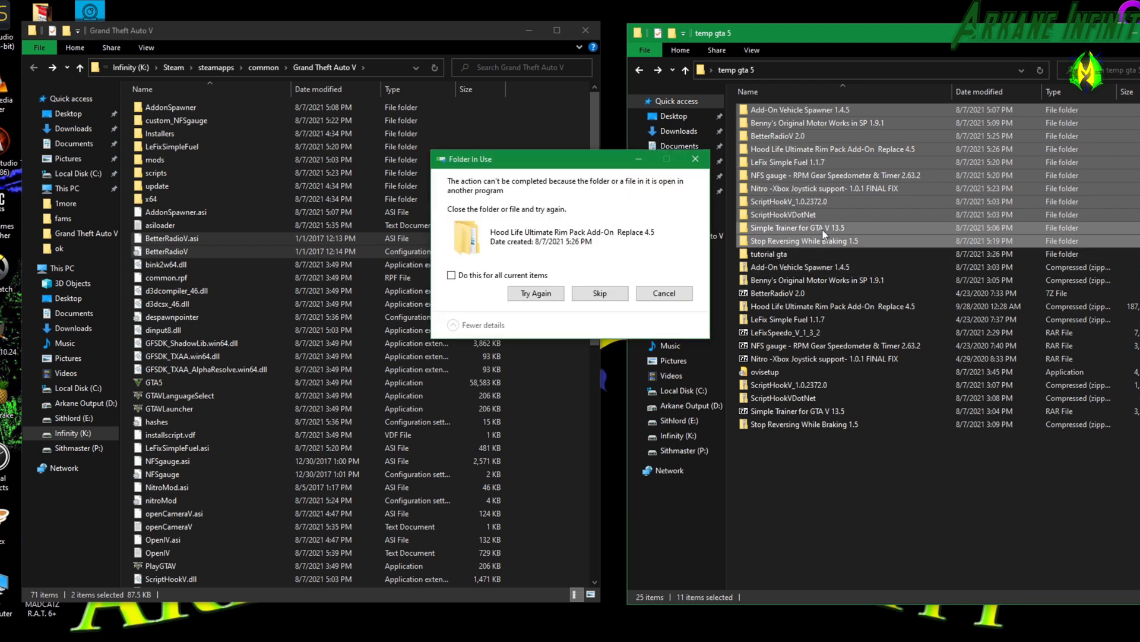
click(655, 289)
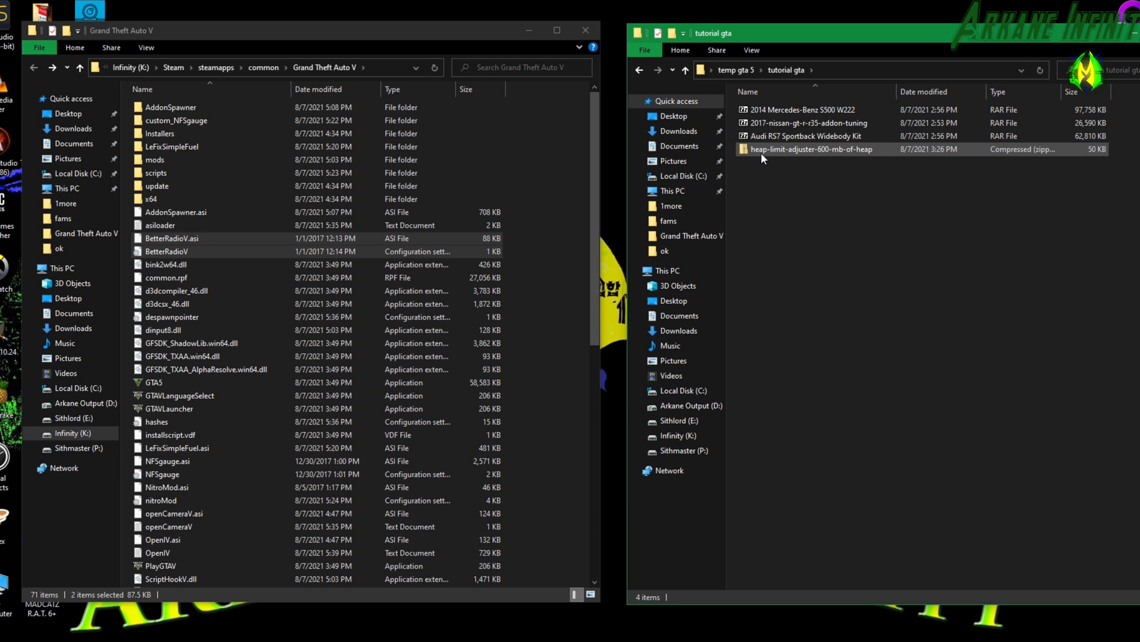
Extract the heap-limit-adjuster-600-mb-of-heap zip in the tutorial gta folder to its default destination.
right_click(832, 147)
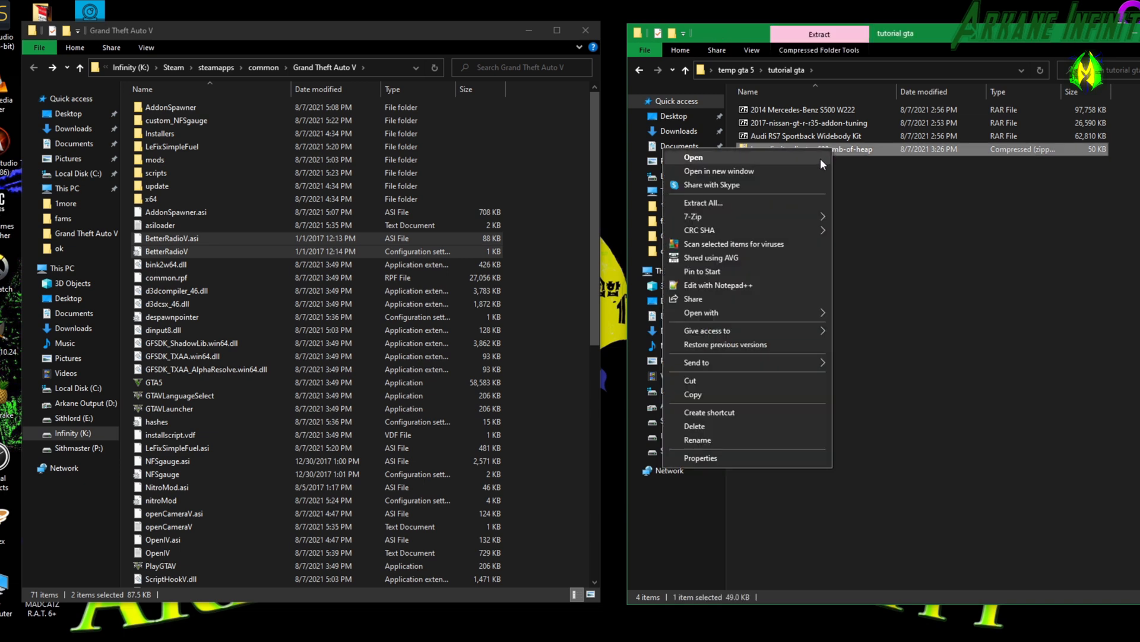
click(790, 201)
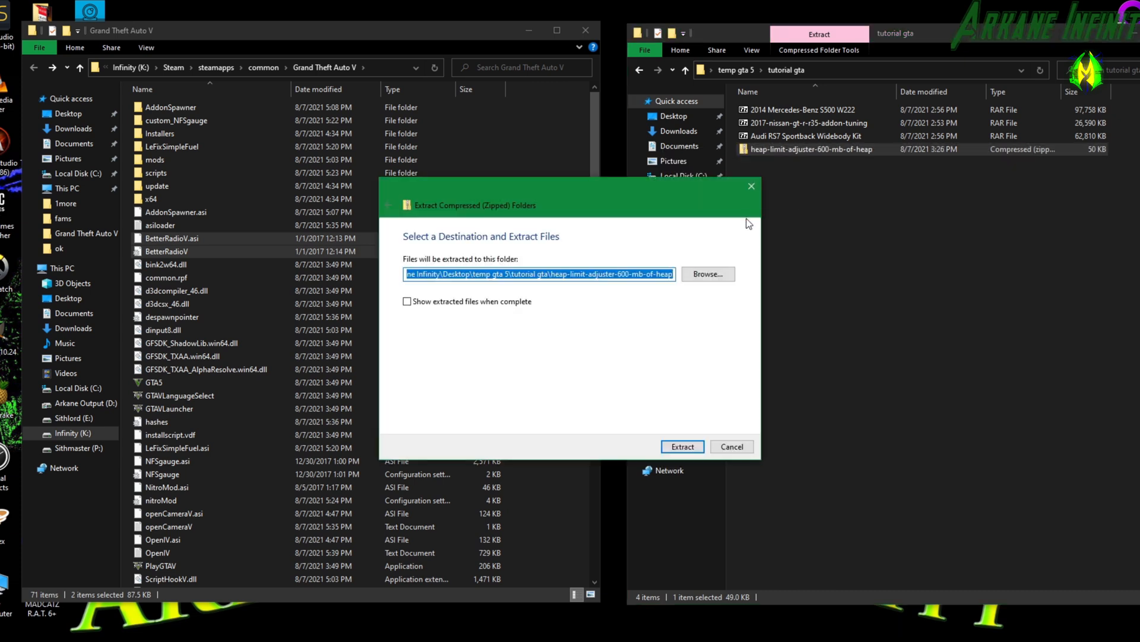
click(694, 450)
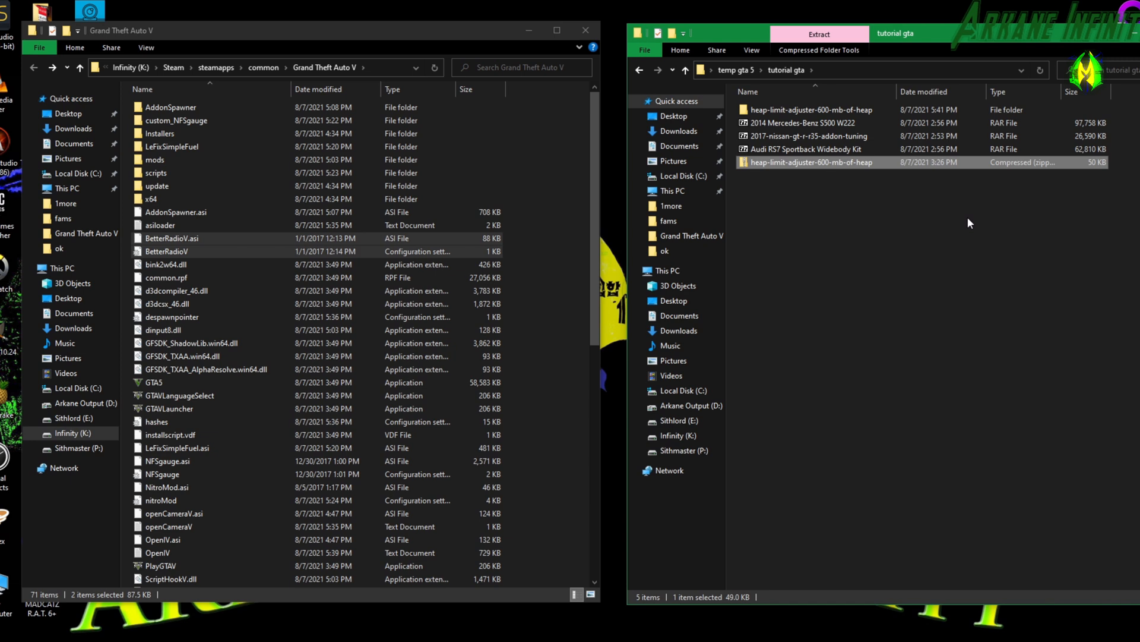
Copy GTAV.HeapAdjuster.asi from the extracted heap-limit-adjuster folder into the Grand Theft Auto V game folder.
click(789, 112)
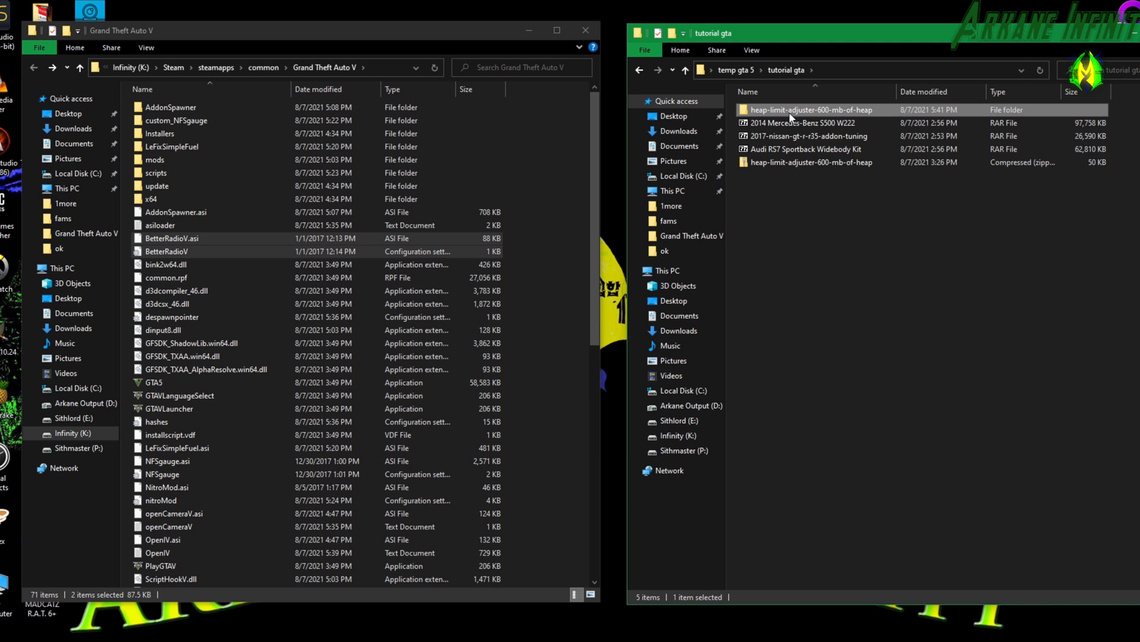
right_click(790, 117)
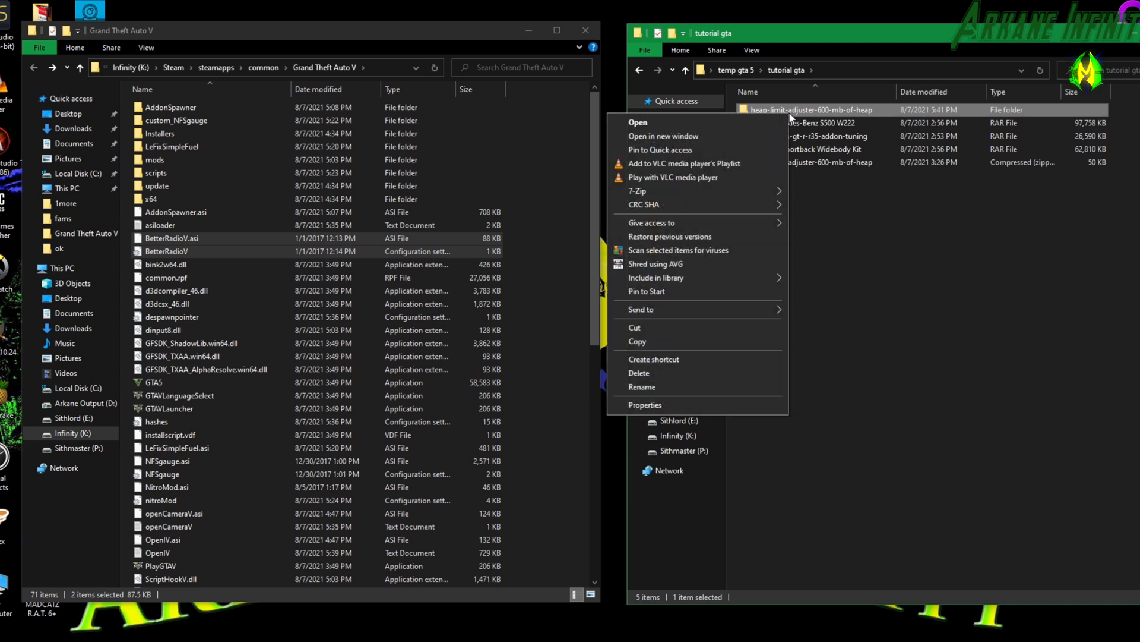
click(789, 111)
double_click(788, 111)
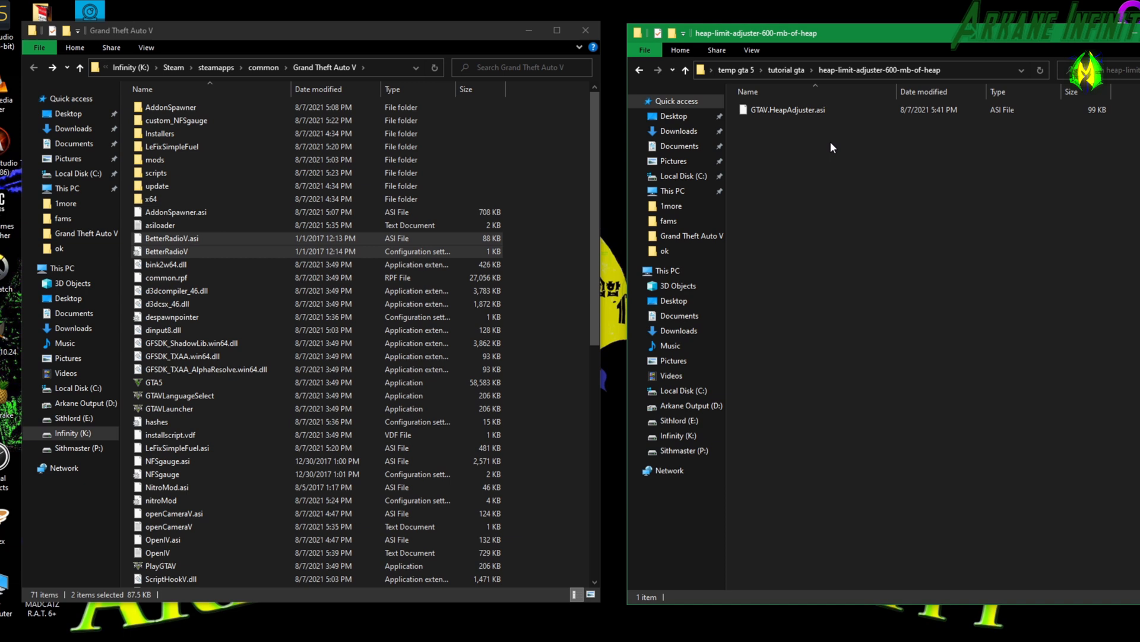
drag(816, 110, 273, 530)
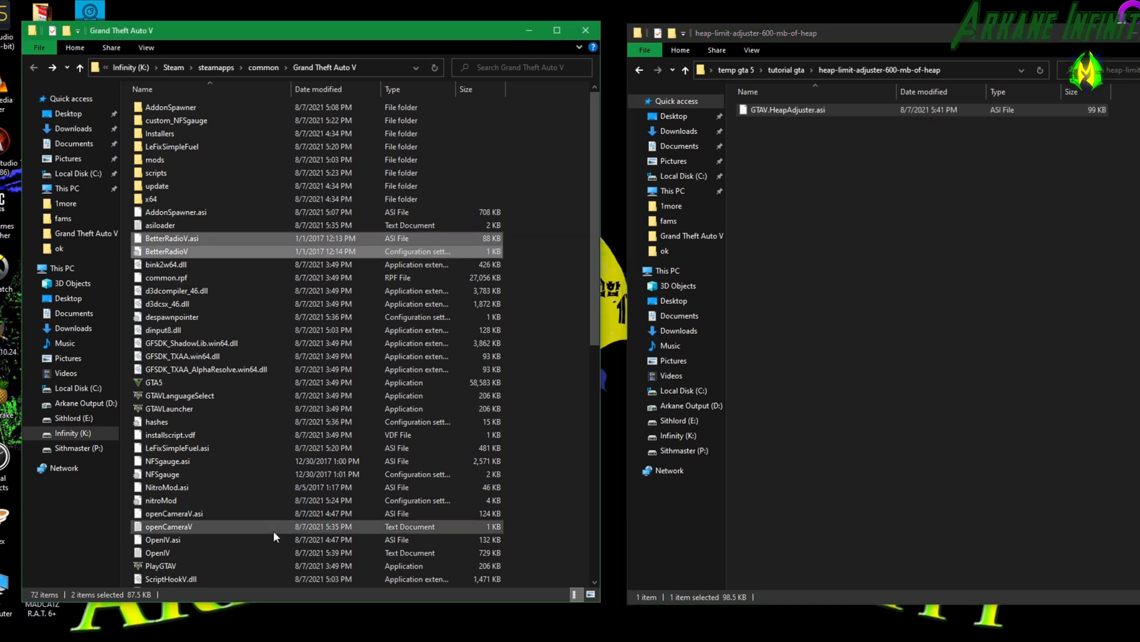
scroll(409, 414, up, 12)
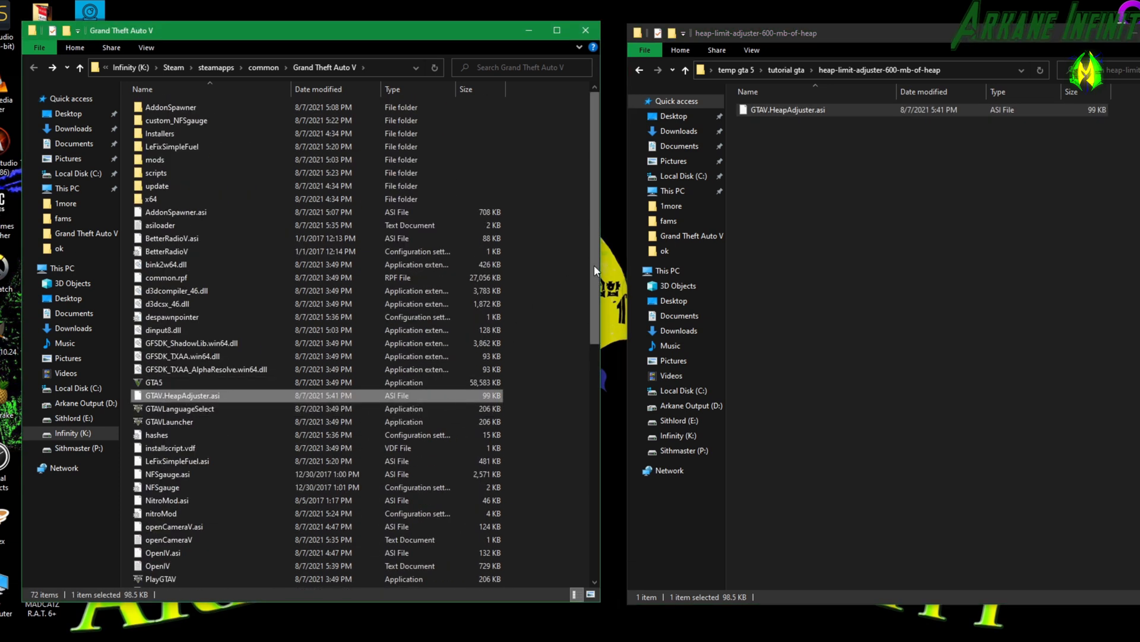
Extract the 2014 Mercedes-Benz S500 W222 archive in tutorial gta to its own subfolder with 7-Zip, keeping full pathnames.
click(639, 75)
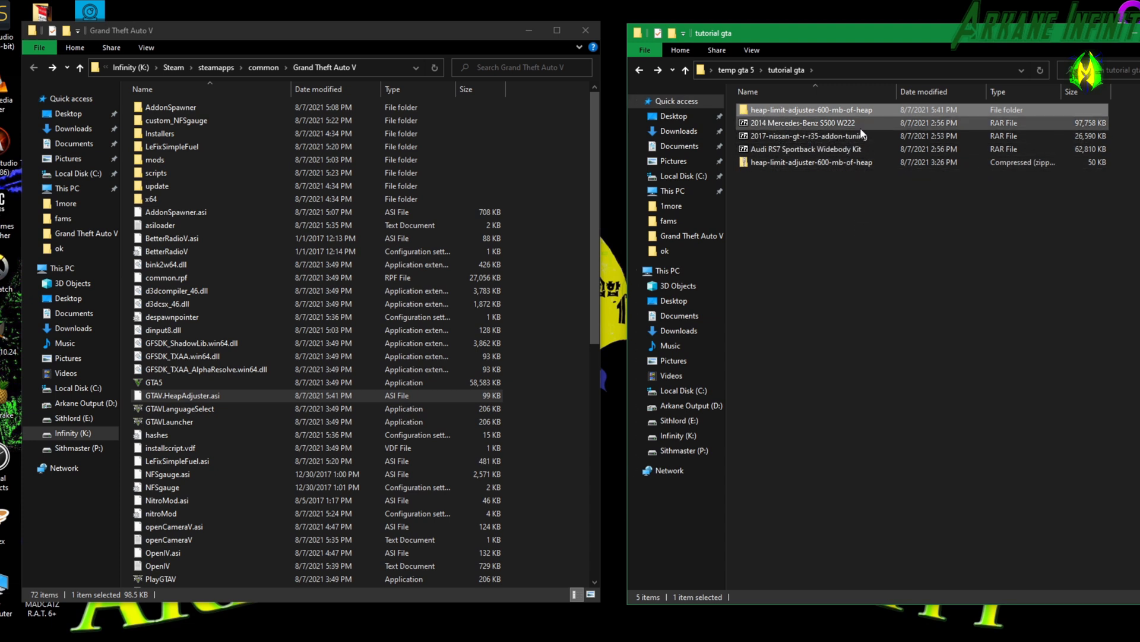
click(811, 121)
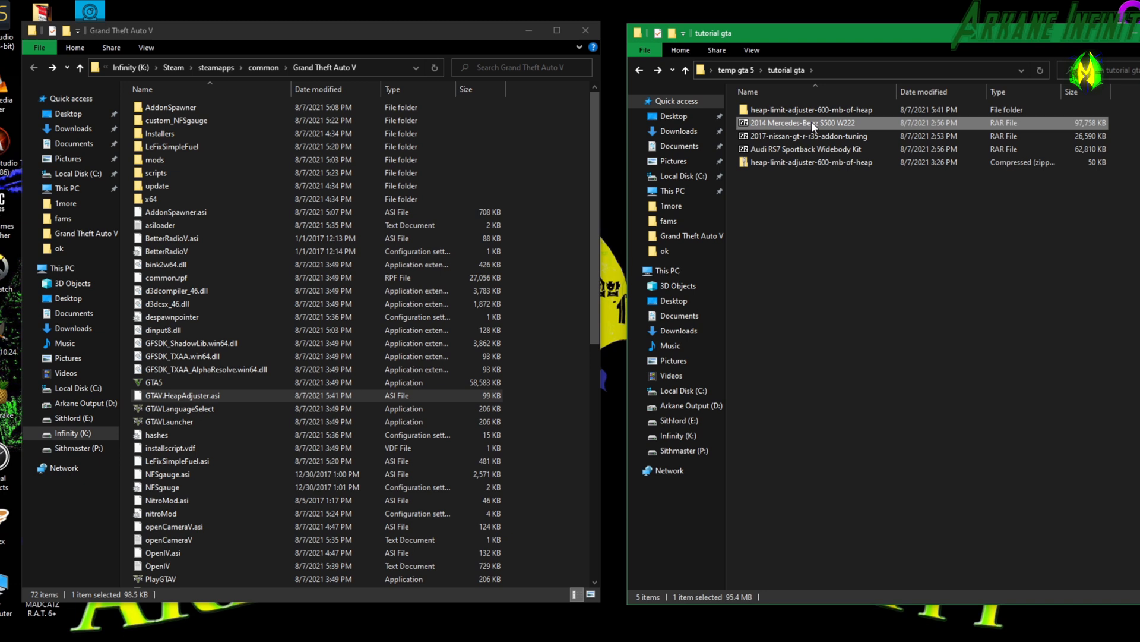
click(847, 137)
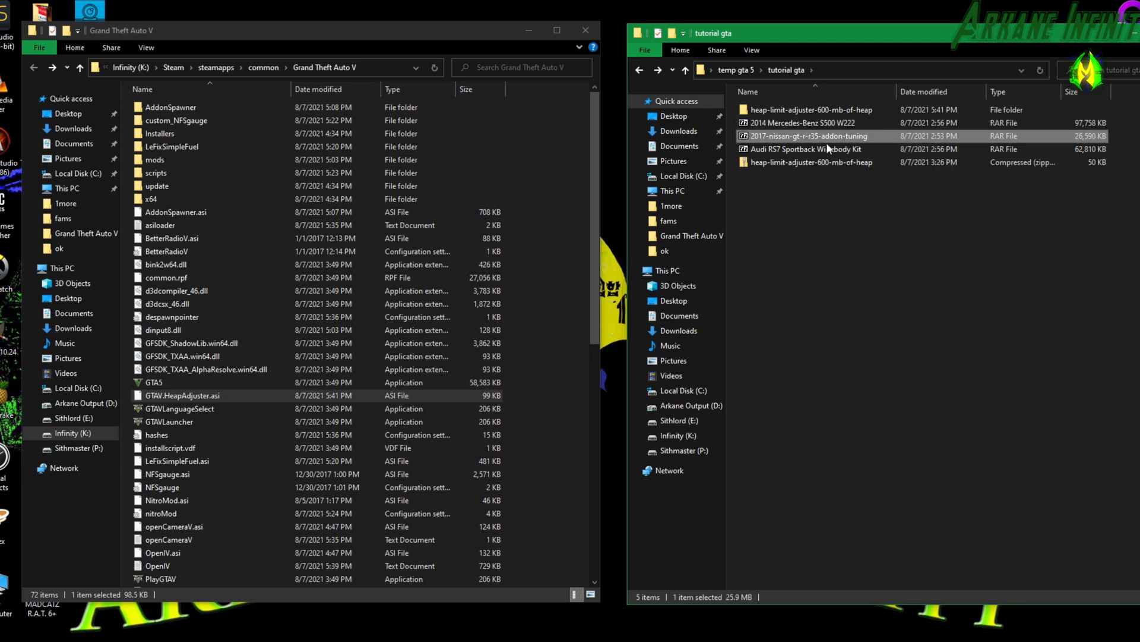
click(821, 150)
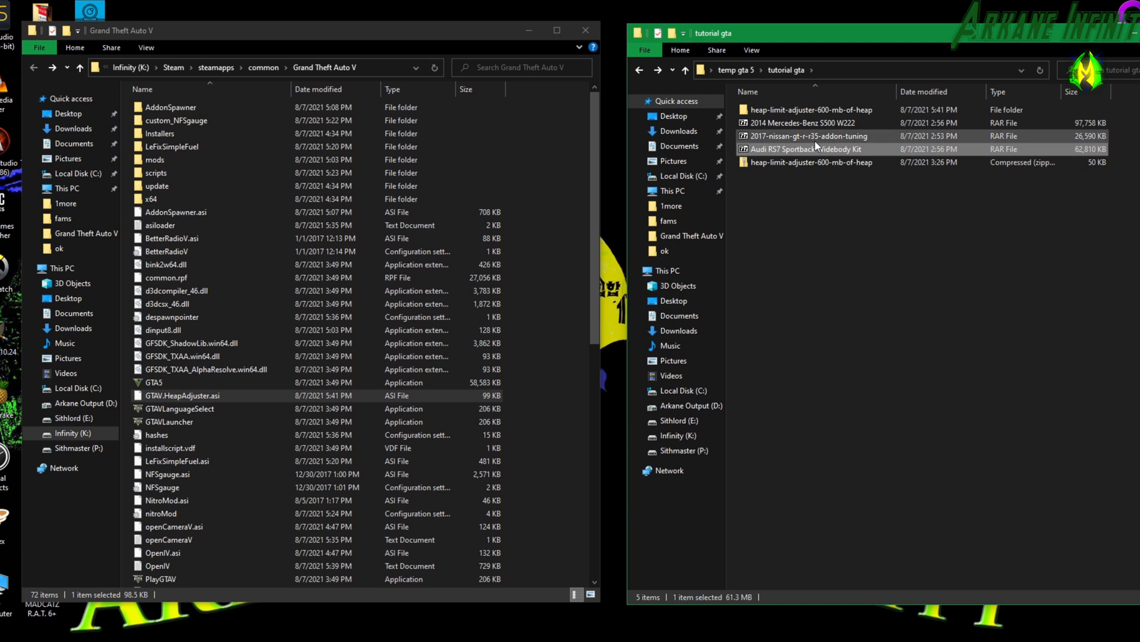
click(808, 122)
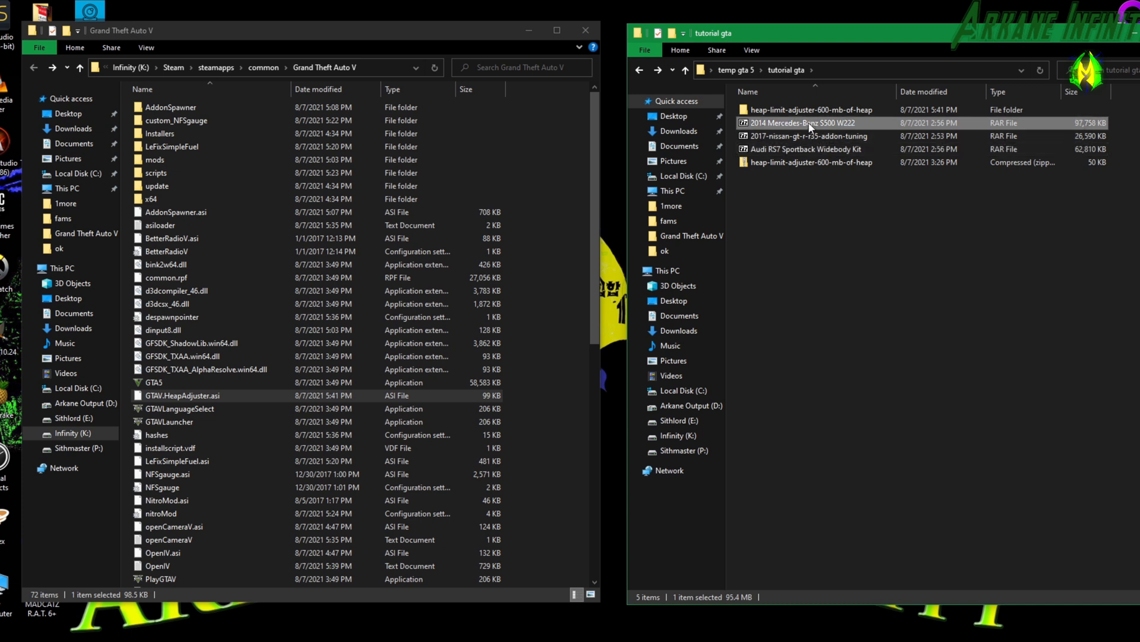
right_click(808, 123)
mouse_move(727, 161)
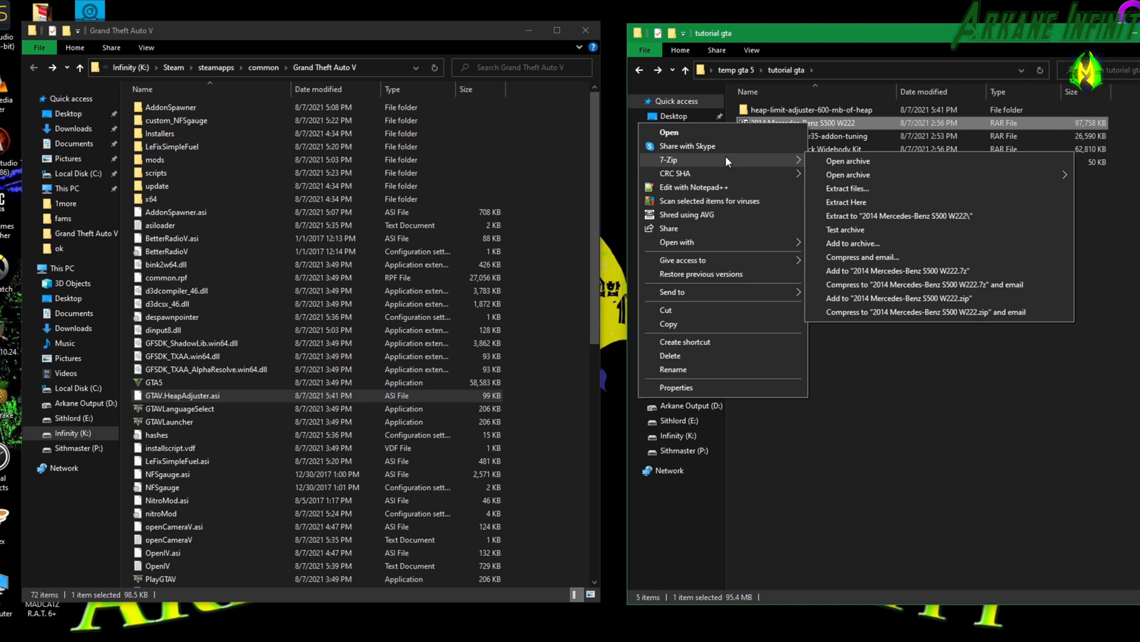
click(845, 187)
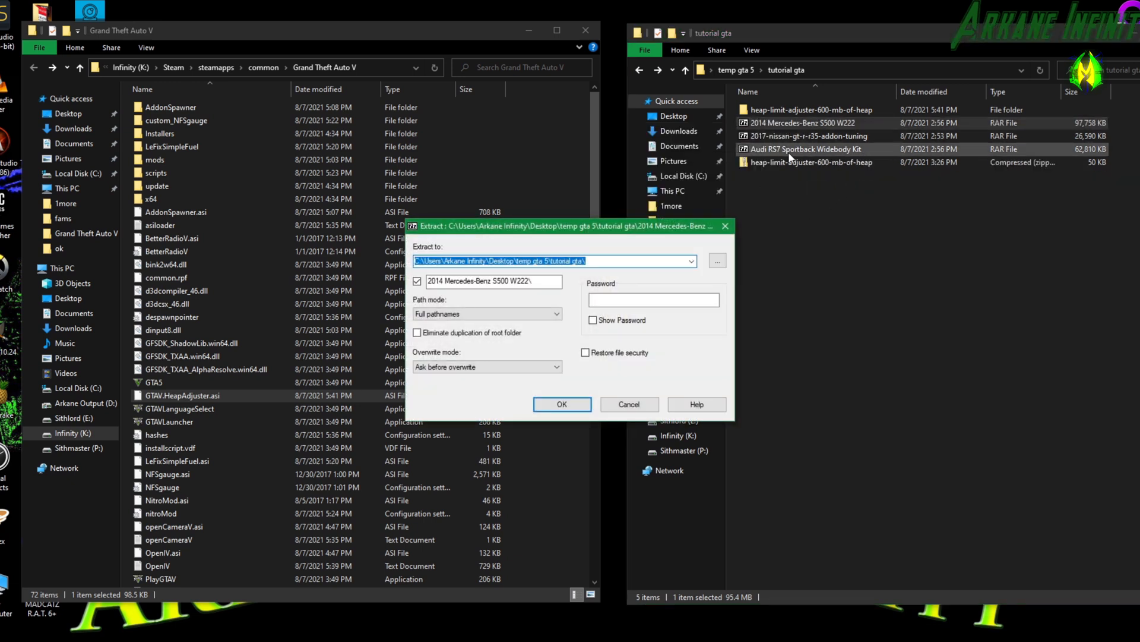
click(574, 406)
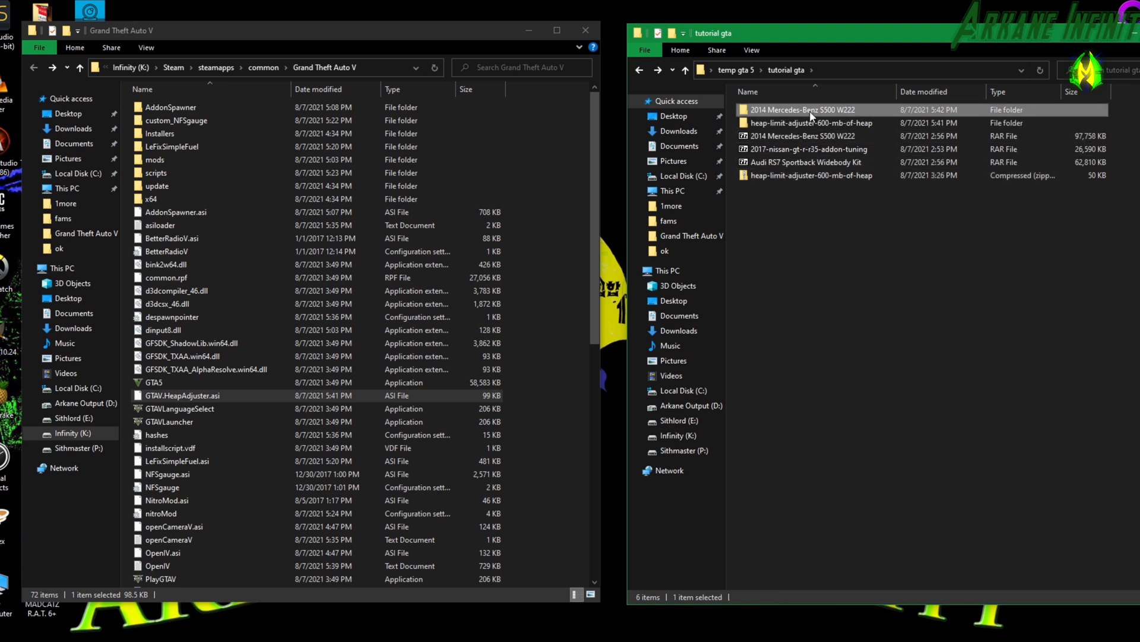
Look through the extracted Mercedes S500 W222 v2.2 folder, including the contents of Replace and its Front Bumper (LSC) subfolder.
double_click(810, 111)
double_click(810, 111)
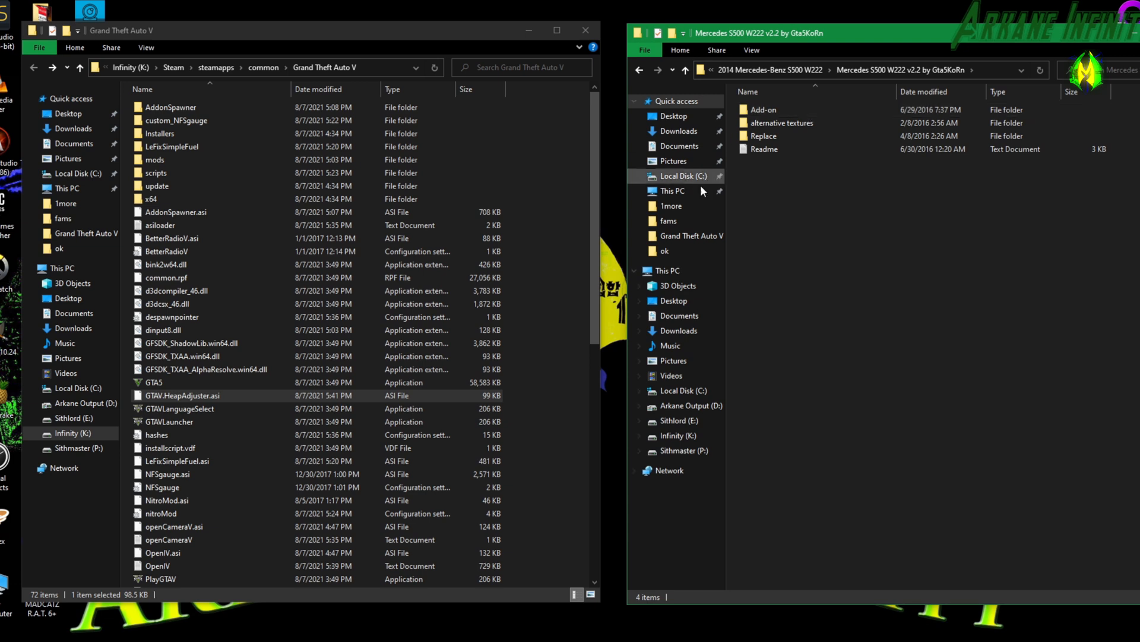
click(773, 122)
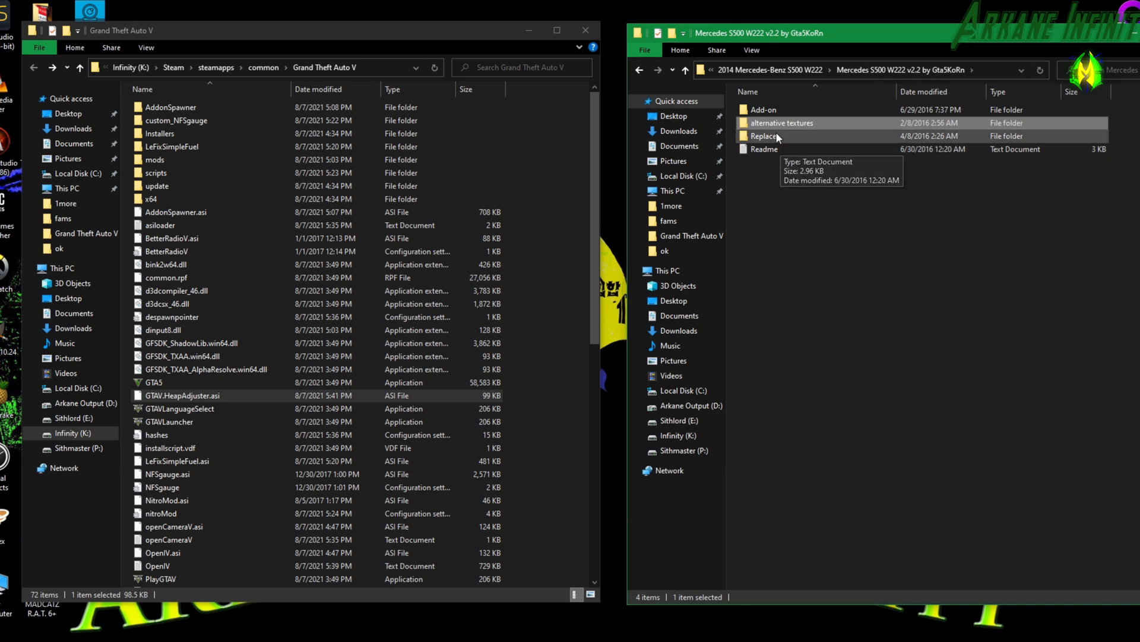
double_click(776, 136)
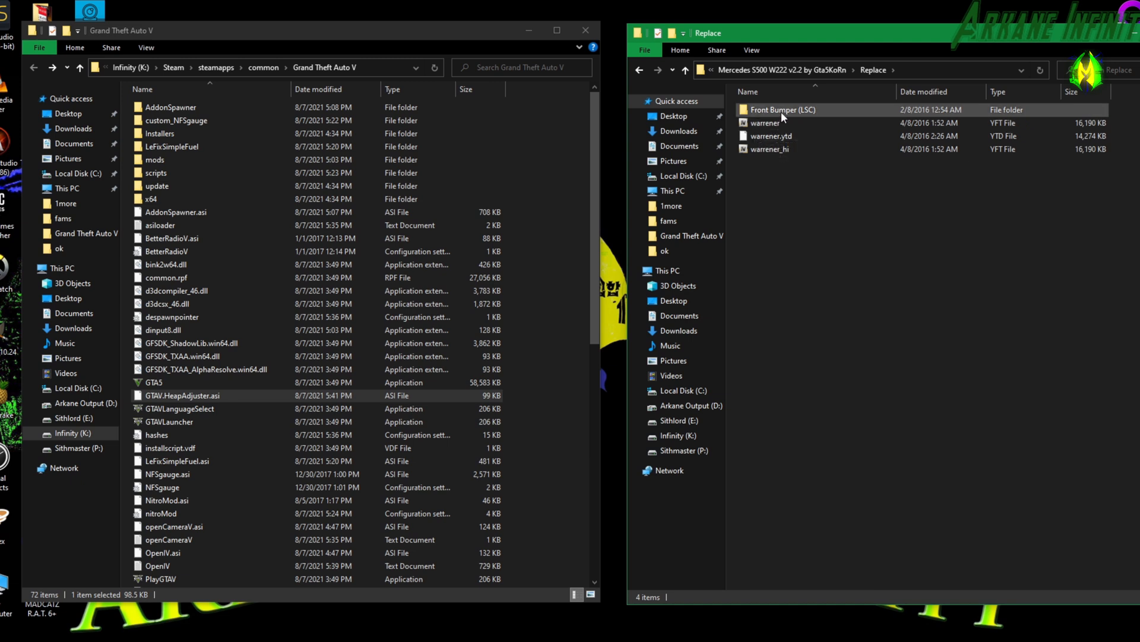
double_click(782, 112)
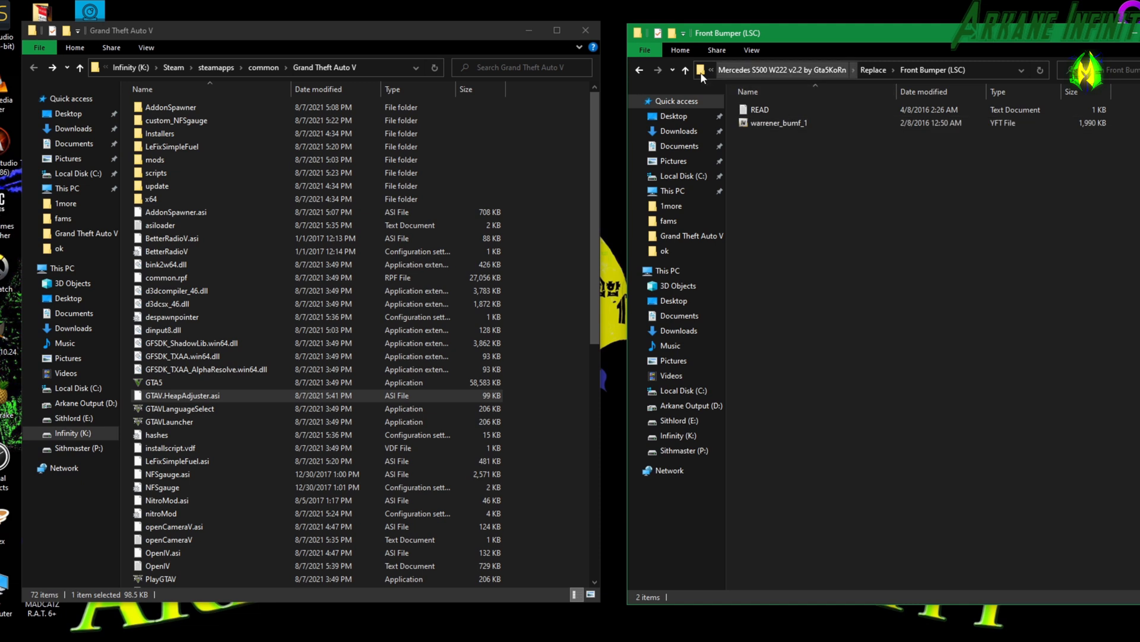
click(640, 66)
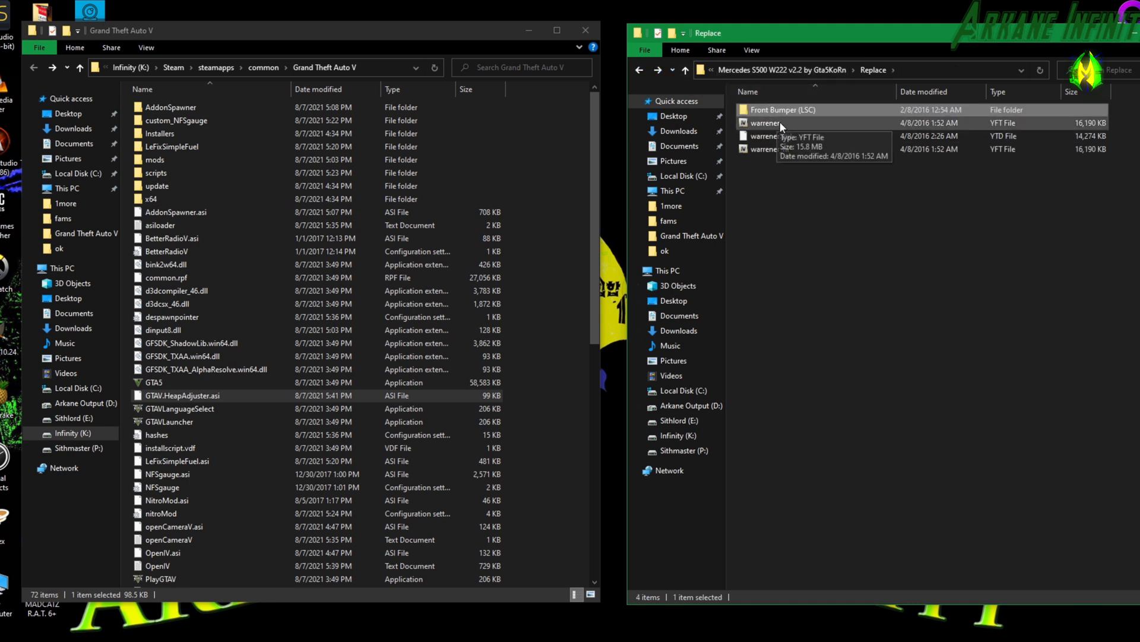
click(639, 71)
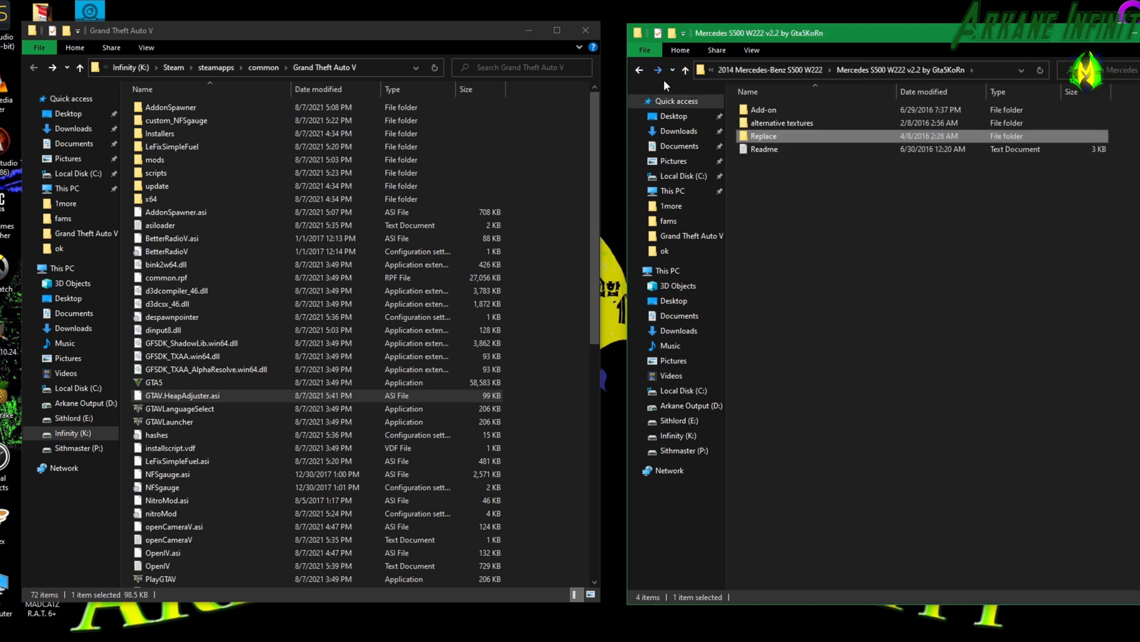
Read the Mercedes mod's Readme, highlight the Installation (Replace) instructions, and move the Notepad window out of the way.
double_click(772, 148)
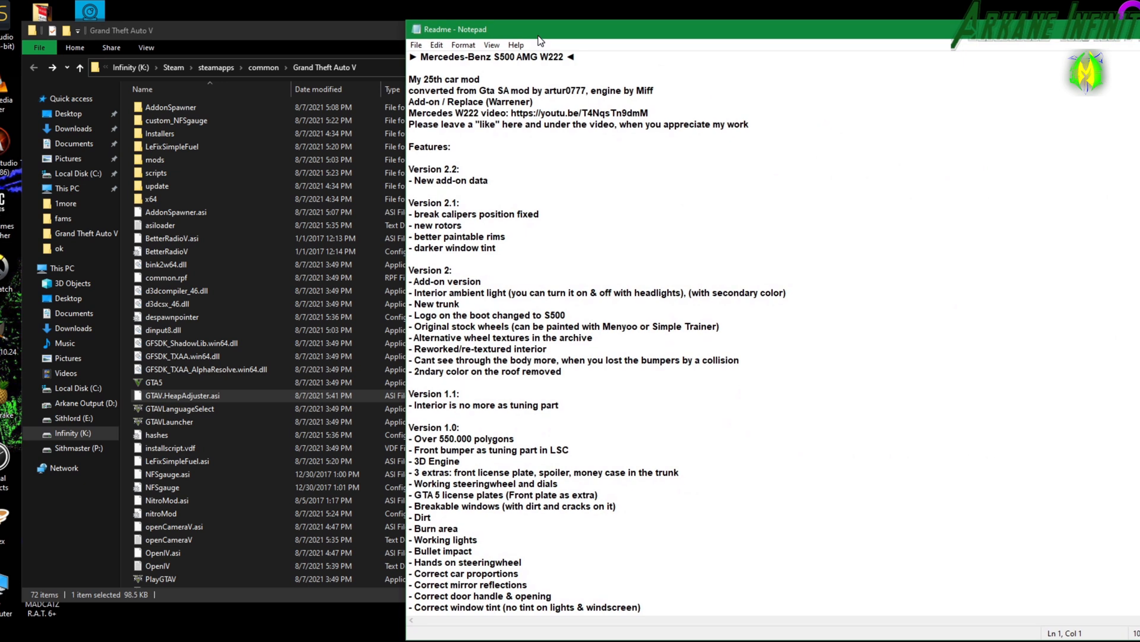
drag(537, 32, 535, 29)
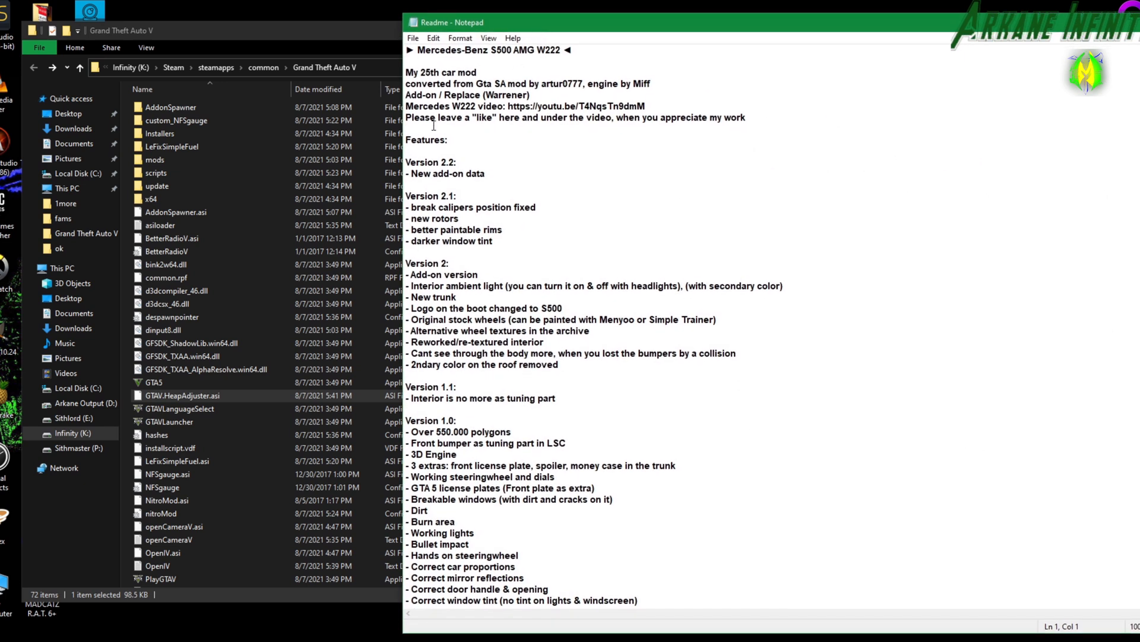
scroll(484, 209, down, 10)
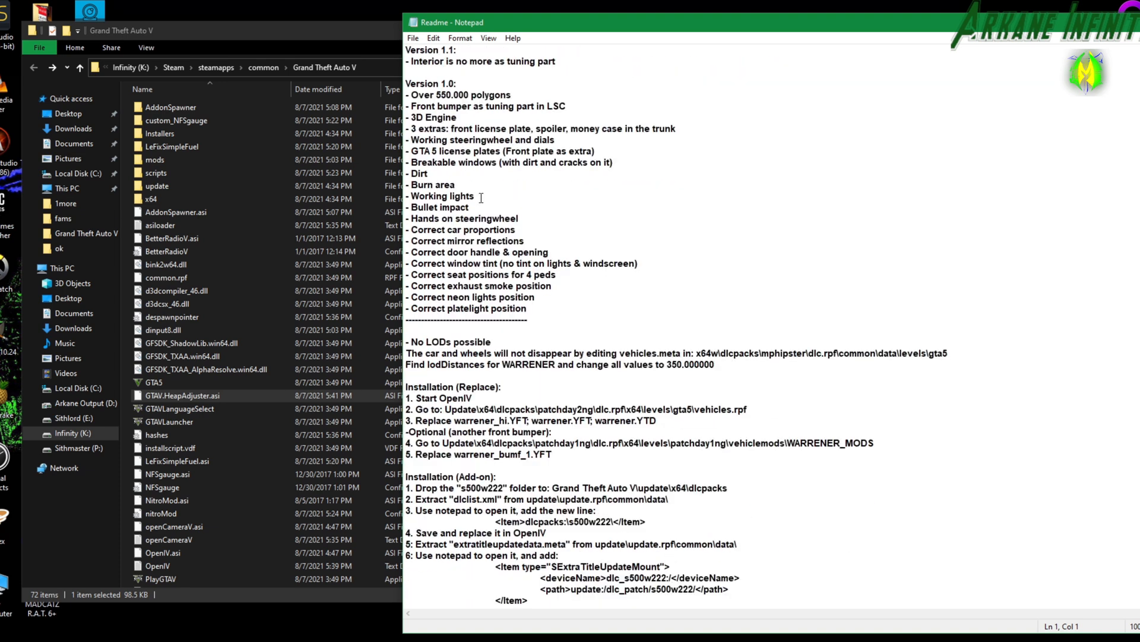
scroll(481, 198, down, 3)
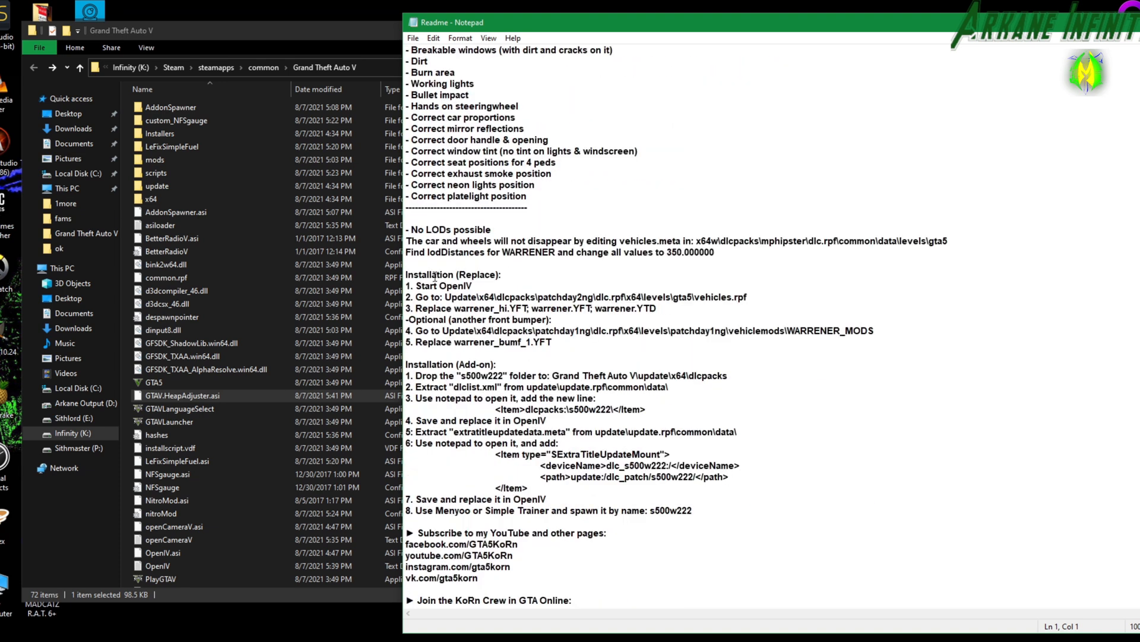
drag(406, 275, 891, 343)
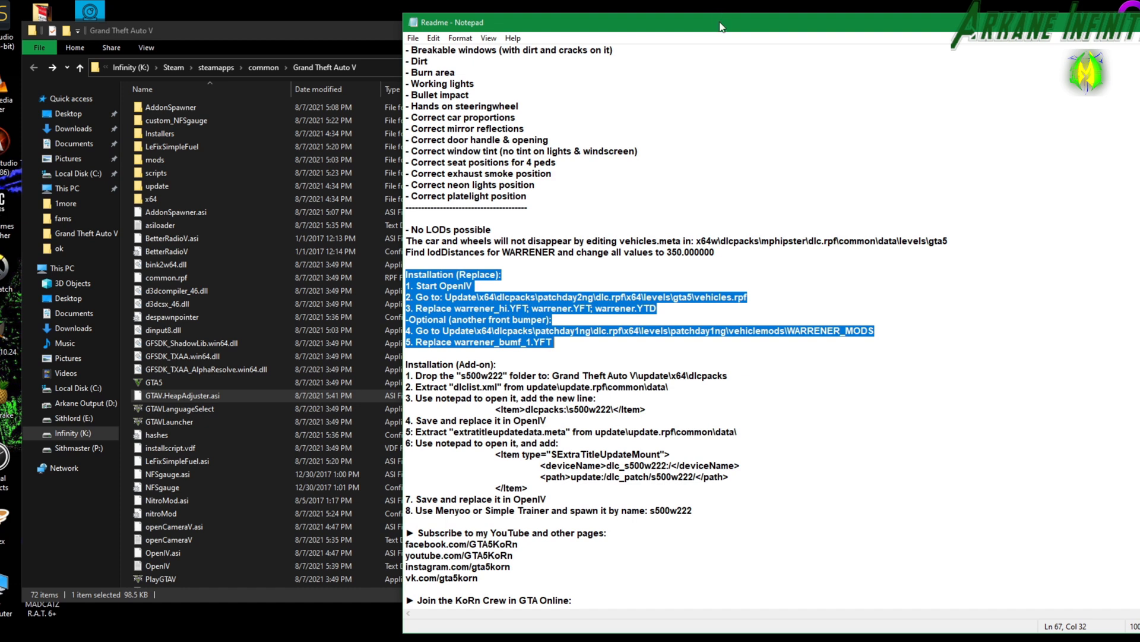
drag(721, 26, 1139, 86)
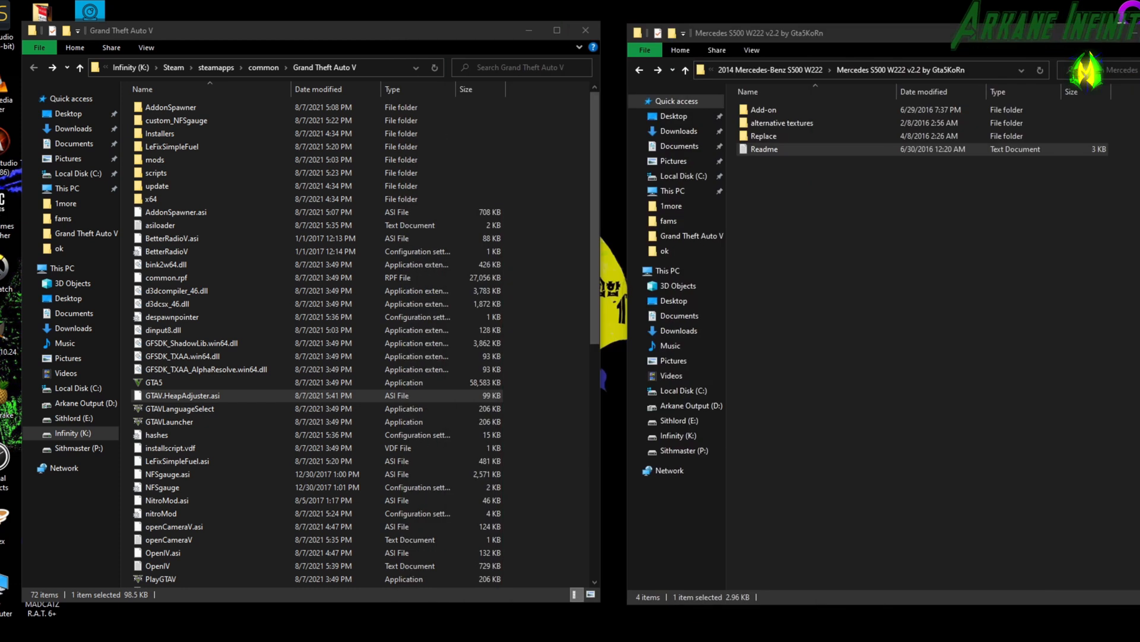
Switch to OpenIV, place its window beside the mod folder, and open the Mercedes mod's Replace folder in File Explorer.
key(alt+Tab)
drag(507, 44, 539, 47)
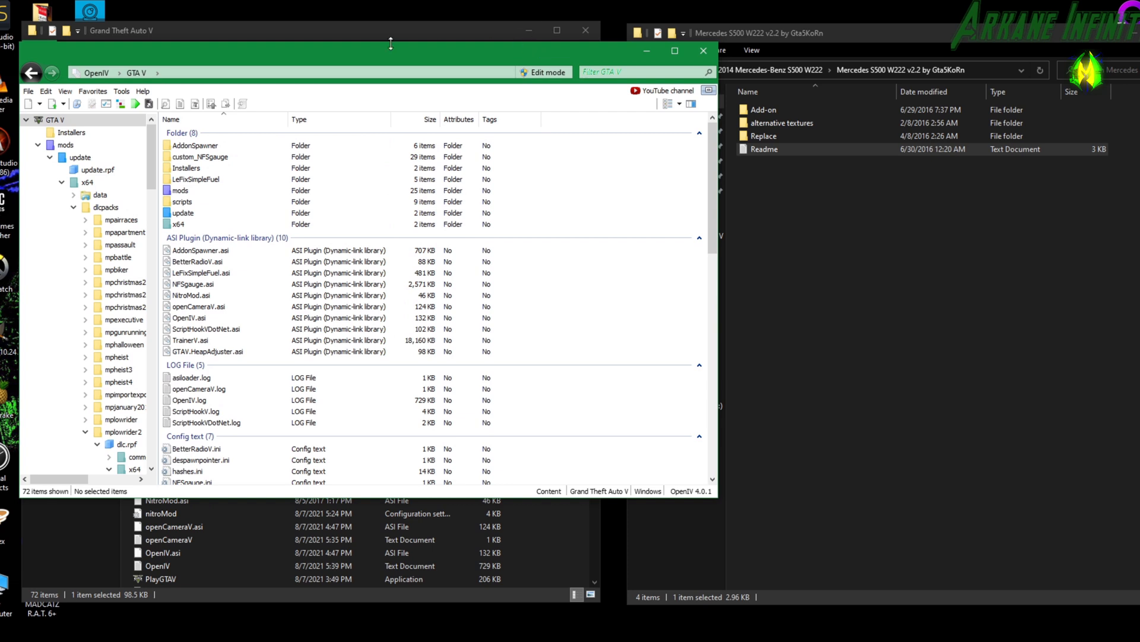
double_click(782, 138)
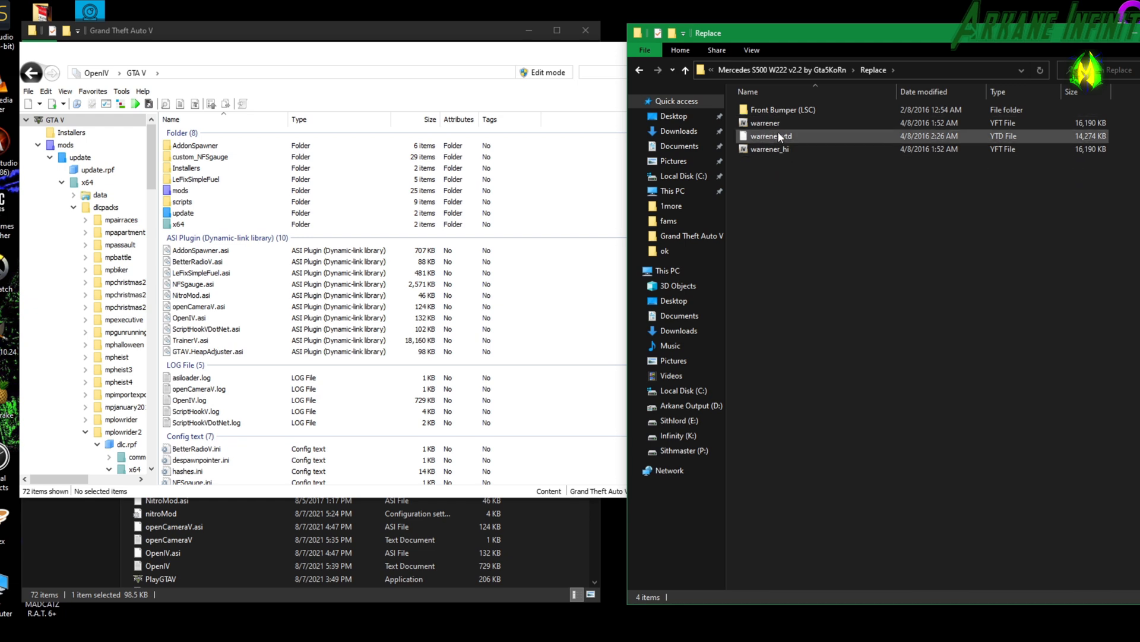
In OpenIV, open the patchday2ng folder under mods > update > x64 > dlcpacks.
double_click(180, 191)
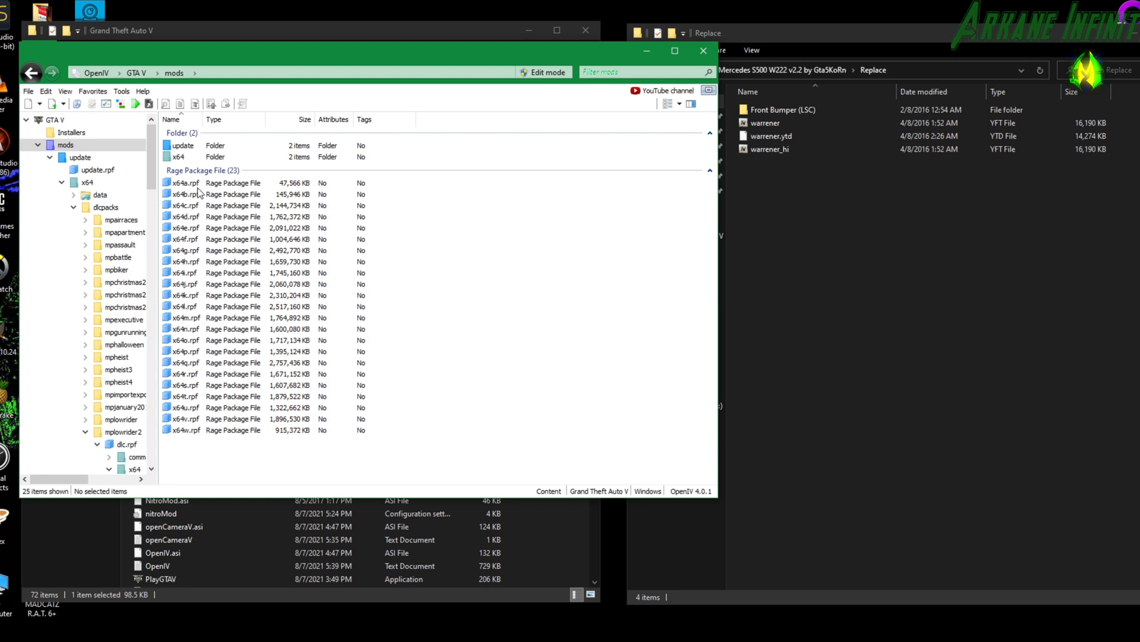
double_click(179, 146)
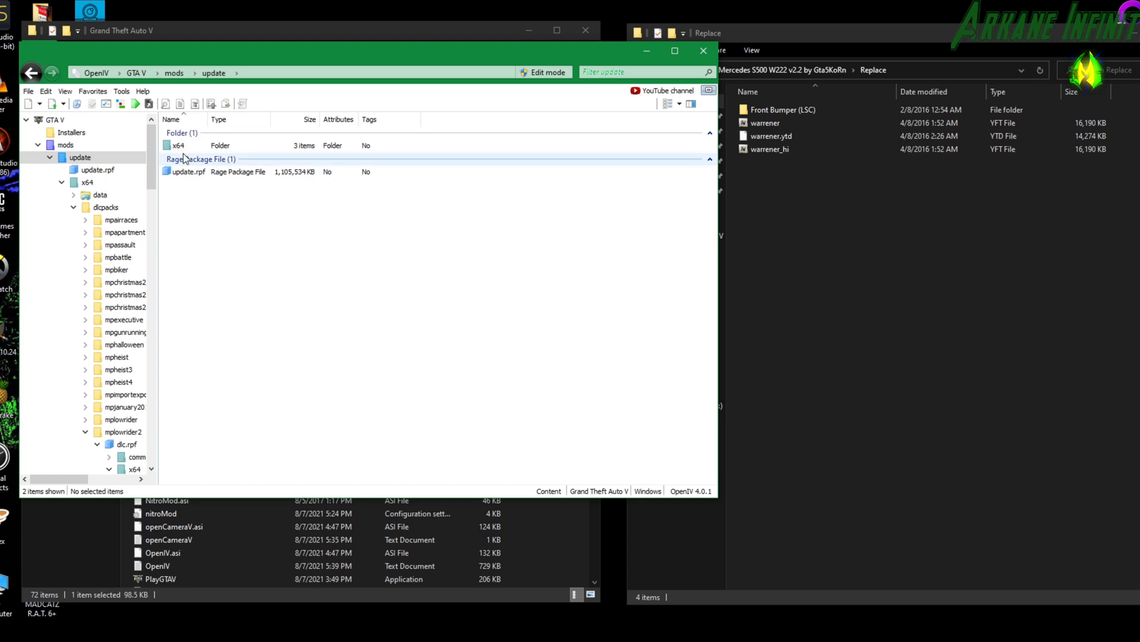
double_click(181, 146)
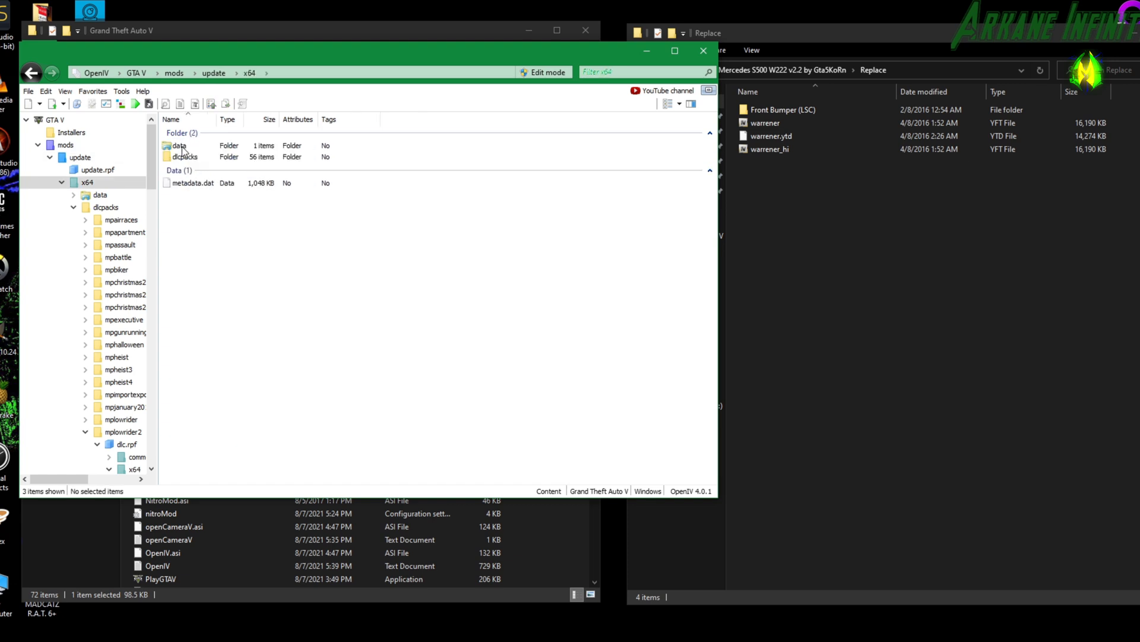
double_click(185, 157)
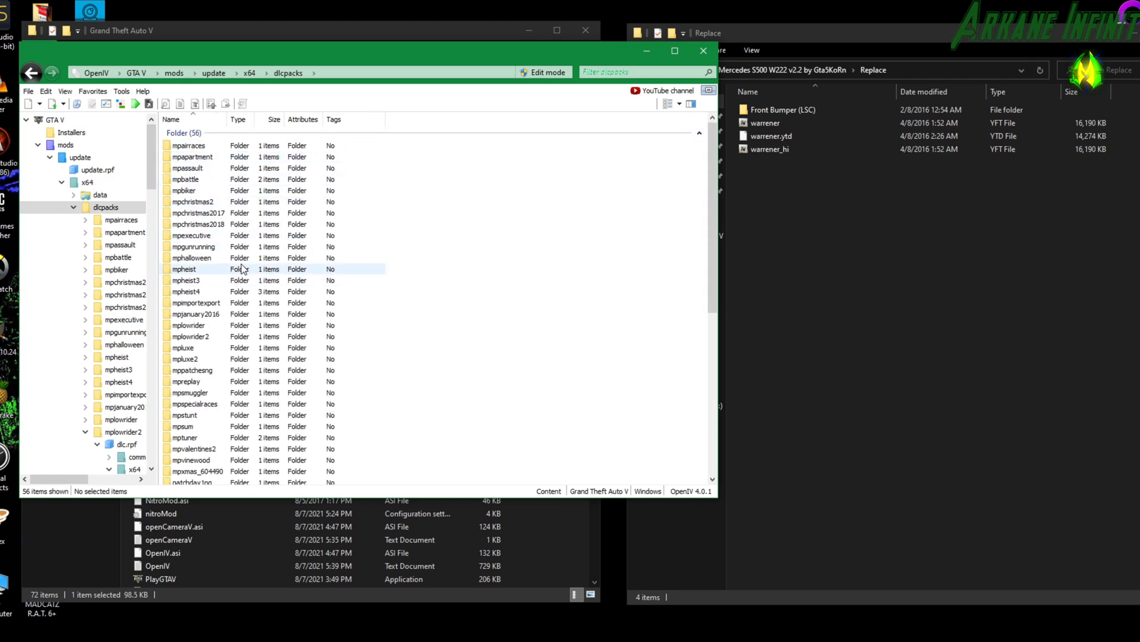
scroll(221, 296, down, 2)
scroll(222, 296, down, 3)
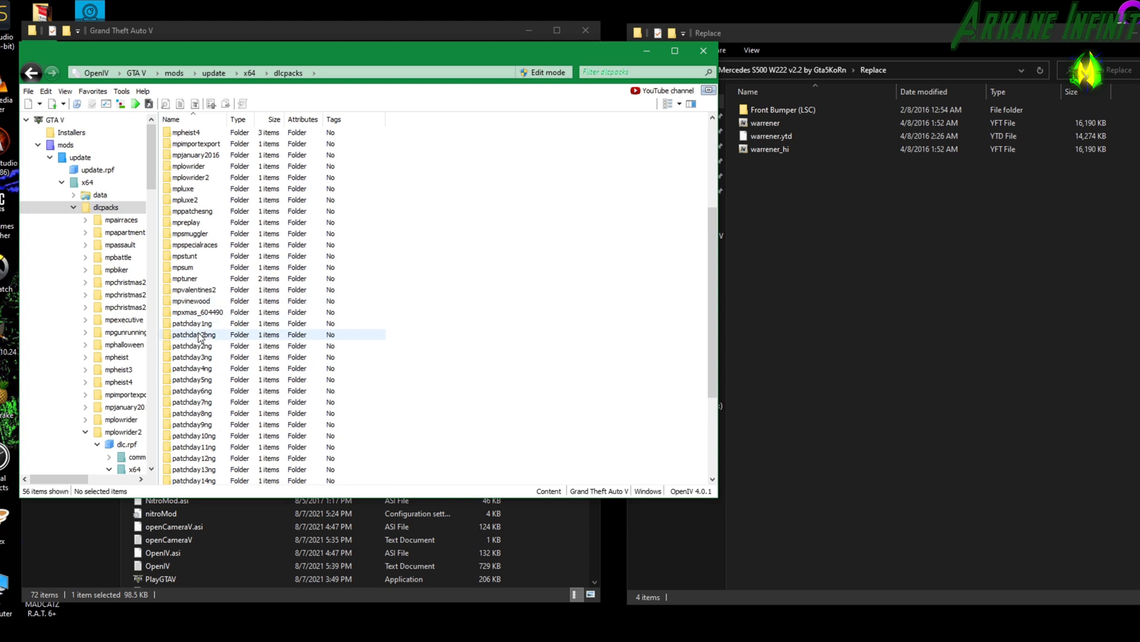
double_click(202, 345)
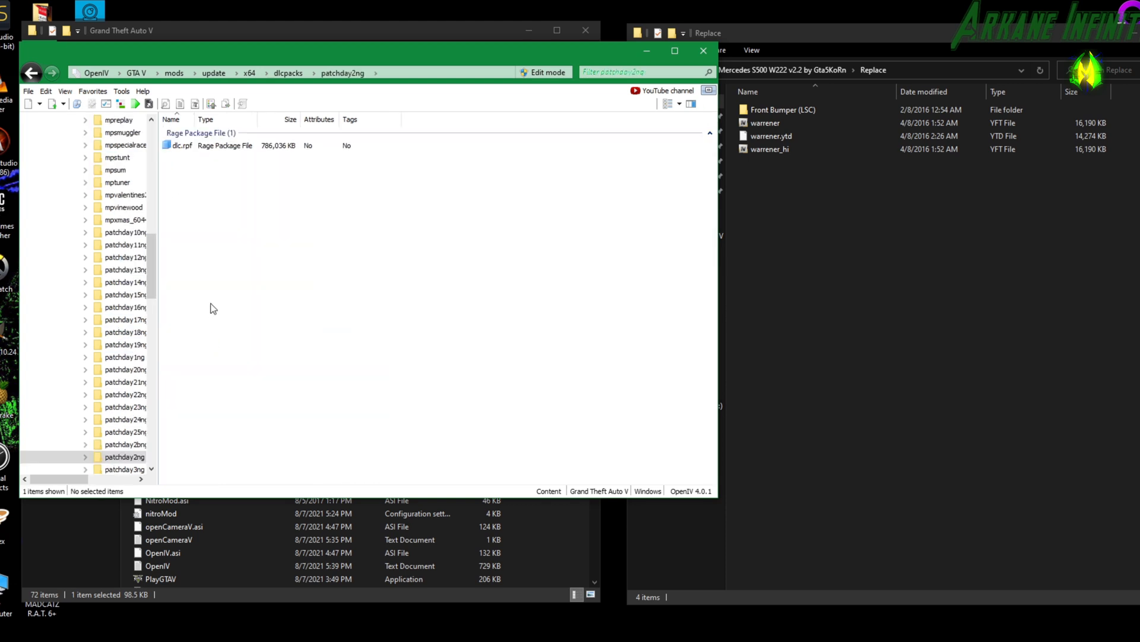
Open patchday2ng's dlc.rpf and enable edit mode, confirming its prompt.
double_click(182, 145)
key(Return)
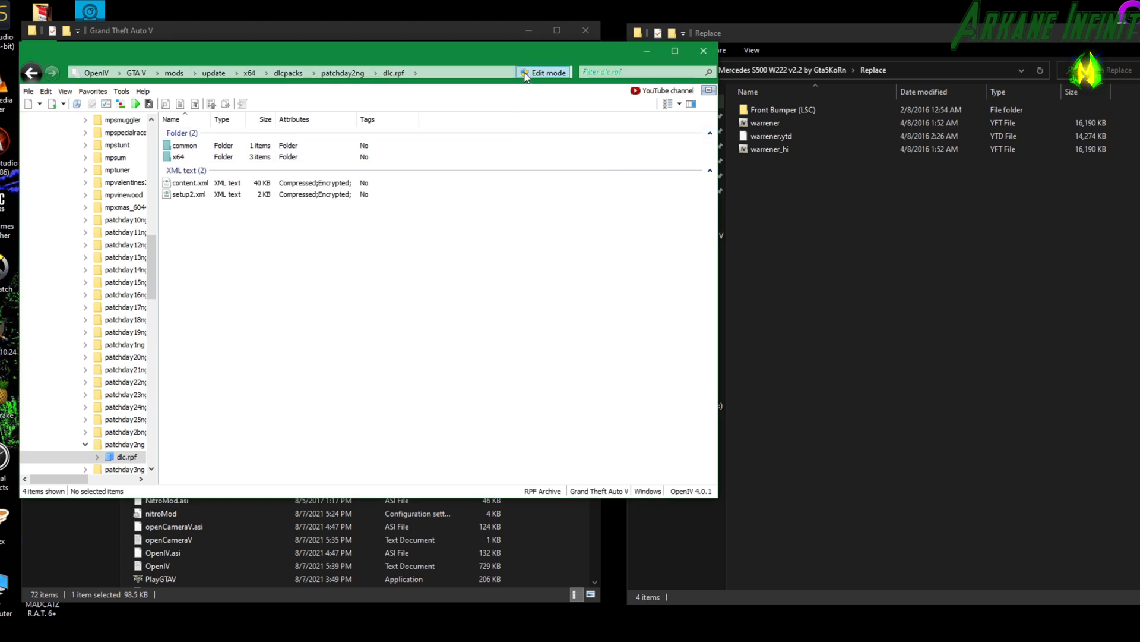
click(543, 73)
click(612, 368)
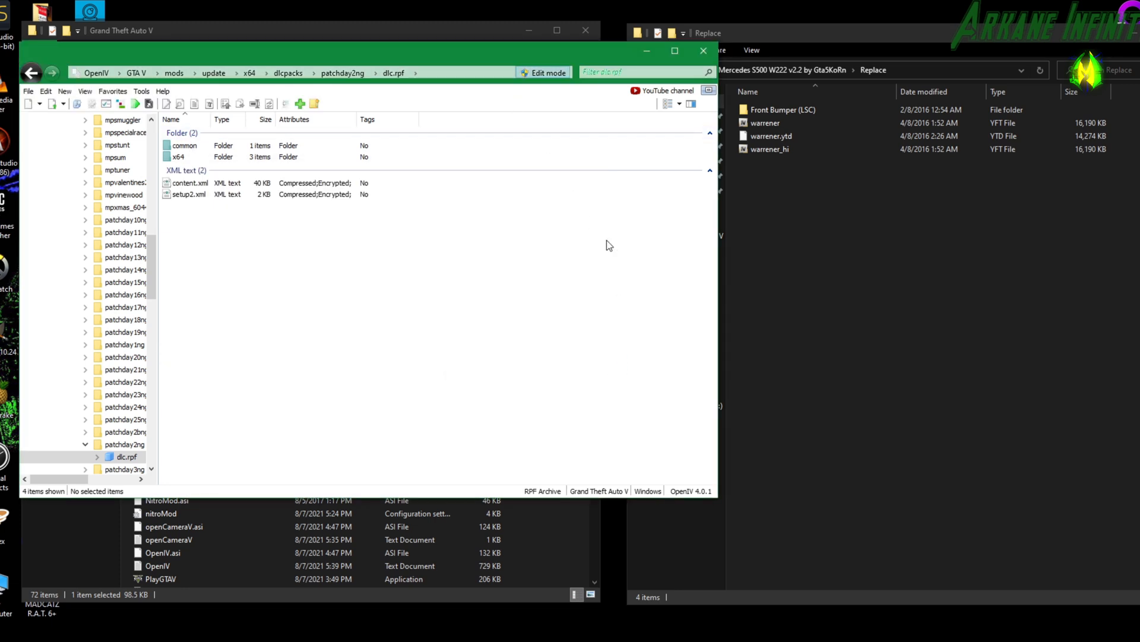
Inside dlc.rpf, open x64 > levels > gta5 > vehicles.rpf and locate the warrener model files.
double_click(178, 156)
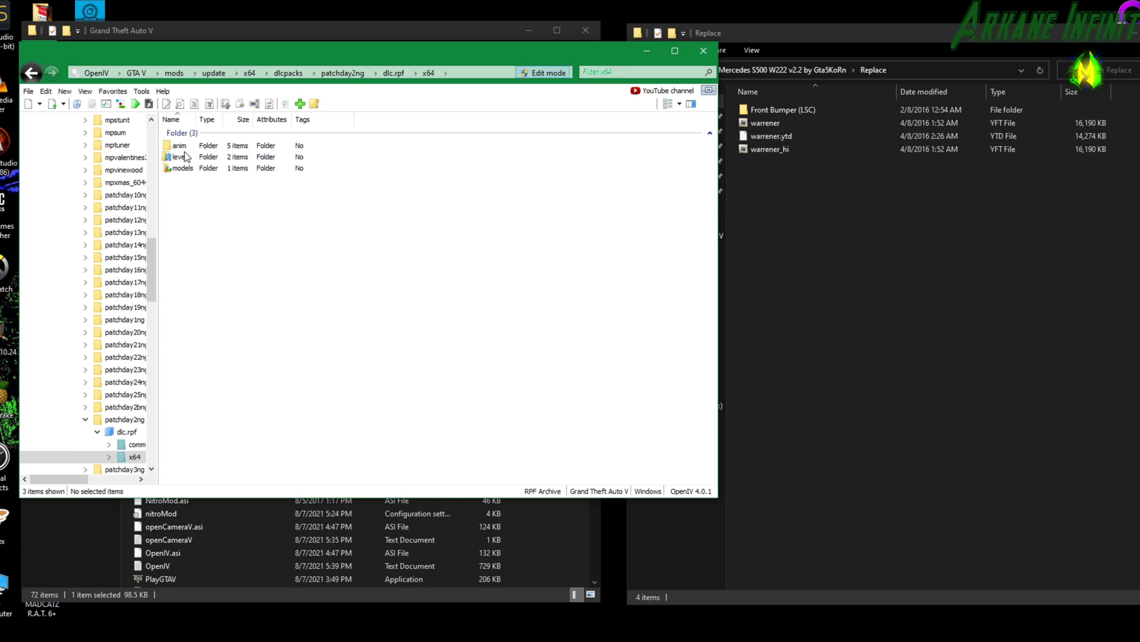
double_click(190, 158)
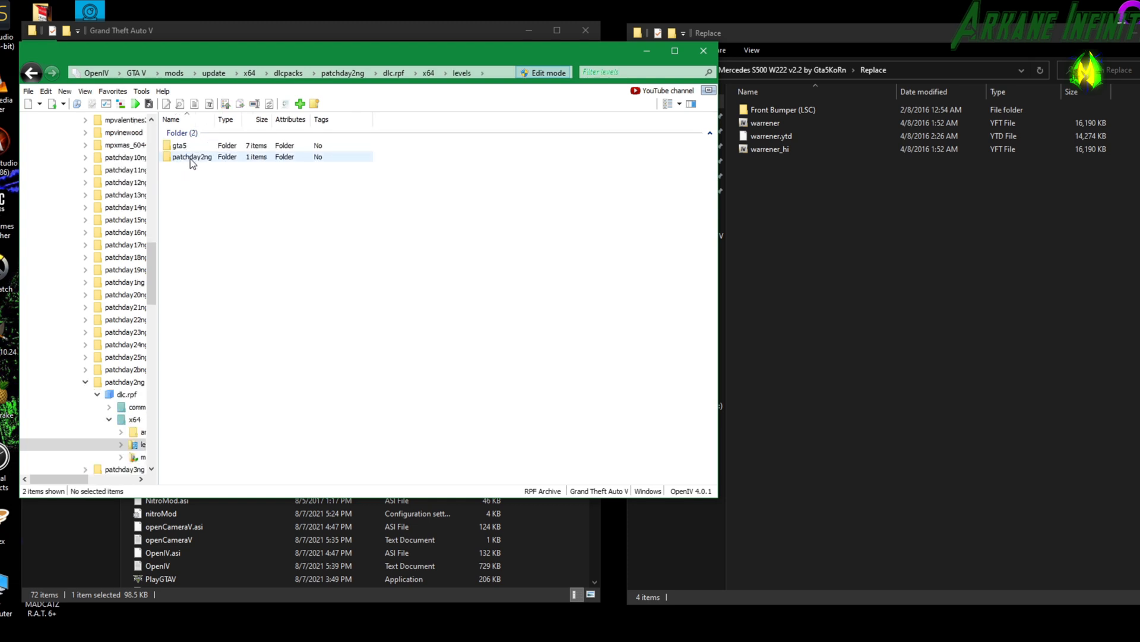
double_click(180, 146)
double_click(196, 227)
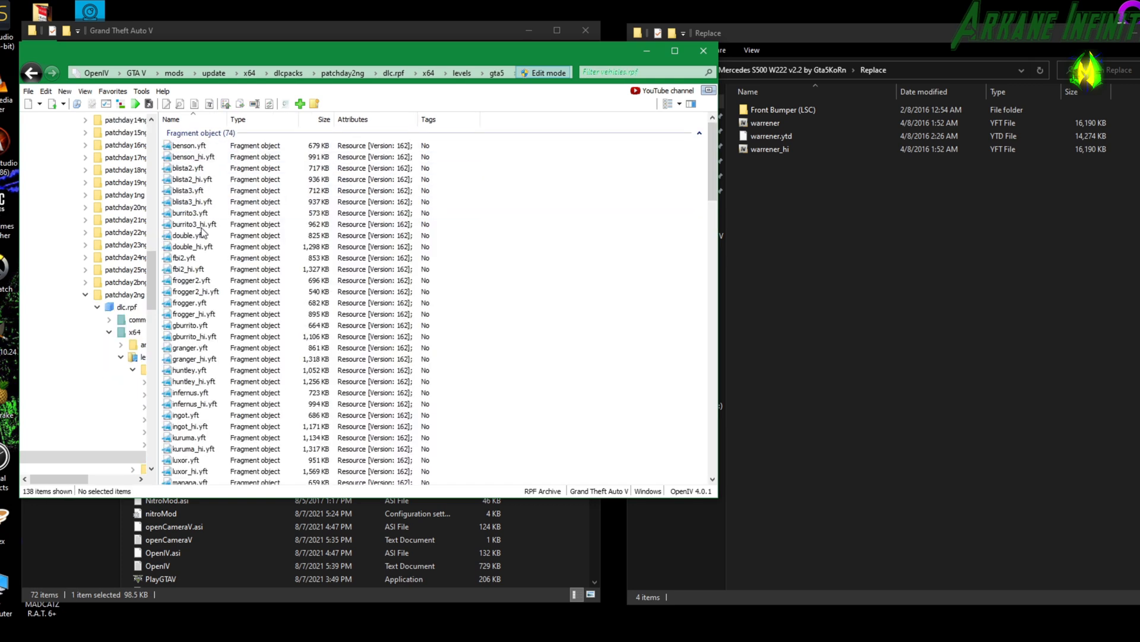
scroll(625, 197, down, 15)
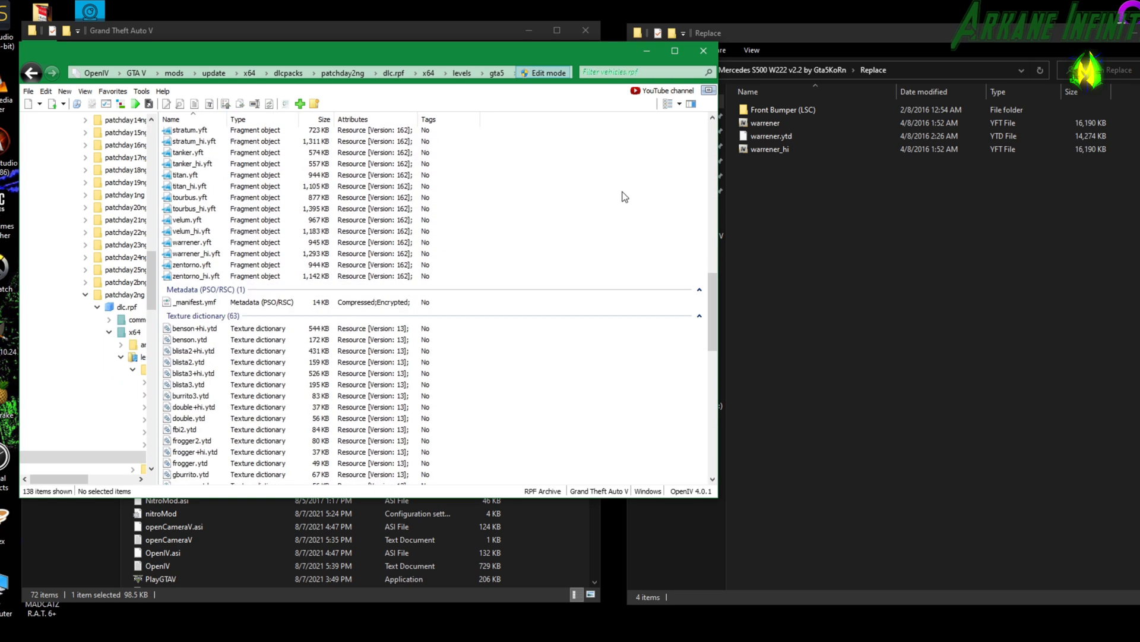
click(635, 72)
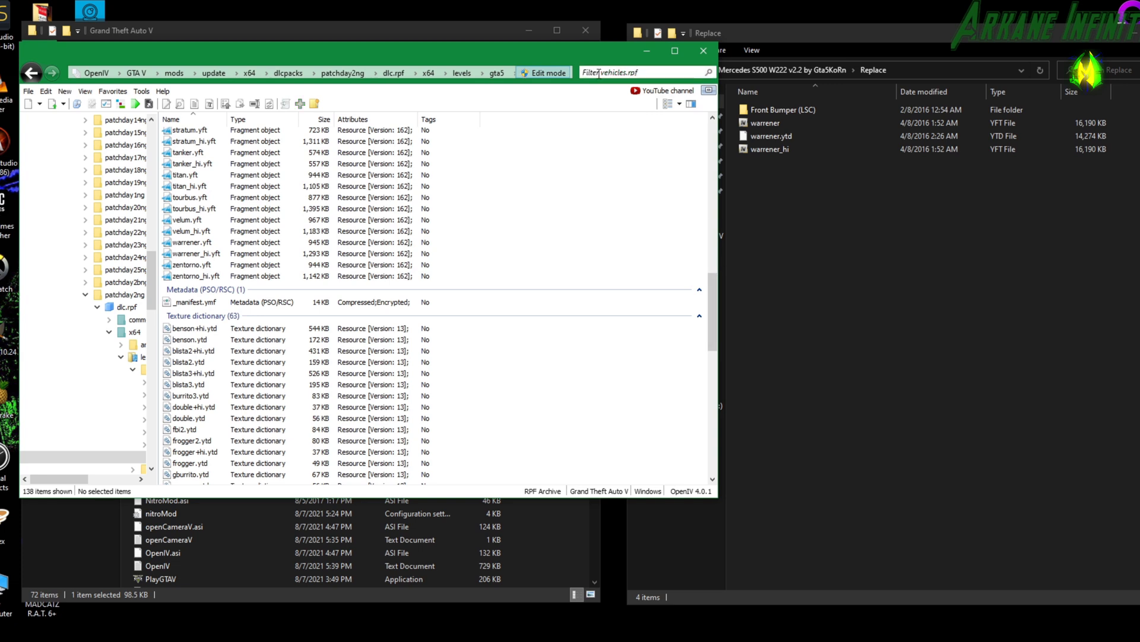
scroll(328, 224, down, 2)
scroll(329, 224, up, 2)
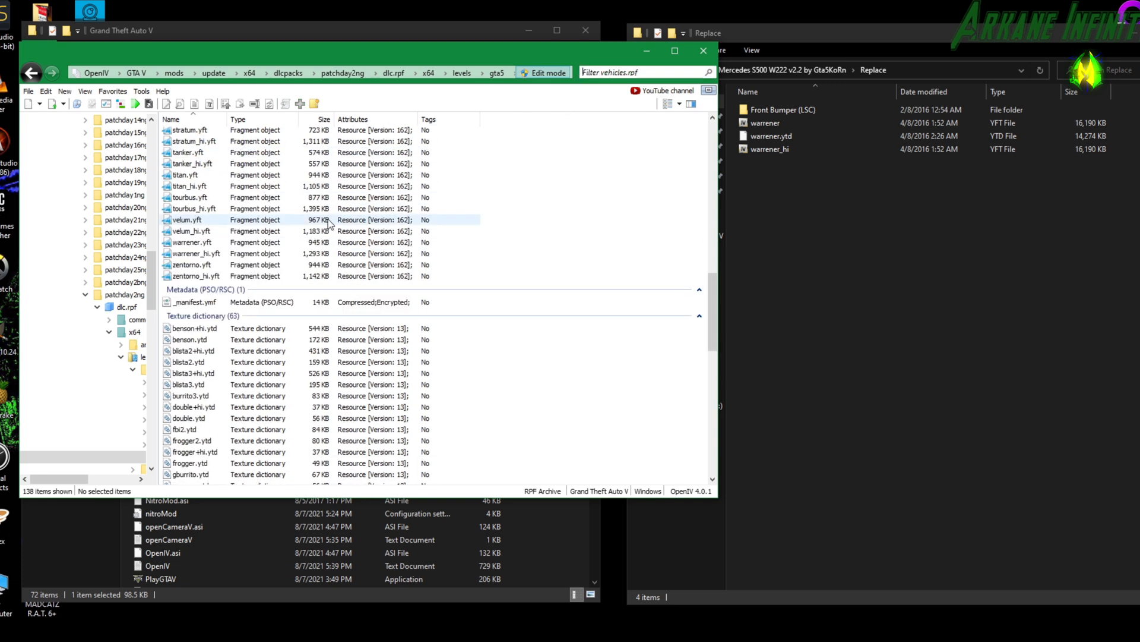
Preview the original warrener_hi.yft in the model viewer, rotate around the car, and close the viewer.
double_click(189, 254)
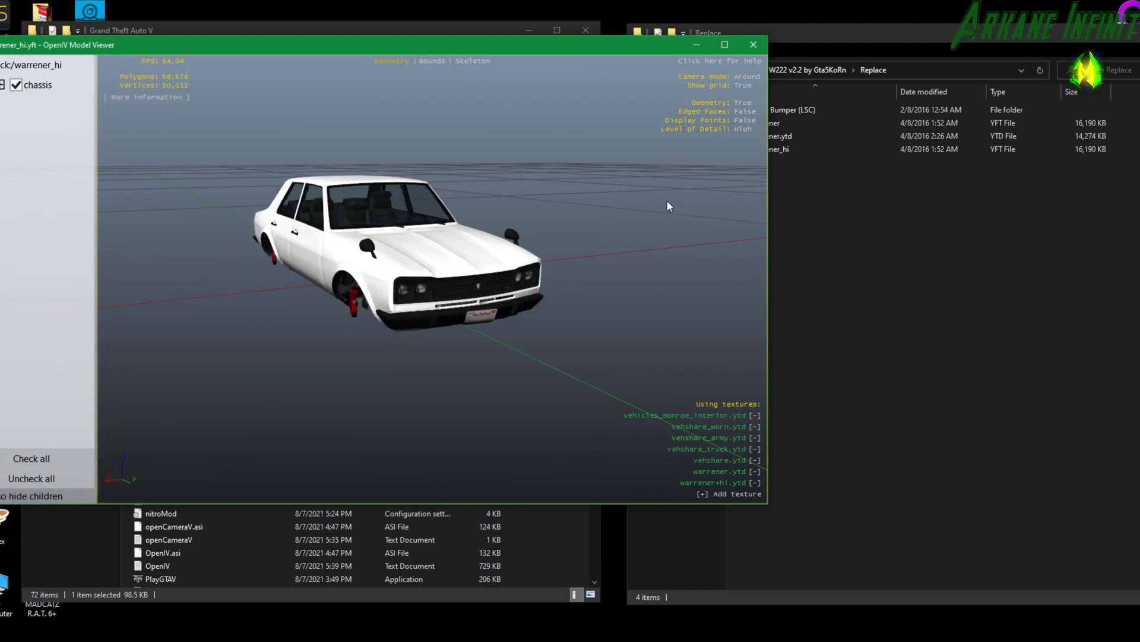
drag(592, 206, 517, 236)
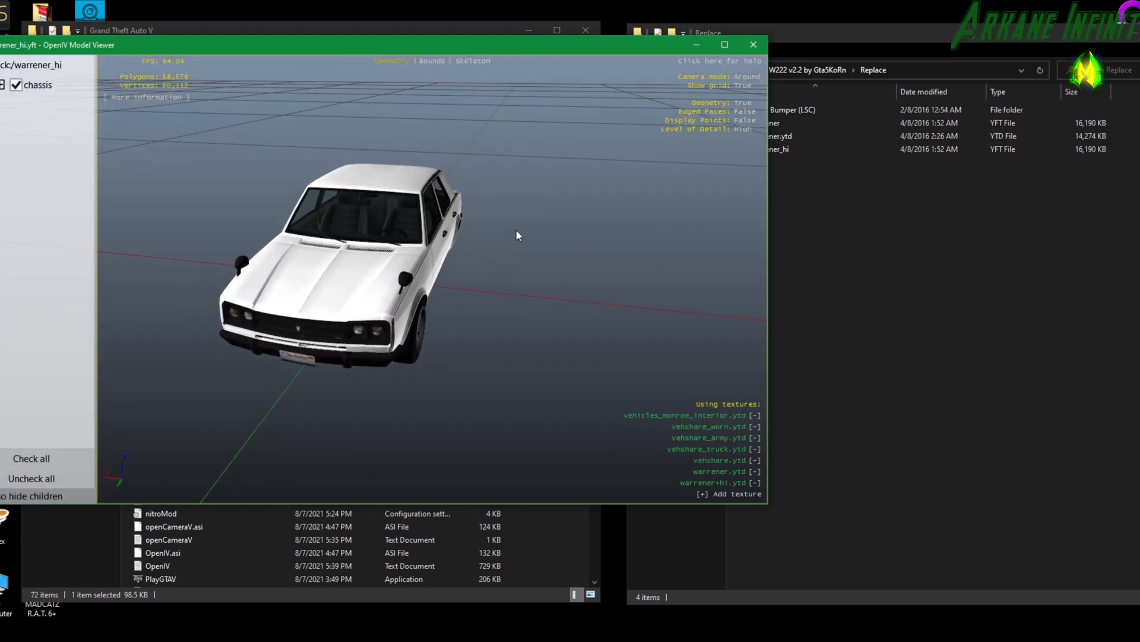
click(747, 49)
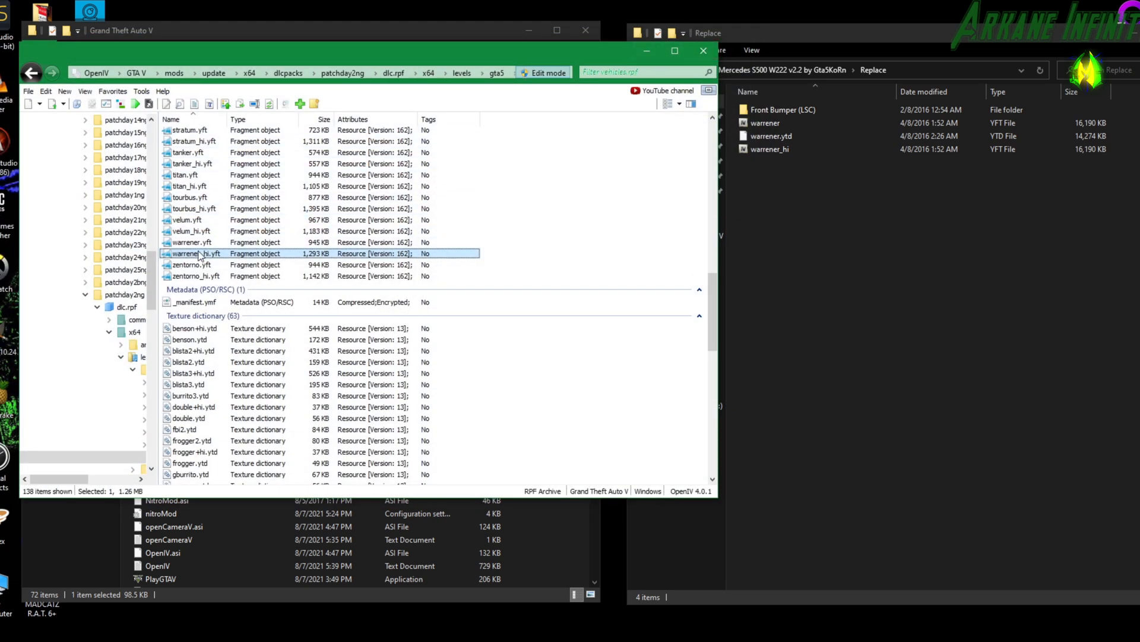
Import warrener.yft, warrener.ytd and warrener_hi.yft from the Replace folder into patchday2ng's vehicles.rpf, replacing the originals.
drag(802, 183, 774, 123)
key(alt+Tab)
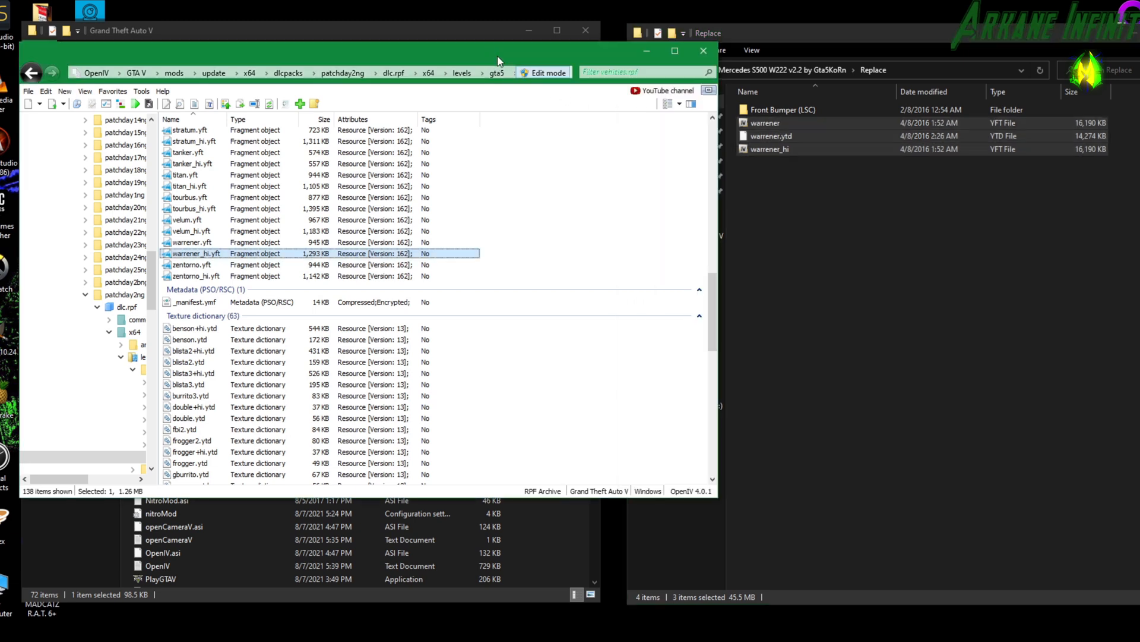
drag(801, 125, 295, 287)
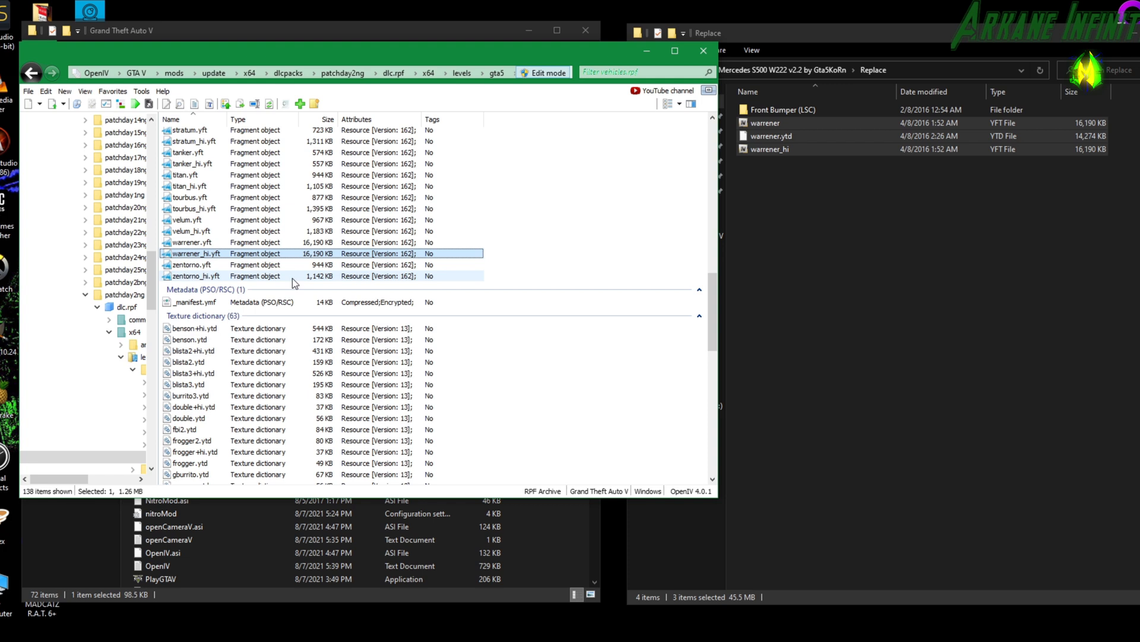
Inspect the replaced warrener_hi.yft in the model viewer from several angles and distances, and close the viewer.
click(270, 254)
double_click(271, 253)
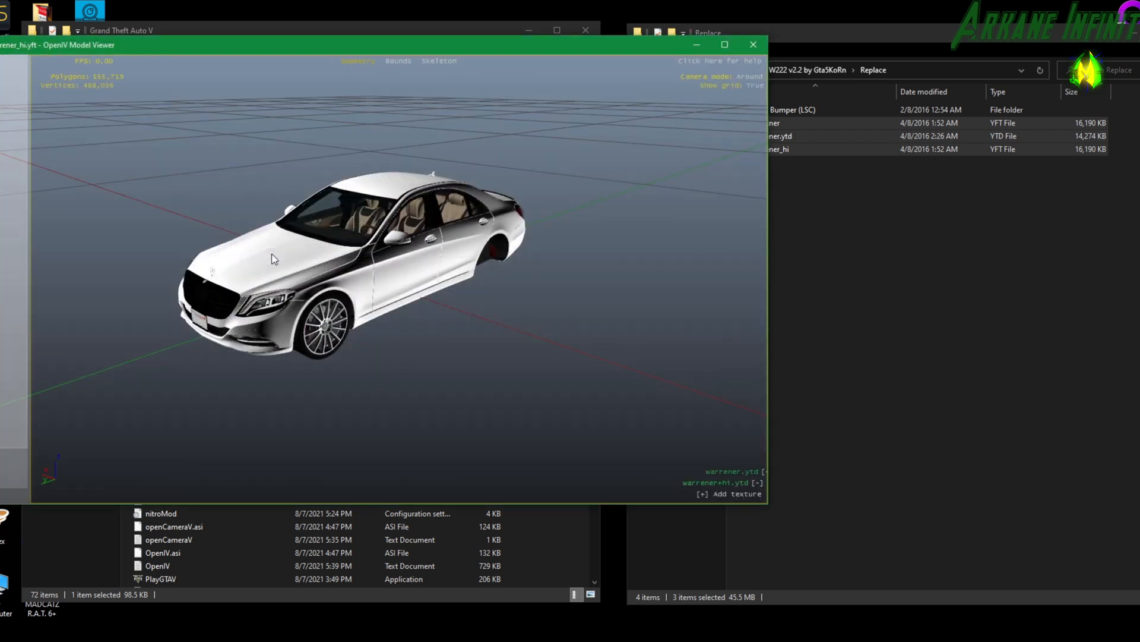
drag(495, 242, 288, 248)
scroll(461, 244, up, 4)
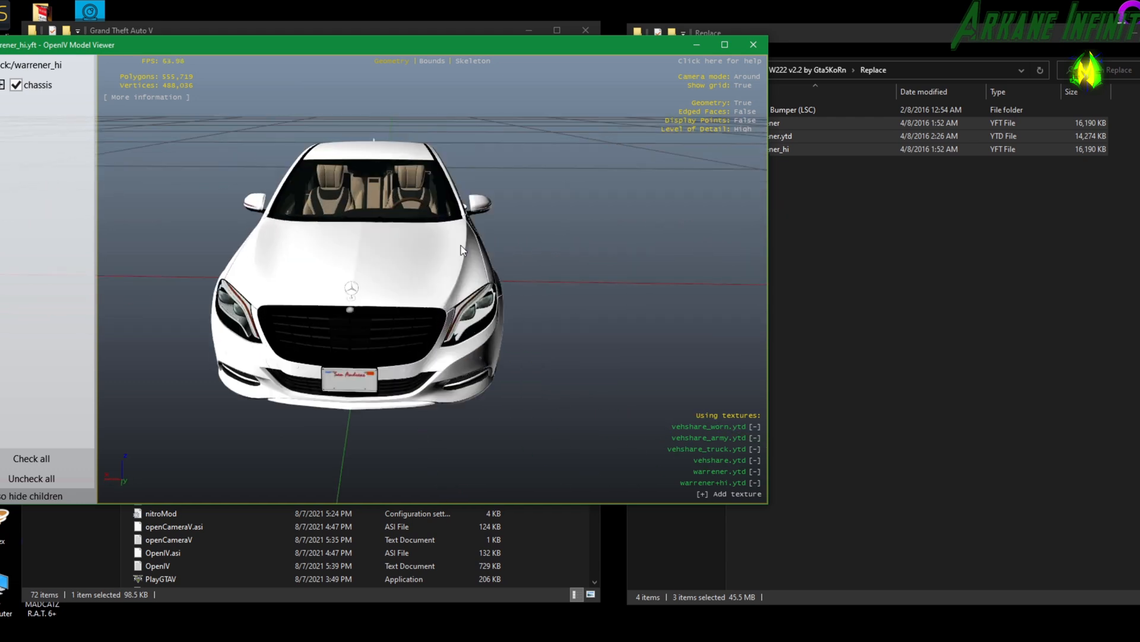
scroll(463, 250, up, 3)
scroll(366, 231, down, 5)
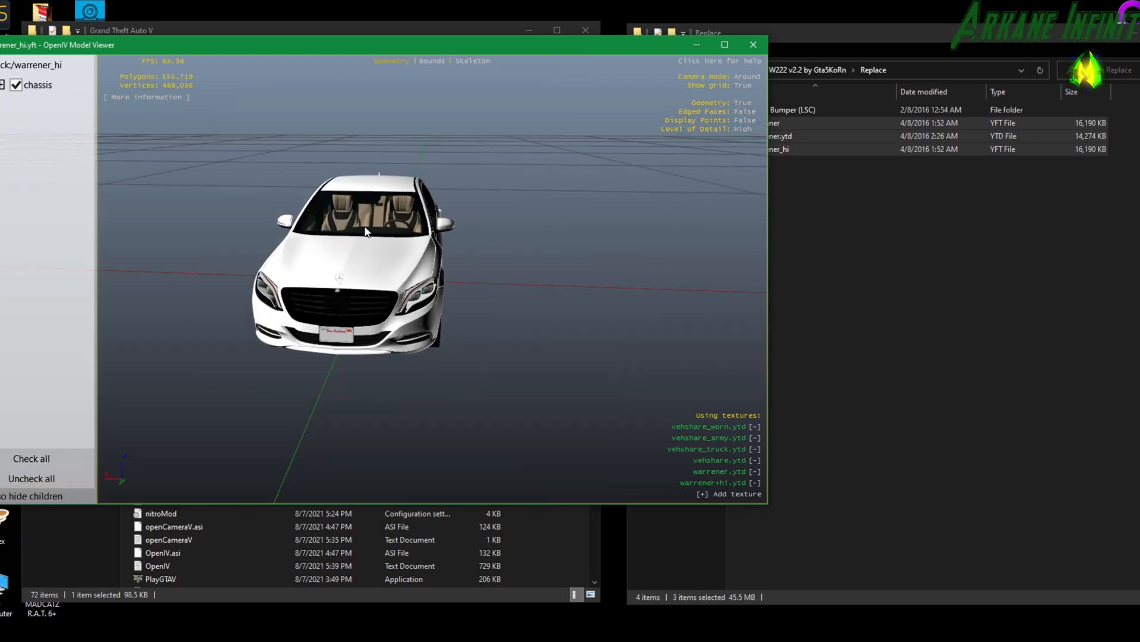
scroll(366, 229, up, 2)
click(753, 44)
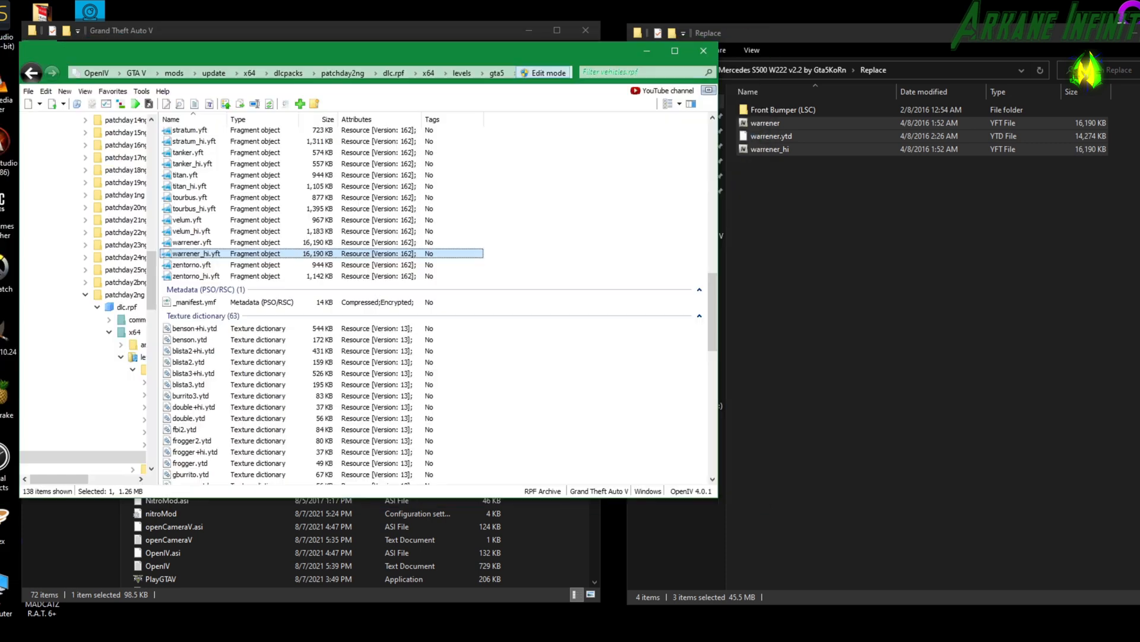
Open the mod's Front Bumper (LSC) folder, and in OpenIV go back to dlcpacks and open patchday1ng's dlc.rpf.
double_click(775, 111)
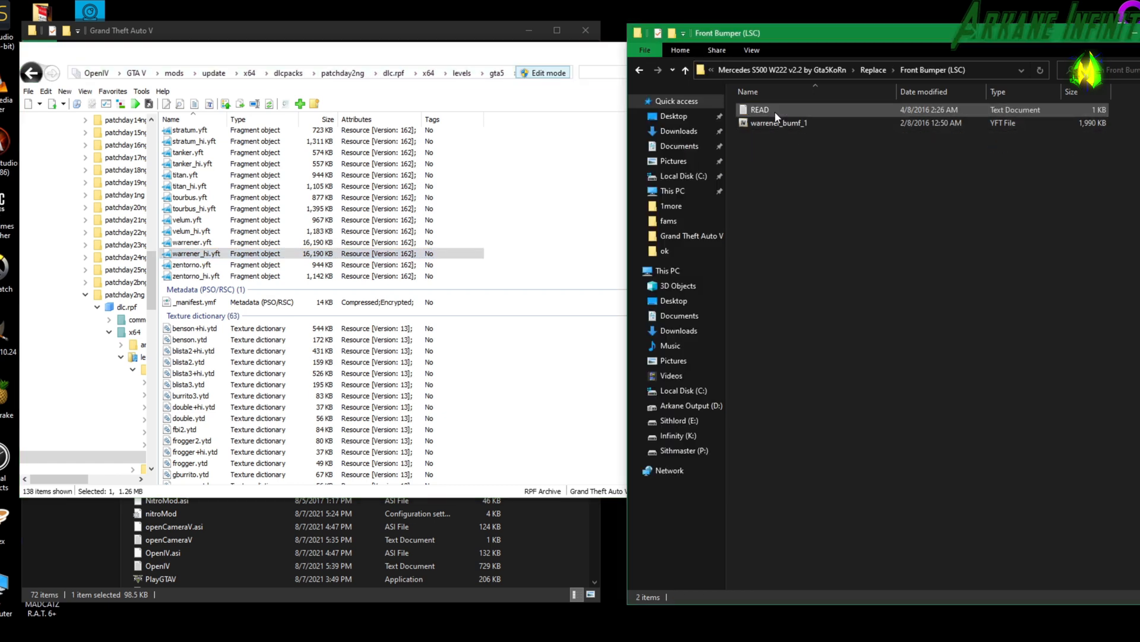
click(365, 61)
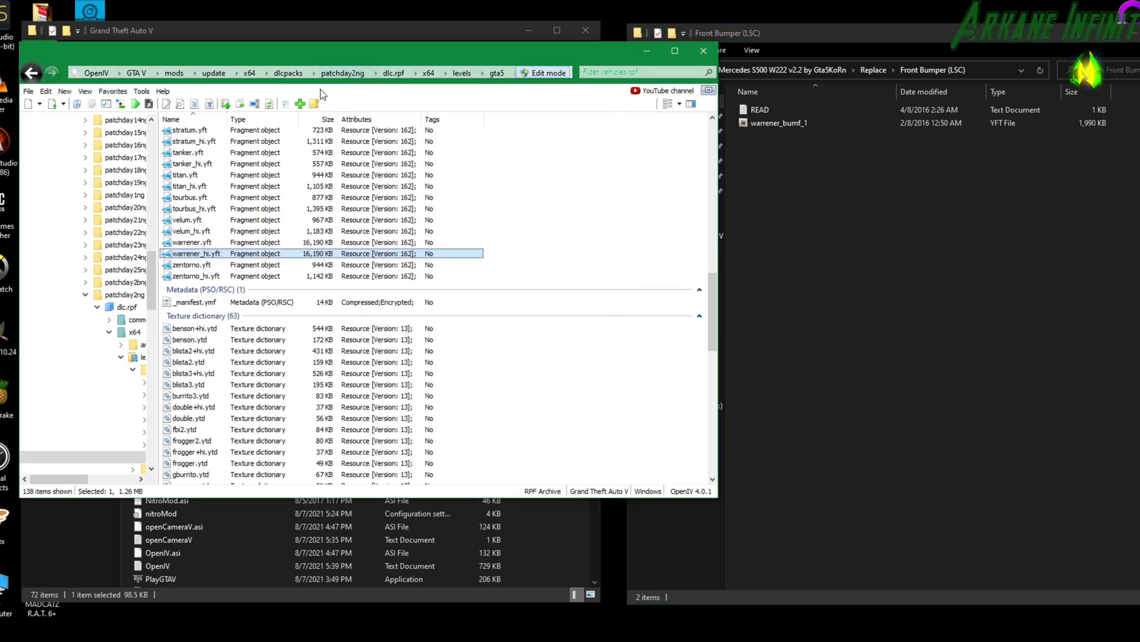
click(286, 76)
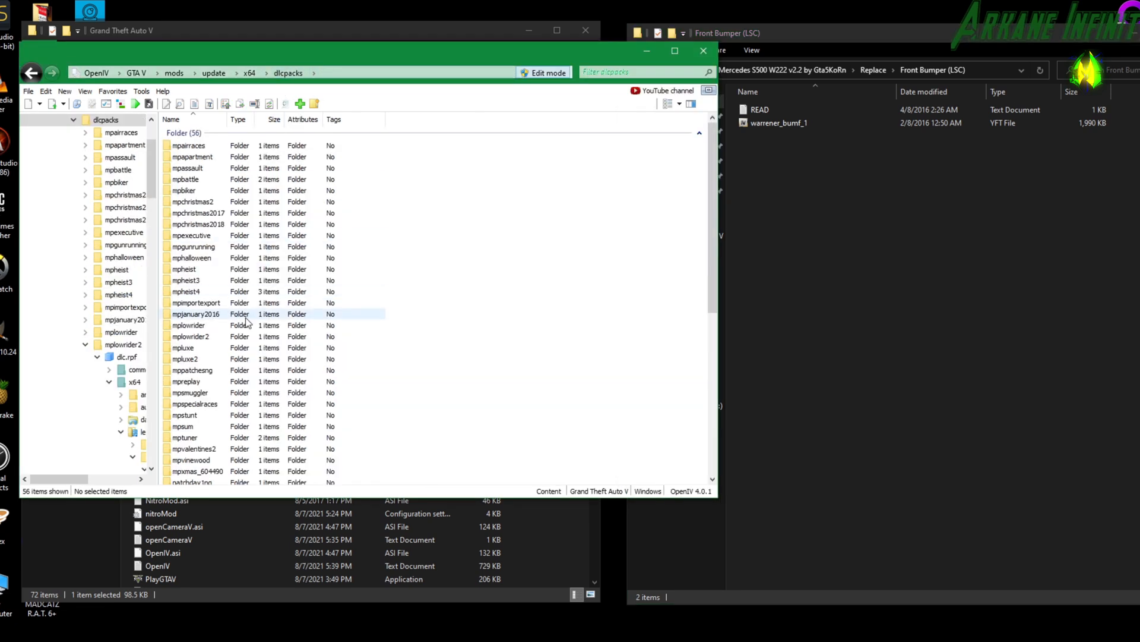
scroll(216, 330, down, 6)
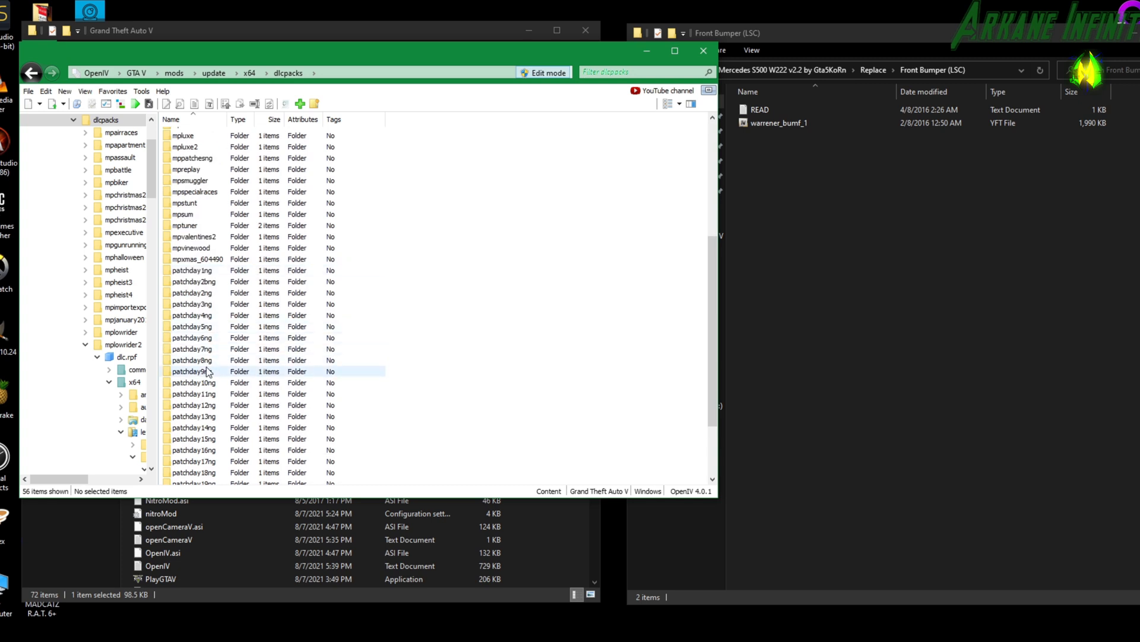
double_click(202, 272)
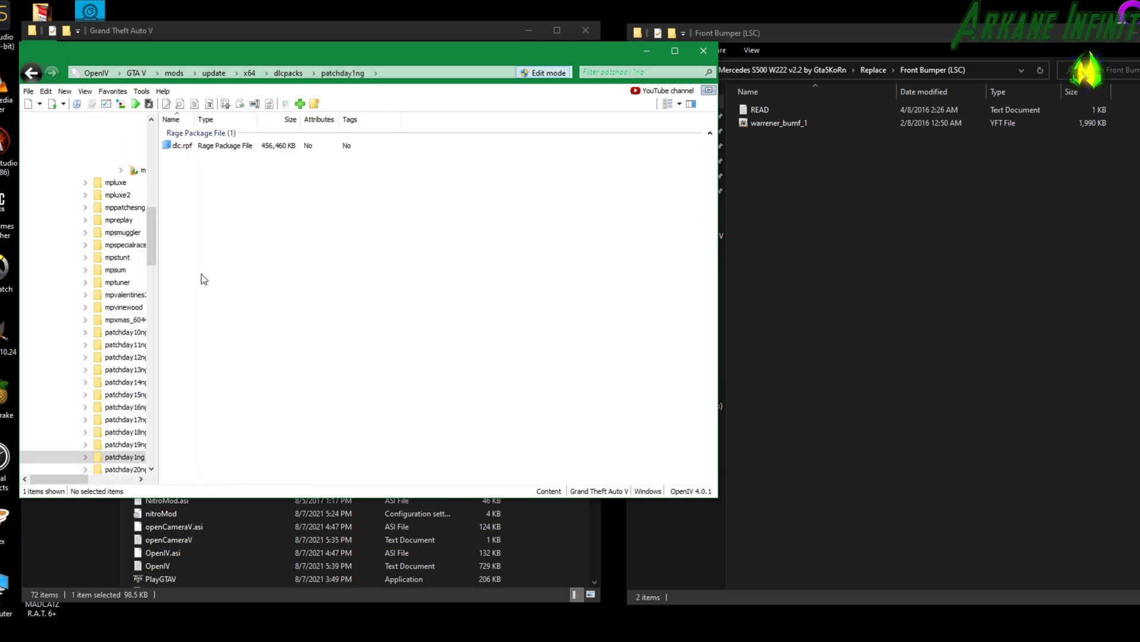
double_click(182, 147)
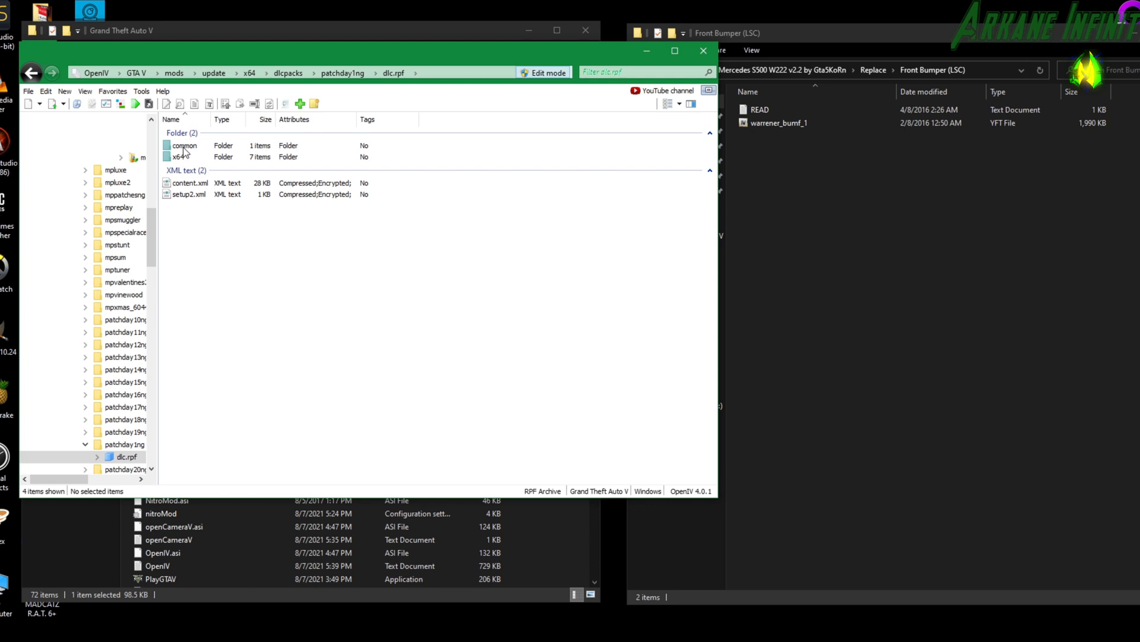
Inside patchday1ng's dlc.rpf, open x64 > levels > patchday1ng > vehiclemods > warrener_mods.rpf.
double_click(179, 156)
double_click(183, 156)
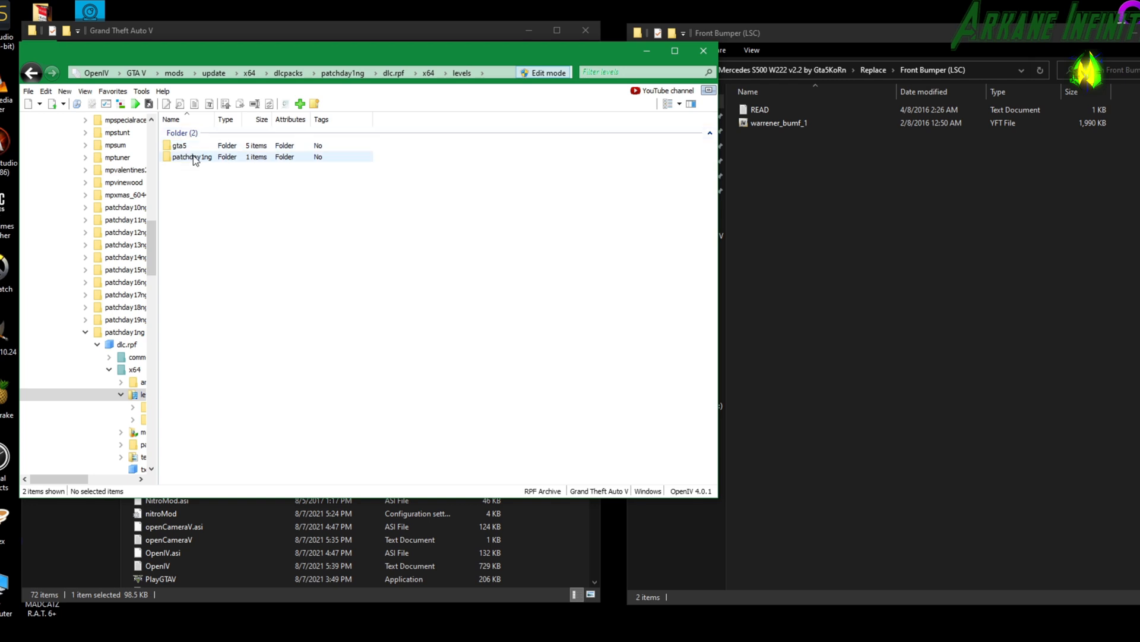
double_click(193, 156)
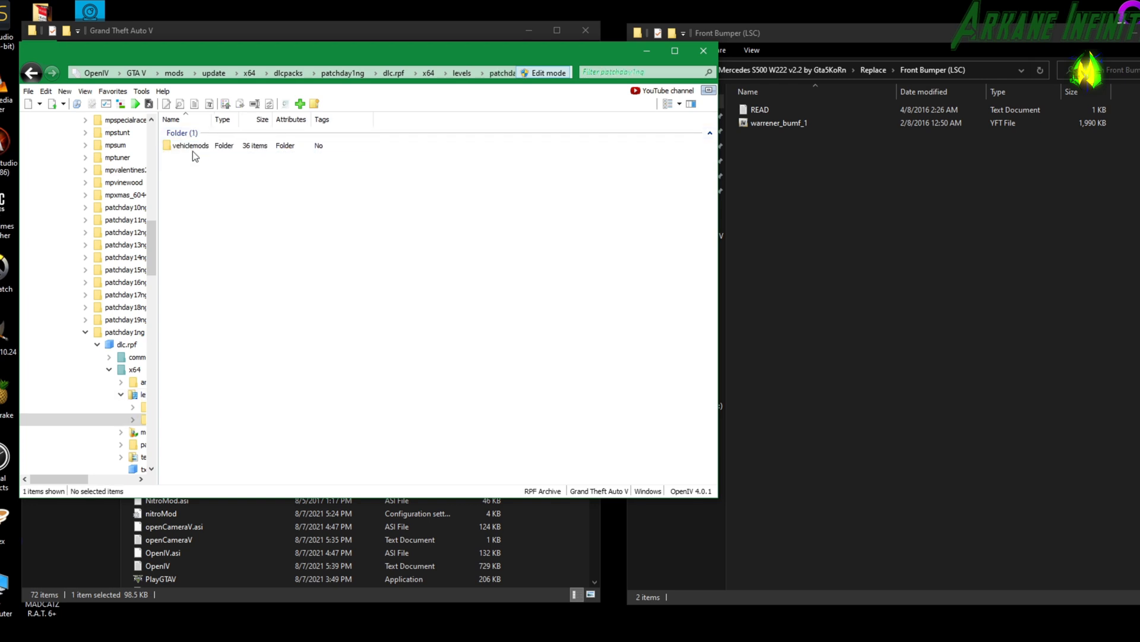
double_click(190, 147)
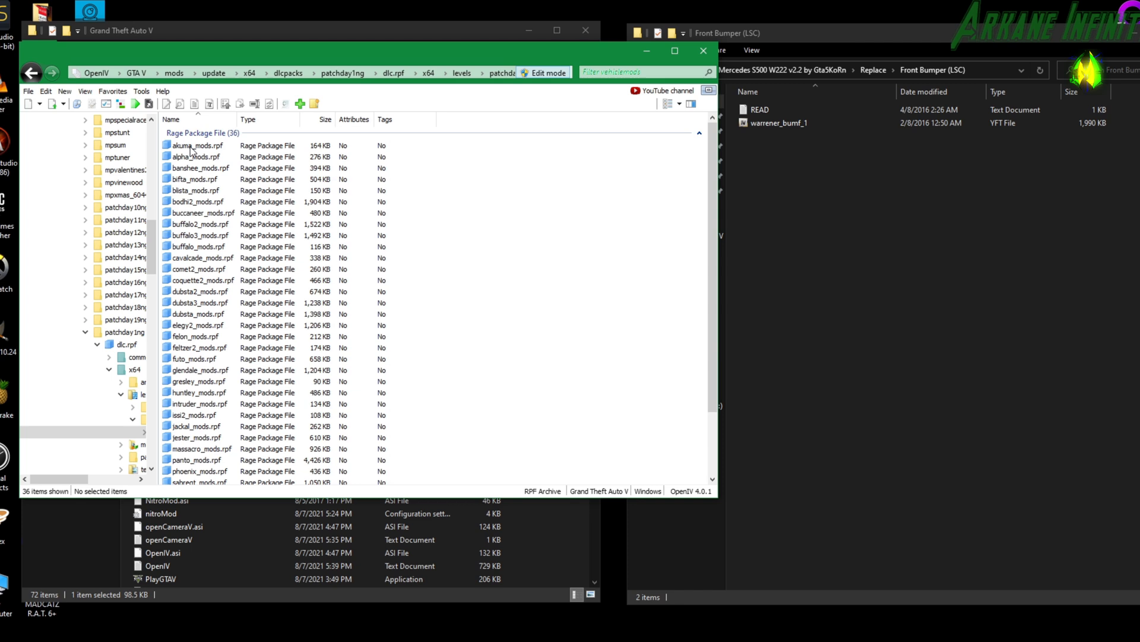
scroll(208, 229, down, 3)
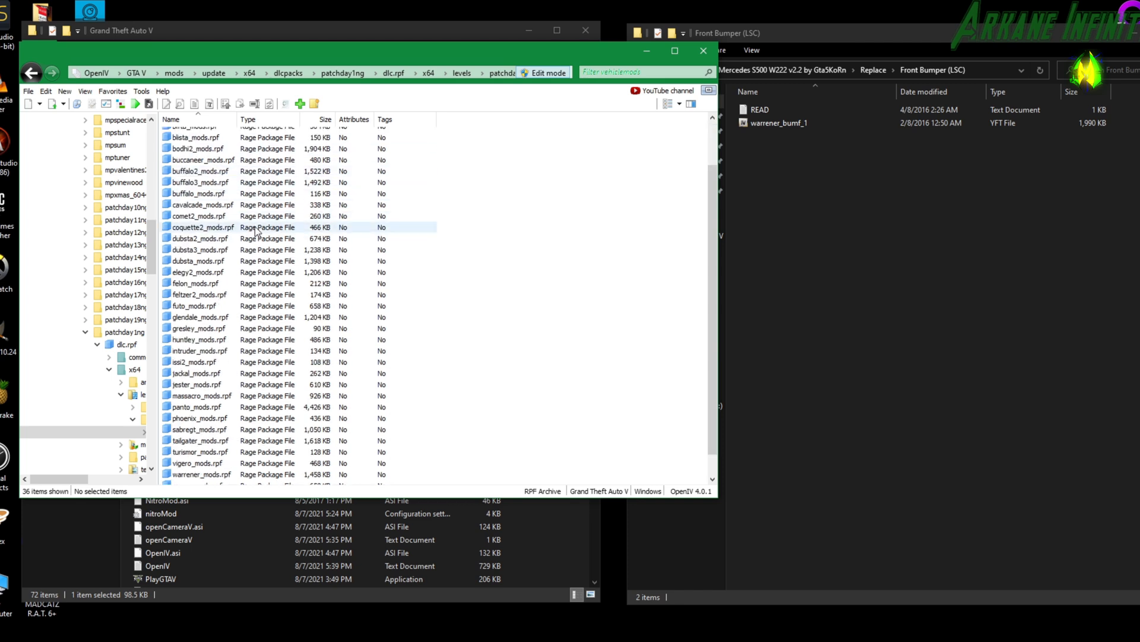
double_click(234, 451)
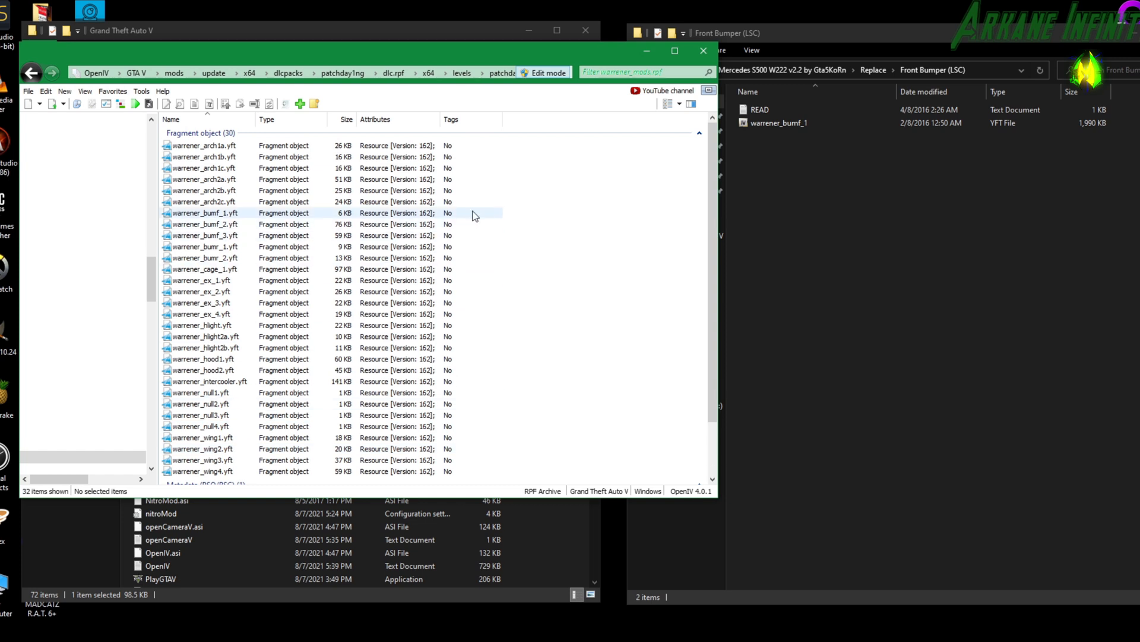
Preview the original warrener_bumf_1.yft from warrener_mods.rpf in the model viewer, and close the viewer.
click(783, 123)
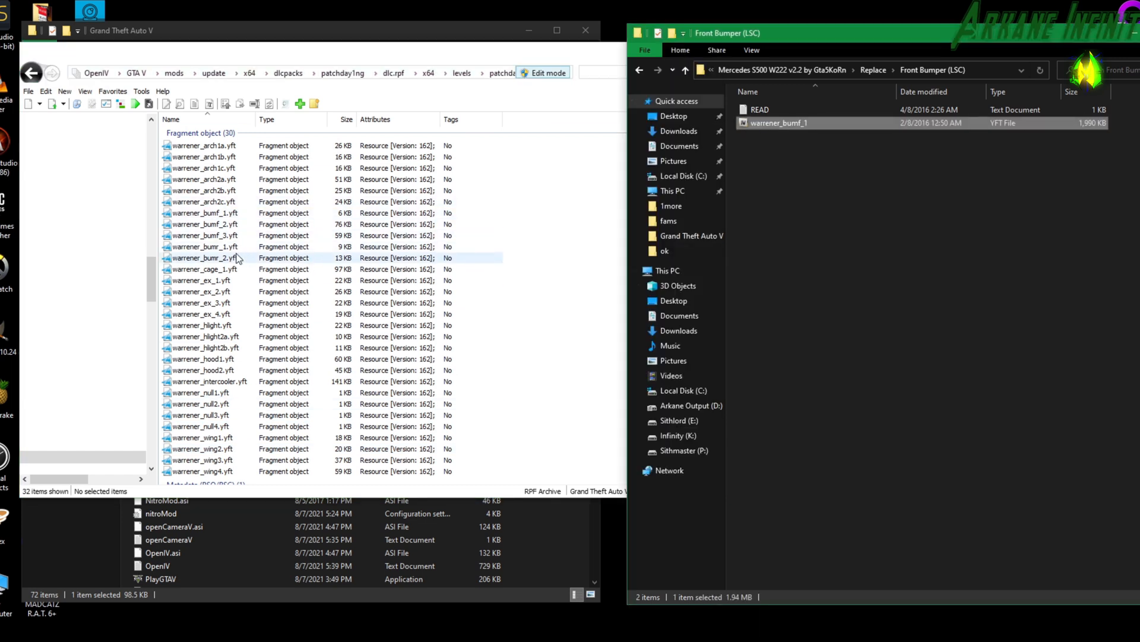
click(226, 214)
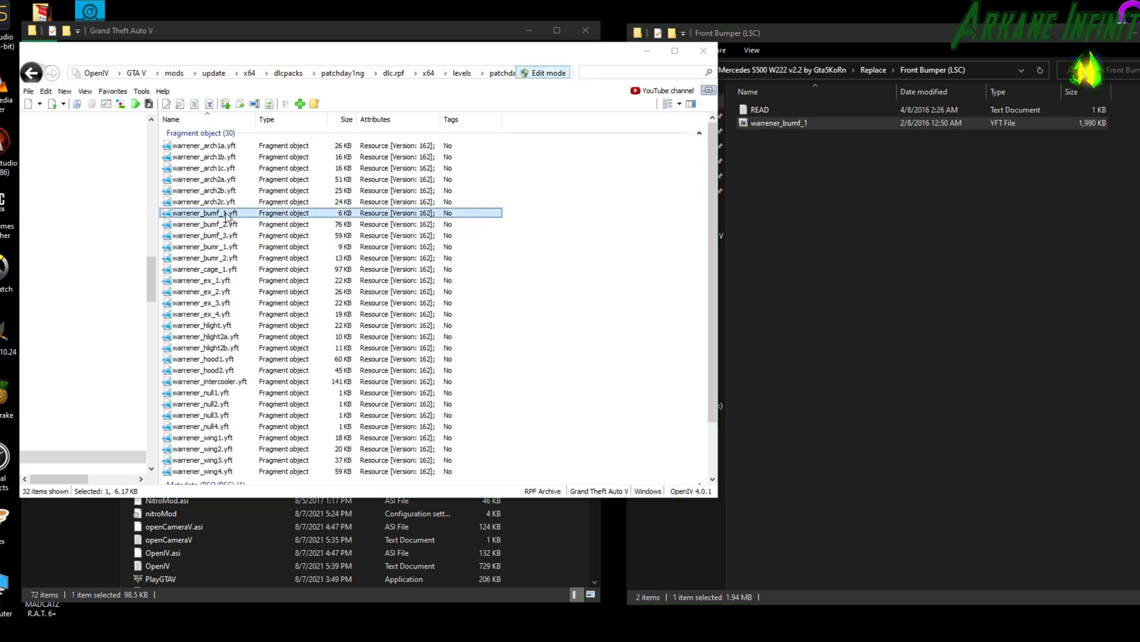
double_click(227, 214)
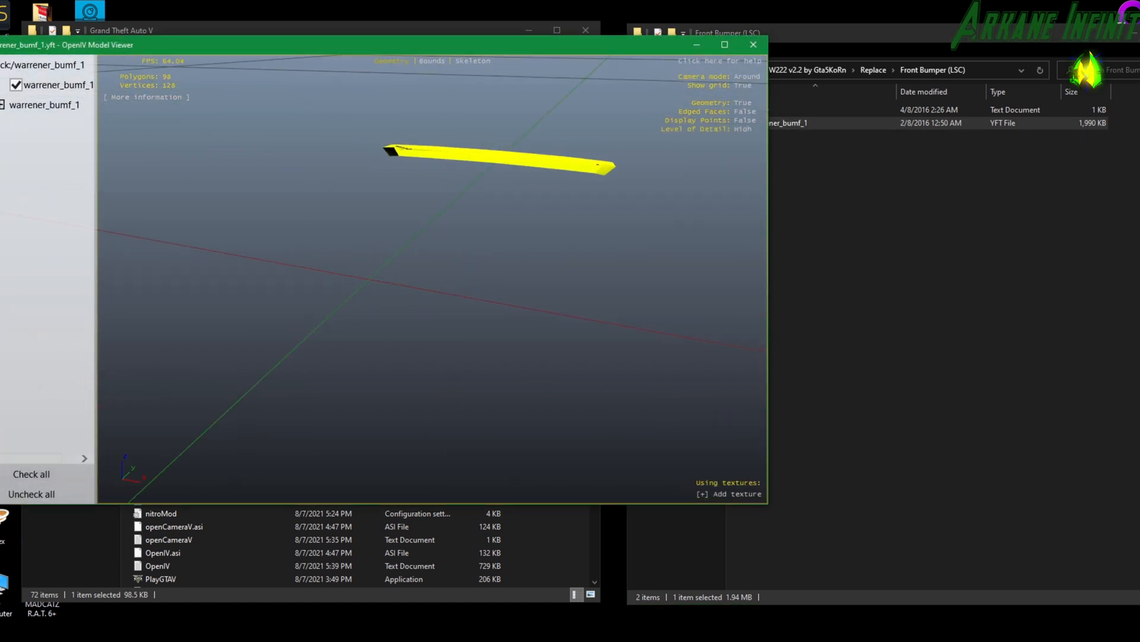
drag(227, 214, 91, 220)
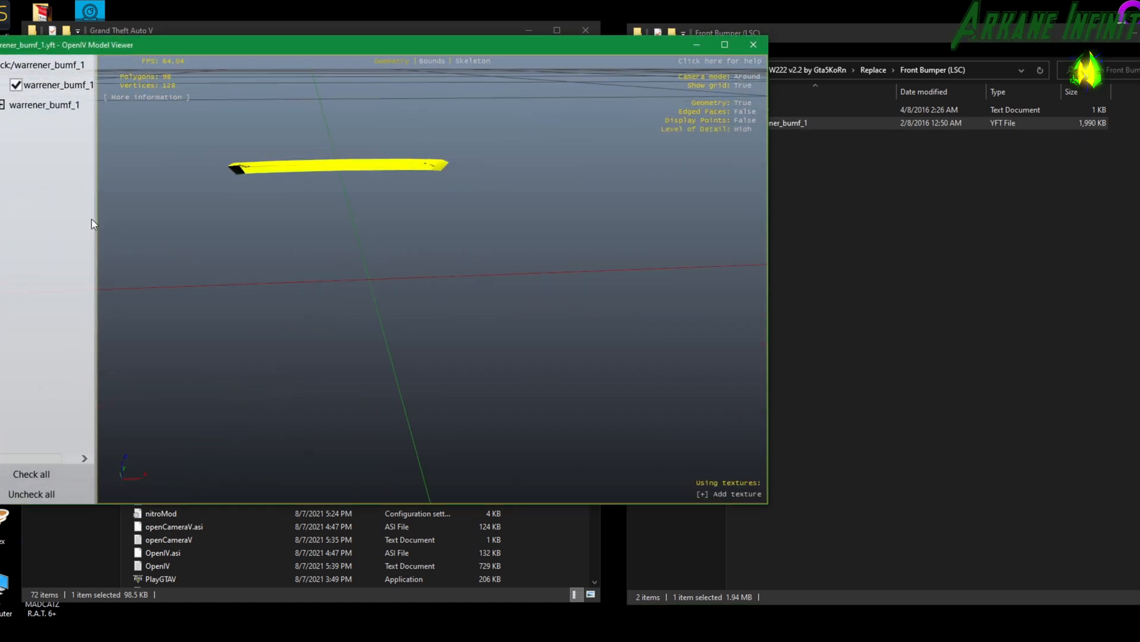
click(753, 44)
Replace warrener_bumf_1.yft in warrener_mods.rpf with the file from Front Bumper (LSC), and check it in the model viewer.
drag(766, 119, 314, 217)
double_click(313, 213)
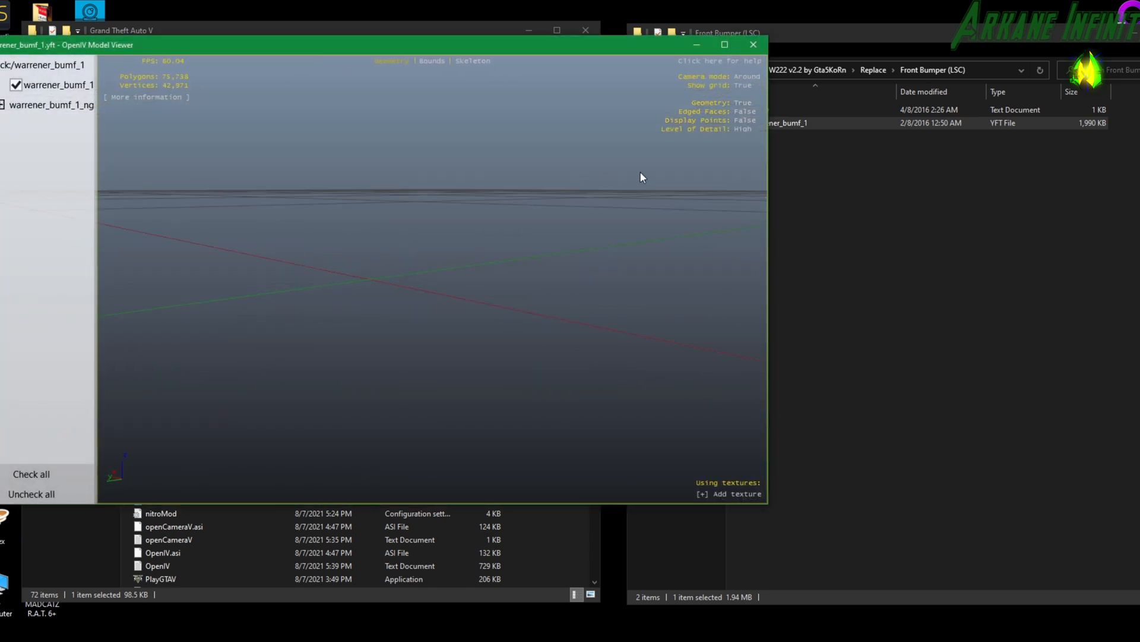
drag(569, 236, 599, 228)
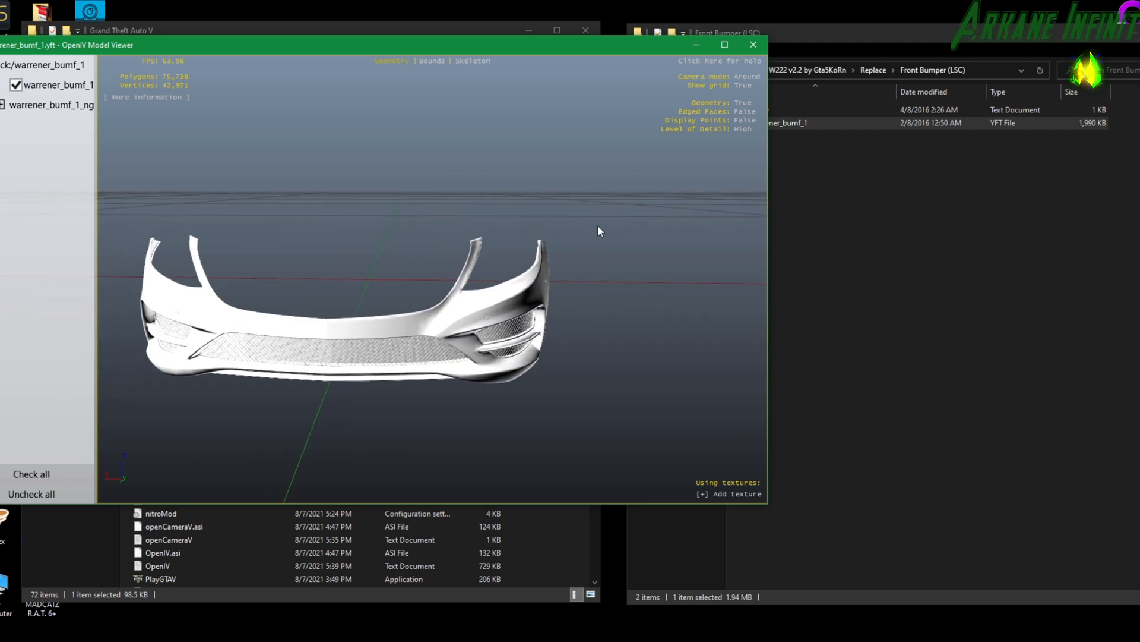
click(752, 45)
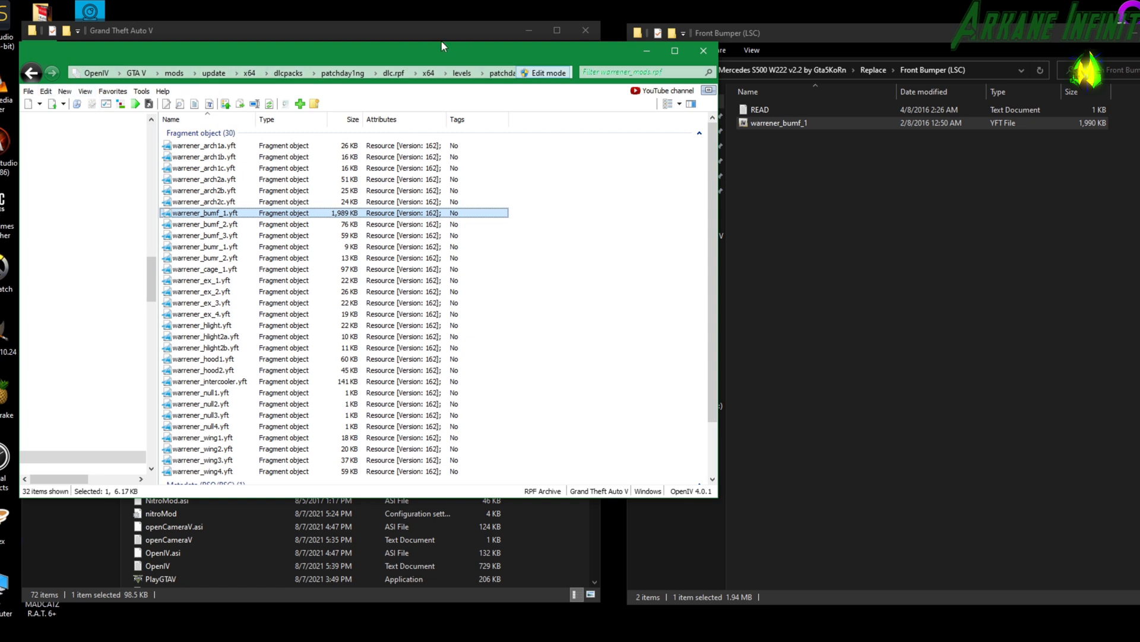
Return OpenIV to the GTA V root, and extract the 2017-nissan-gt-r-r35-addon-tuning archive from the tutorial gta folder.
click(140, 73)
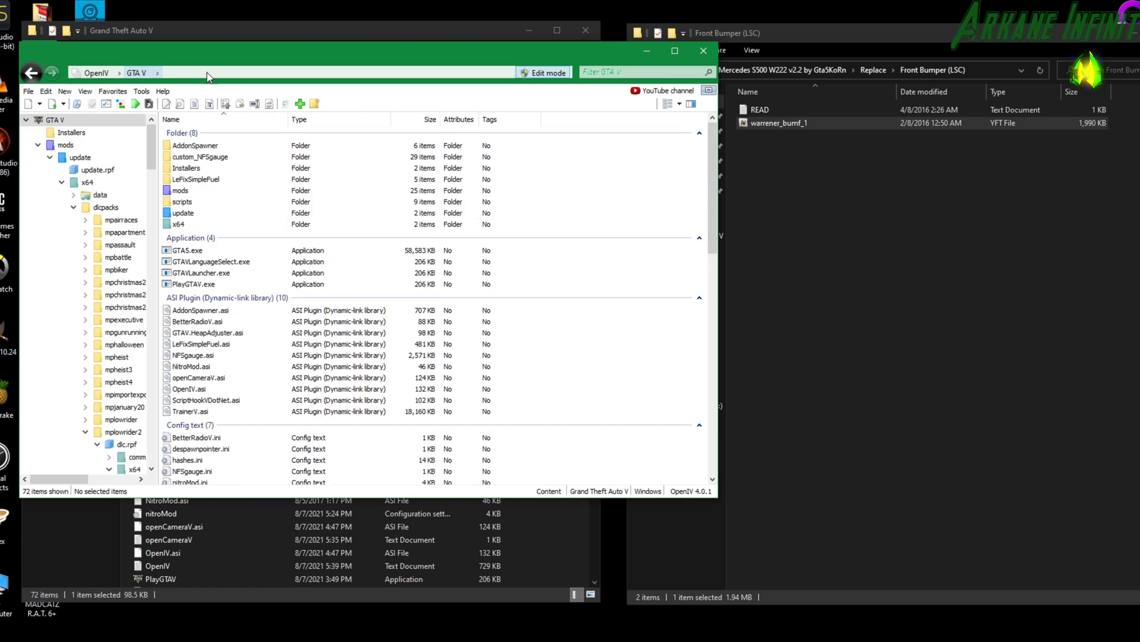
click(932, 147)
click(639, 71)
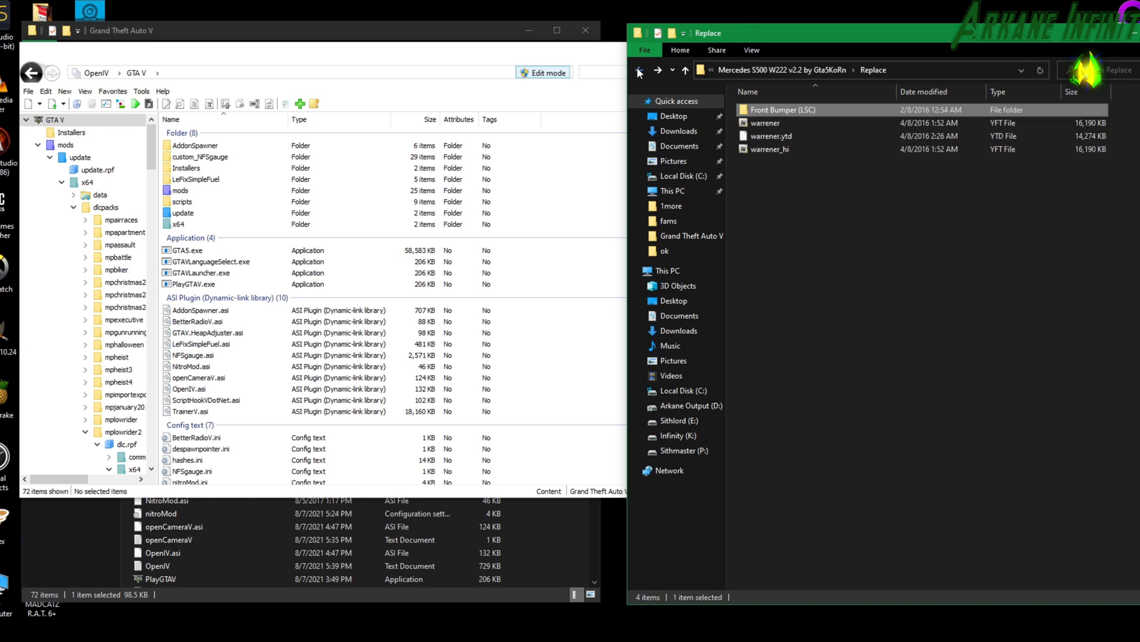
right_click(821, 148)
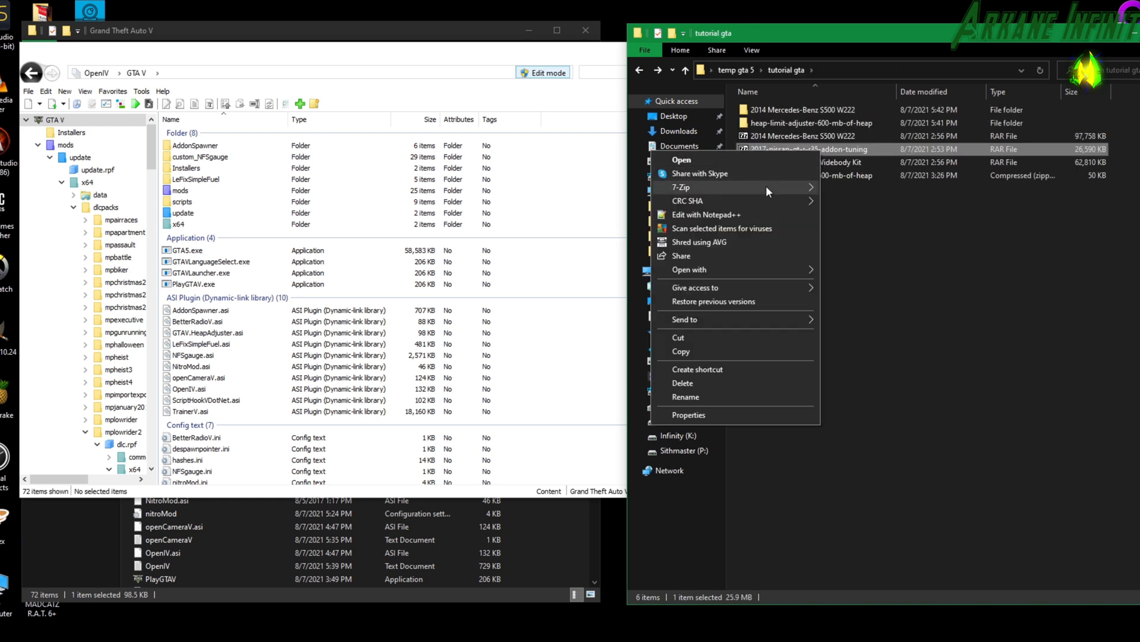
mouse_move(771, 188)
click(861, 216)
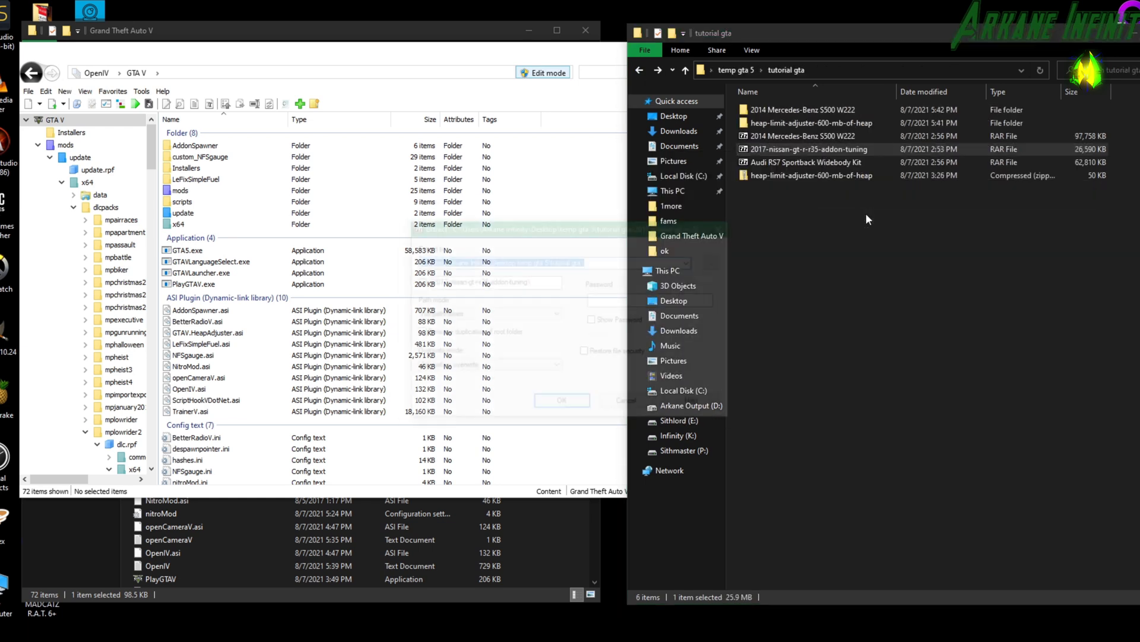
click(562, 403)
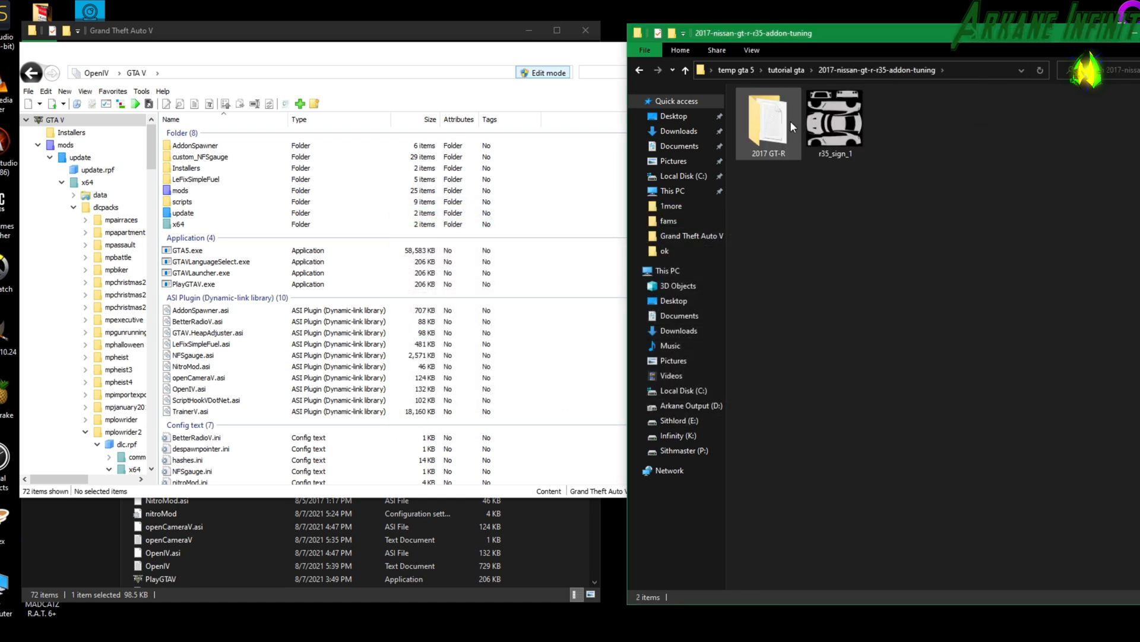
Open the extracted mod's 2017 GT-R folder and look over its gxr35 folder and adm text file.
double_click(790, 120)
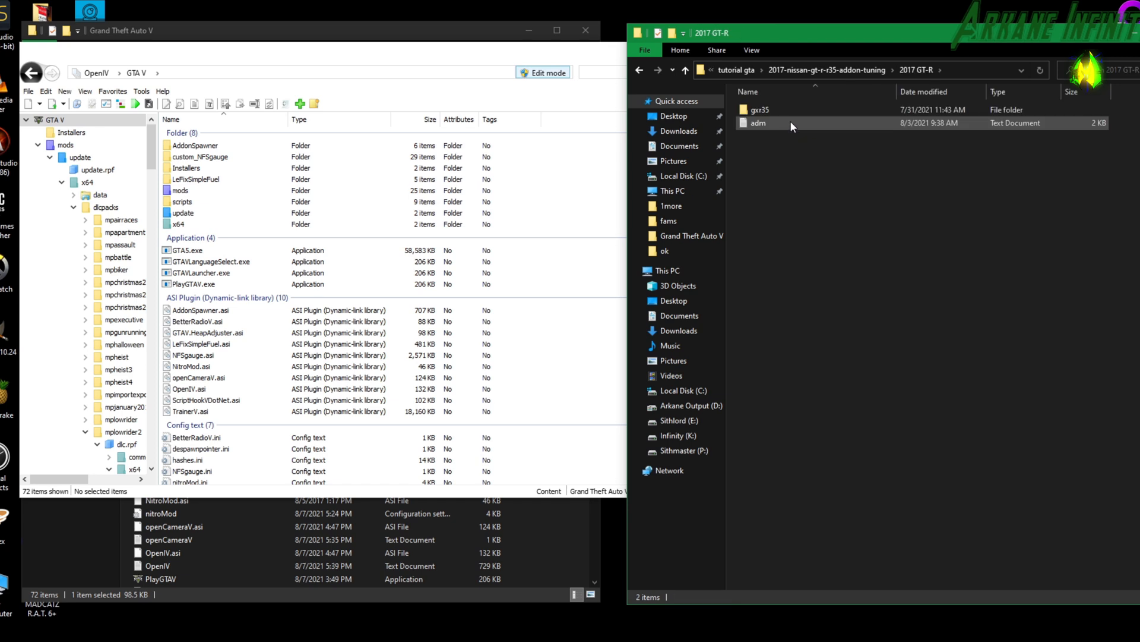
click(790, 120)
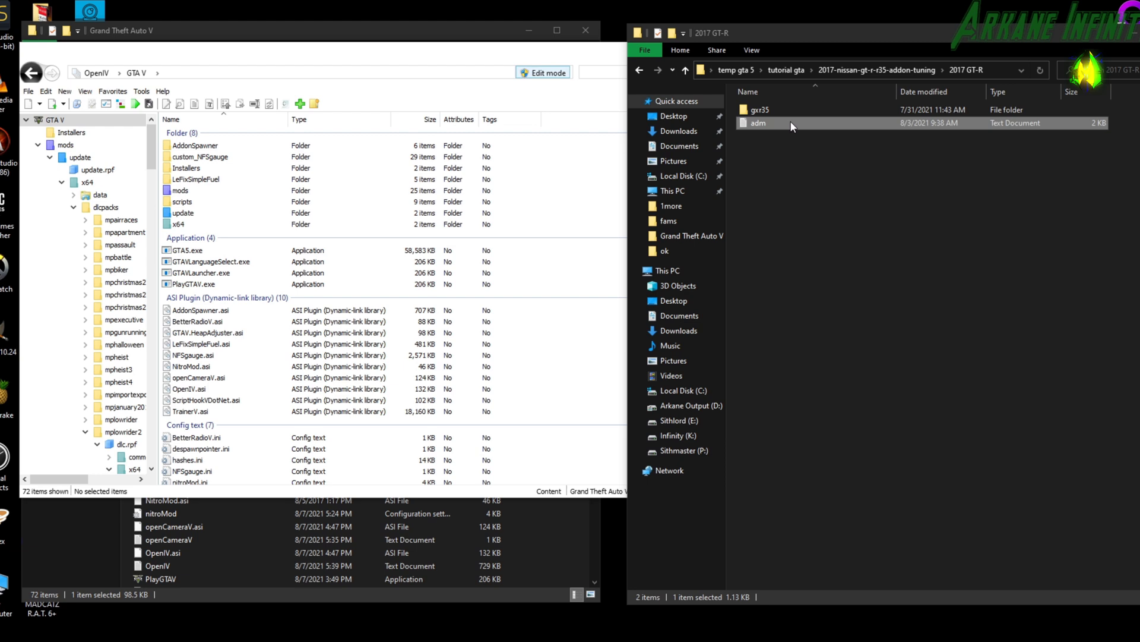
click(758, 110)
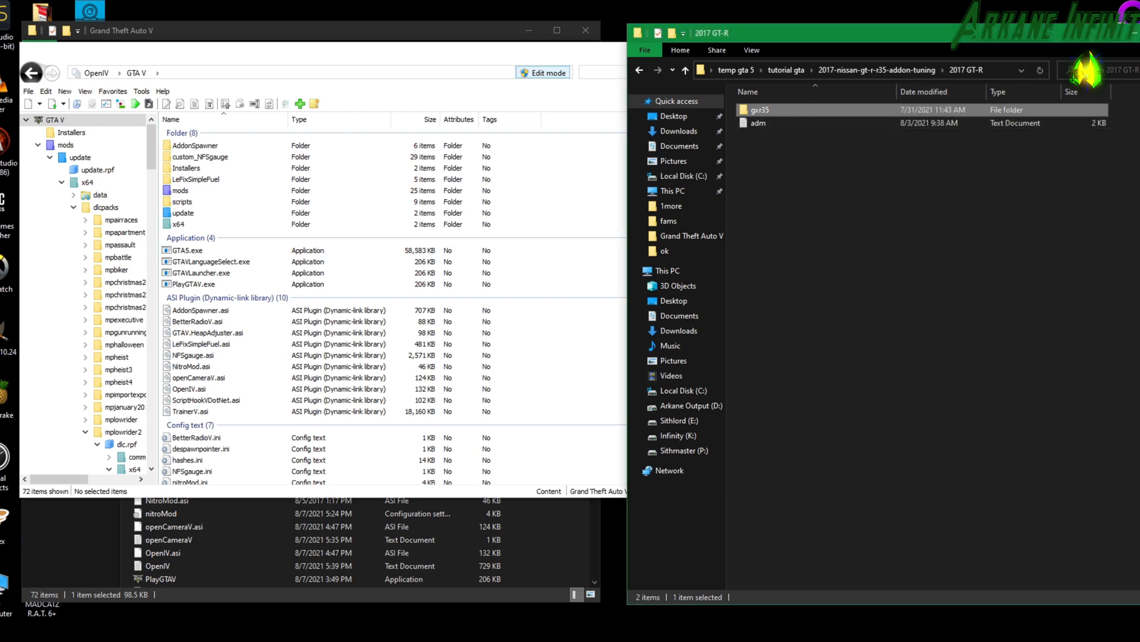
click(879, 237)
In the Grand Theft Auto V folder, open mods > update > x64 > dlcpacks and copy the gxr35 folder into it.
click(179, 526)
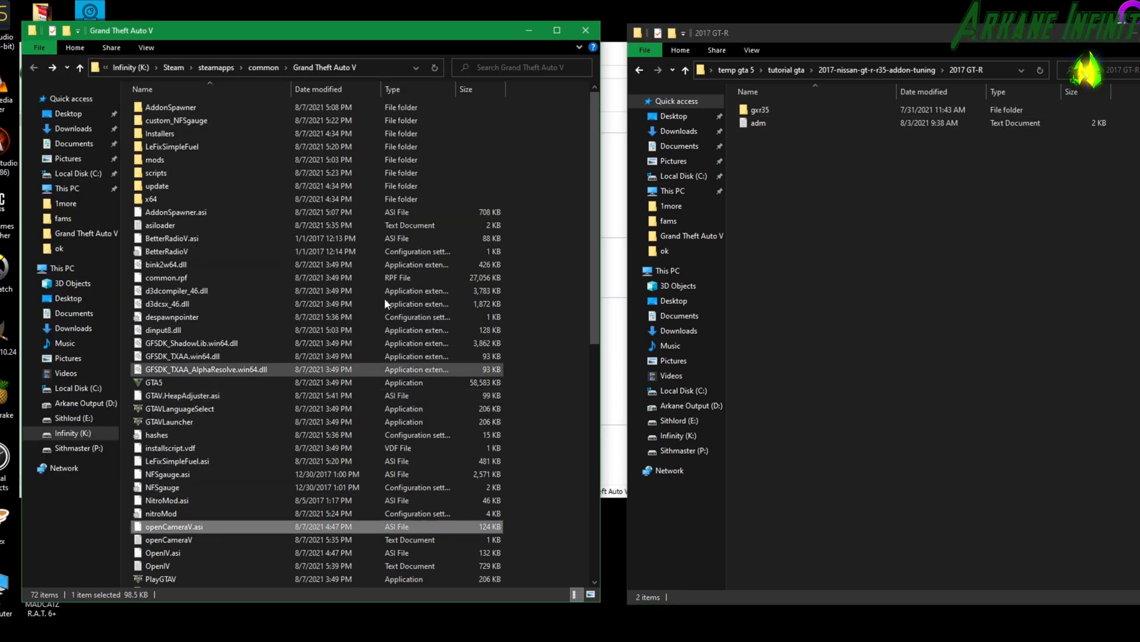
drag(316, 22, 379, 16)
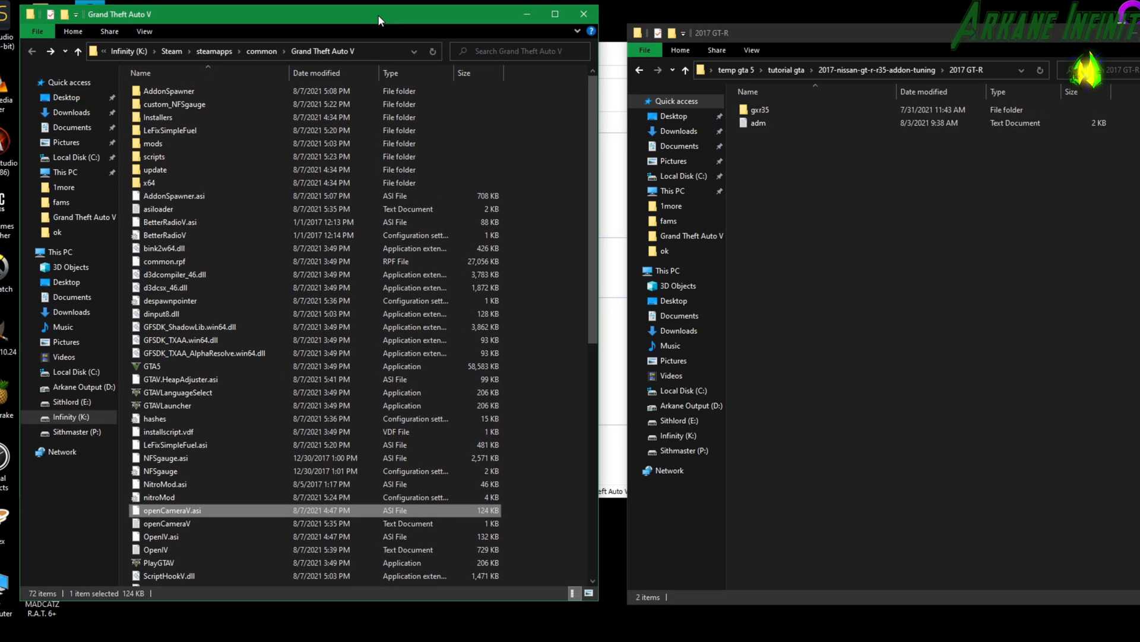
double_click(204, 147)
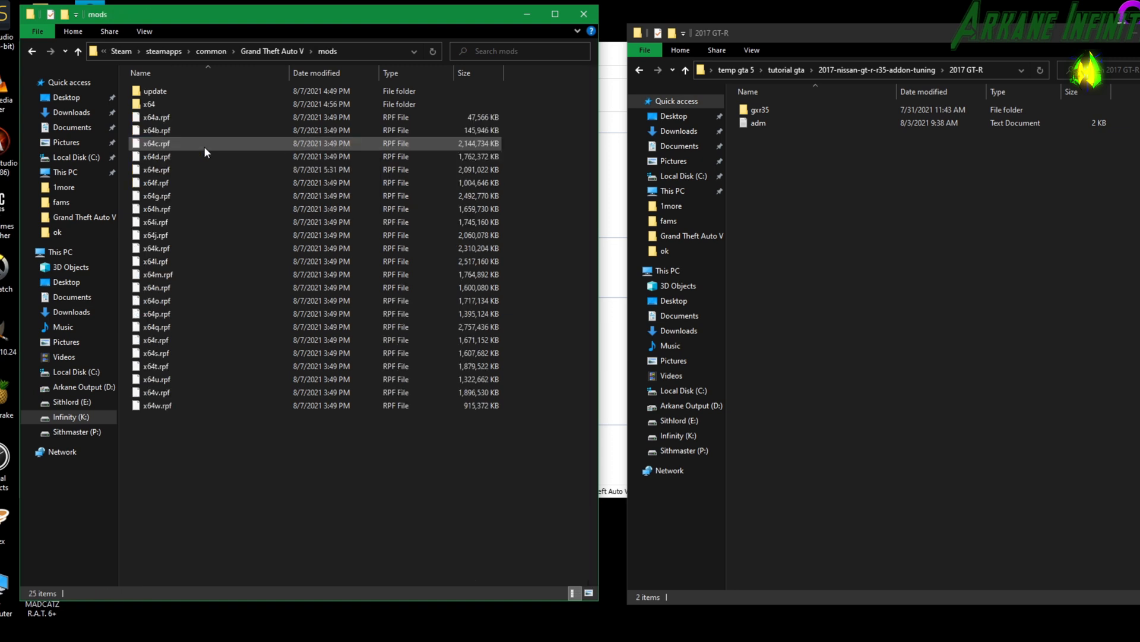
double_click(156, 94)
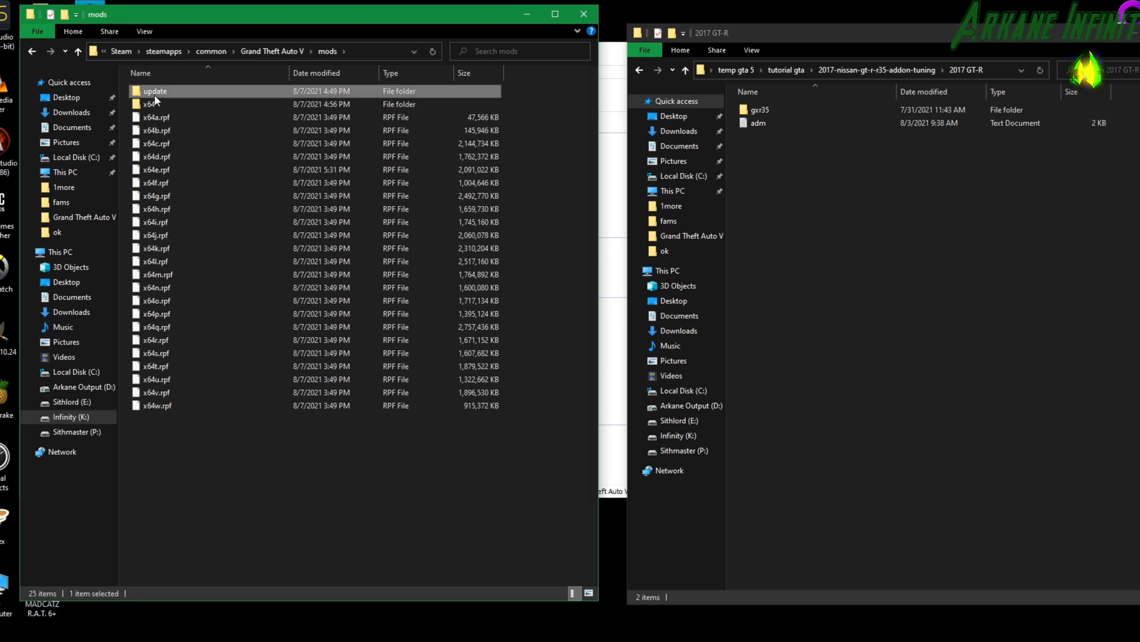
double_click(156, 97)
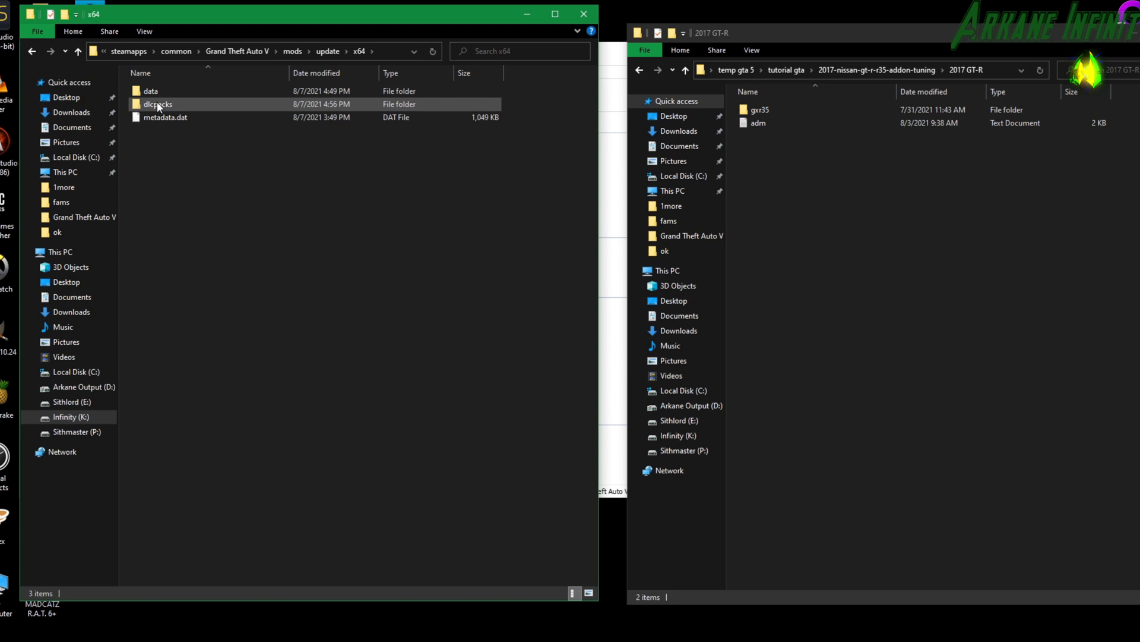
double_click(157, 101)
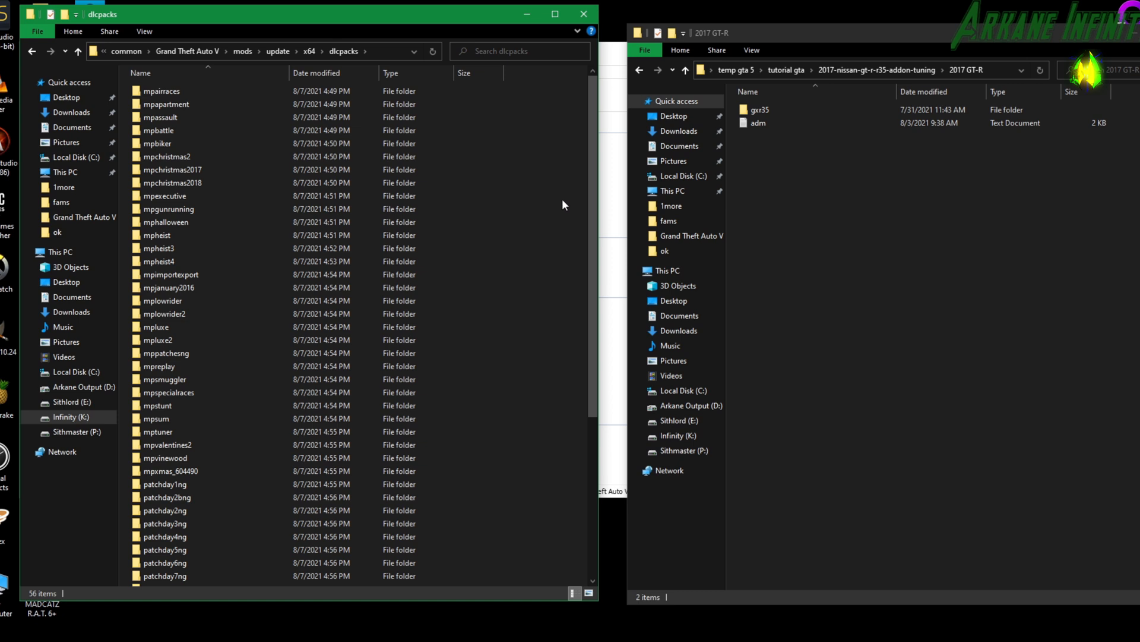
drag(758, 109, 539, 261)
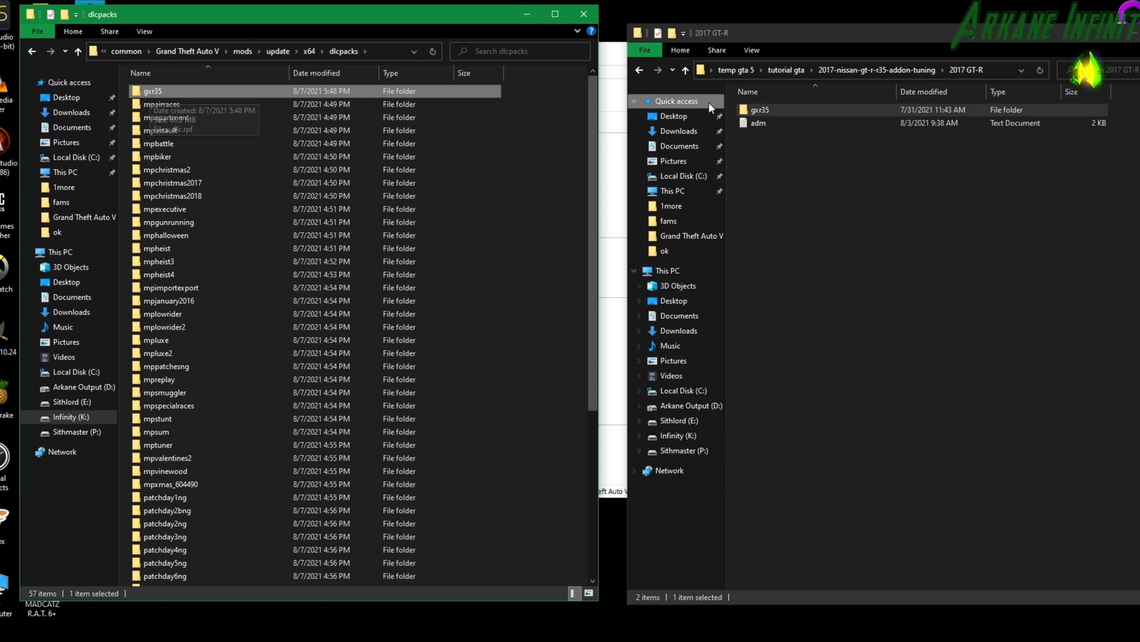
Open the mod's adm text file and read its installation instructions, vehicle spawn name and changelog.
click(757, 124)
double_click(756, 125)
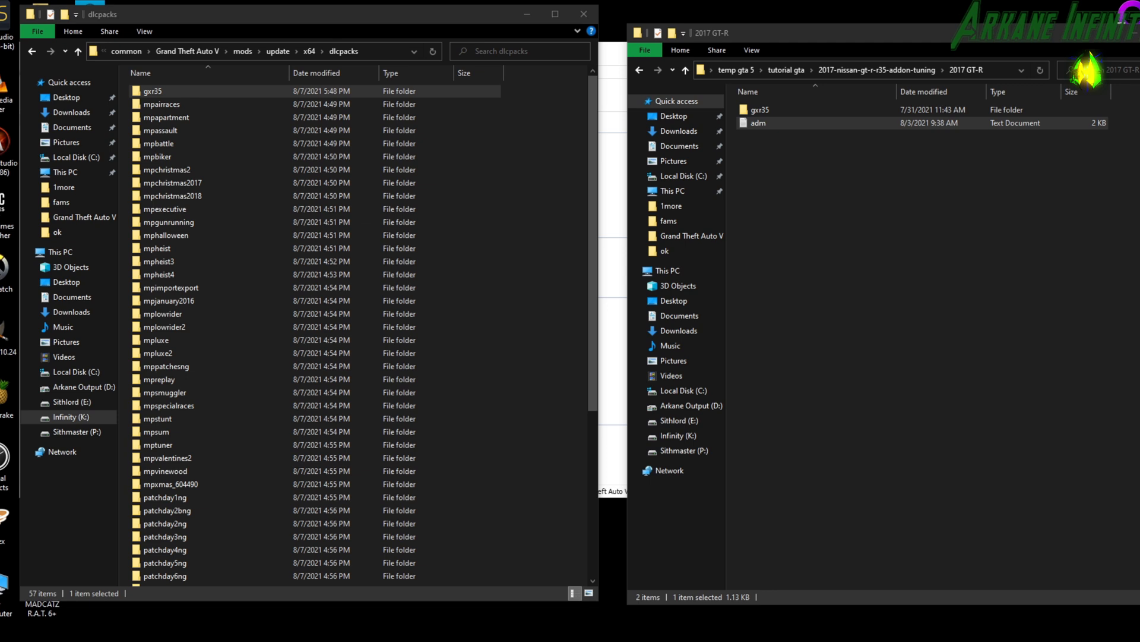
drag(1139, 61, 844, 31)
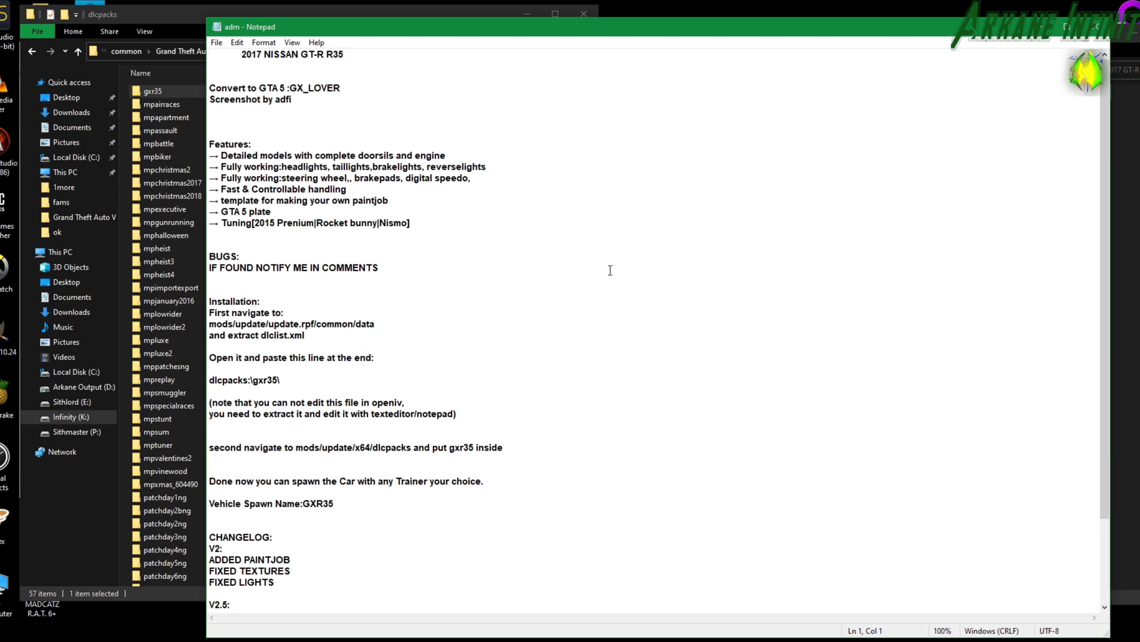
scroll(608, 269, down, 3)
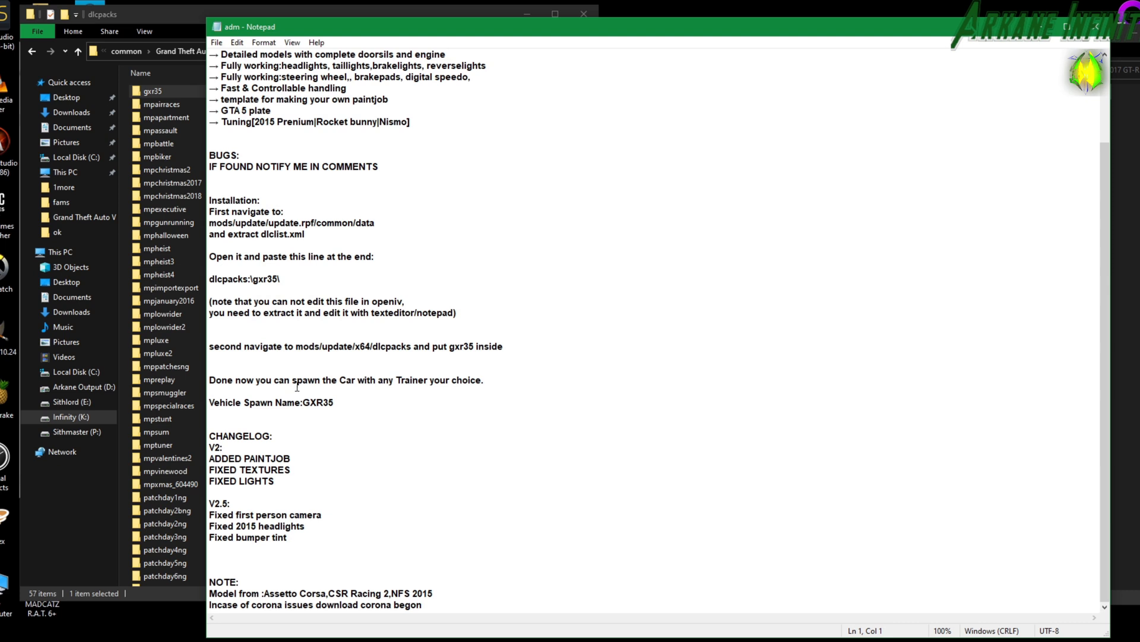
scroll(303, 385, up, 3)
scroll(302, 380, down, 3)
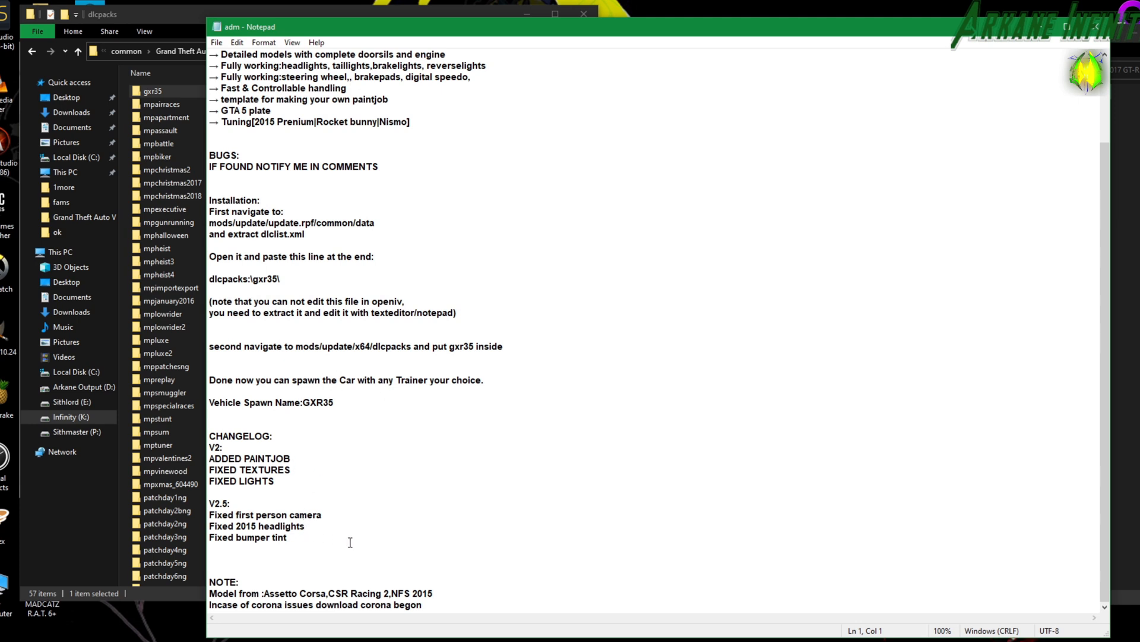
scroll(362, 547, up, 4)
scroll(364, 547, down, 4)
Switch to OpenIV and open mods > update > update.rpf > common > data, down to its XML files.
key(alt+Tab)
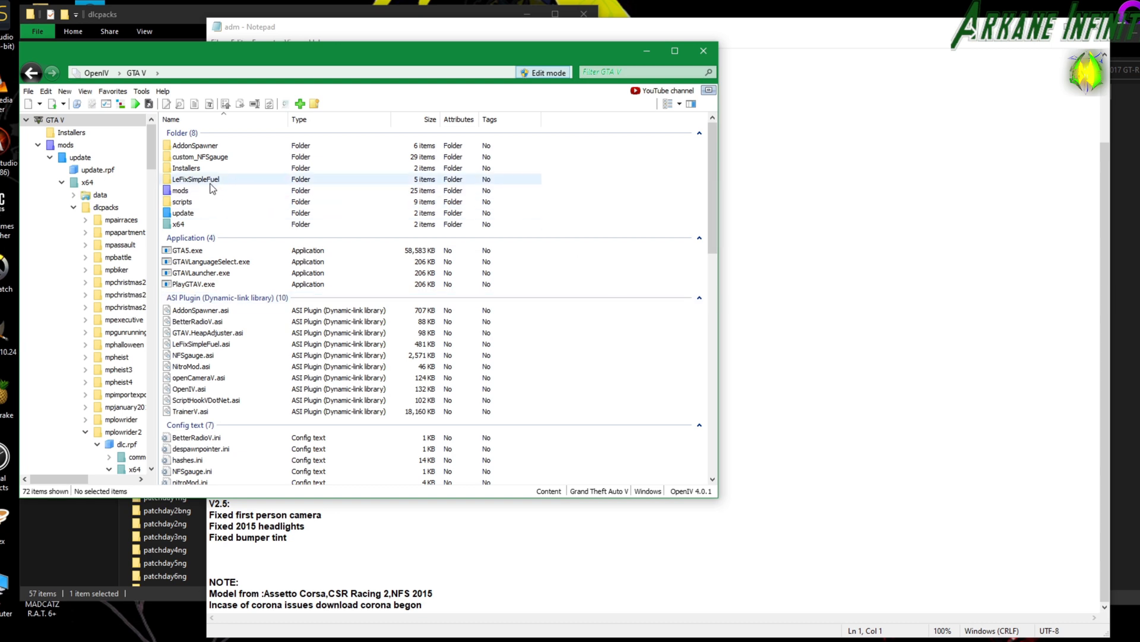
double_click(181, 191)
double_click(183, 146)
key(alt+Left)
click(188, 147)
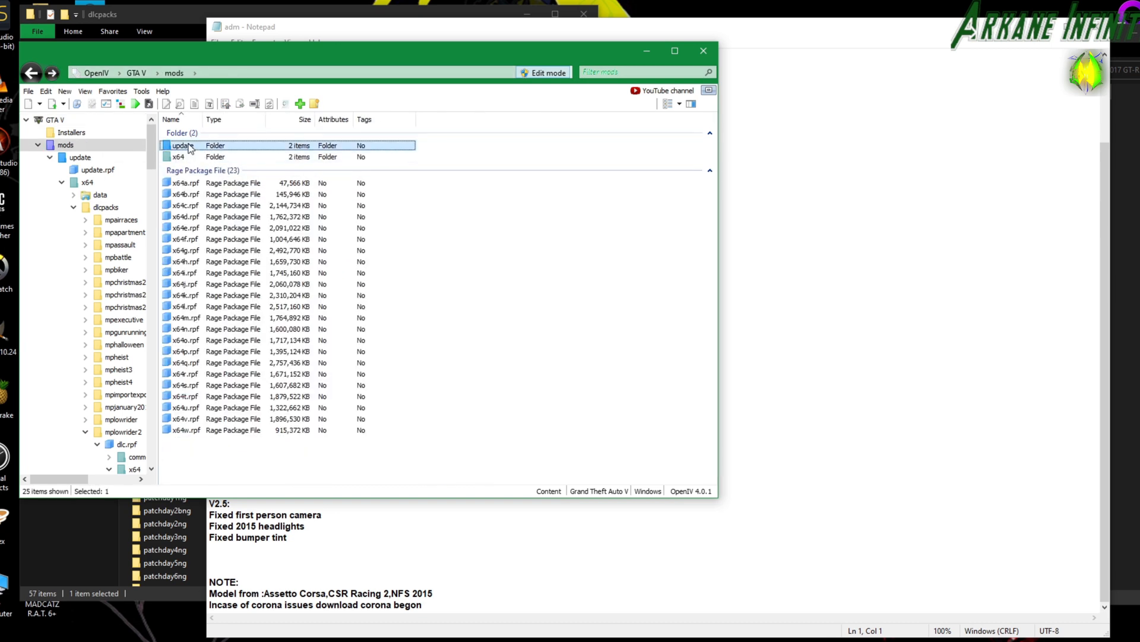
double_click(189, 147)
double_click(184, 173)
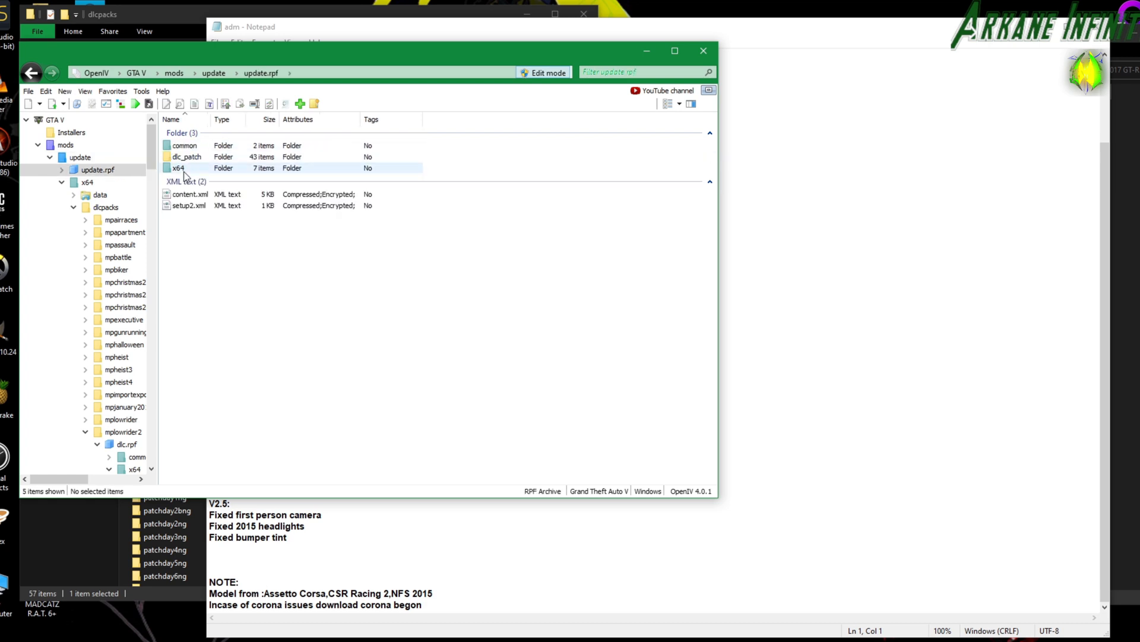
double_click(183, 147)
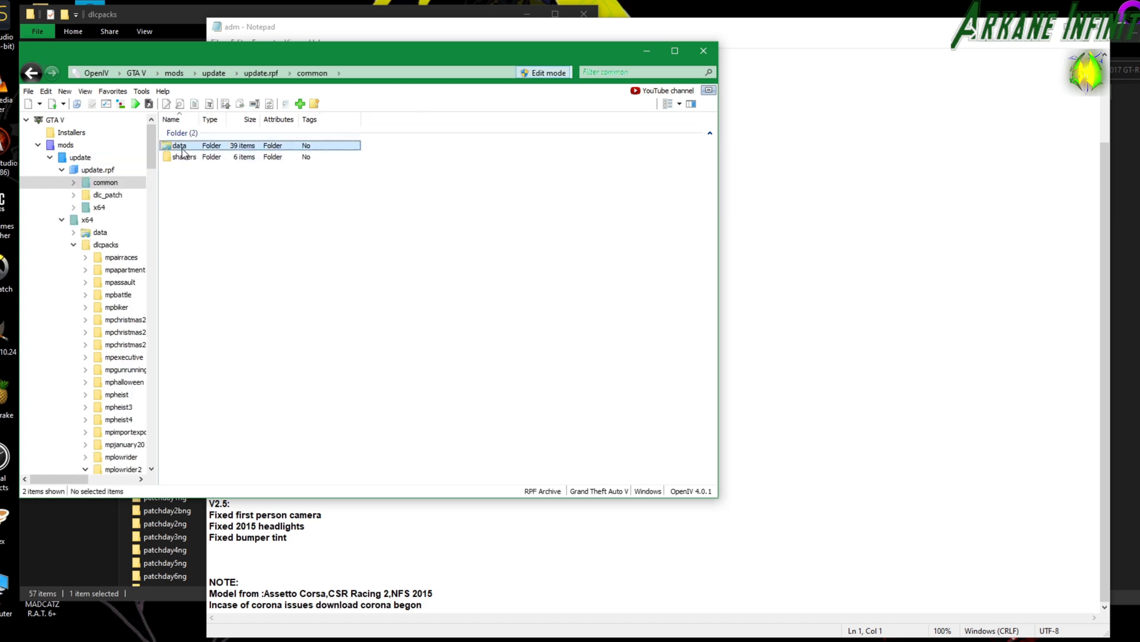
double_click(180, 145)
scroll(237, 310, down, 3)
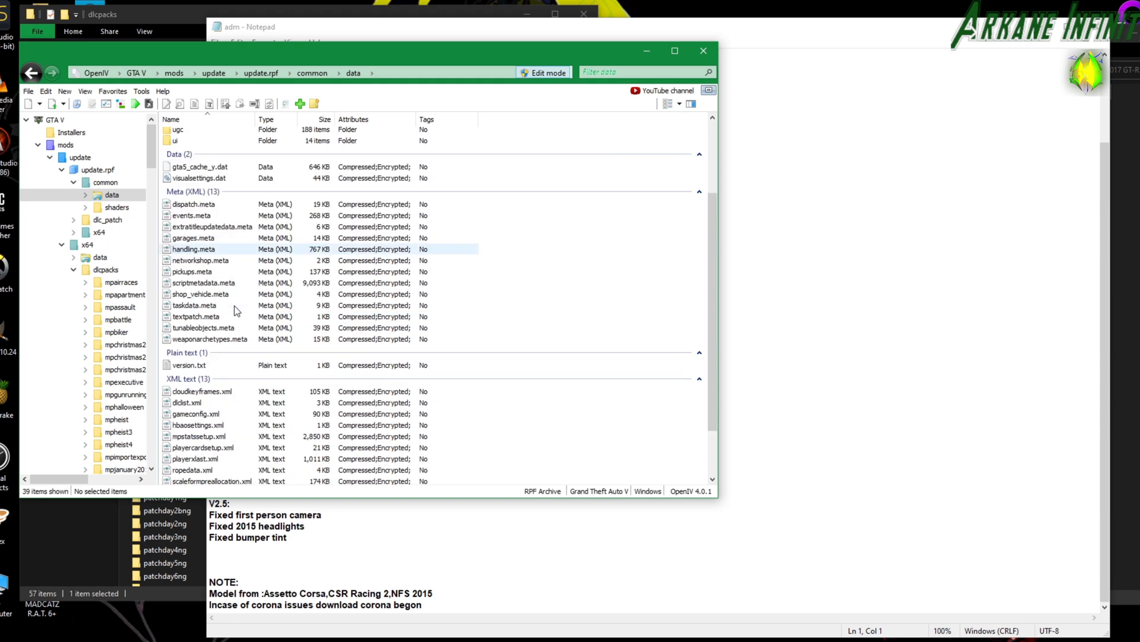
Turn on edit mode for the data folder containing dlclist.xml and accept the automatic-save warning.
click(195, 403)
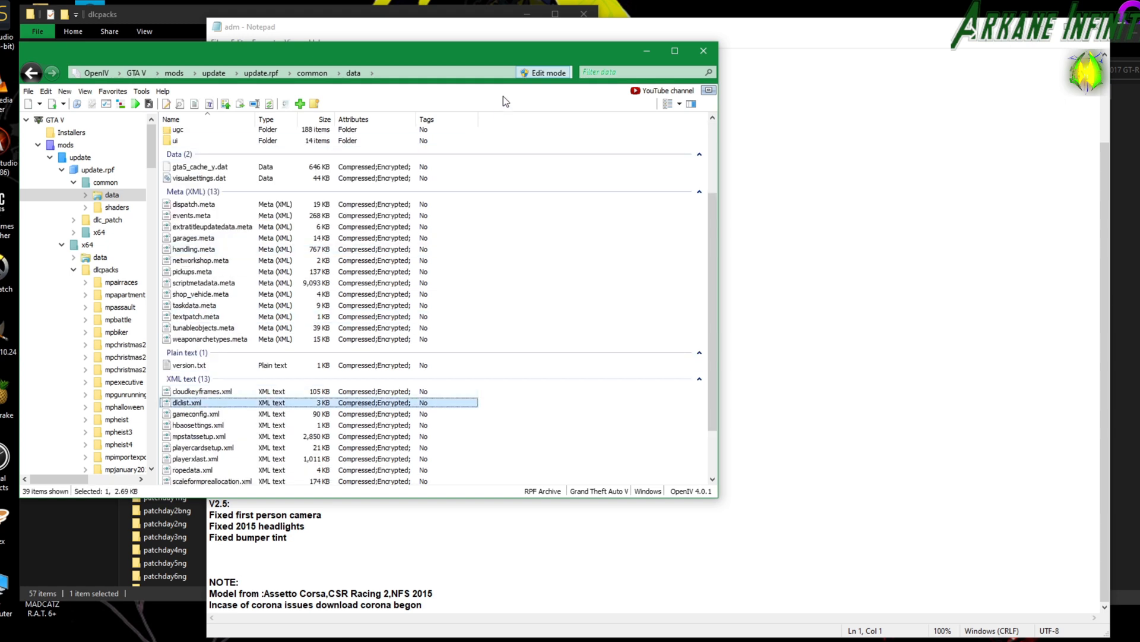
click(529, 74)
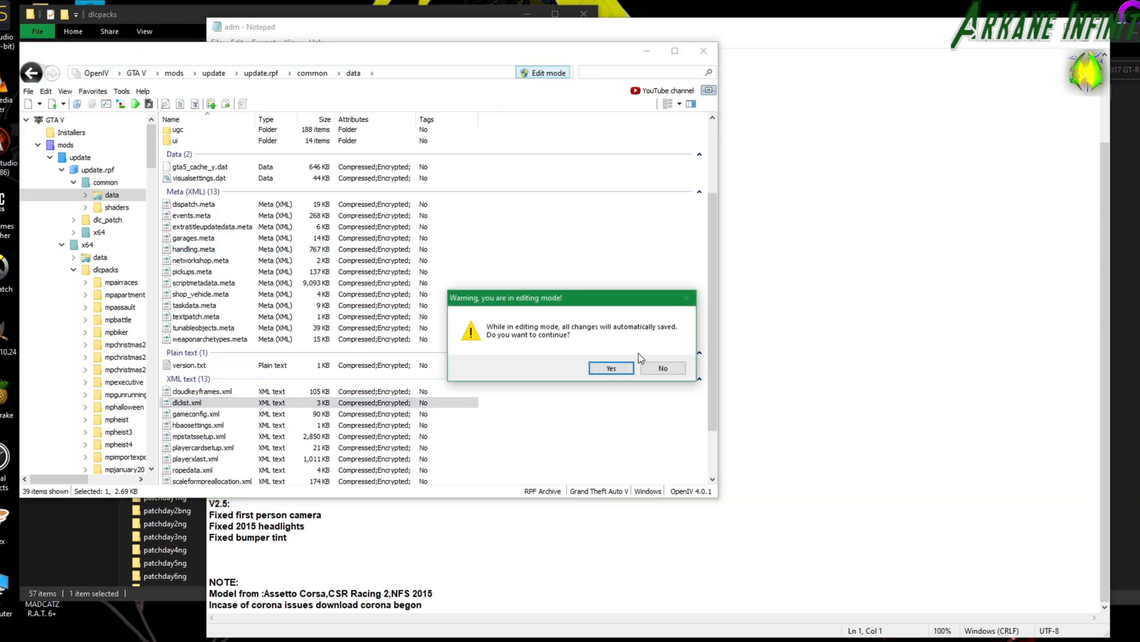
click(611, 368)
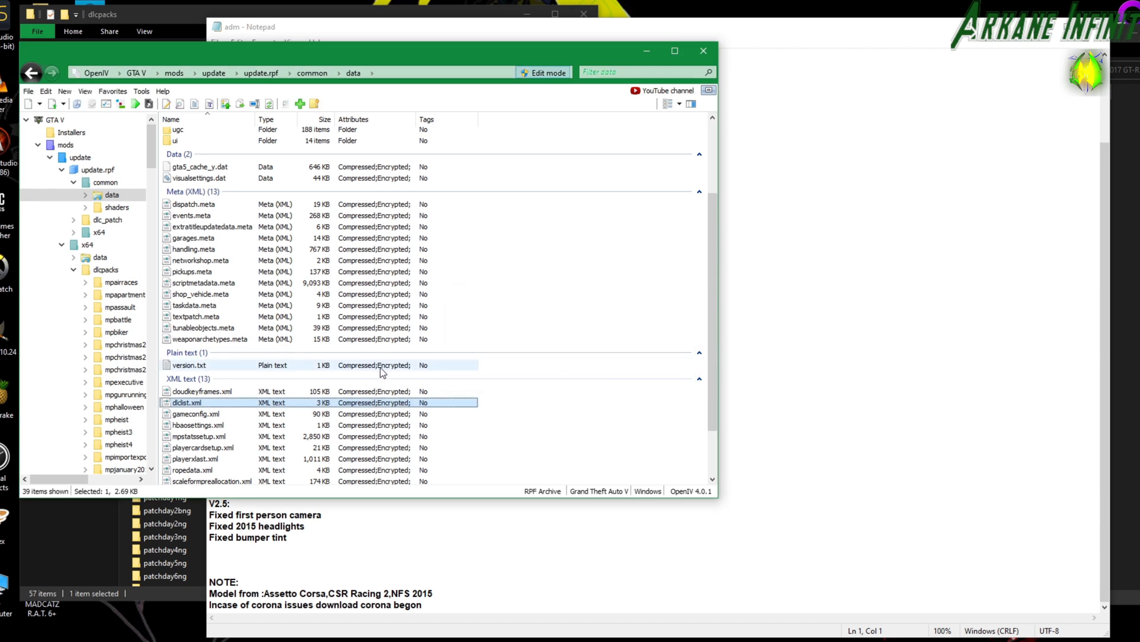
Open dlclist.xml for editing, enlarge the editor window and go to the last entries of the Paths list.
right_click(183, 405)
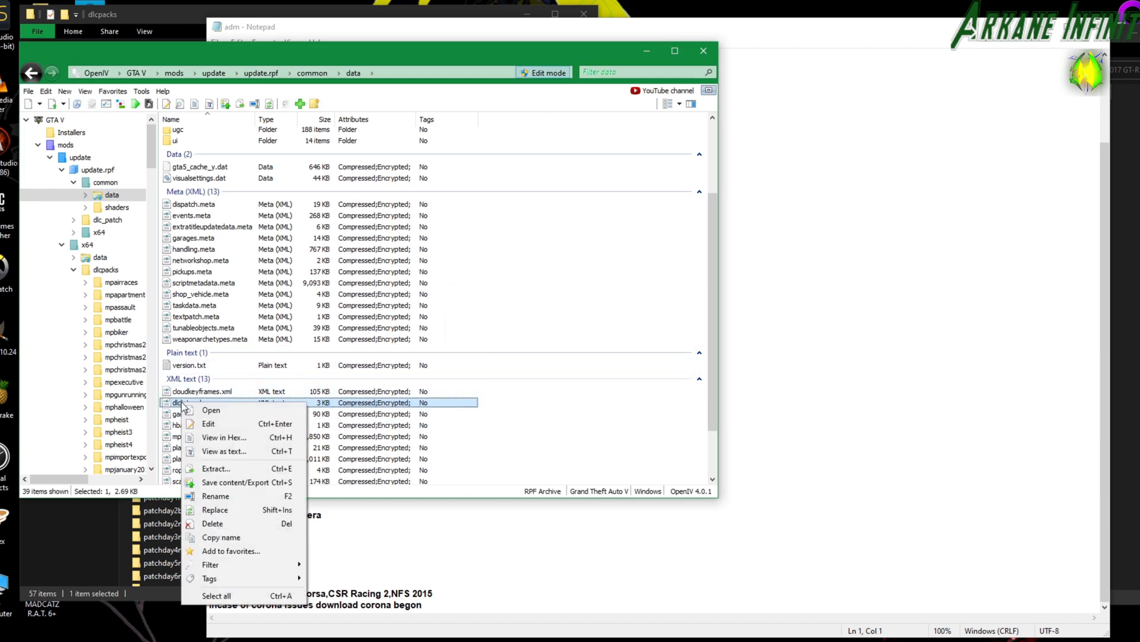
click(205, 424)
drag(511, 122, 542, 35)
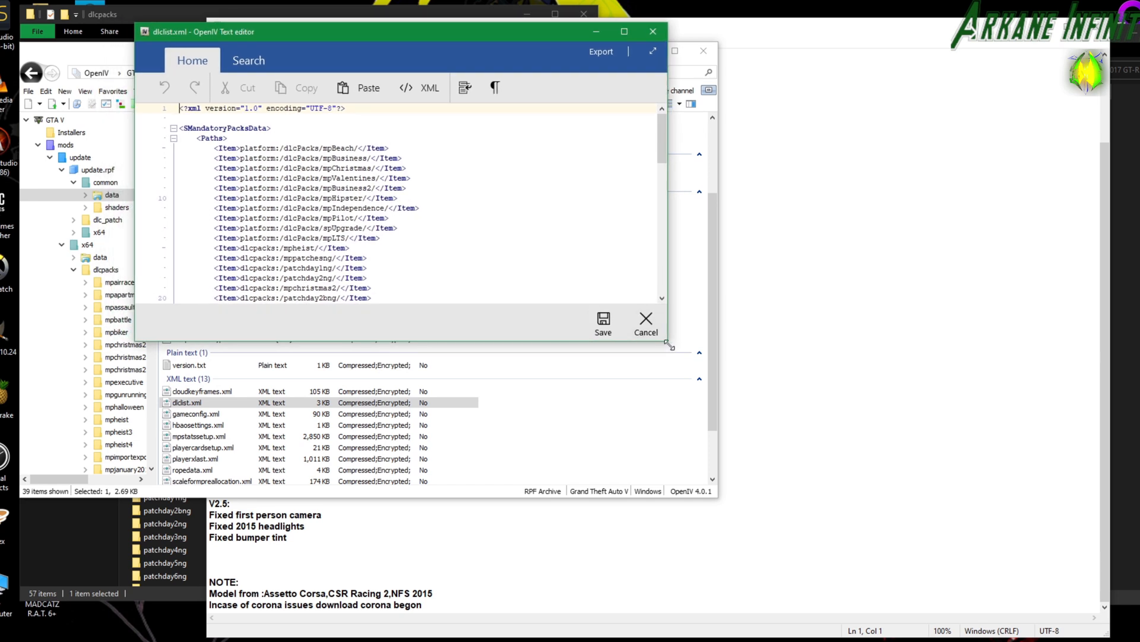
drag(665, 340, 788, 584)
scroll(452, 314, up, 10)
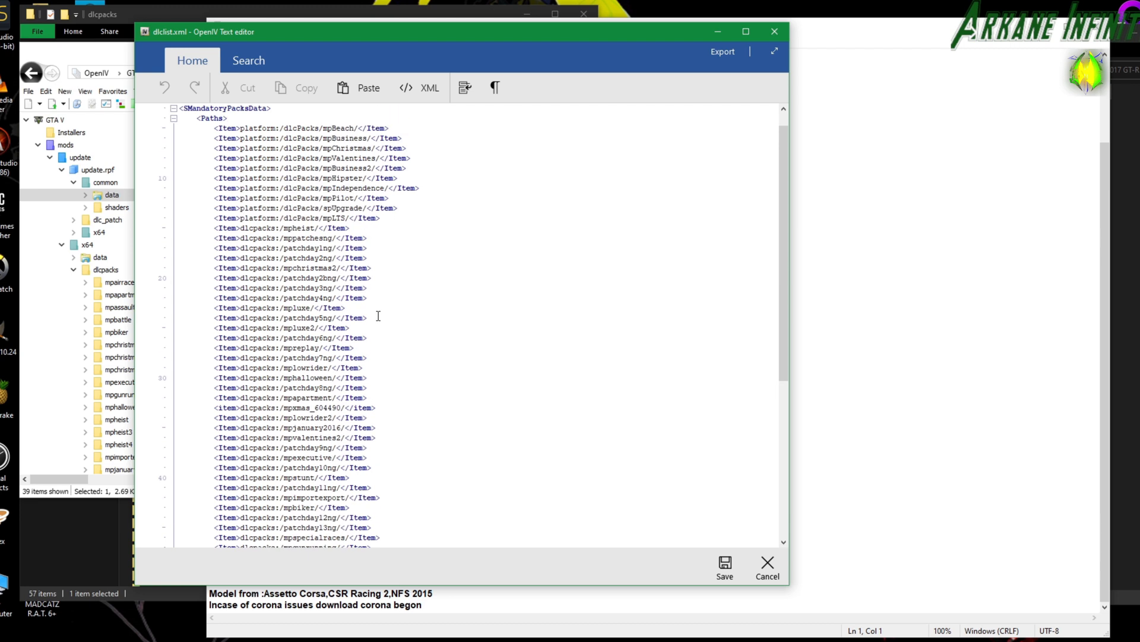
scroll(378, 315, down, 10)
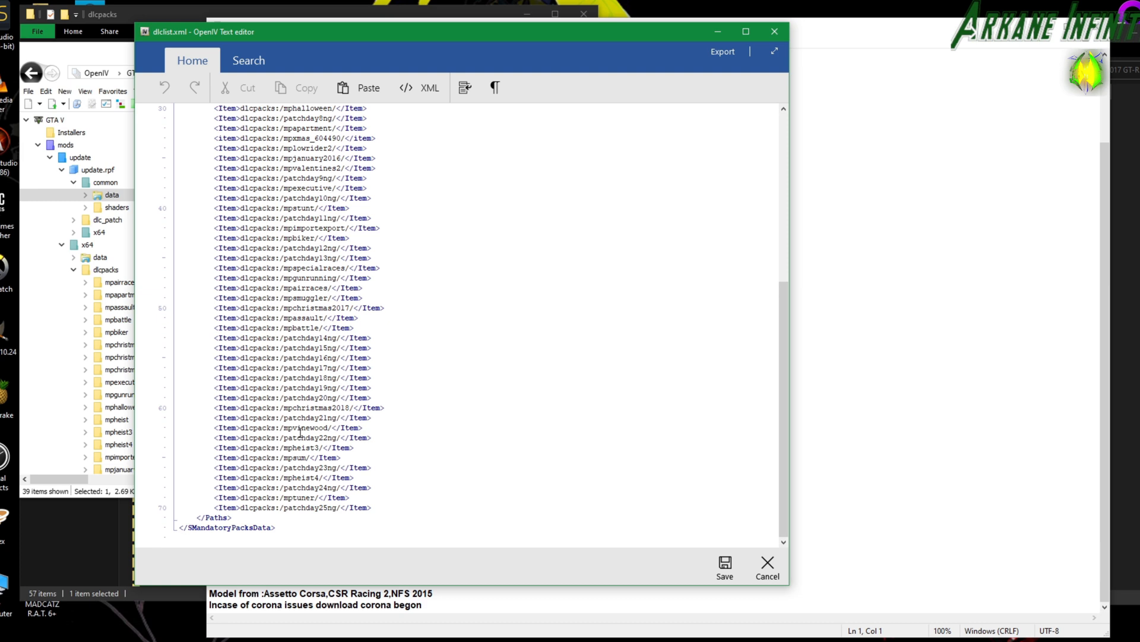
click(352, 501)
Copy the line <Item>dlcpacks:\s500w222\</Item> from the Mercedes mod's Readme in Notepad and close the Readme.
drag(690, 54, 677, 20)
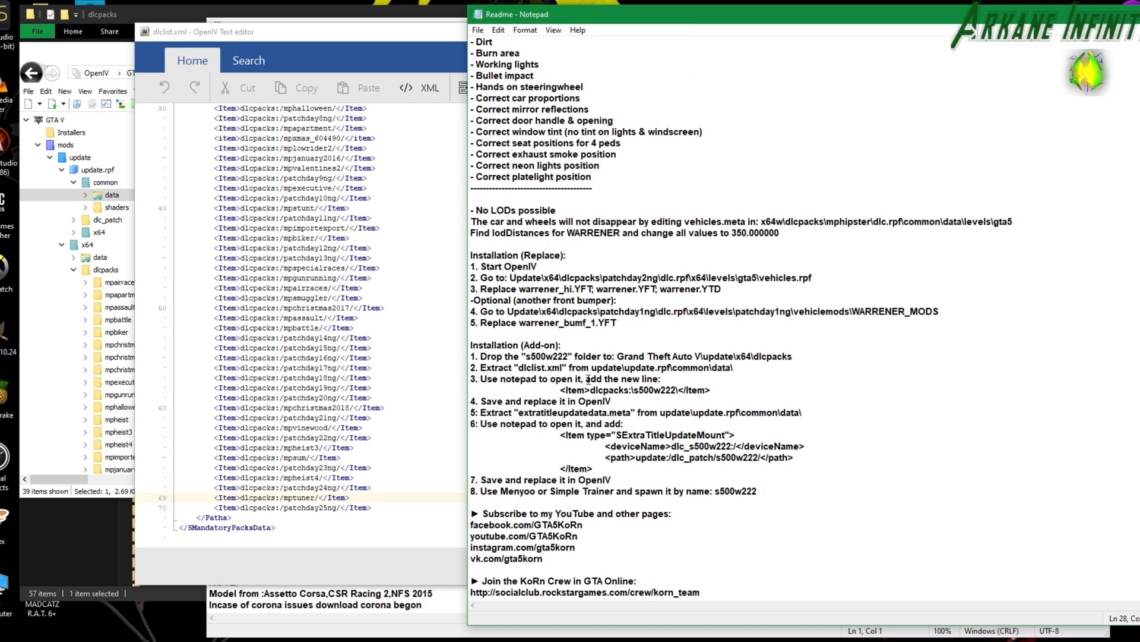
drag(562, 392, 707, 394)
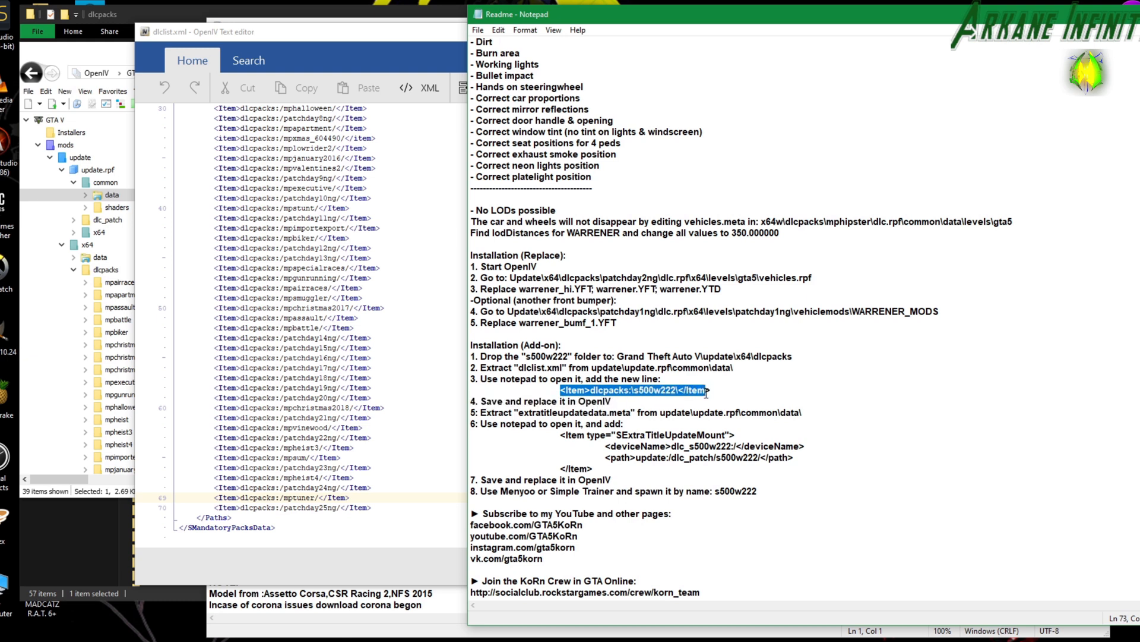
right_click(709, 392)
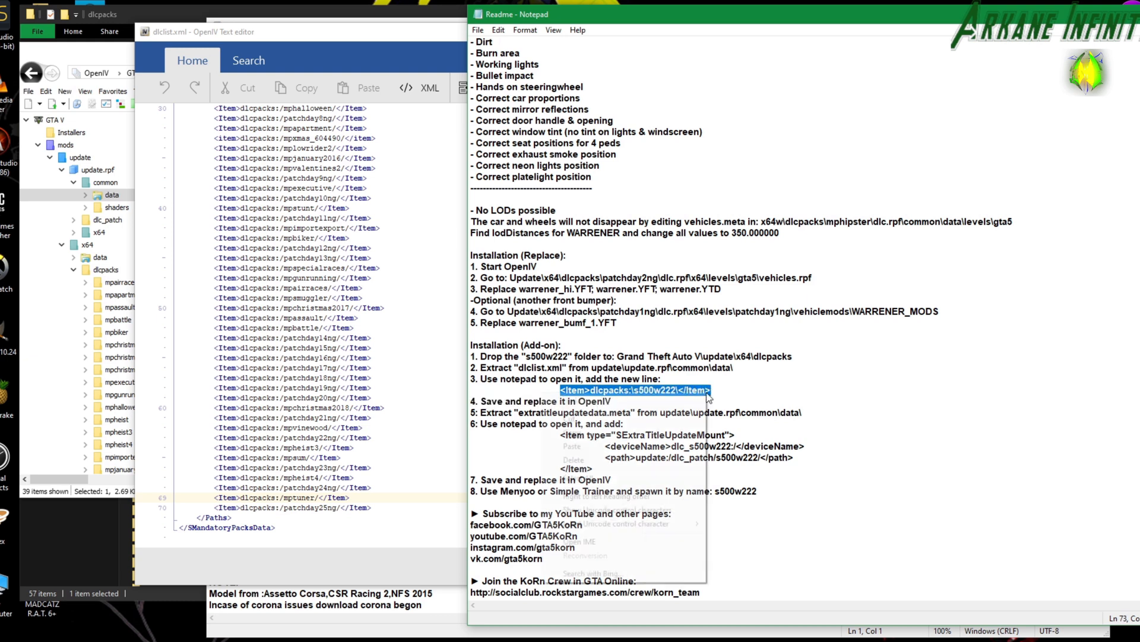
click(633, 433)
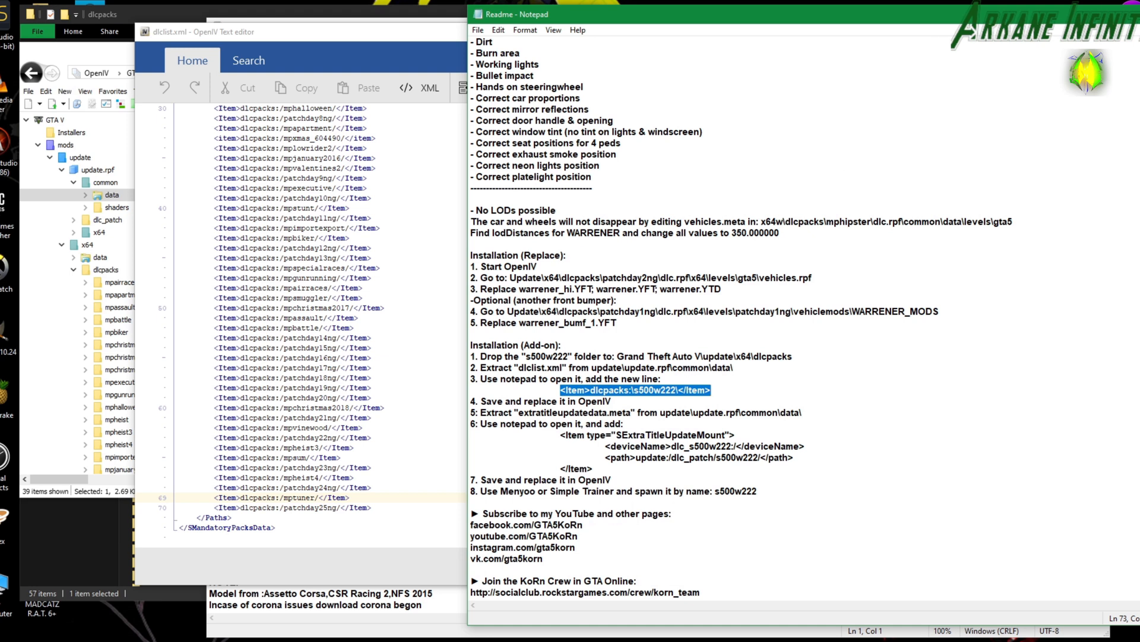
key(alt+F4)
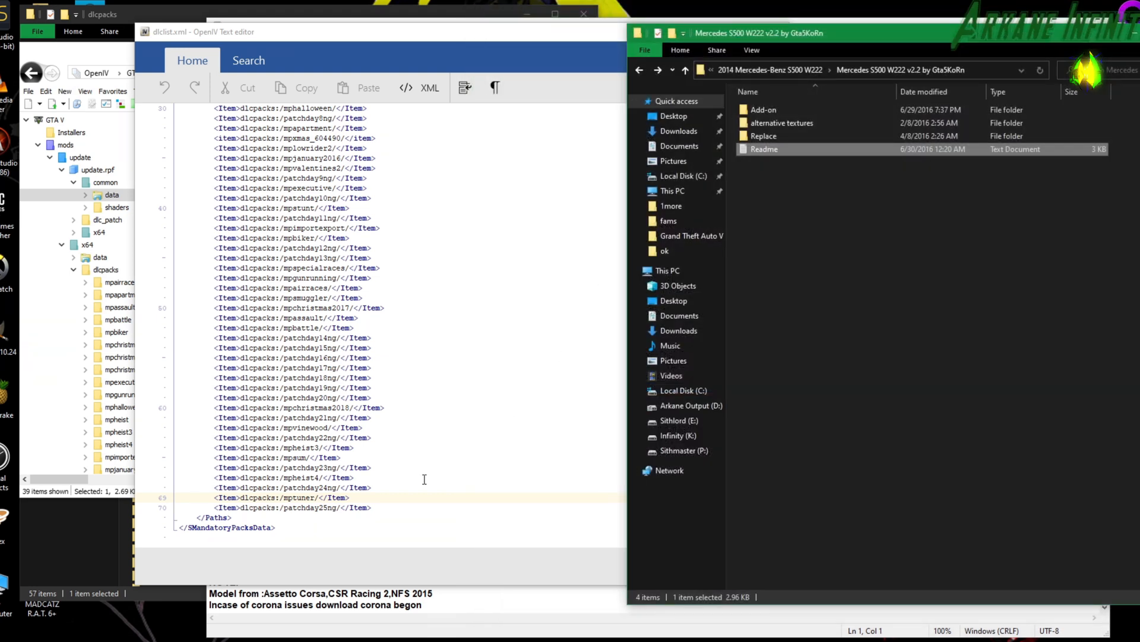
In dlclist.xml, paste the copied item on a new line after patchday25ng and delete the name s500w222 from it.
click(378, 506)
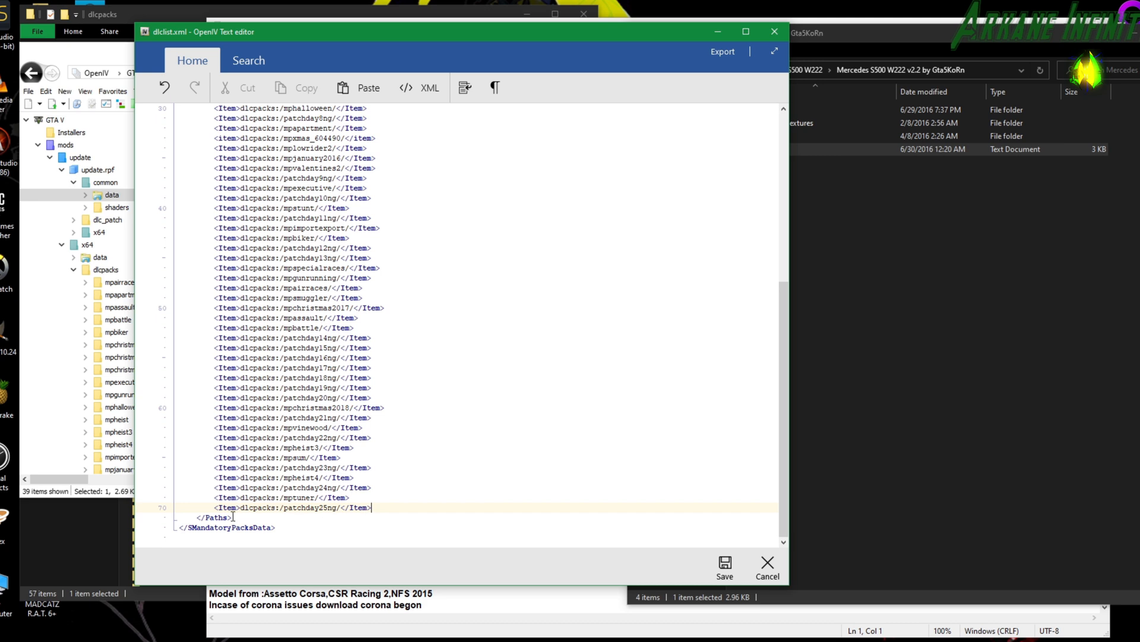
key(Return)
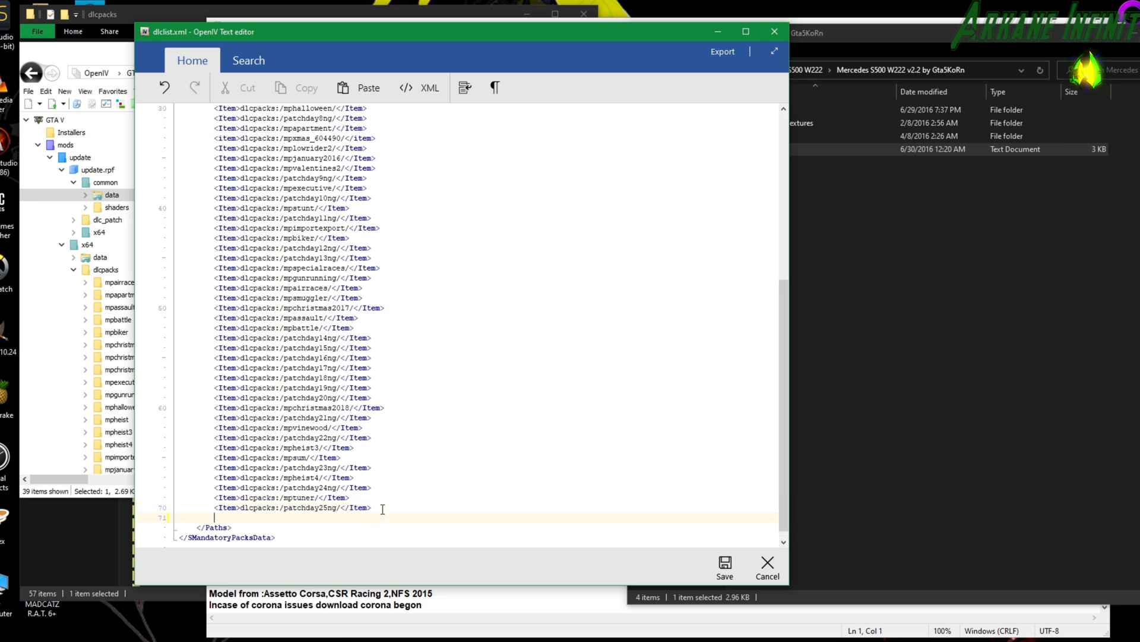
key(ctrl+v)
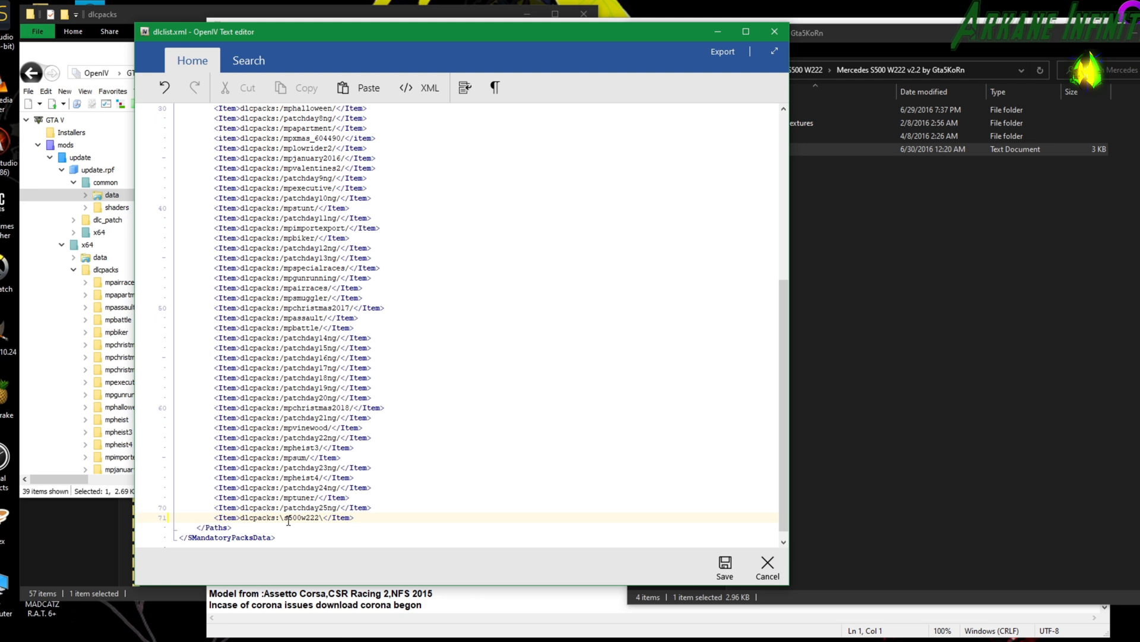
drag(285, 521, 299, 521)
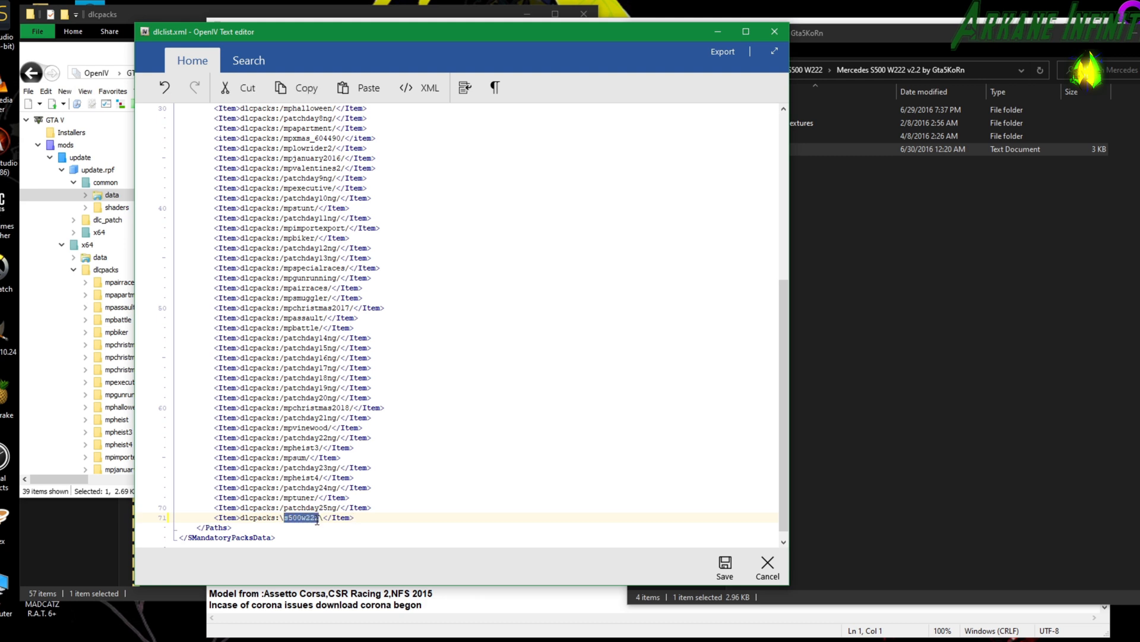
key(BackSpace)
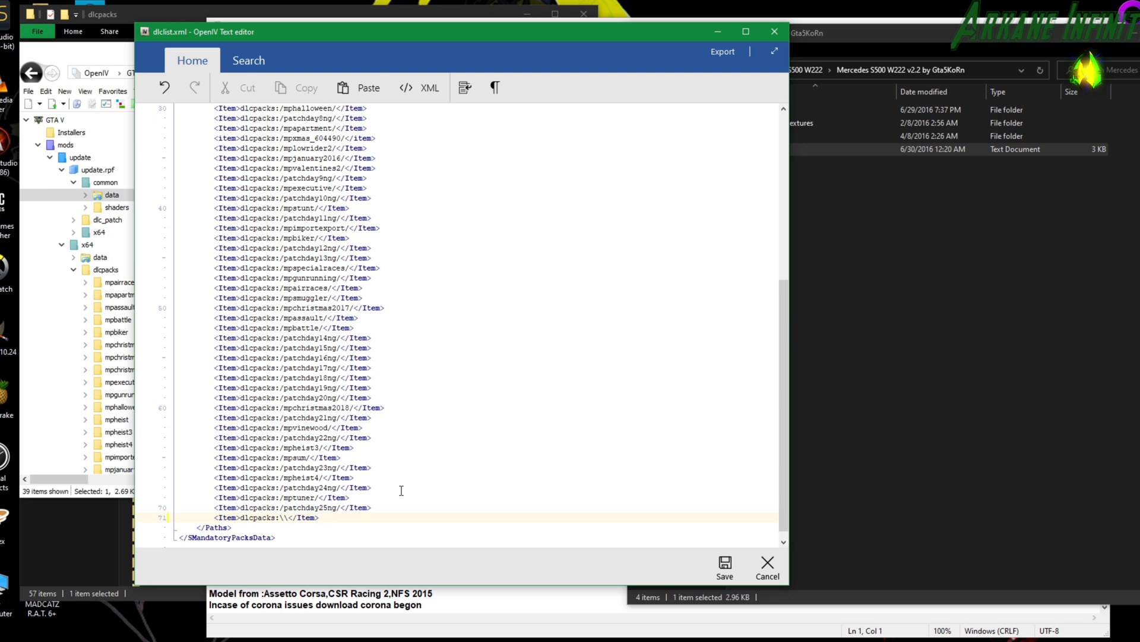
In File Explorer, go to the 2017-nissan-gt-r-r35-addon-tuning mod's 2017 GT-R folder, check the gxr35 folder's exact name and open it.
click(880, 268)
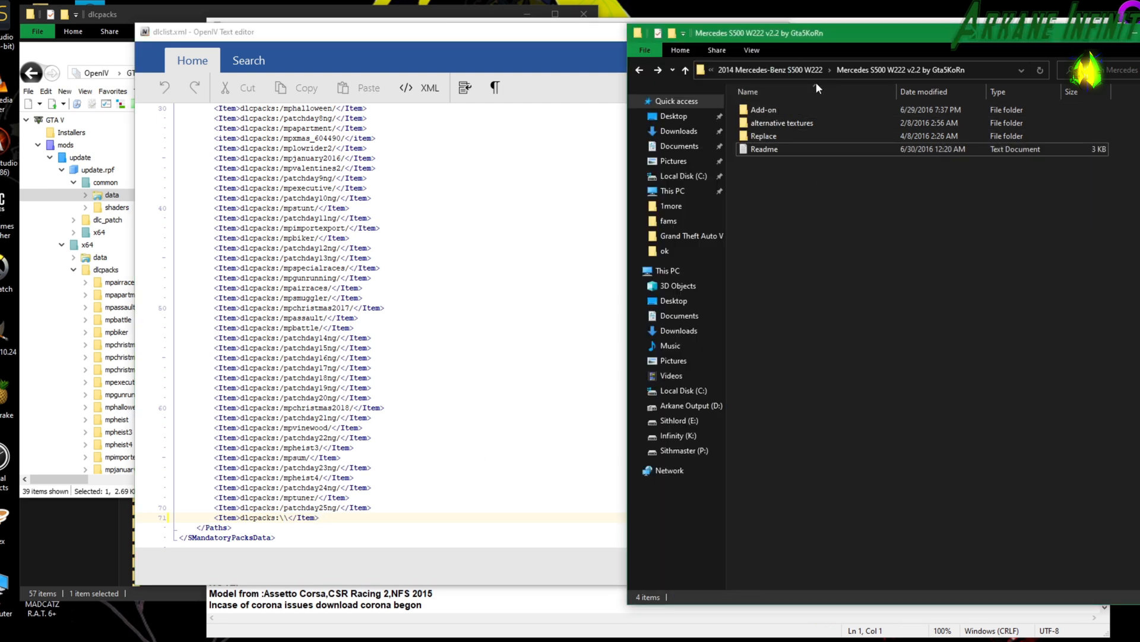
click(639, 70)
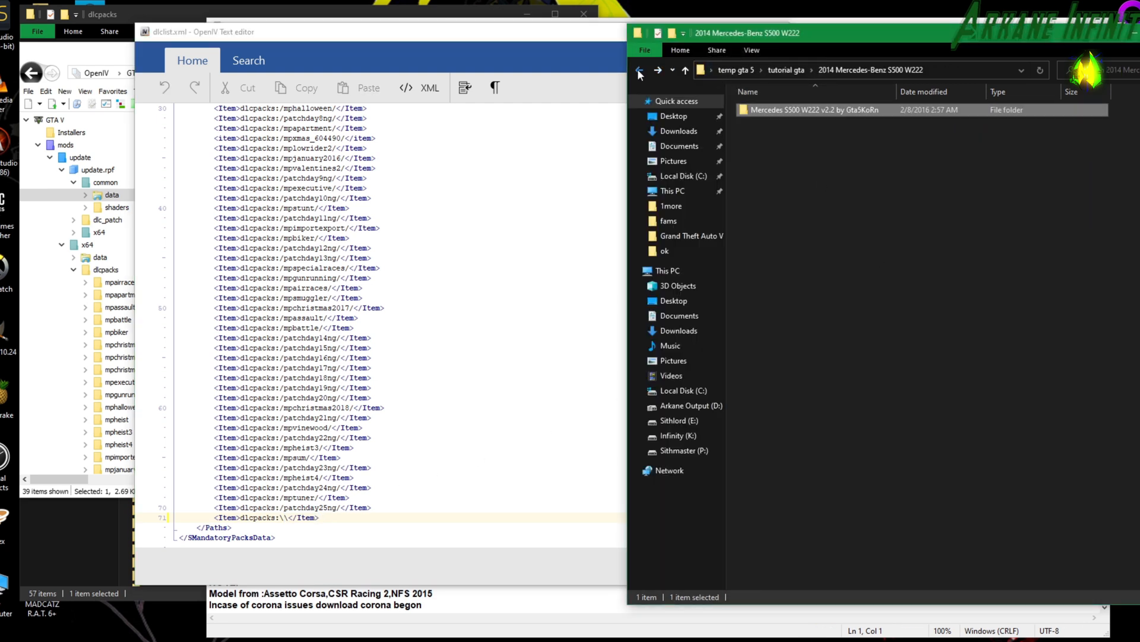
click(639, 71)
double_click(749, 112)
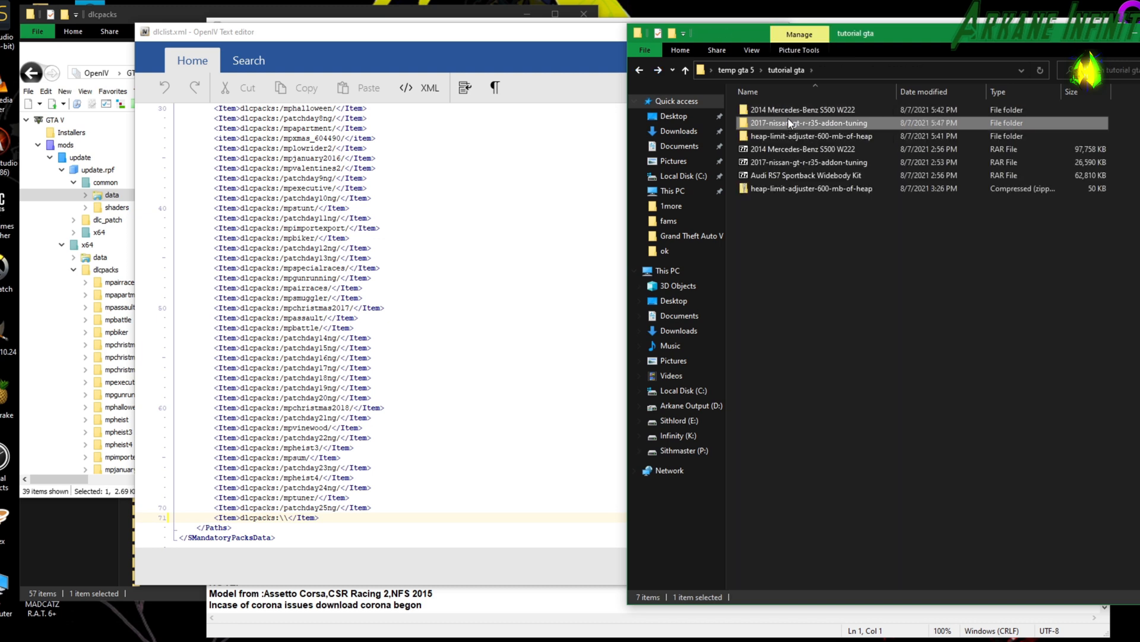
double_click(788, 125)
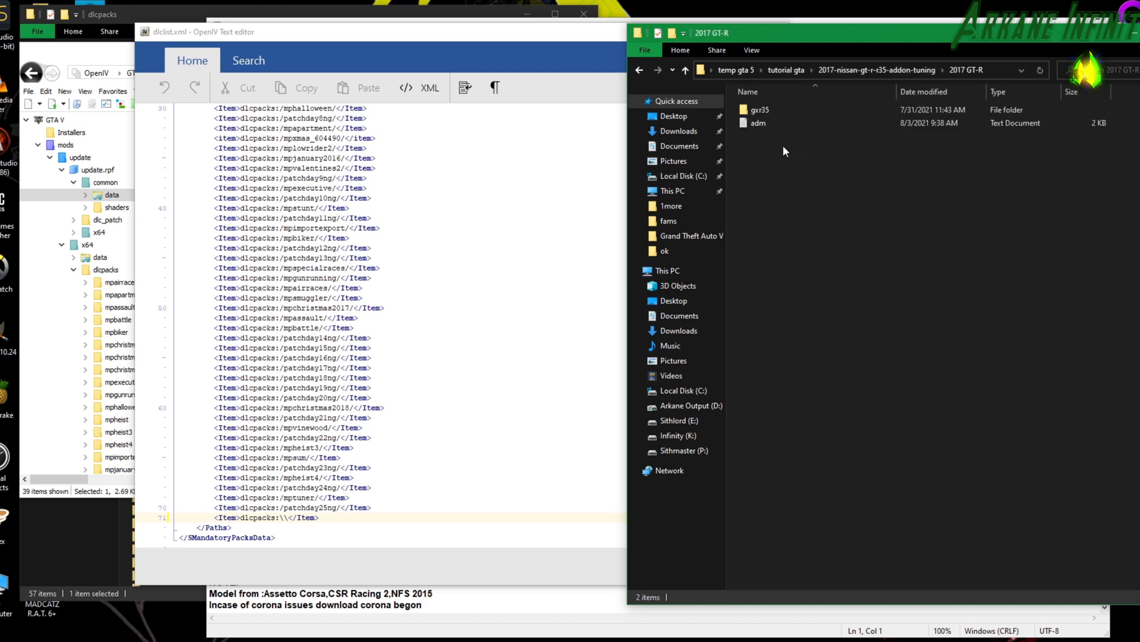
click(763, 113)
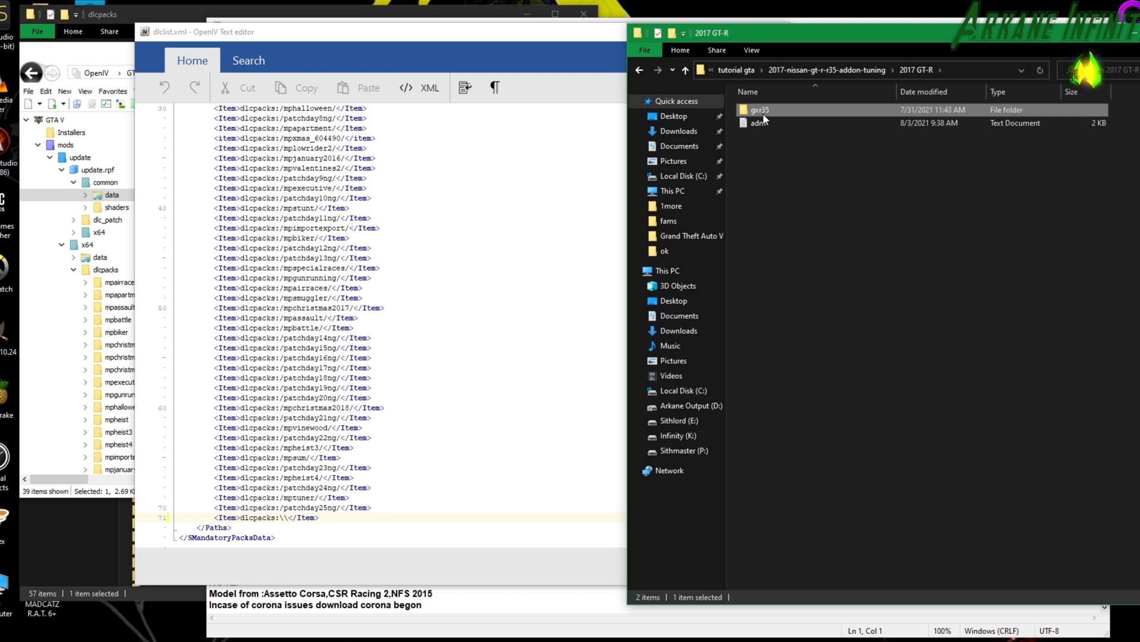
click(762, 113)
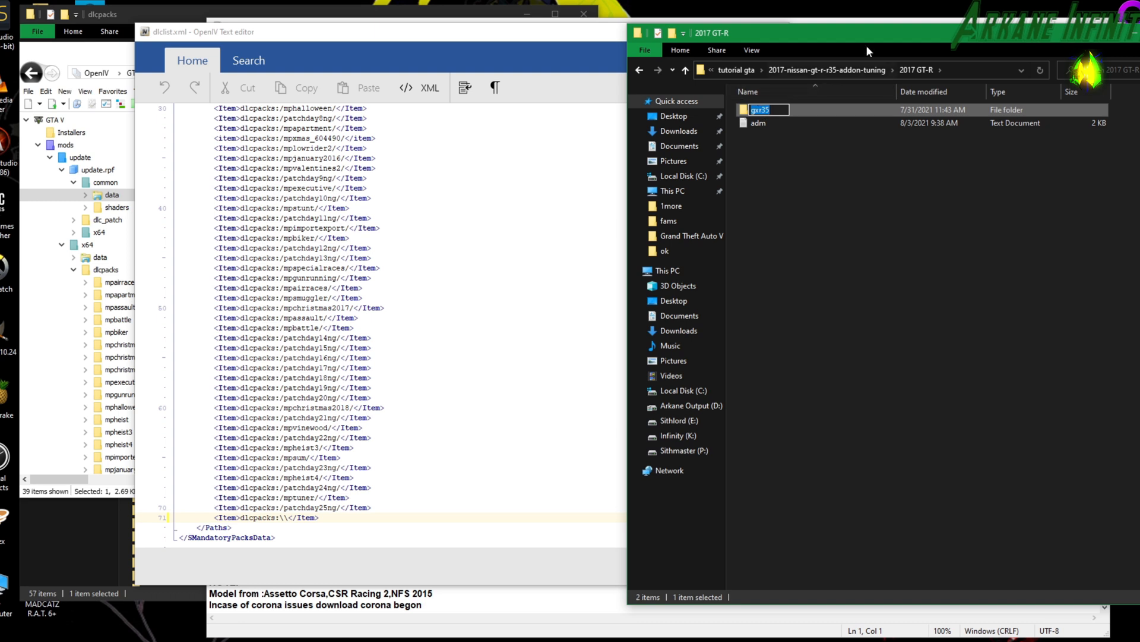
click(863, 218)
double_click(759, 111)
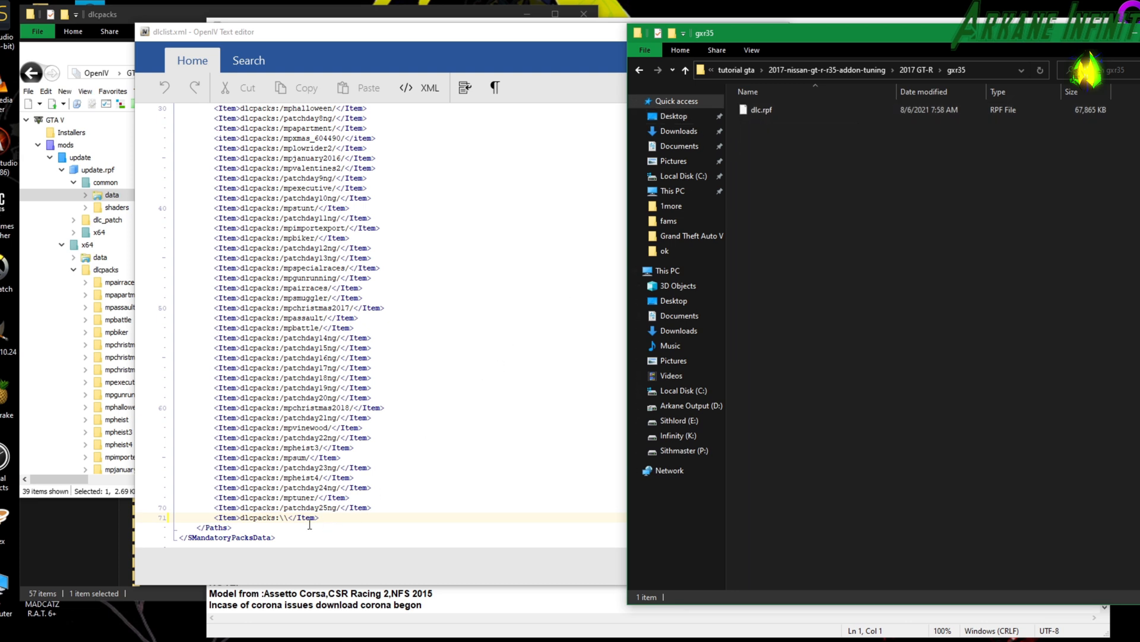
Enter gxr35 between the backslashes of the new dlclist.xml item and save the file.
click(286, 521)
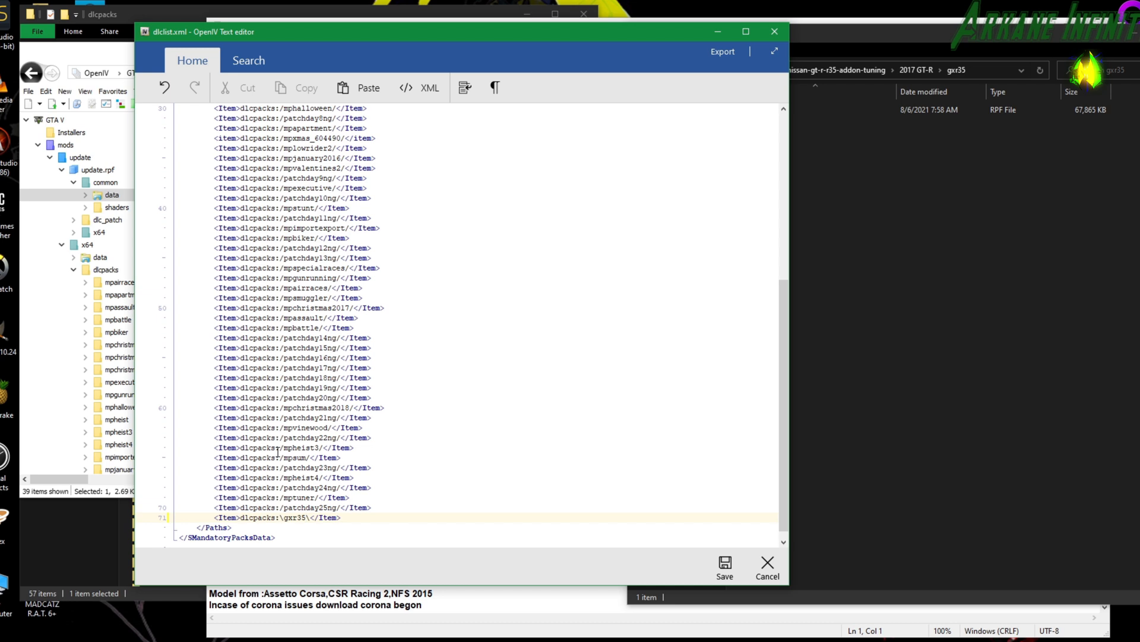
click(721, 580)
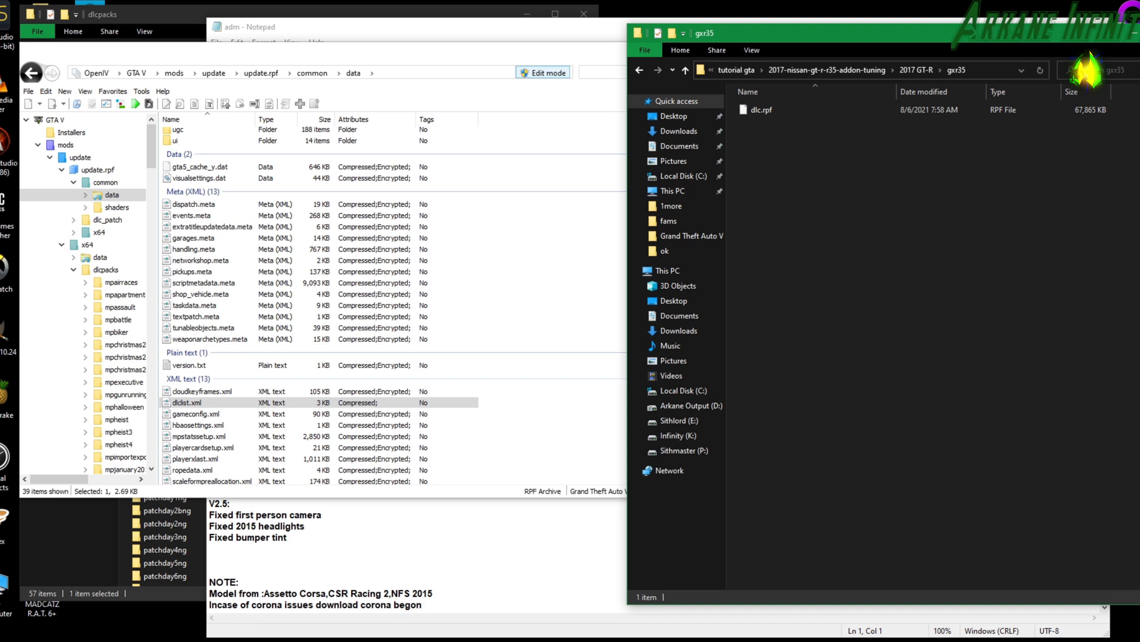
Return to the tutorial gta folder in File Explorer and extract the Audi RS7 Sportback Widebody Kit archive into its own folder.
drag(1083, 35, 972, 34)
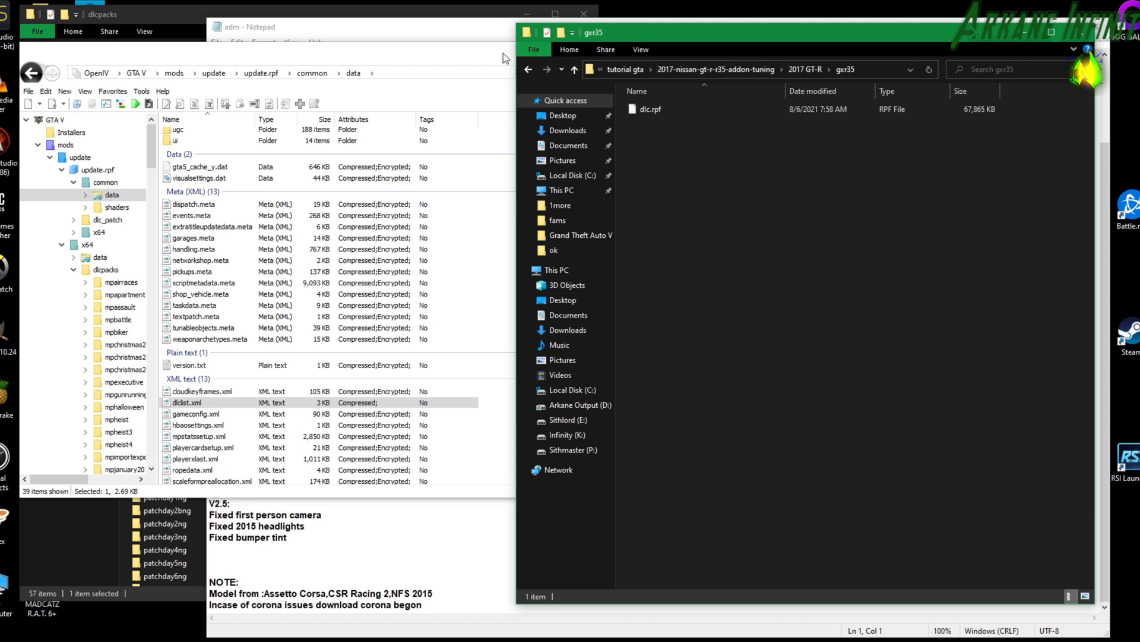
click(529, 70)
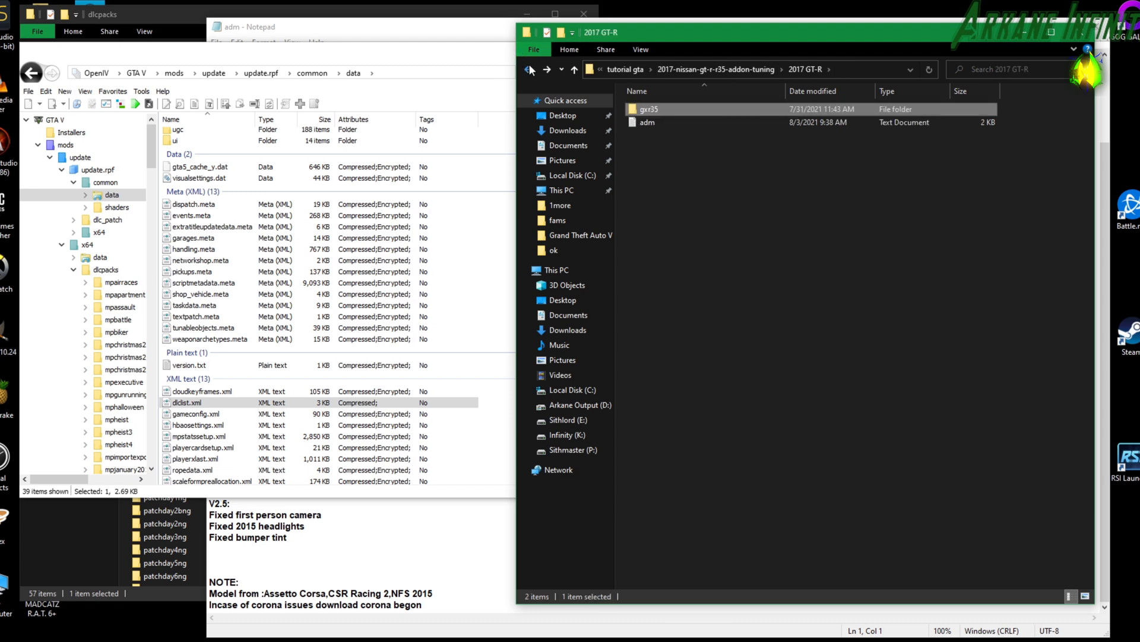
click(529, 70)
click(529, 69)
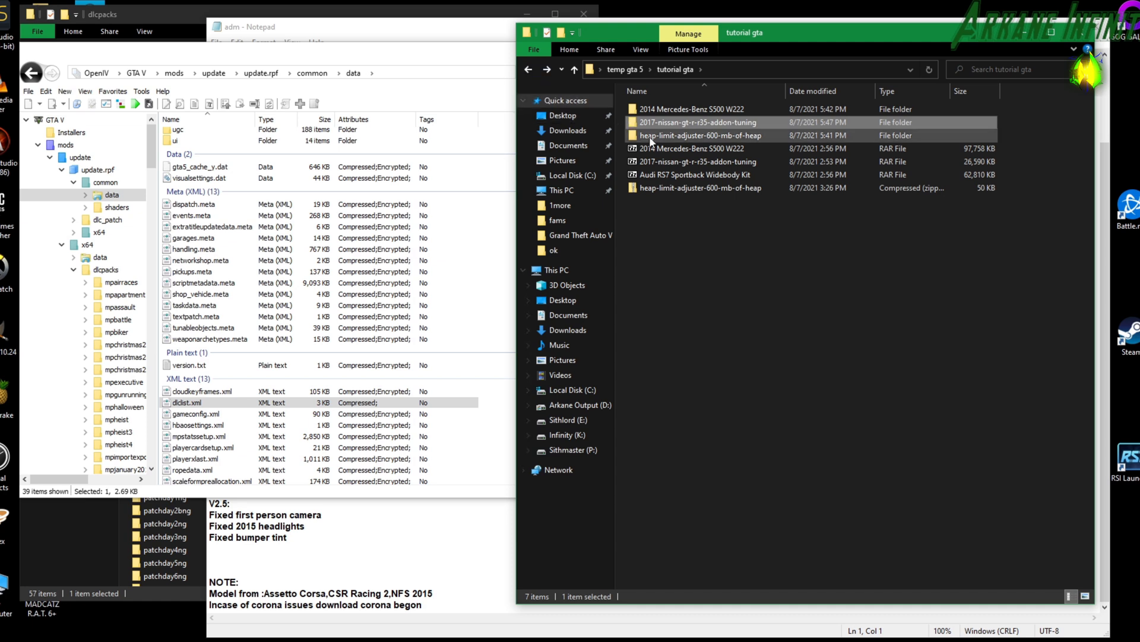
click(686, 173)
right_click(686, 173)
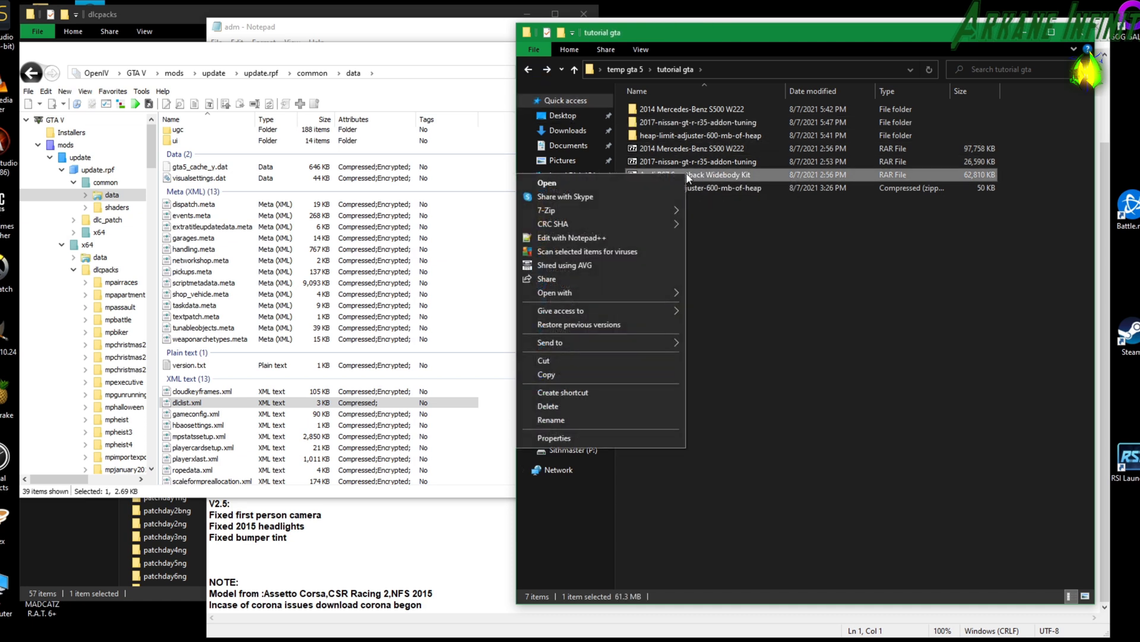
mouse_move(640, 215)
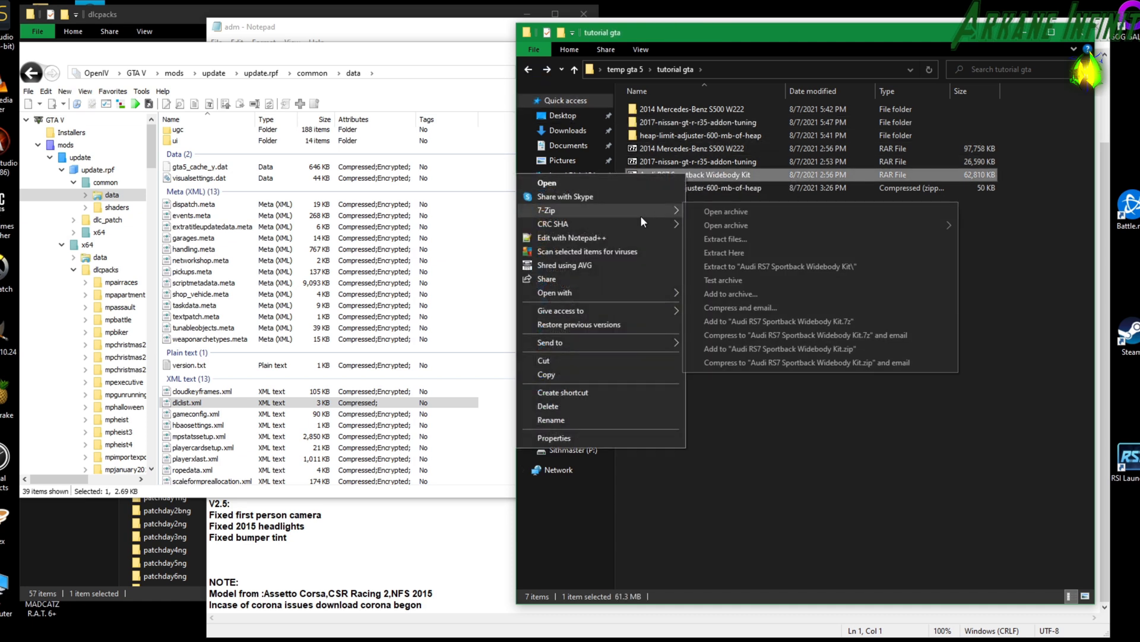
click(726, 240)
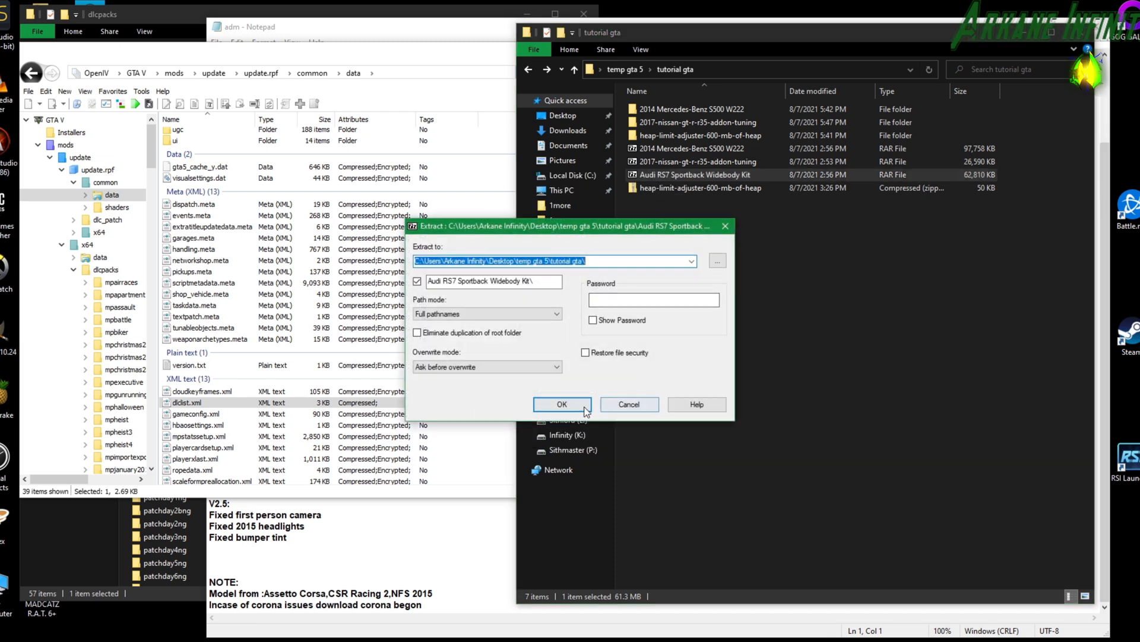
click(583, 405)
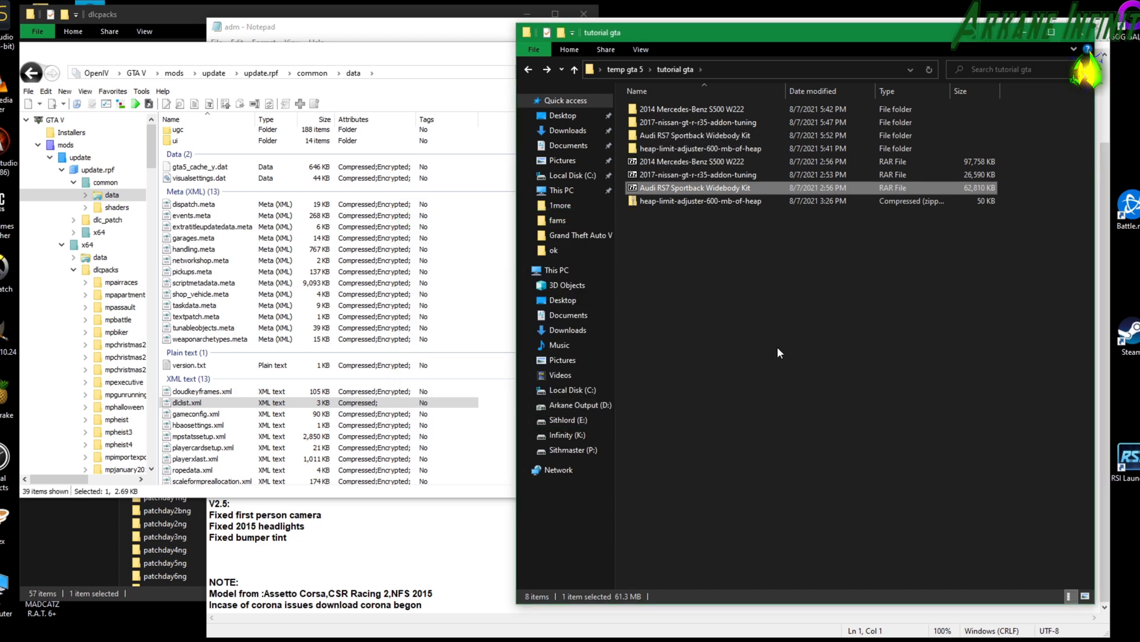
Open the extracted Audi RS7 Sportback Widebody Kit folder and its RmodCustoms Audi RS7 Sportback 1.3 subfolder.
click(707, 136)
double_click(707, 136)
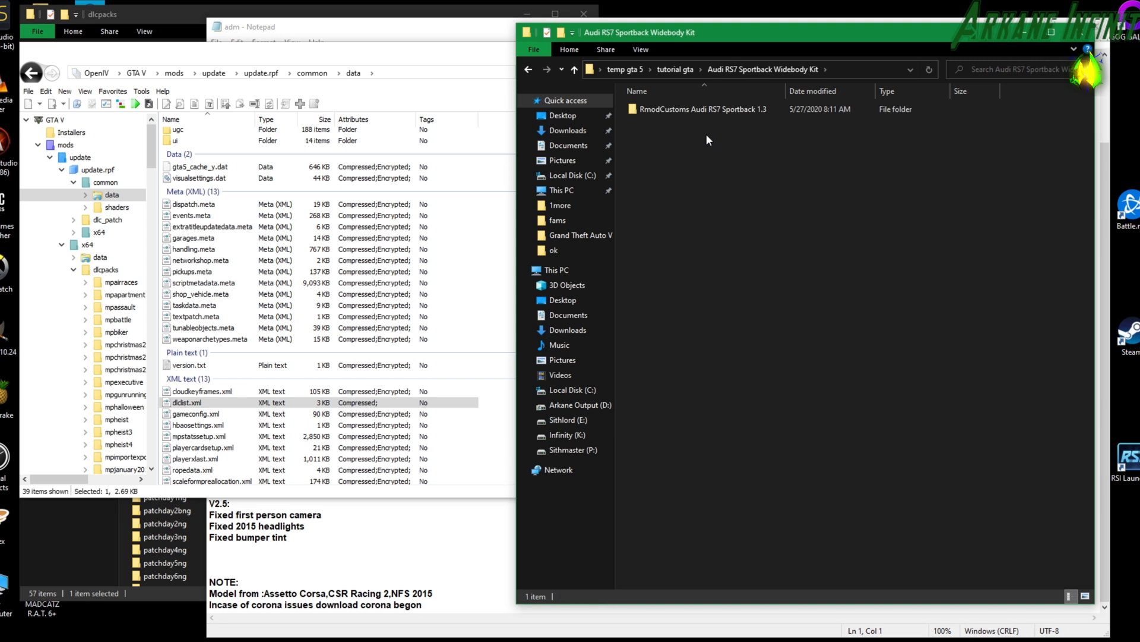
double_click(702, 112)
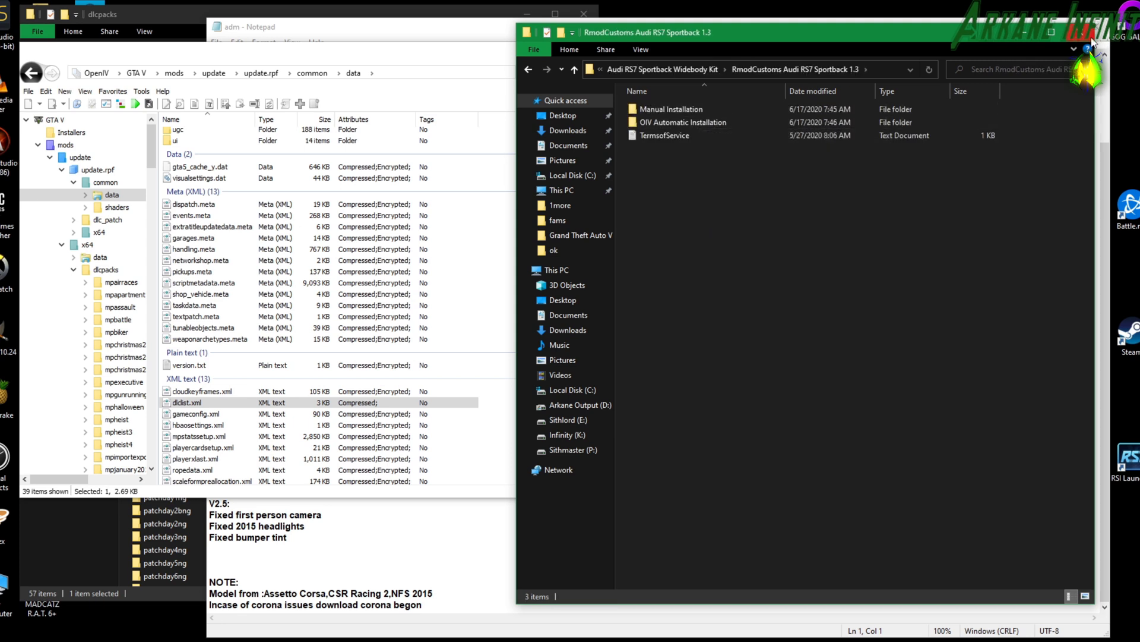
Switch to Grand Theft Auto V and browse the trainer's vehicle spawn menu into the Sports category, then back out.
click(1014, 37)
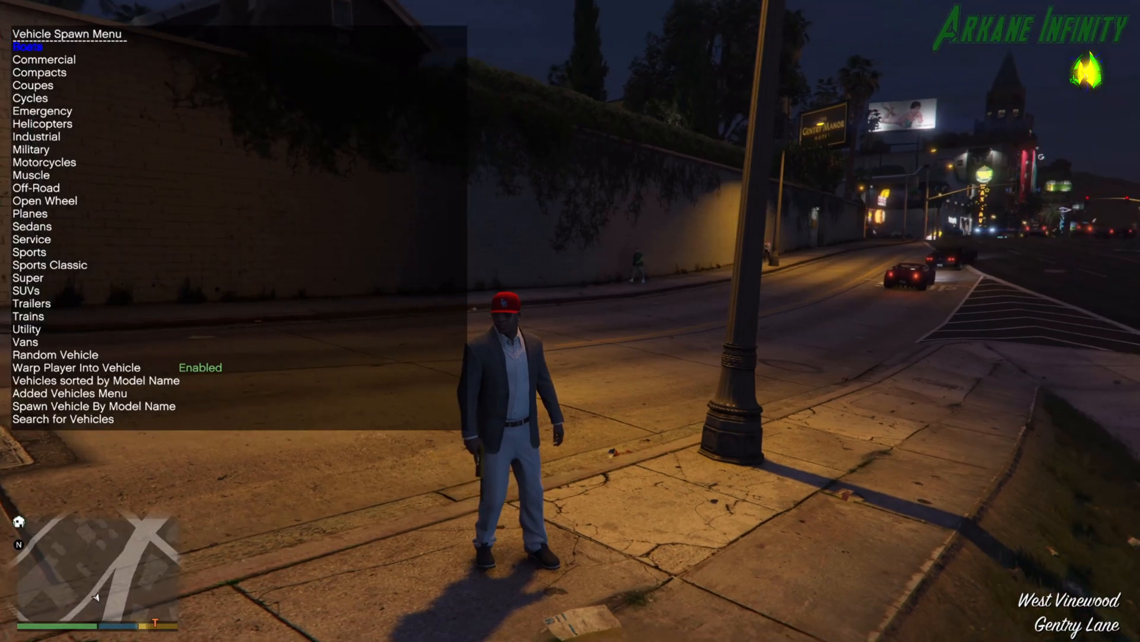
key(w)
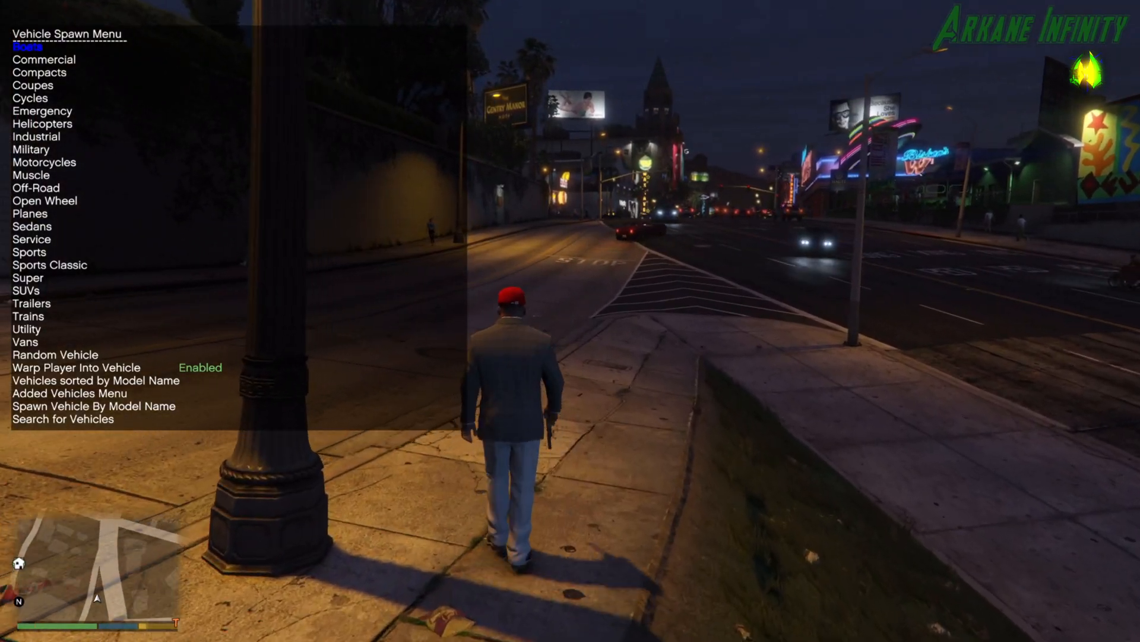
key(Down)
key(Down)
key(Down)
key(Down)
key(Down)
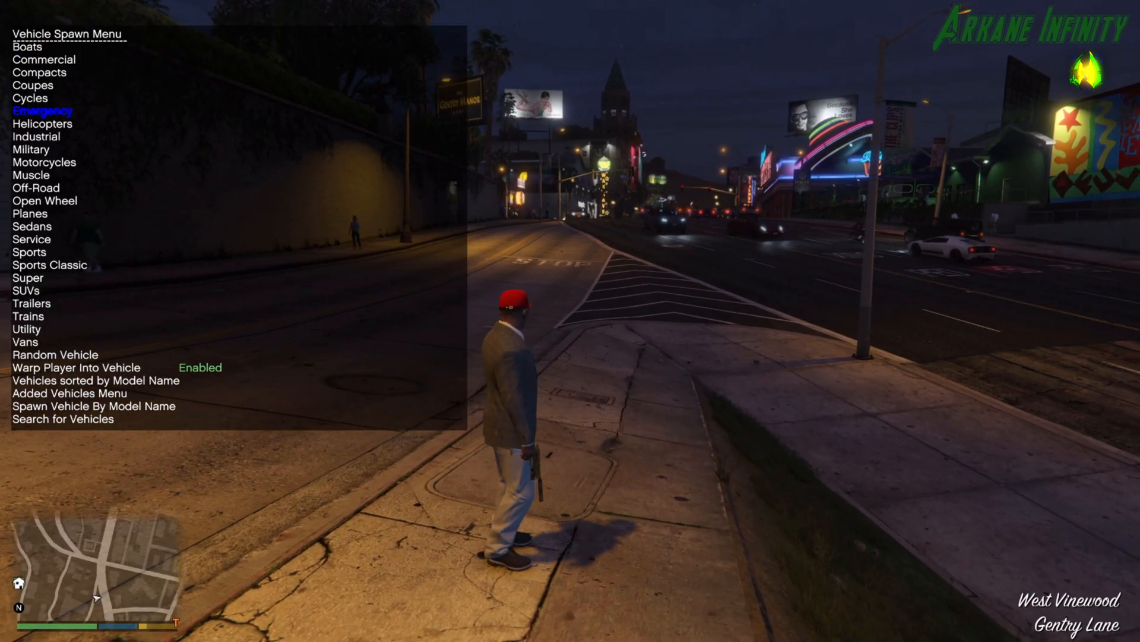
key(Down)
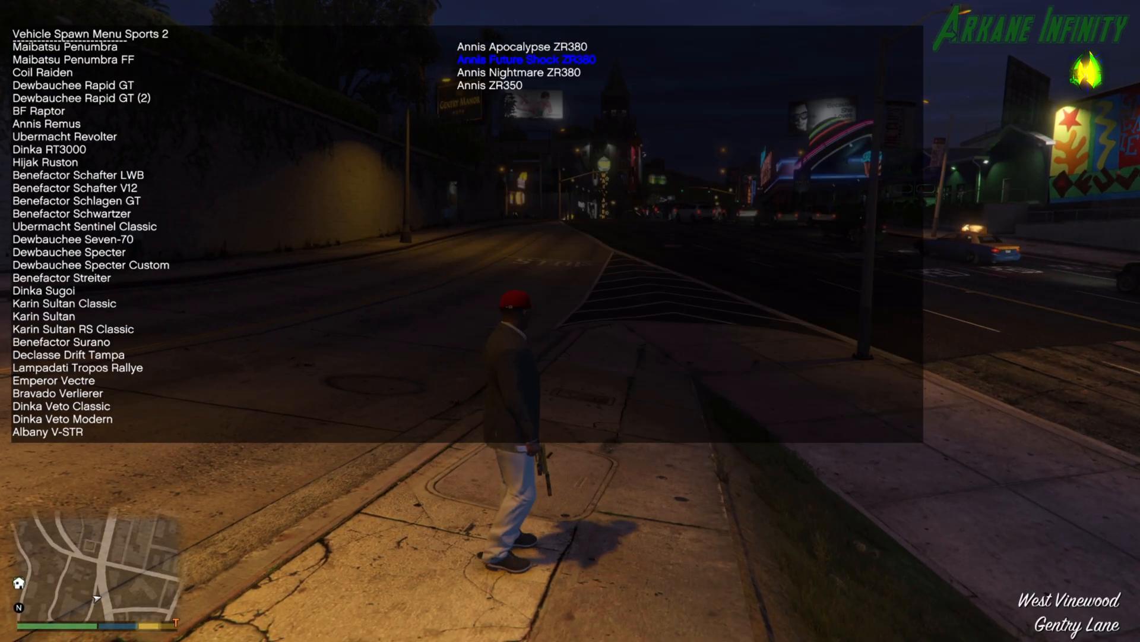
key(Up)
key(Up)
key(Up)
key(Up)
key(Up)
key(Up)
key(Up)
key(Up)
key(Up)
key(Up)
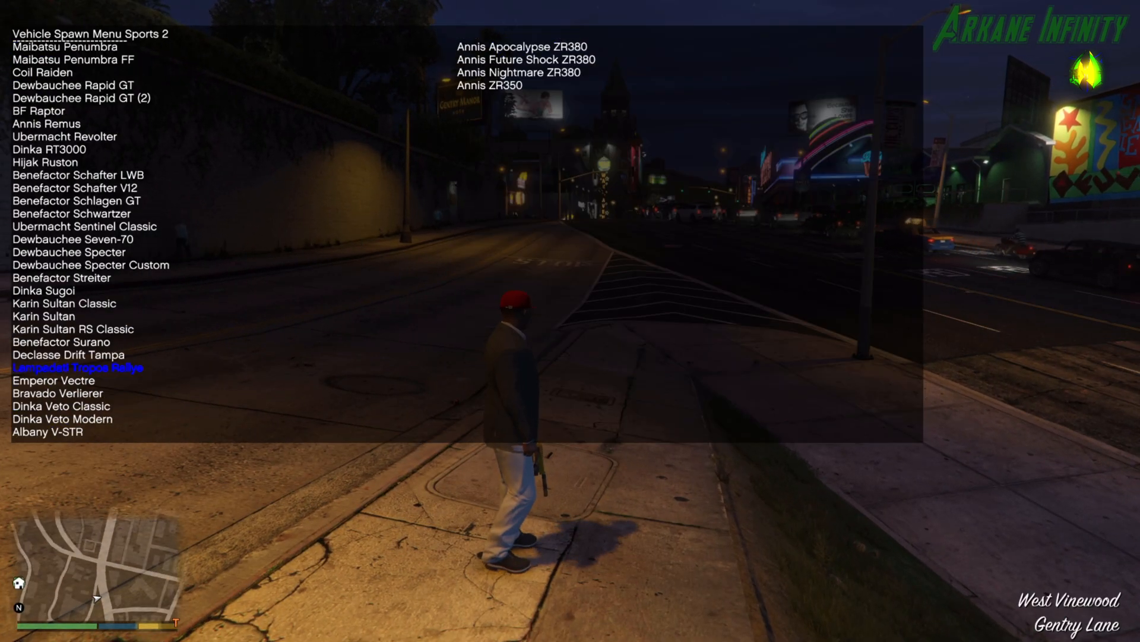
key(BackSpace)
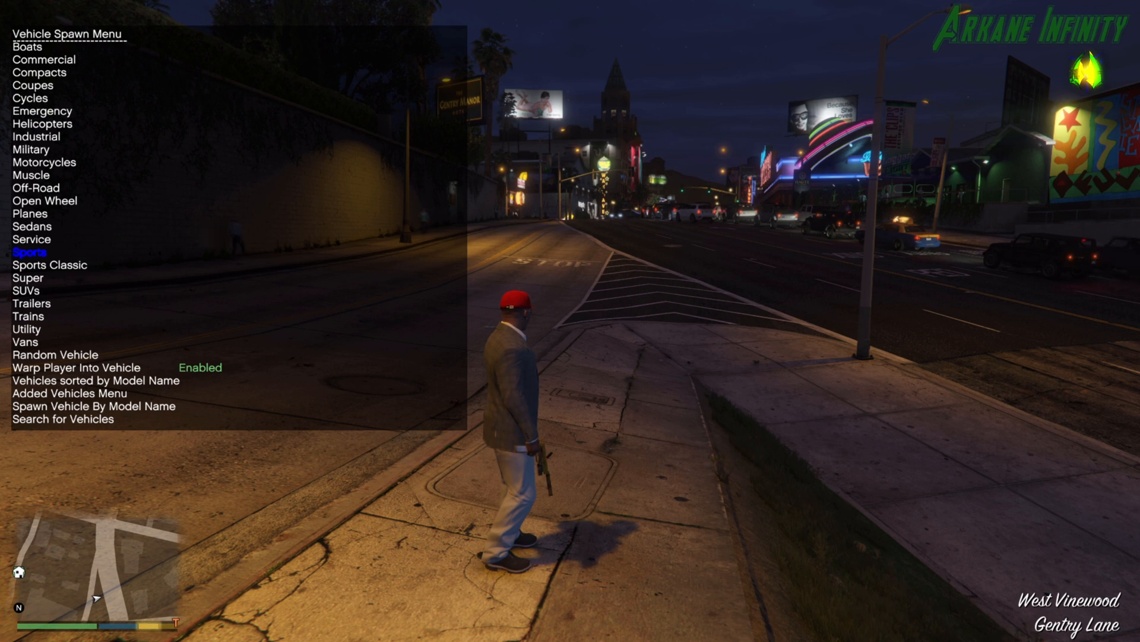
Spawn the Vulcar Warrener from the Sedans category of the trainer's vehicle spawn menu.
key(Up)
key(Up)
key(Return)
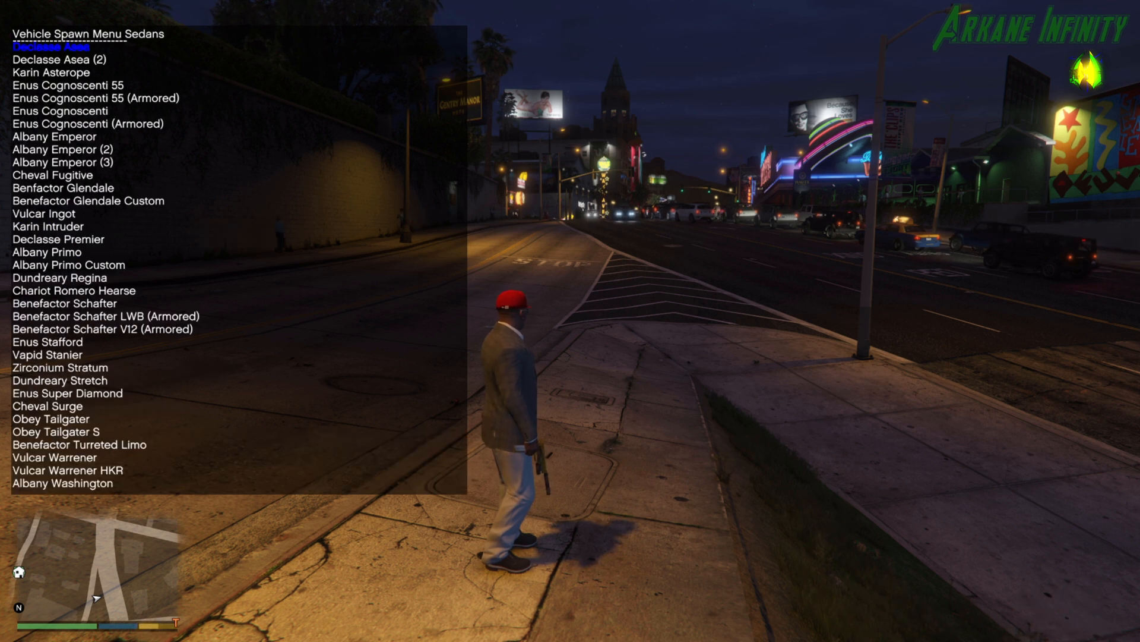
key(Down)
key(Down)
key(Down)
key(Down)
key(Down)
key(Down)
key(Down)
key(Down)
key(Down)
key(Down)
key(Down)
key(Down)
key(Down)
key(Down)
key(Down)
key(Down)
key(Down)
key(Down)
key(Down)
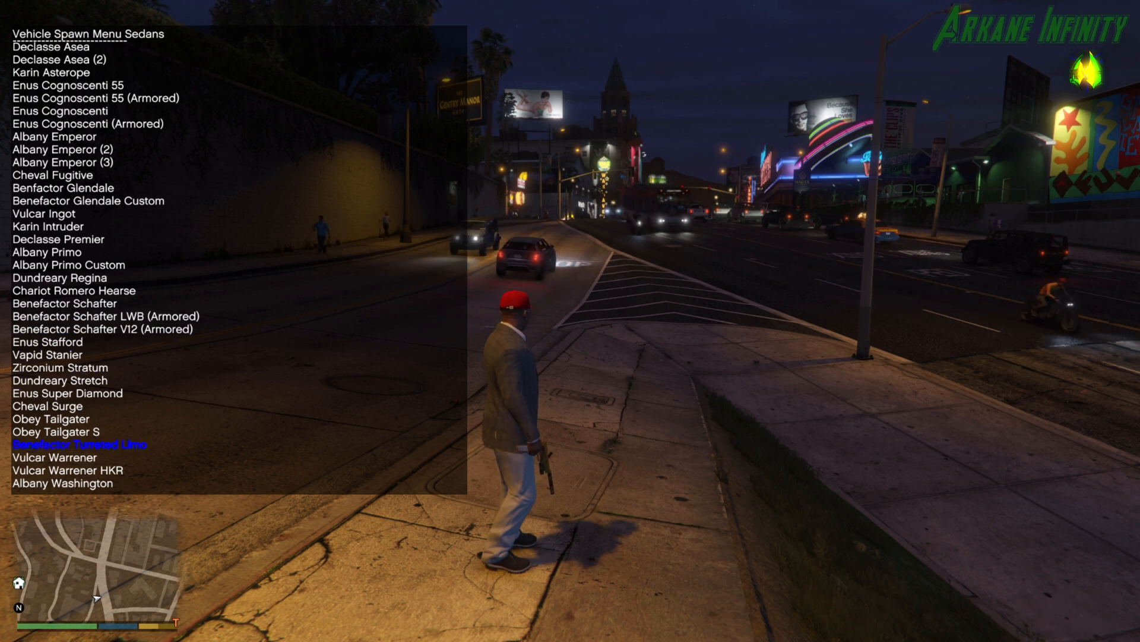
key(Down)
key(Return)
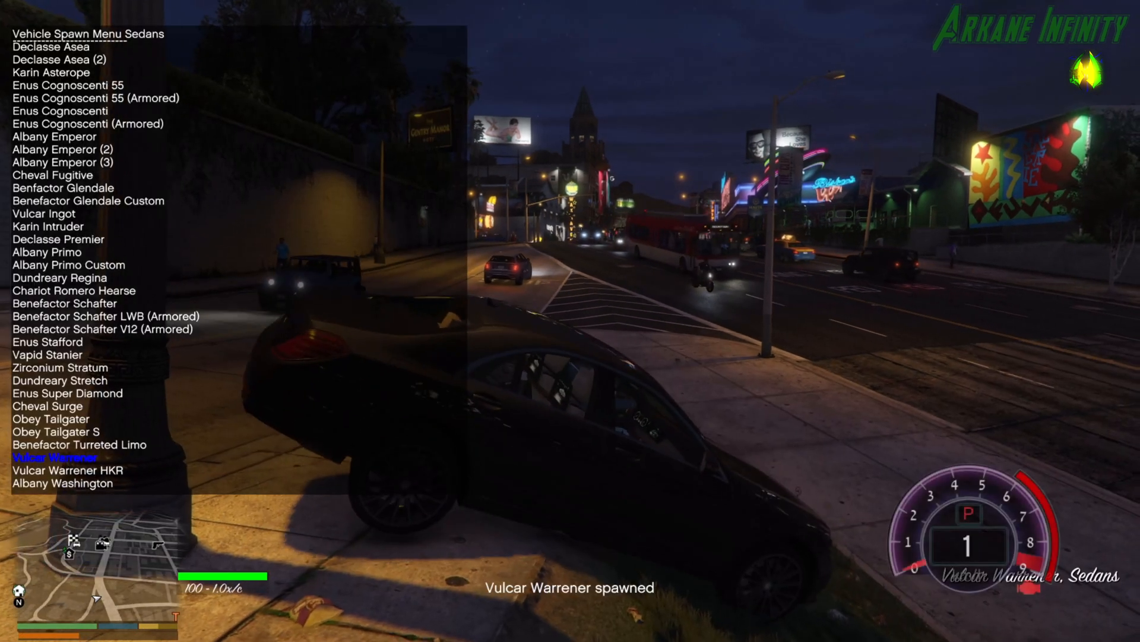
Close the trainer menu, drive the spawned sedan to the Globe Oil station and refuel it.
key(w)
key(BackSpace)
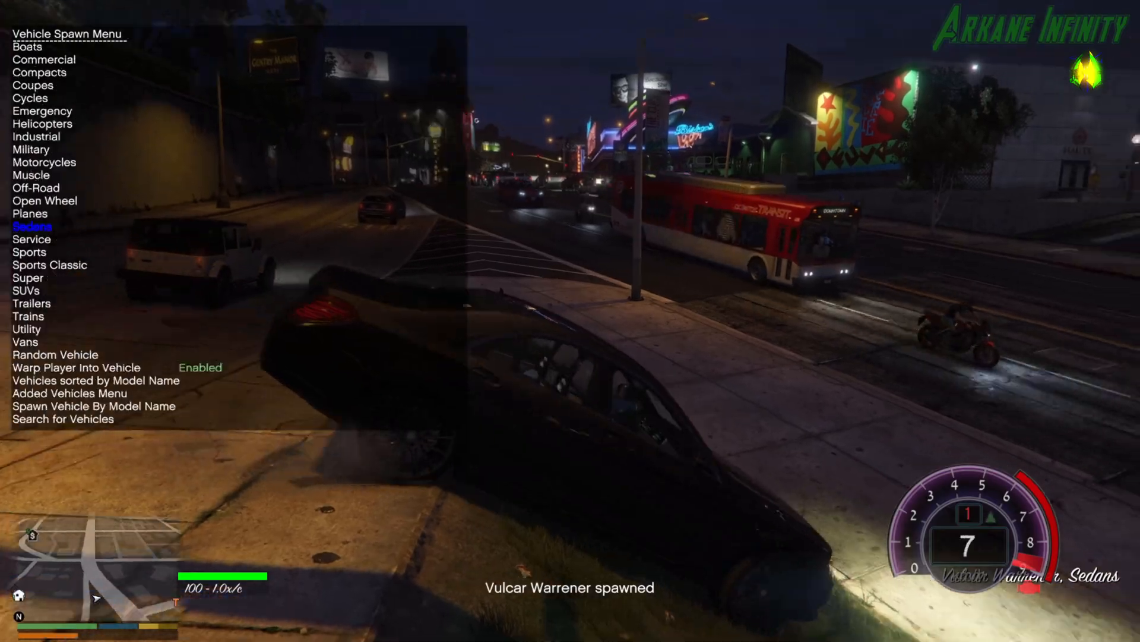
key(BackSpace)
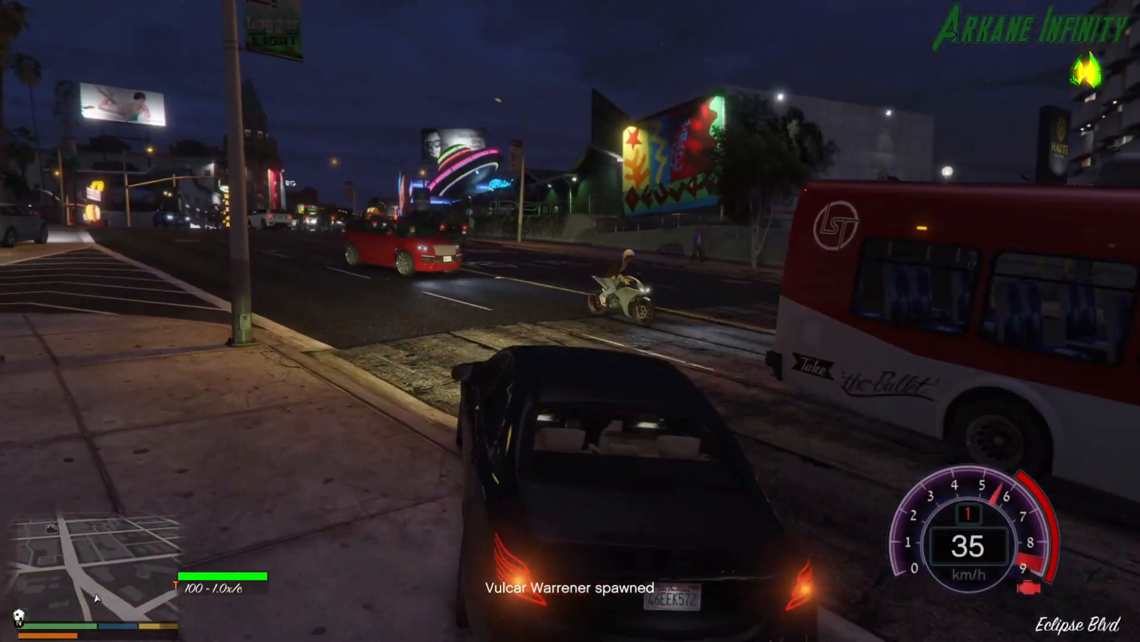
key(a)
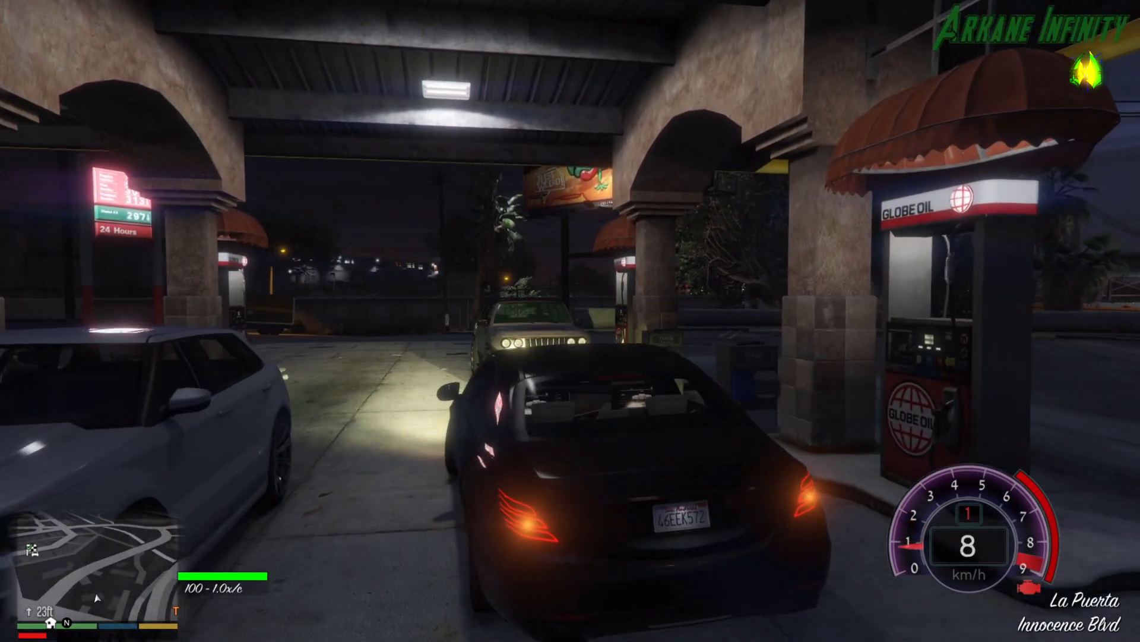
key(e)
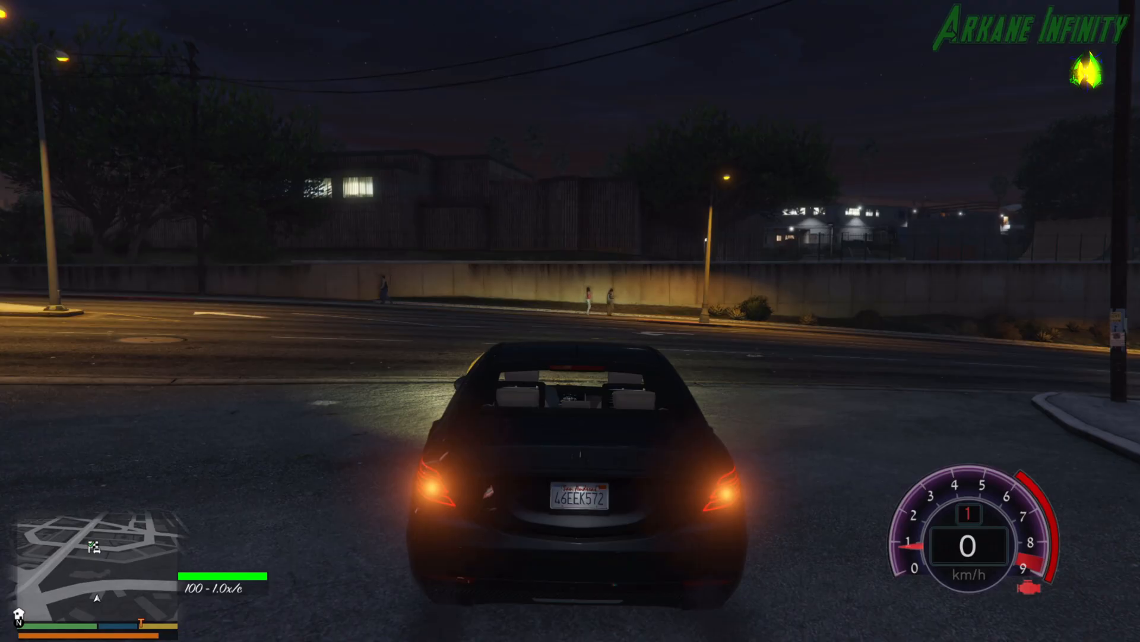
Reopen the trainer's vehicle spawning and spawn the Nissan GT-R R35 from the Added Vehicles Menu.
key(F3)
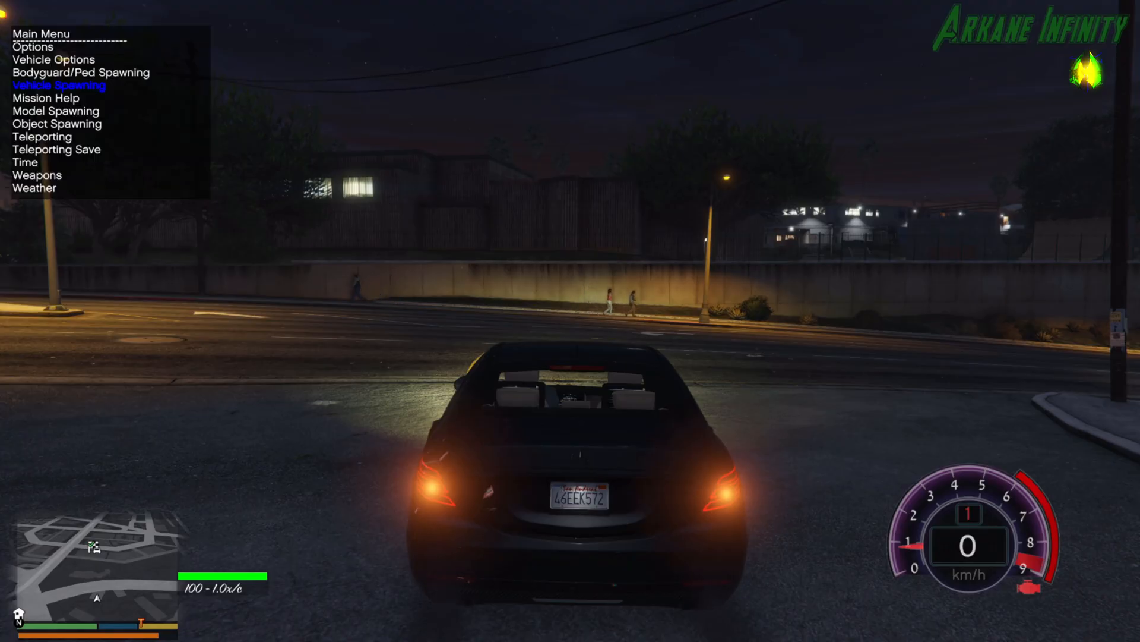
key(Down)
key(Down)
key(Up)
key(Up)
key(Return)
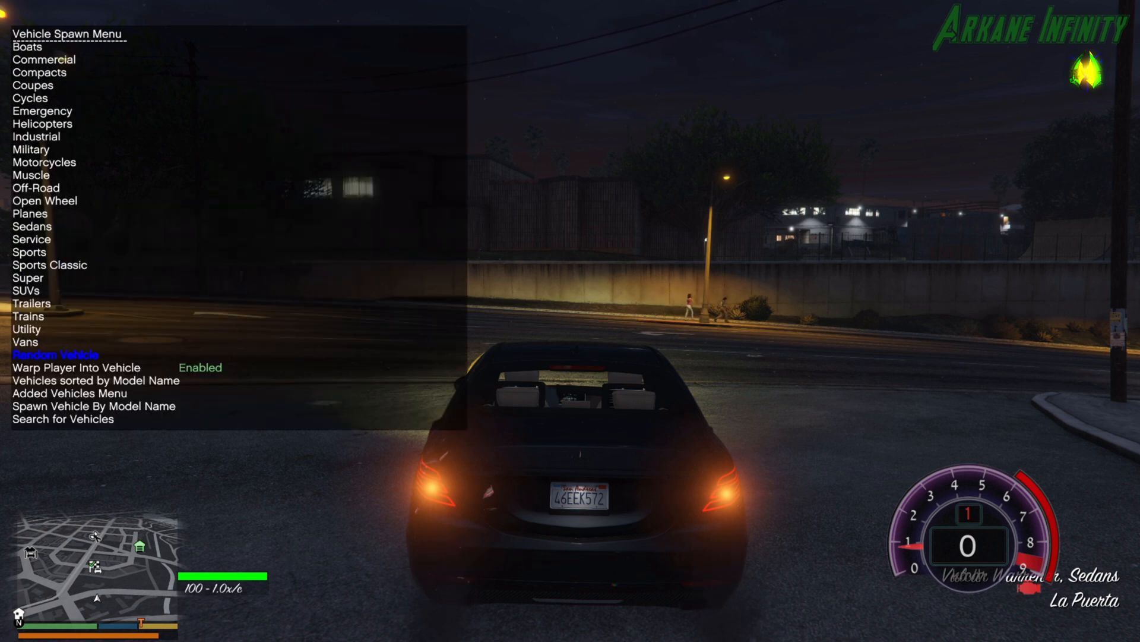
key(Return)
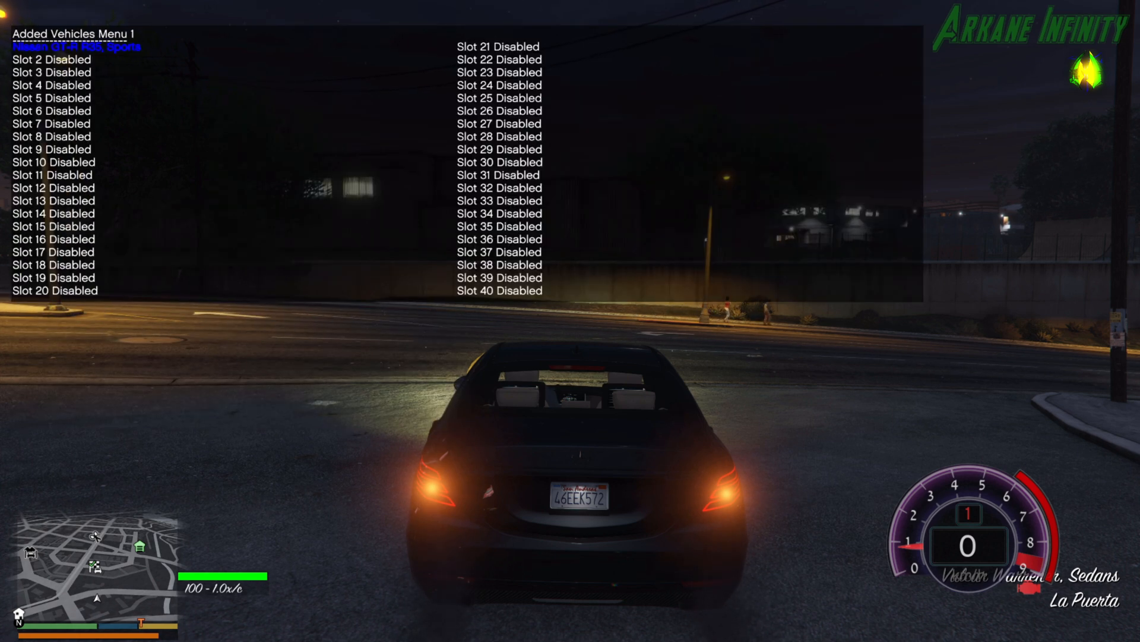
key(Down)
key(Up)
key(Return)
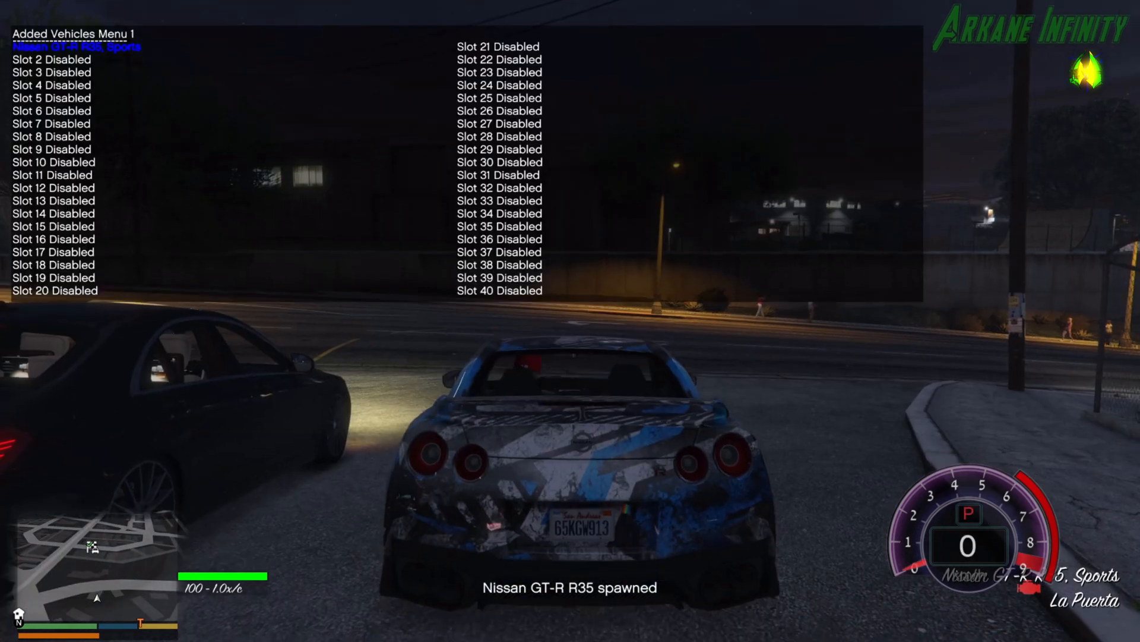
Leave the trainer menu and test-drive the Nissan GT-R R35 through the streets, viewing it from different sides.
key(BackSpace)
key(BackSpace)
key(BackSpace)
key(r)
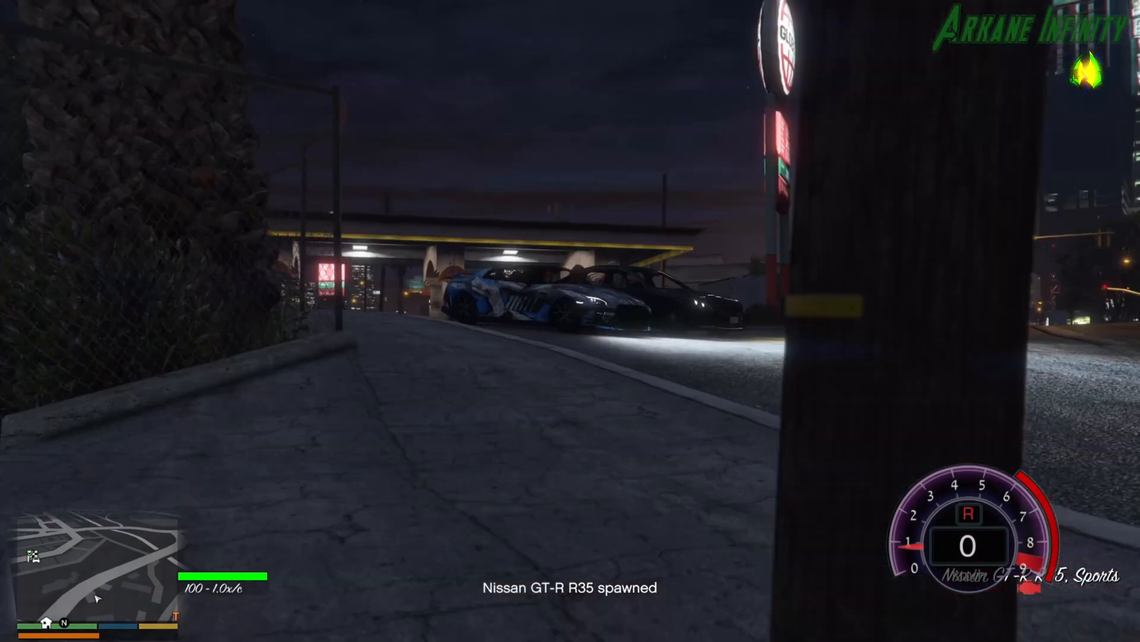
key(w)
key(r)
key(s)
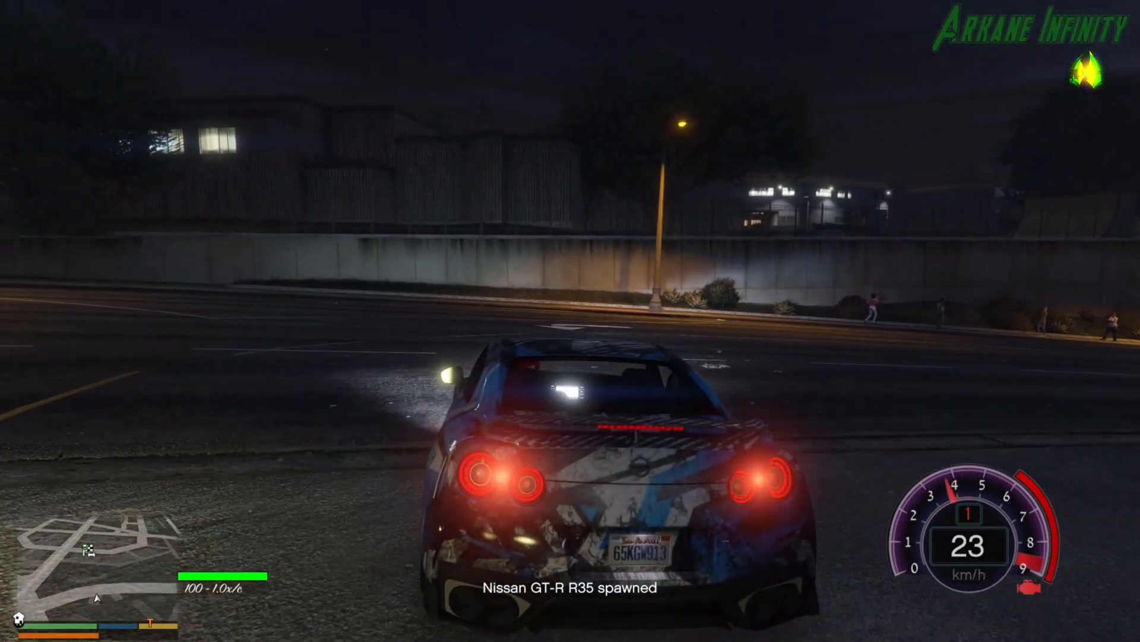
key(w)
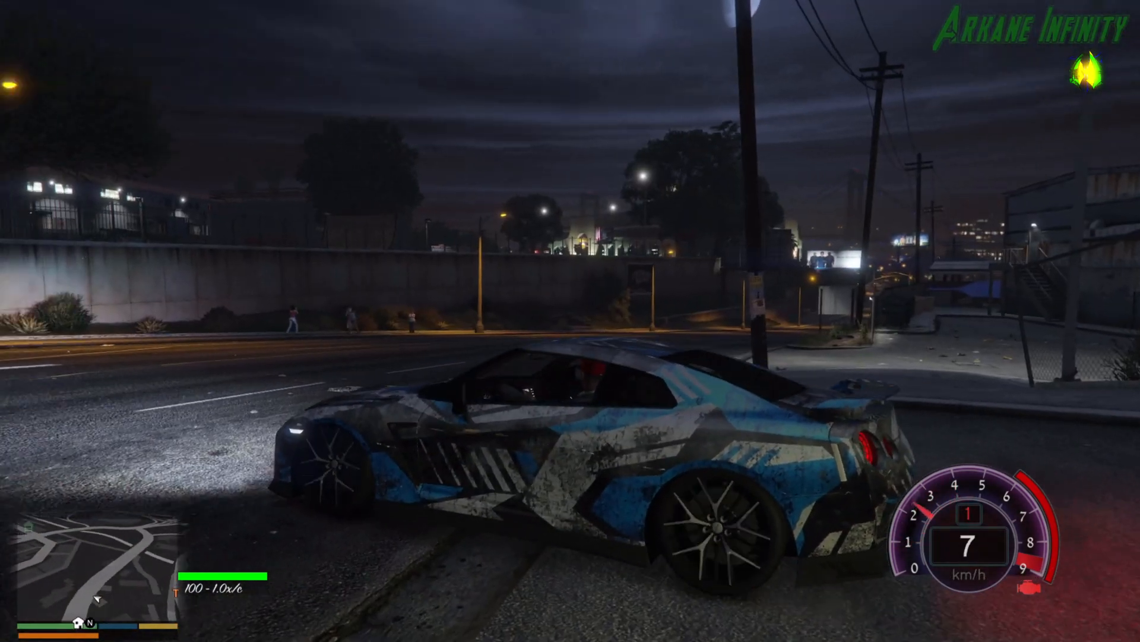
key(w)
key(a)
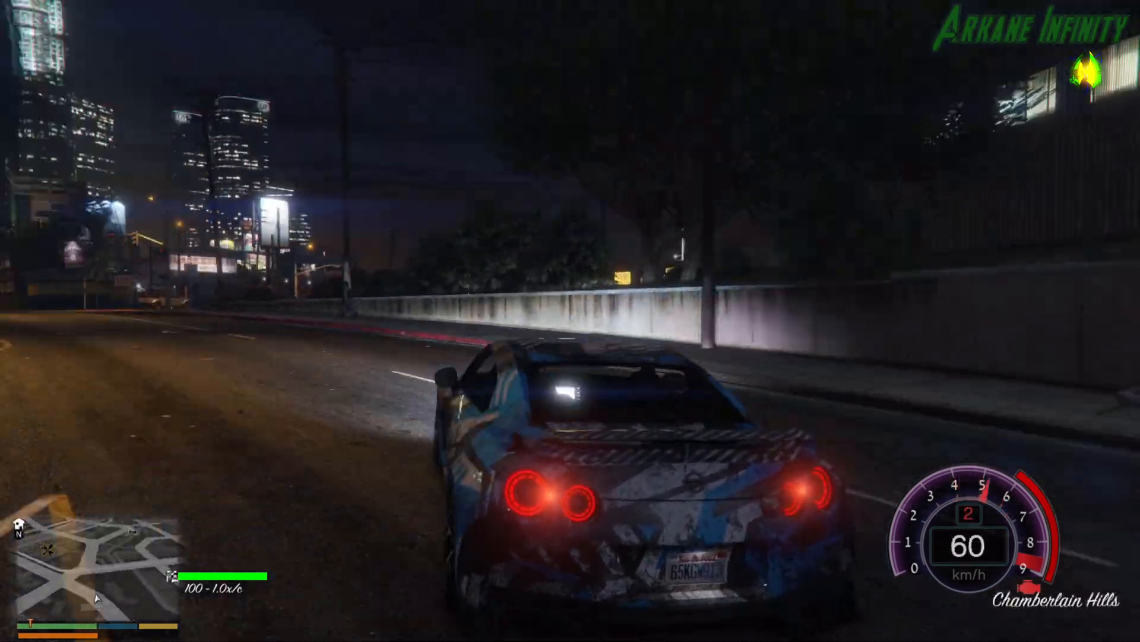
key(w)
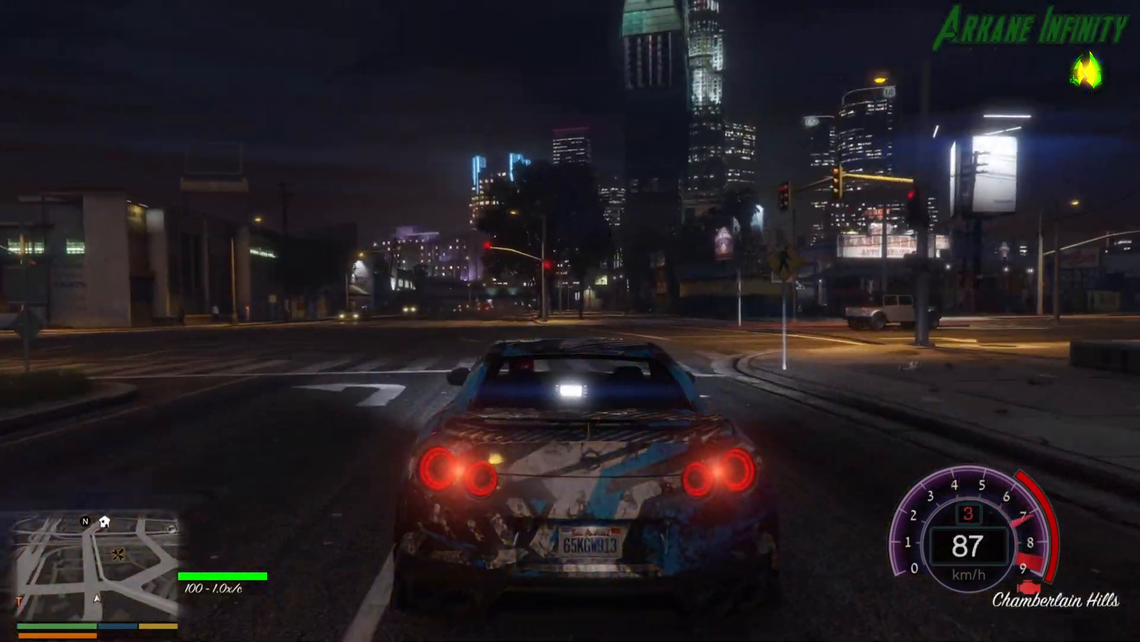
key(w)
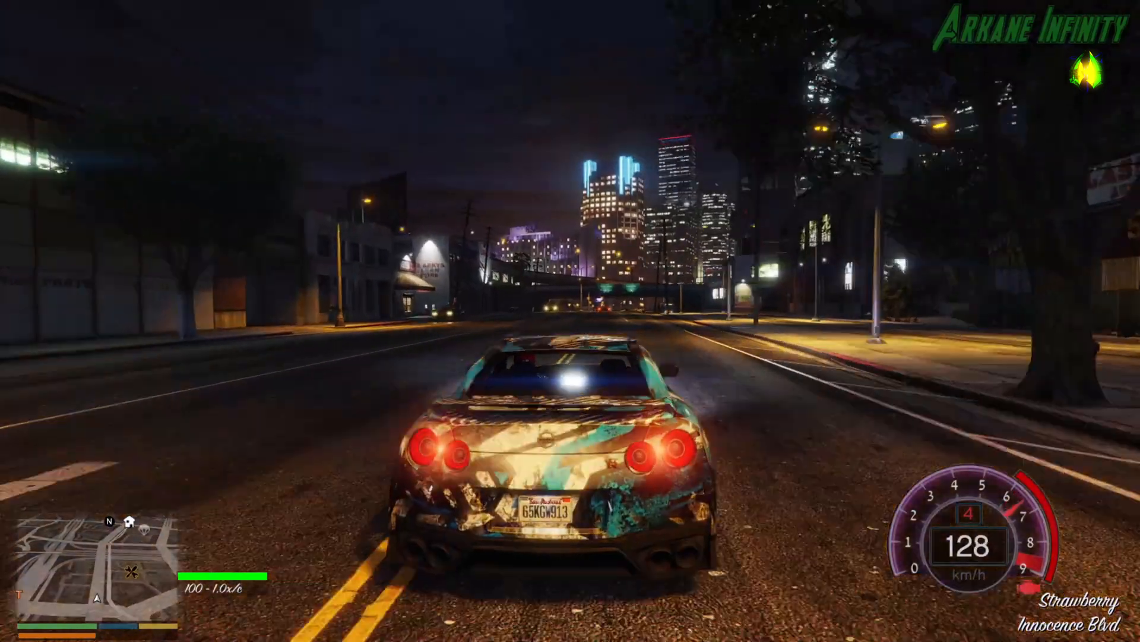
key(s)
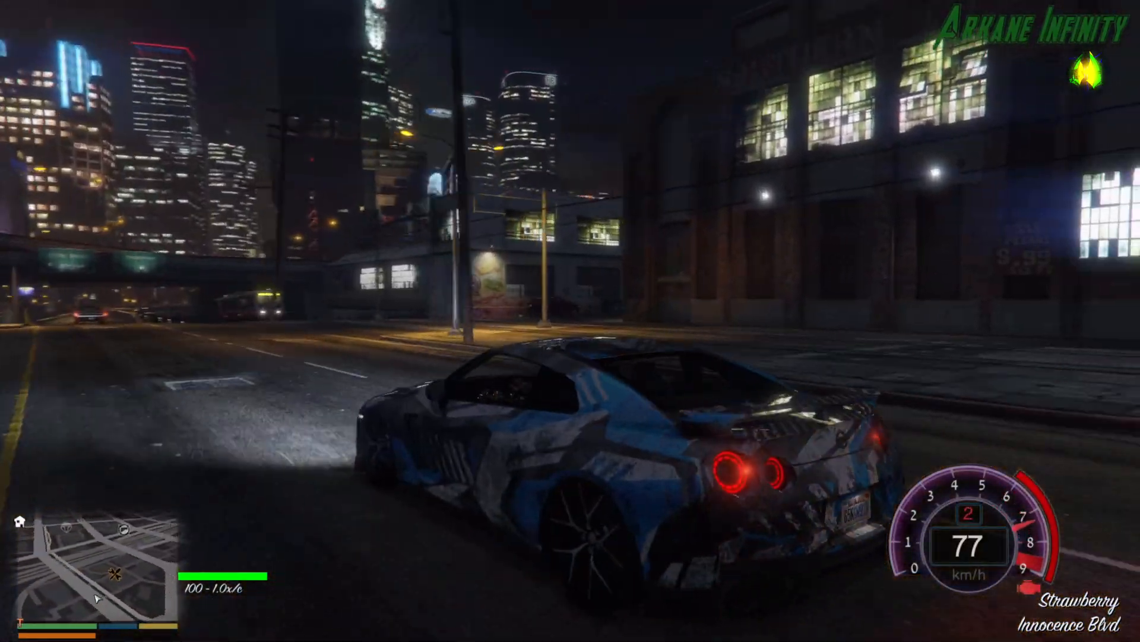
key(s)
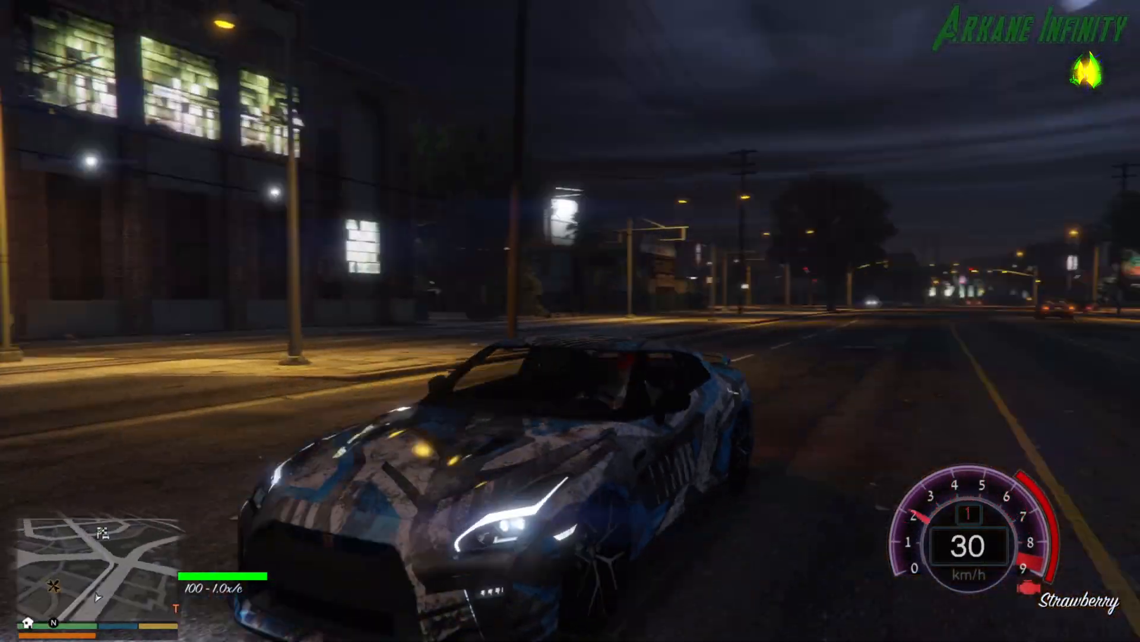
key(s)
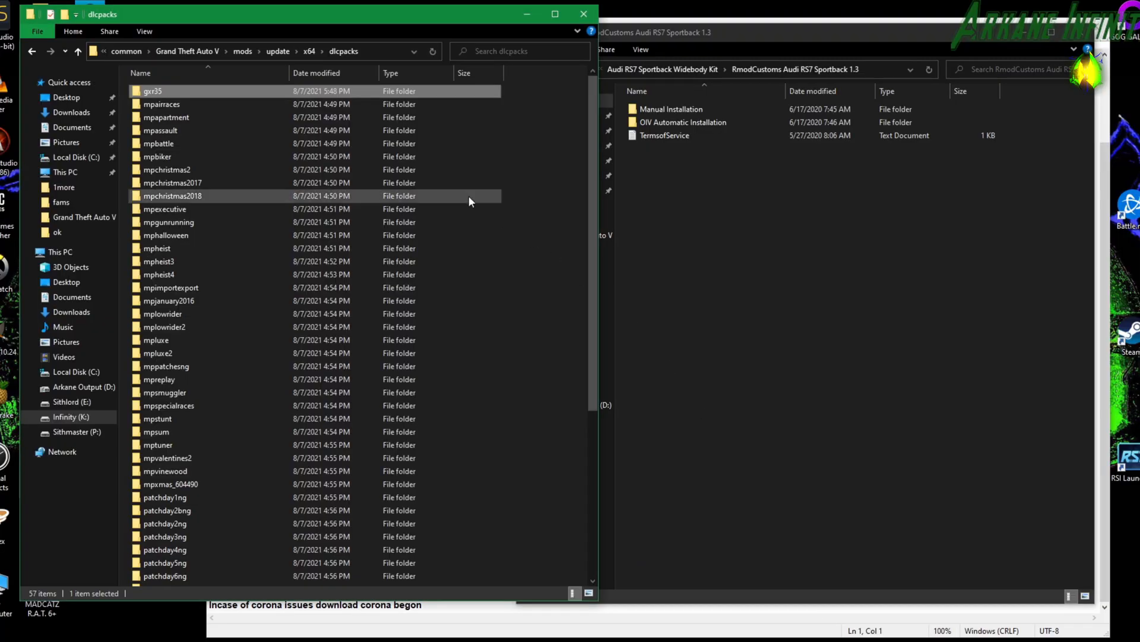
Switch to File Explorer's RmodCustoms Audi RS7 Sportback 1.3 folder and open its OIV Automatic Installation subfolder.
click(718, 220)
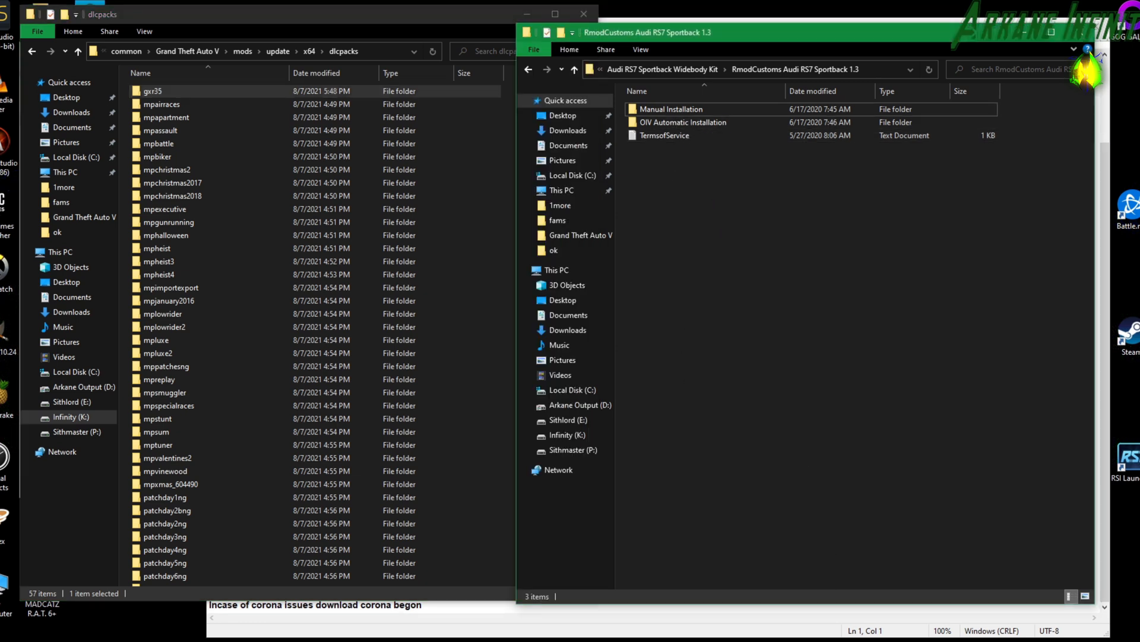
mouse_move(793, 641)
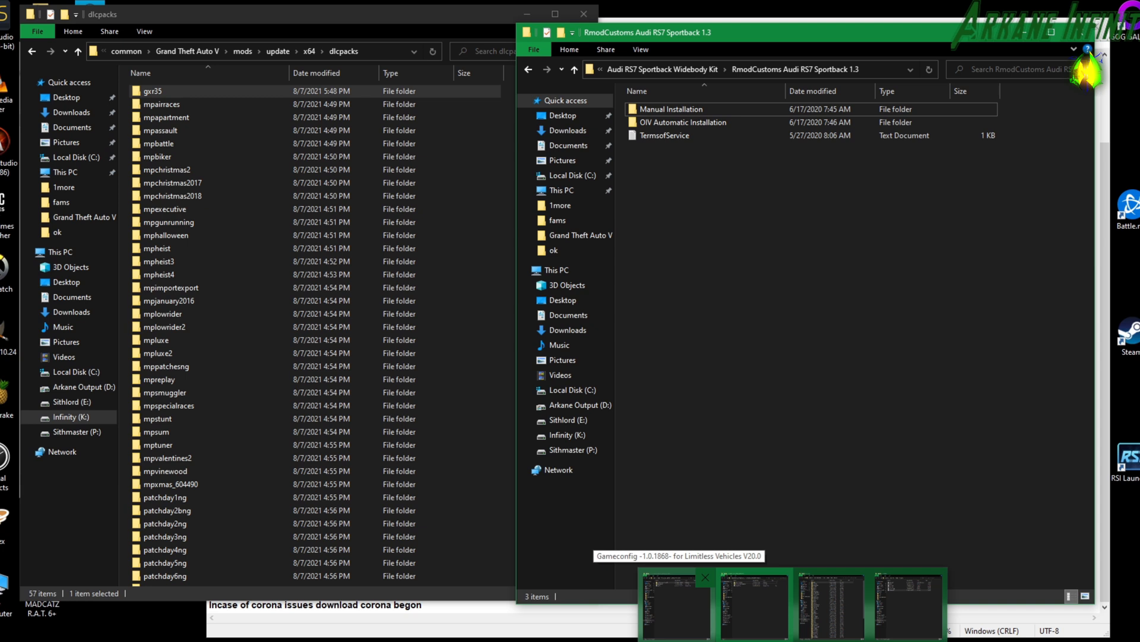
double_click(679, 122)
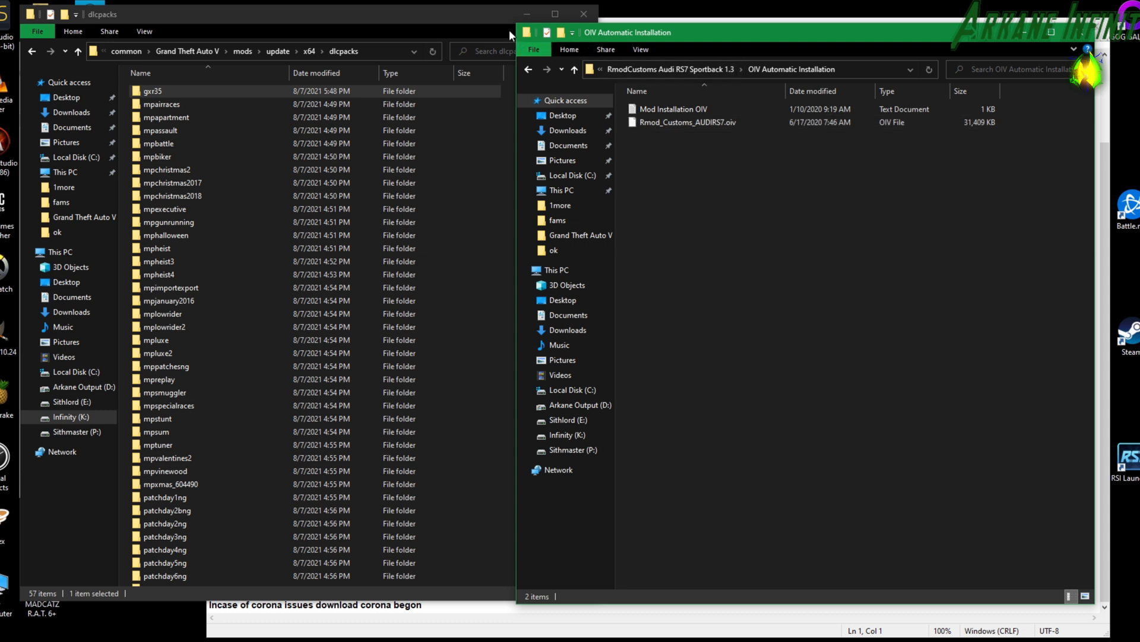
Minimise the dlcpacks window, switch to OpenIV at the GTA V root and start the Package Installer.
click(486, 13)
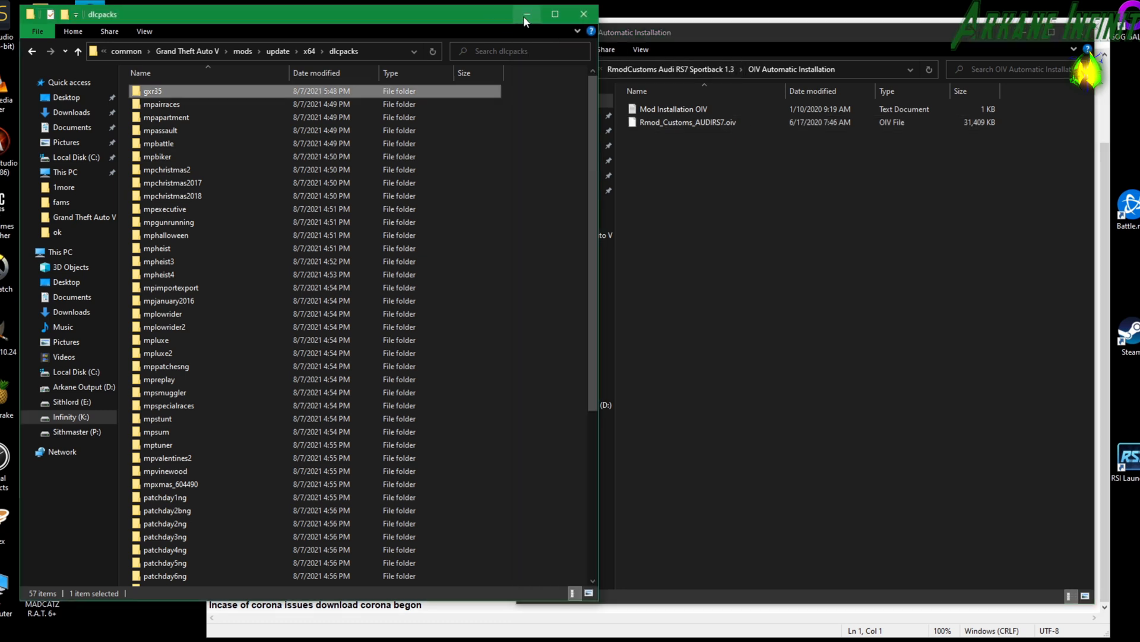
click(525, 18)
click(418, 52)
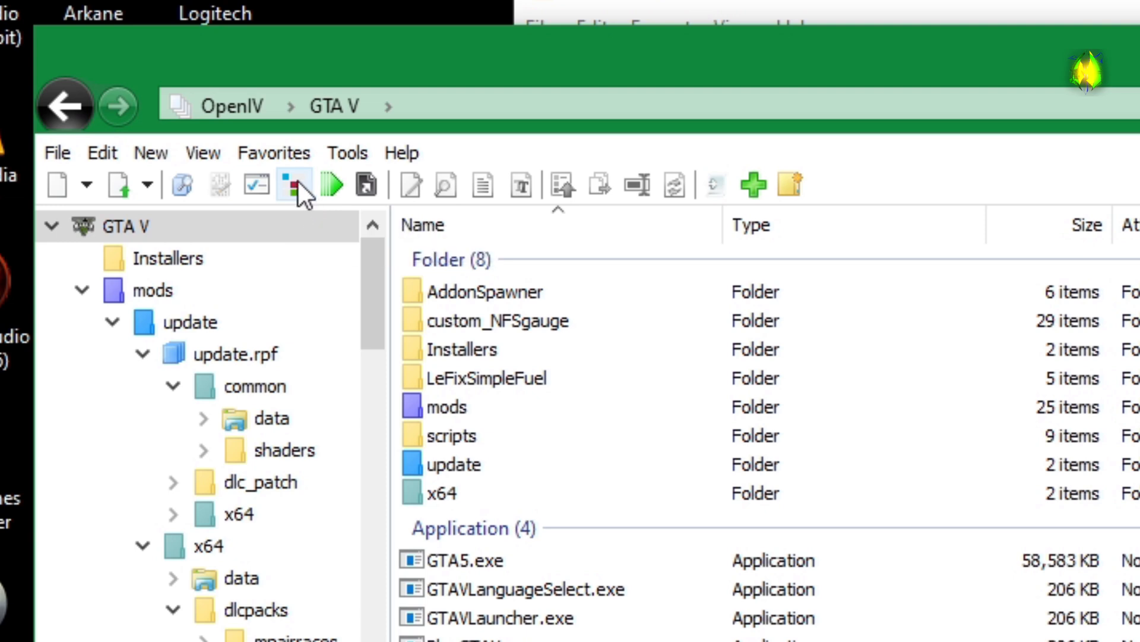
click(295, 183)
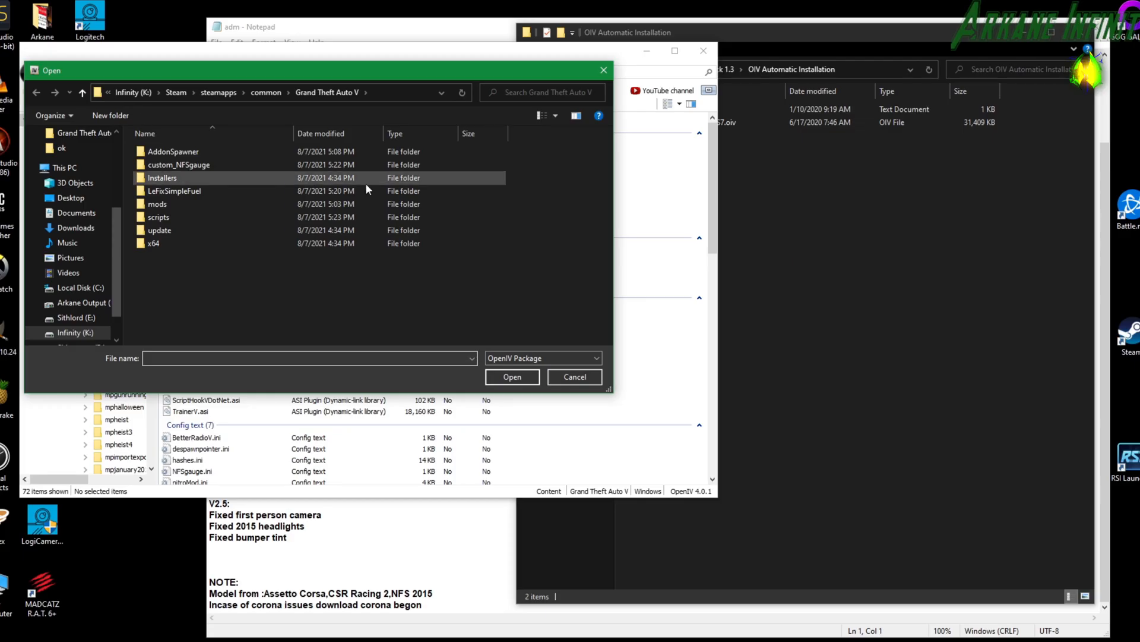
Load Rmod_Customs_AUDIRS7.oiv from the Audi RS7 Sportback Widebody Kit's OIV Automatic Installation folder, inside Desktop's temp gta 5 and tutorial gta.
click(835, 122)
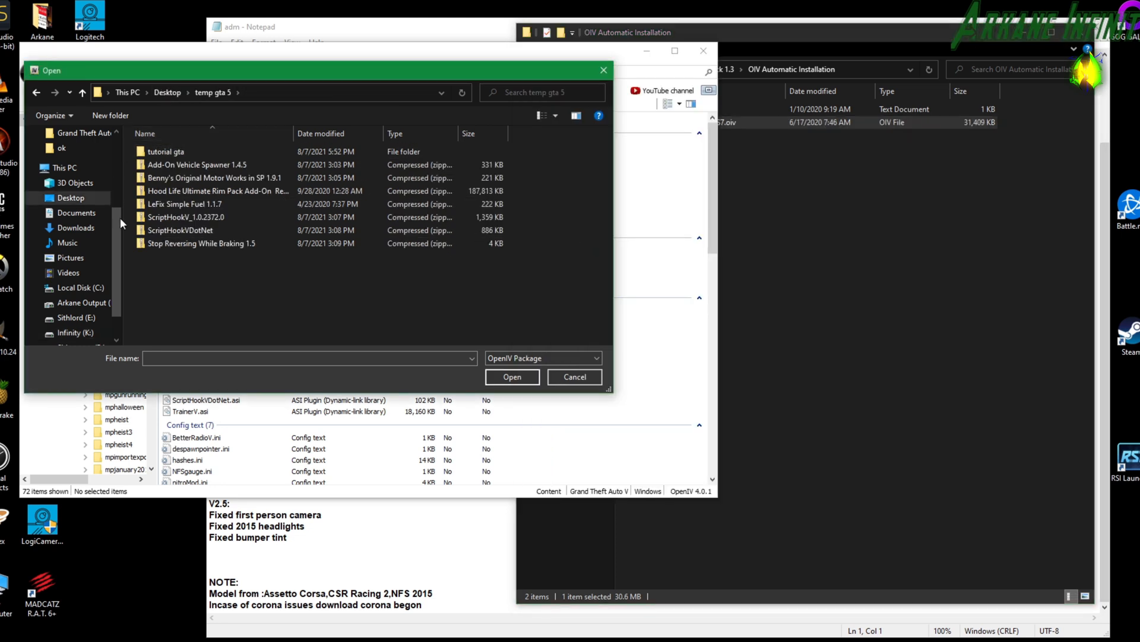
double_click(176, 151)
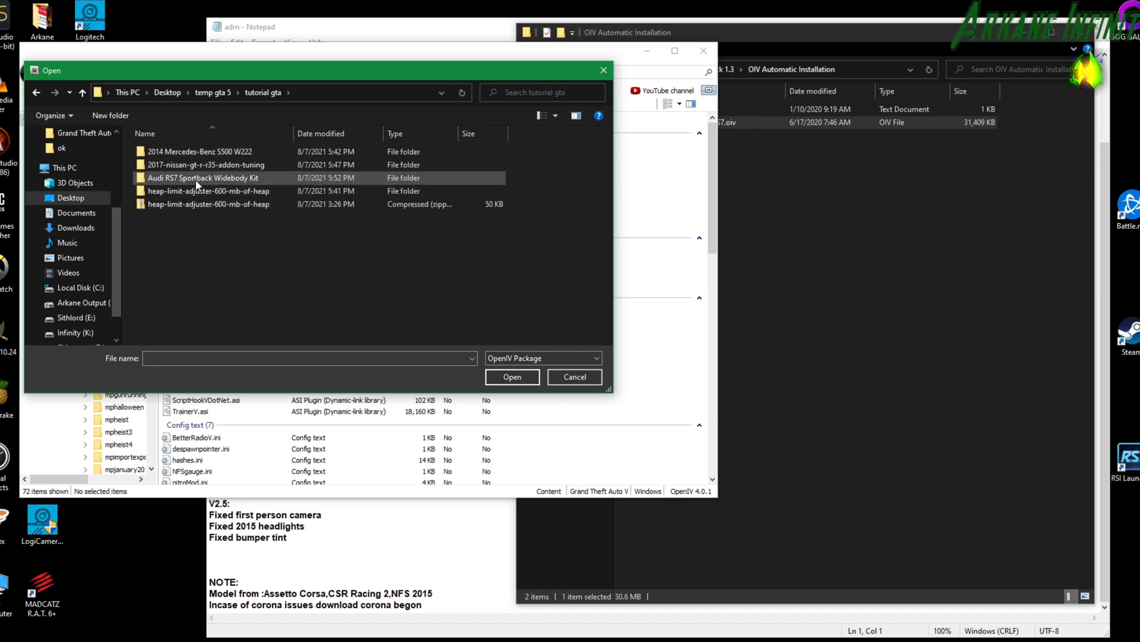
double_click(195, 179)
double_click(187, 152)
double_click(191, 161)
click(191, 153)
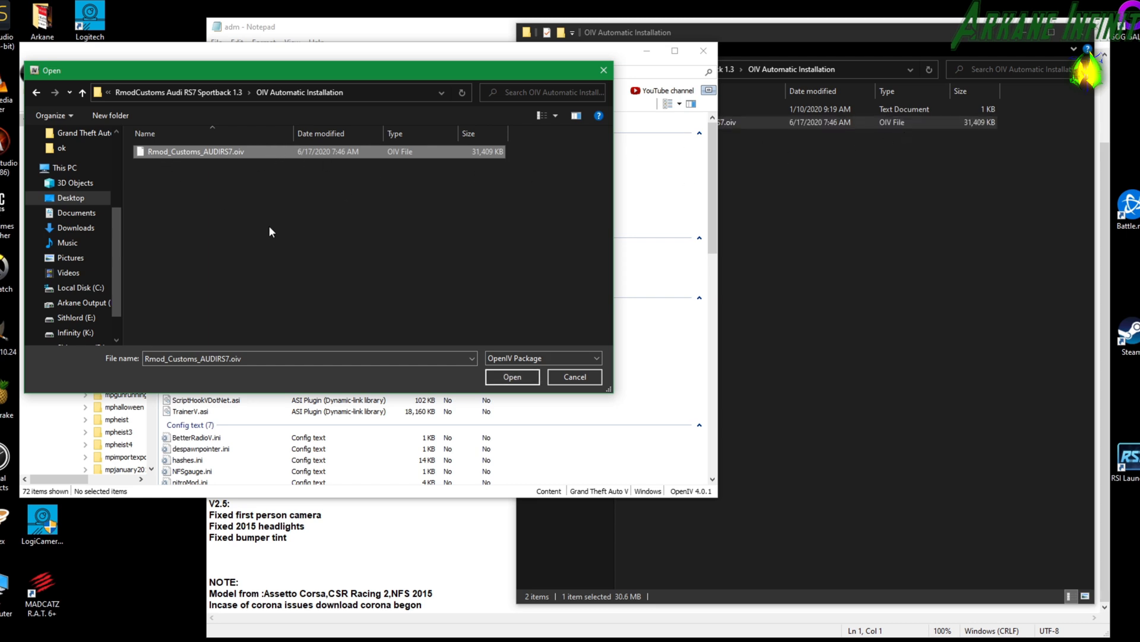
click(508, 378)
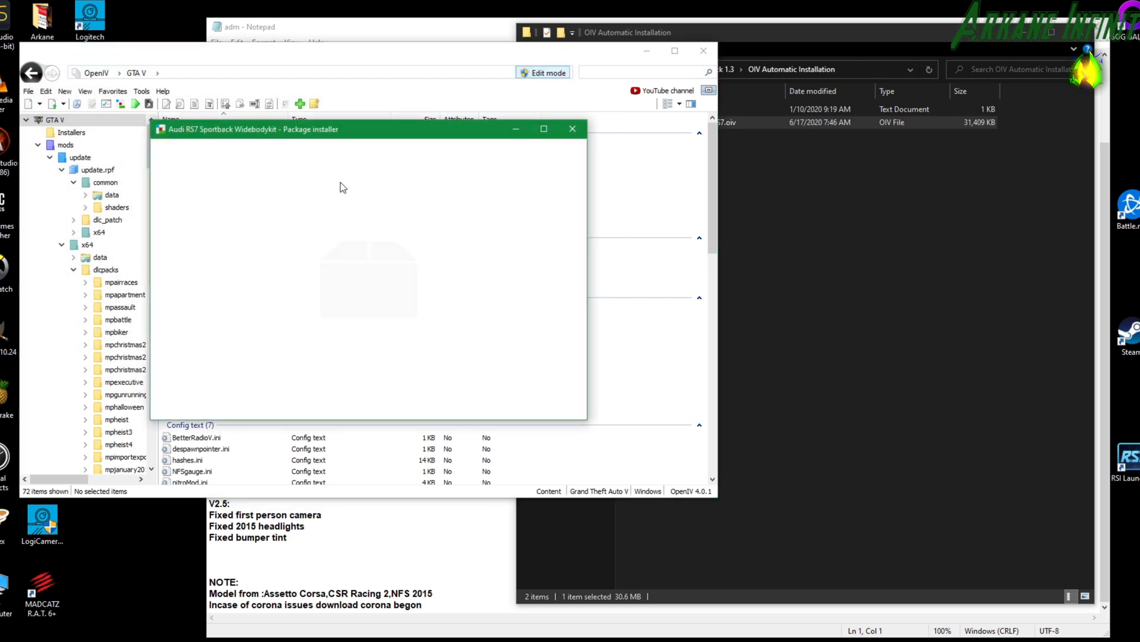
Review the Audi RS7 Sportback Widebodykit package notes, install it into the "mods" folder and close the installer.
scroll(329, 287, down, 5)
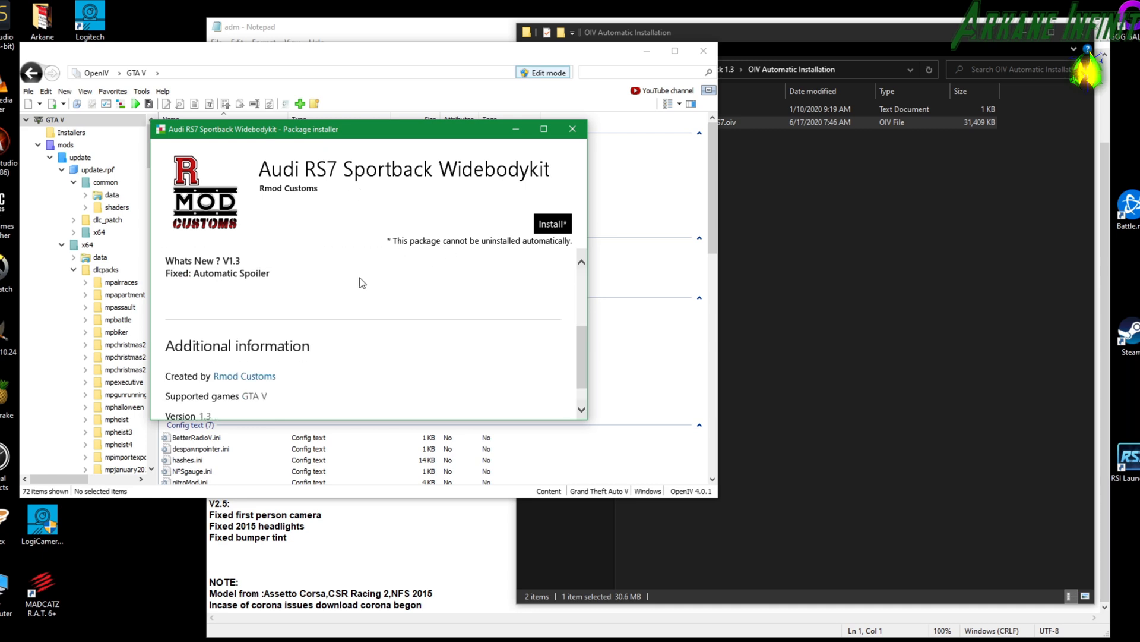
scroll(368, 300, up, 4)
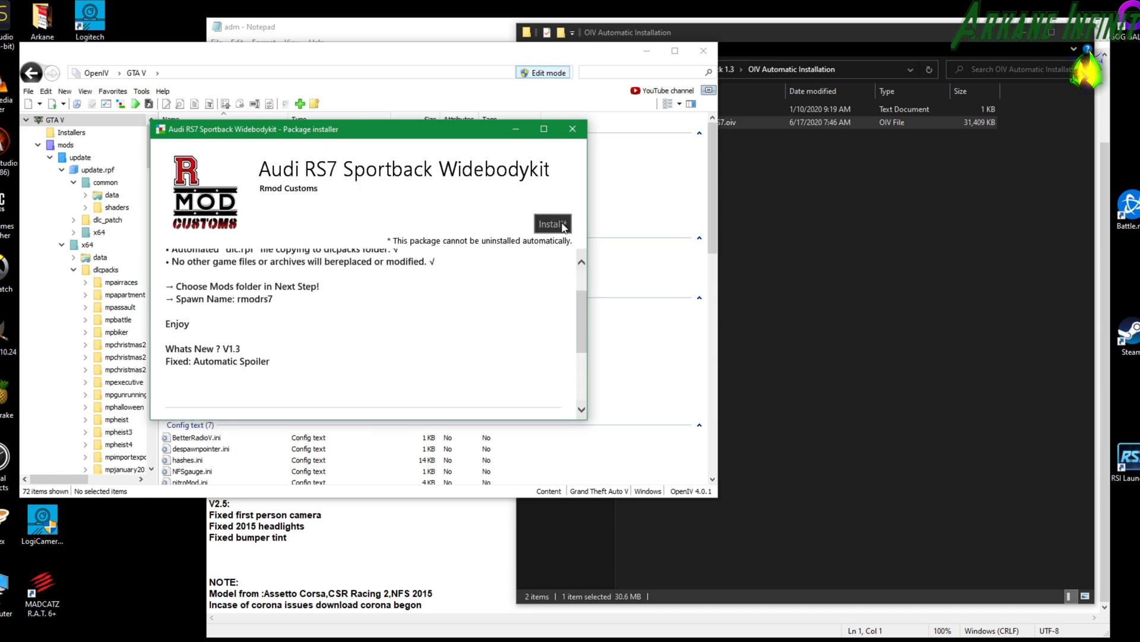
click(561, 224)
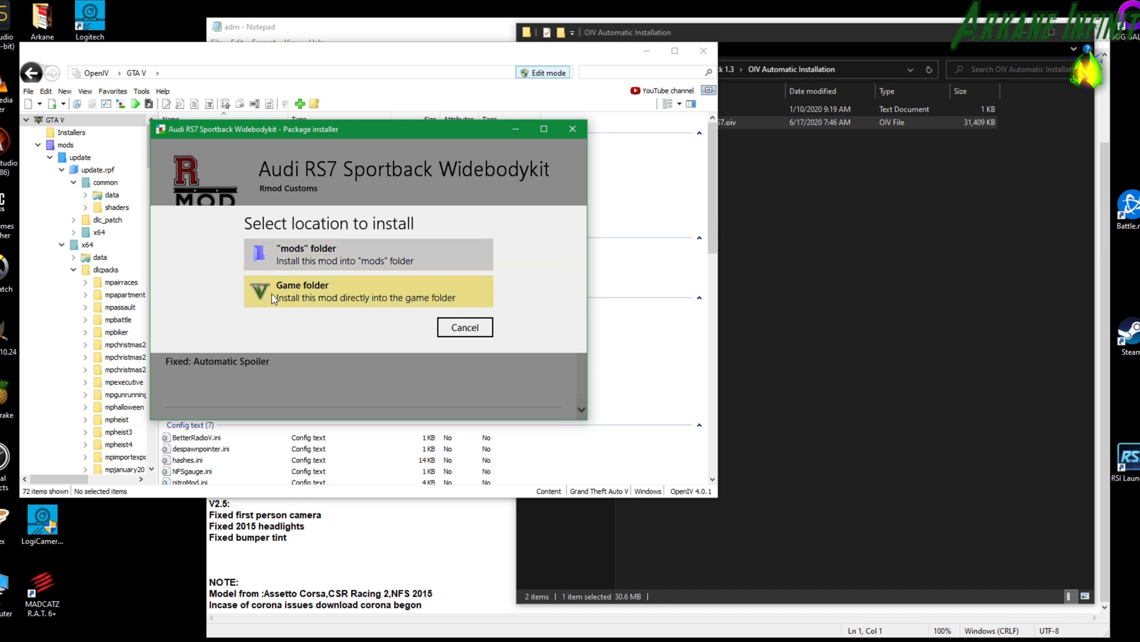
click(304, 251)
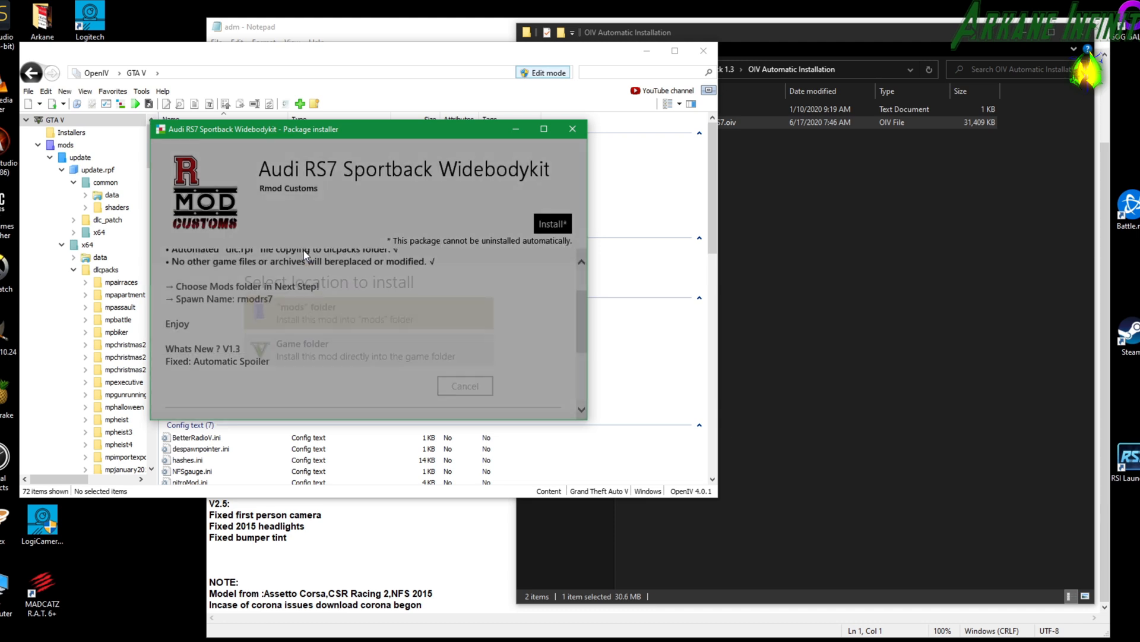
click(320, 322)
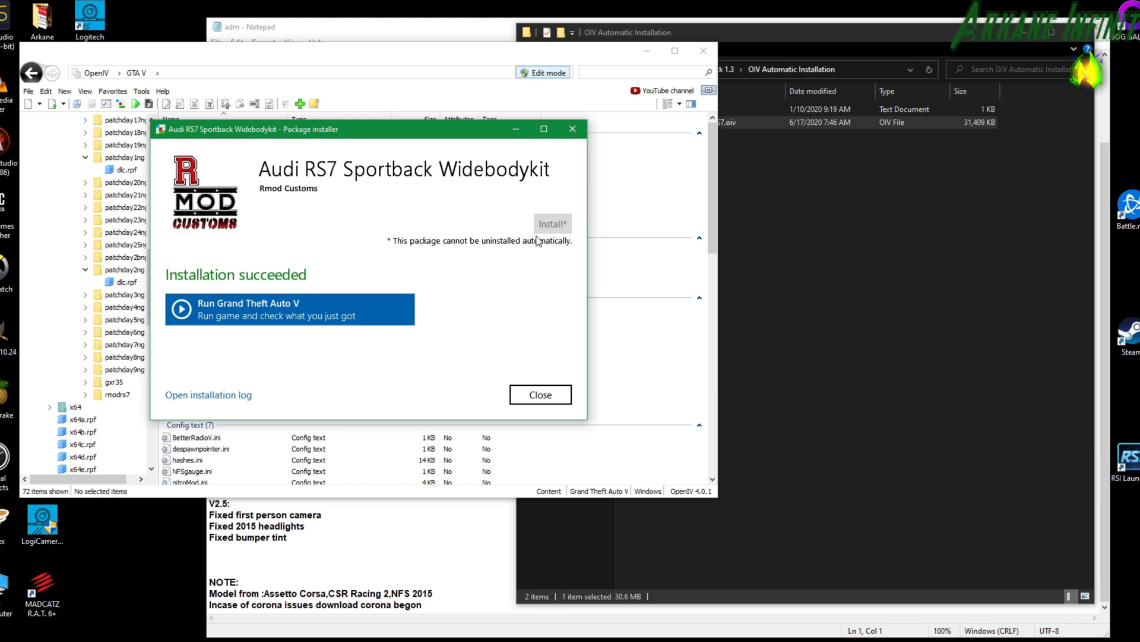
click(529, 393)
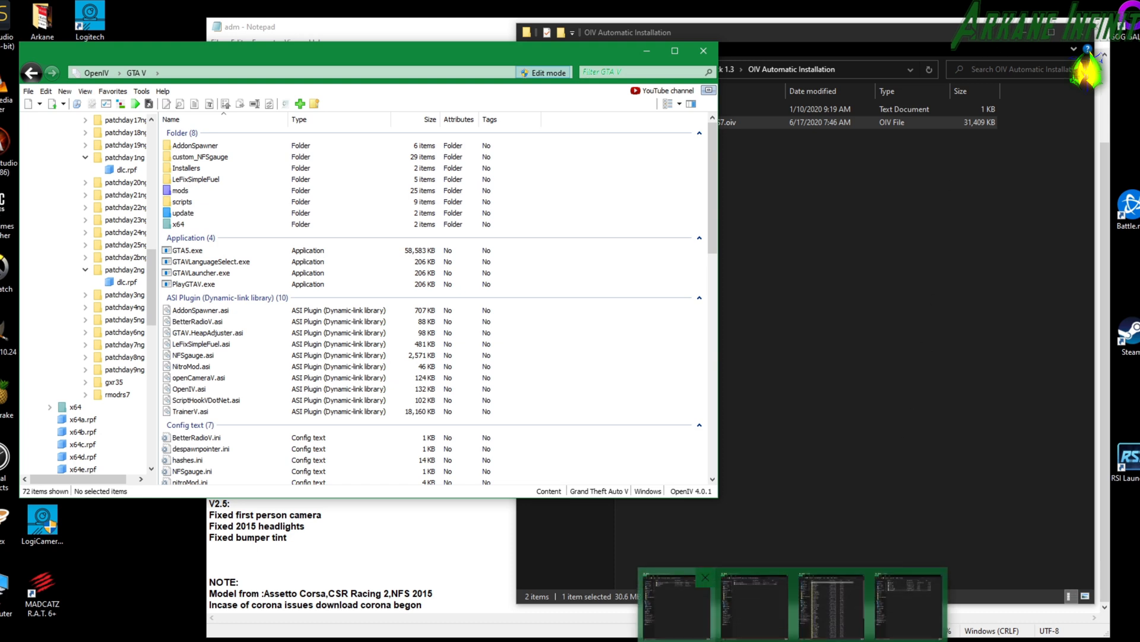
Switch to the temp gta 5 folder, unpack the Gameconfig 1.0.2372 for Limitless Vehicles V26.2 archive with 7-Zip and check its "Download and install these must!!!" note.
click(707, 641)
drag(1139, 80, 372, 56)
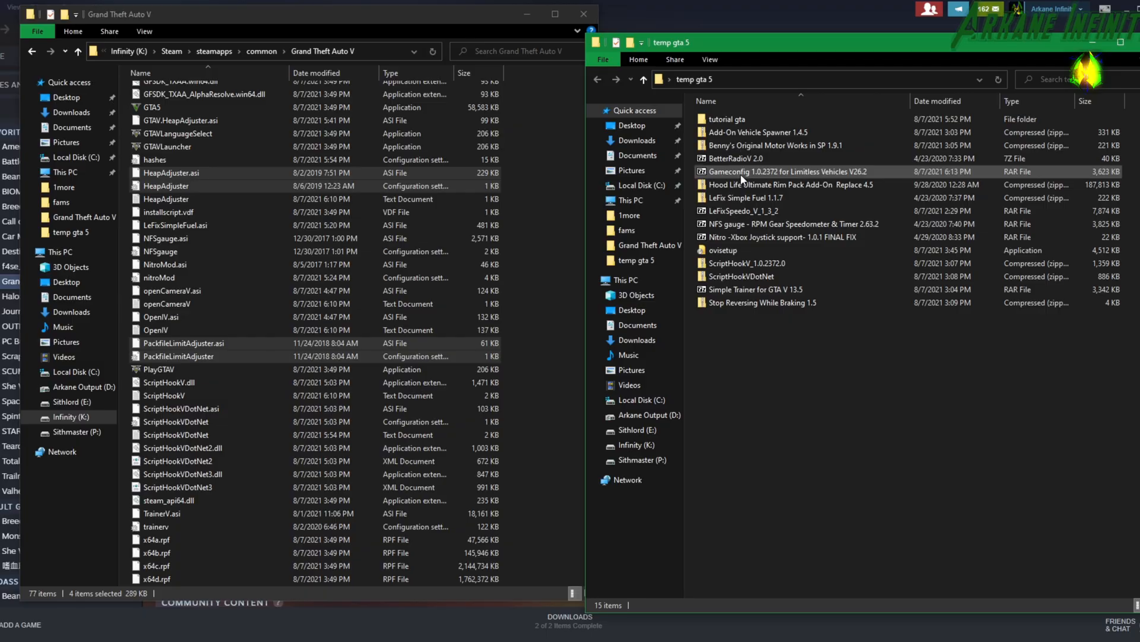
right_click(742, 177)
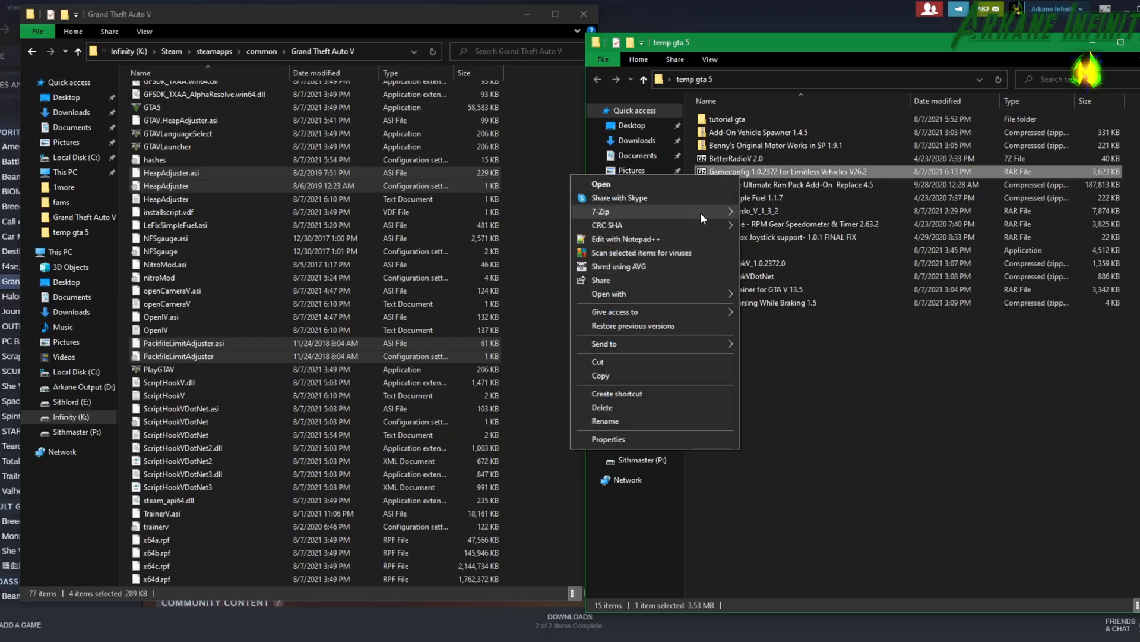
mouse_move(701, 212)
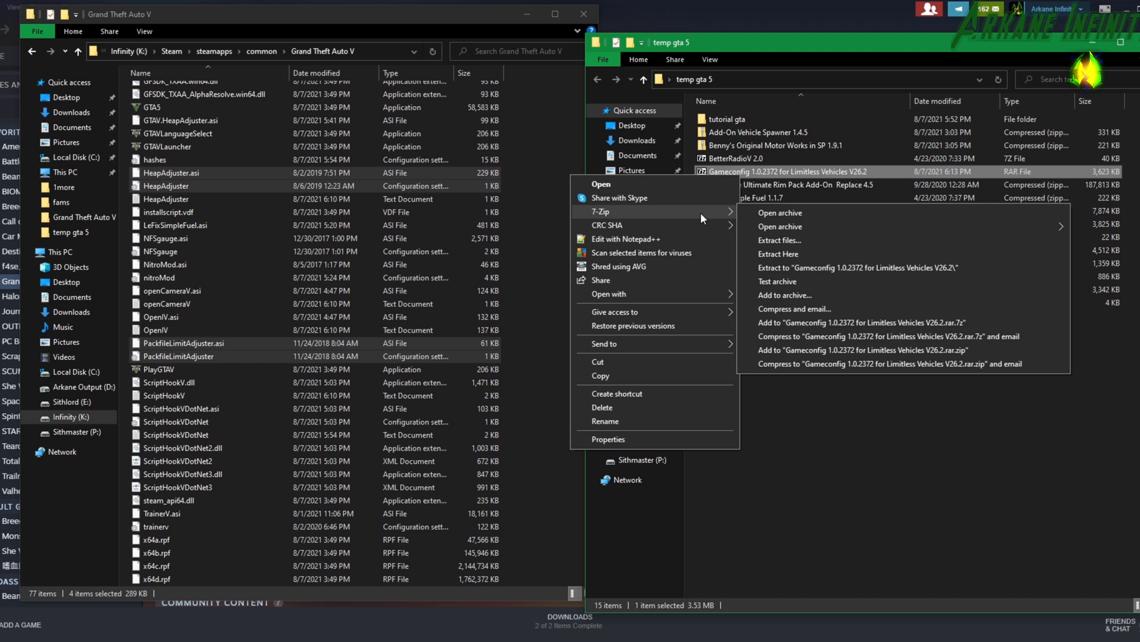
click(756, 226)
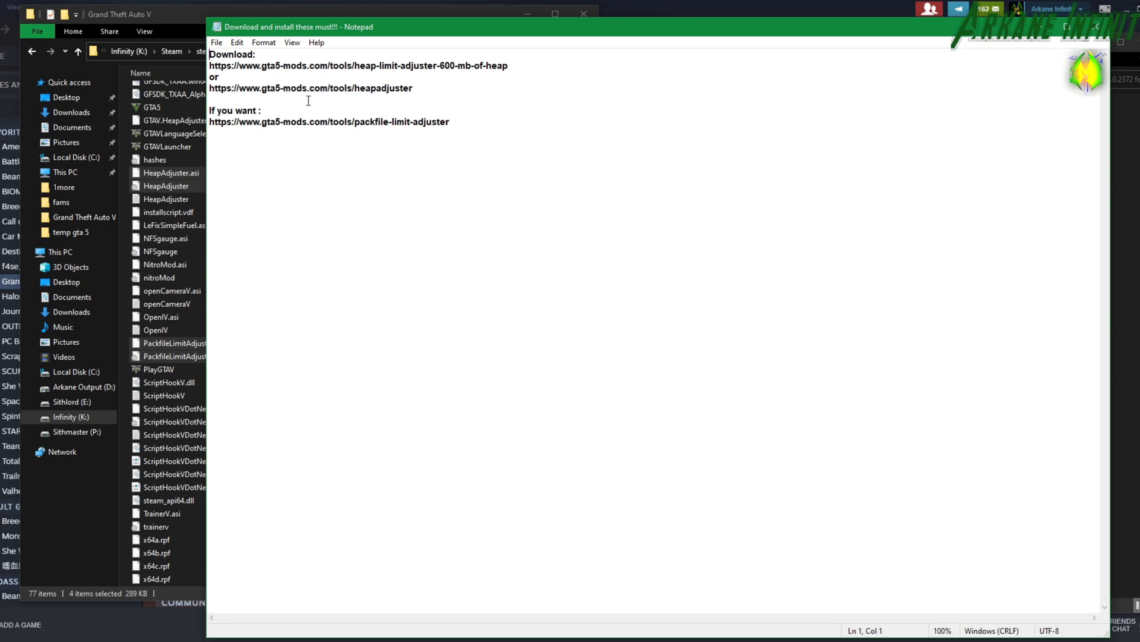
drag(417, 28, 1139, 160)
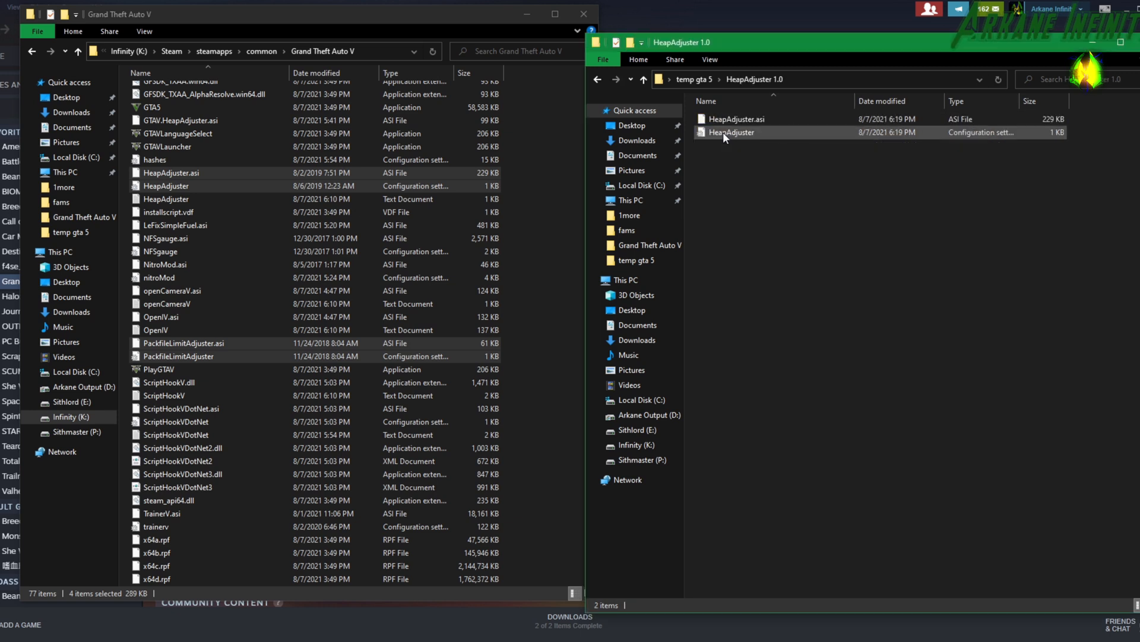
Copy both HeapAdjuster 1.0 files into the Grand Theft Auto V folder, replacing the existing ones, and return to temp gta 5.
drag(745, 203, 269, 493)
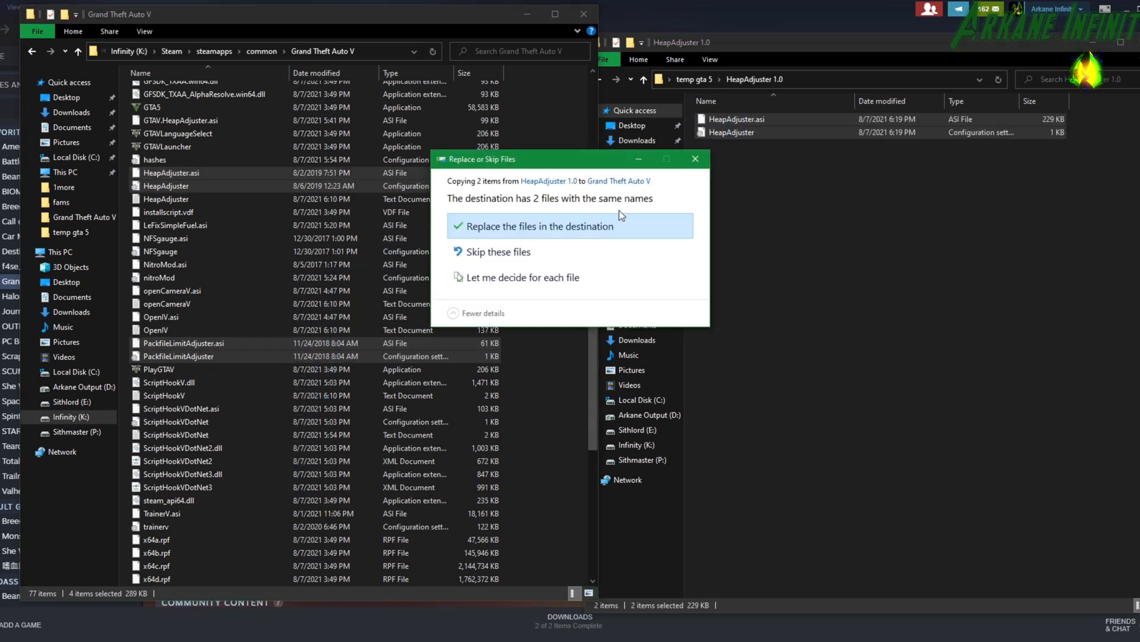
click(563, 226)
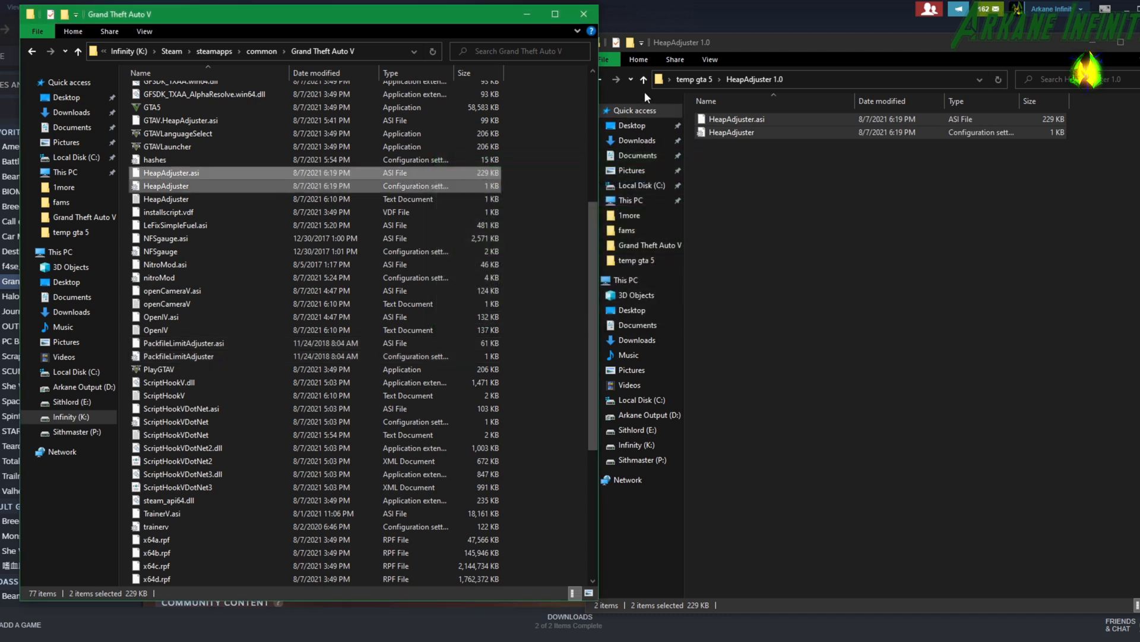
click(717, 45)
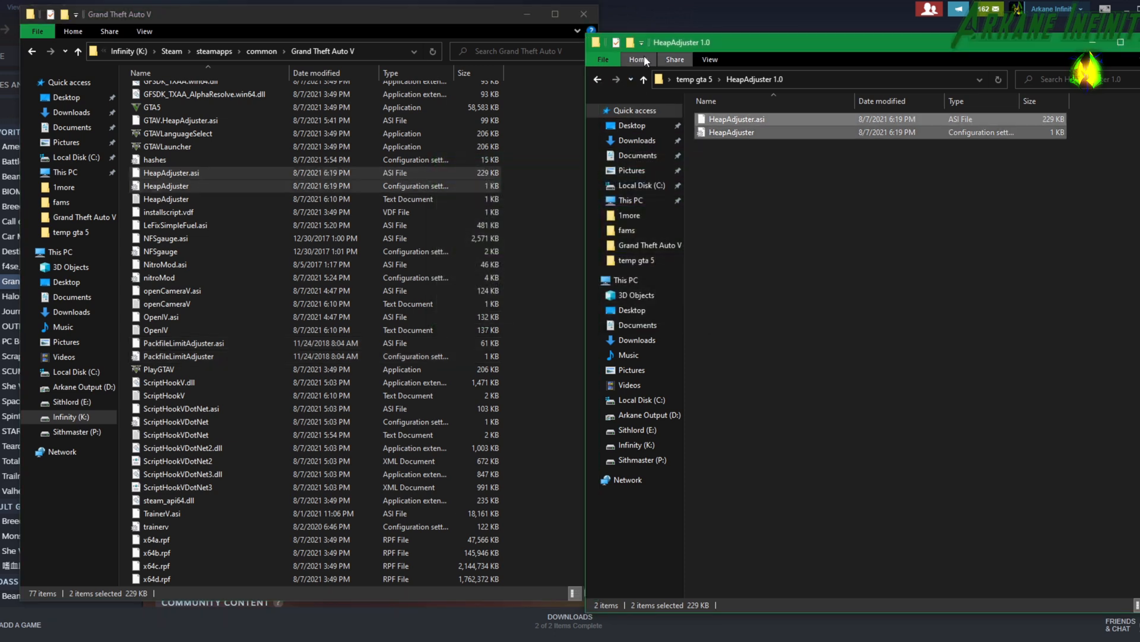
click(596, 80)
Copy PackfileLimitAdjuster.asi and its configuration file from Packfile Limit Adjuster 1.1 into the Grand Theft Auto V folder, replacing the existing files.
double_click(722, 144)
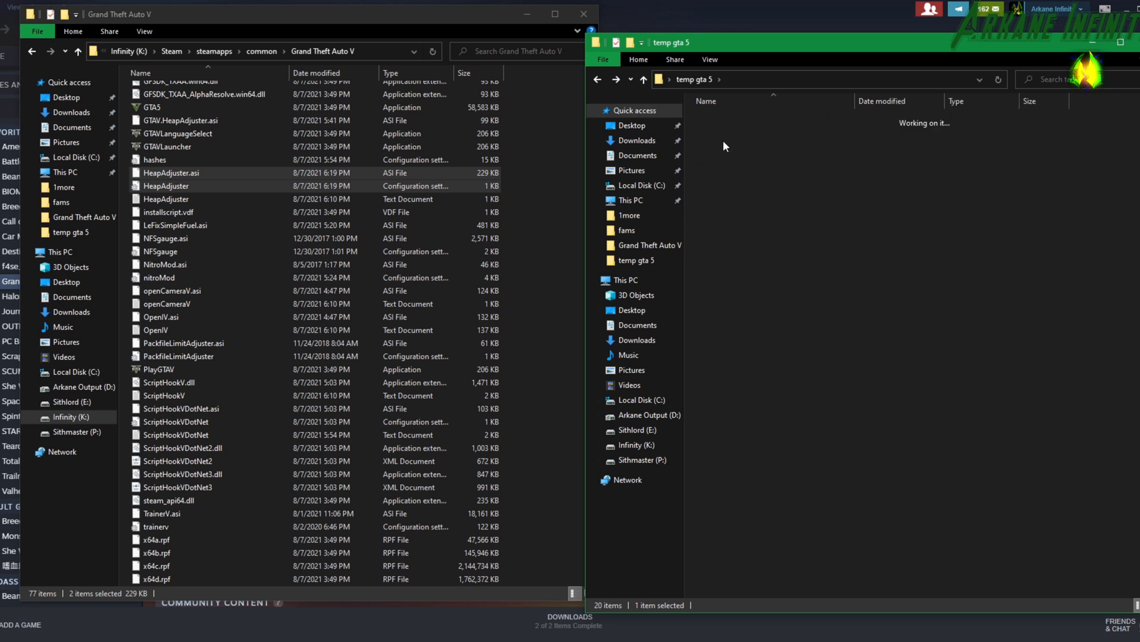
click(771, 124)
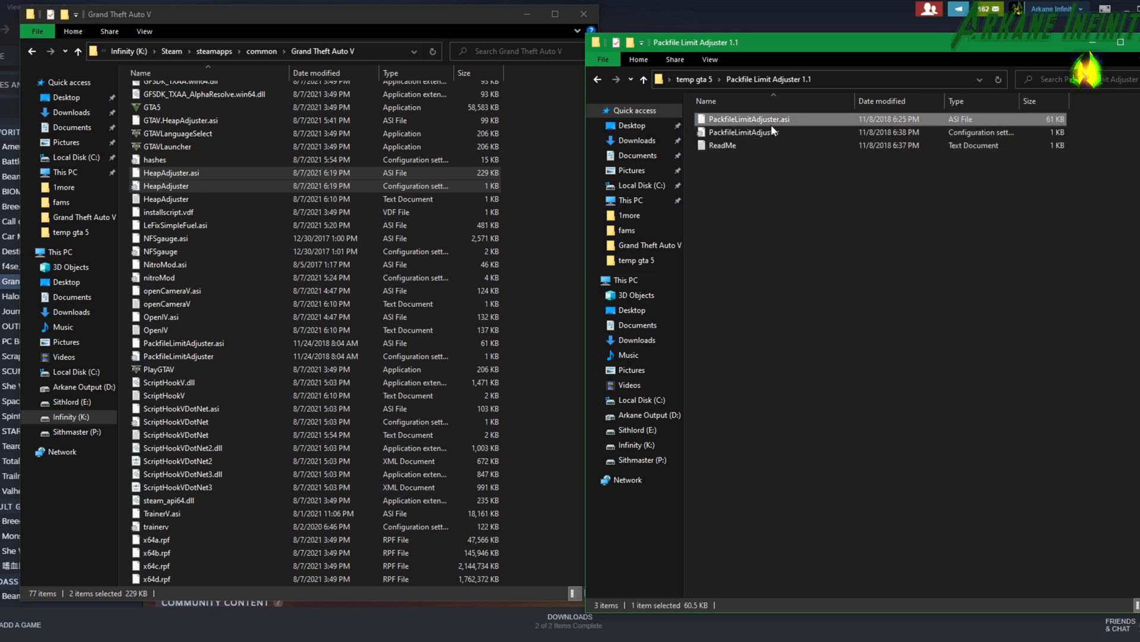
ctrl+click(772, 131)
drag(766, 121, 359, 479)
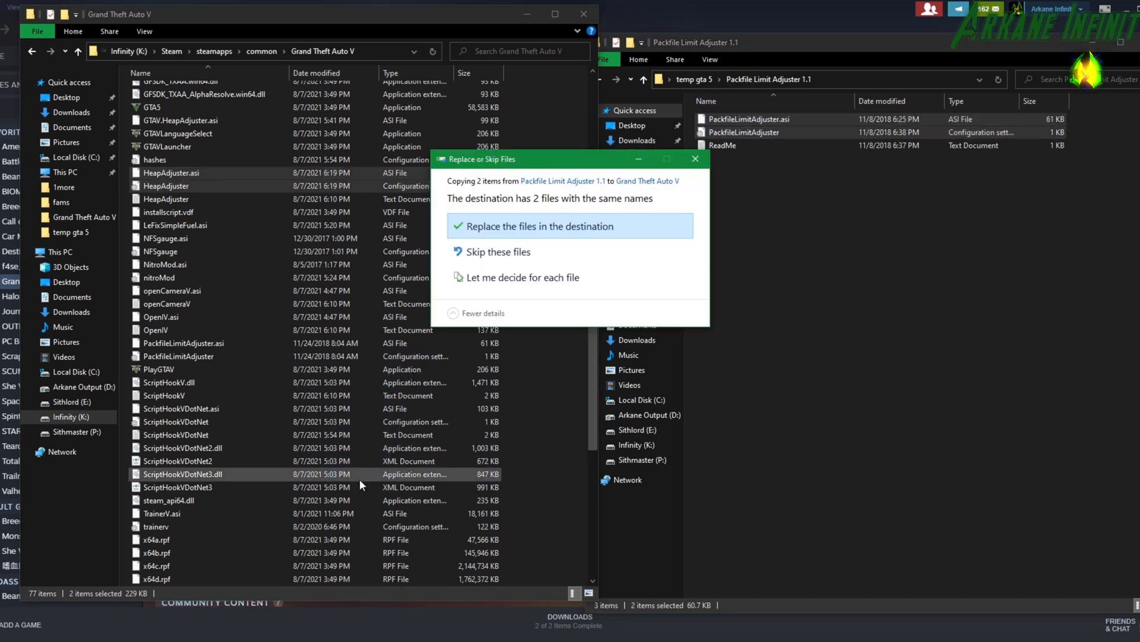
click(564, 233)
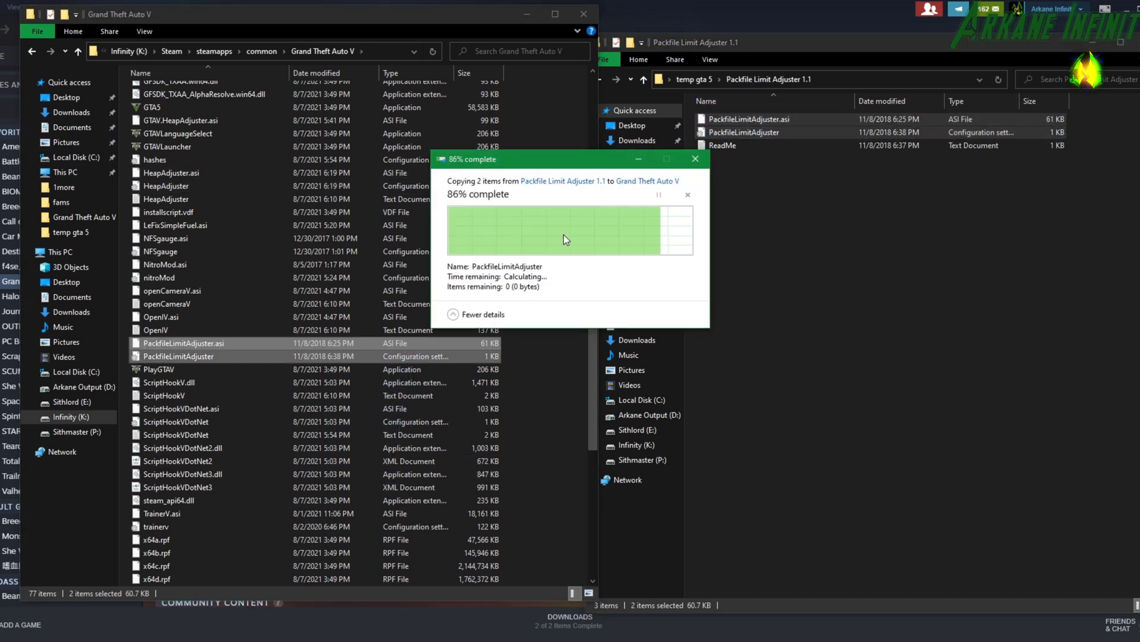
Open the 2,5x traffic 2,5x peds folder inside Gameconfig 1.0.2372 for Limitless Vehicles V26.2, under Gta Config v26.2 for v 1.0.2372.0.
click(746, 41)
click(599, 81)
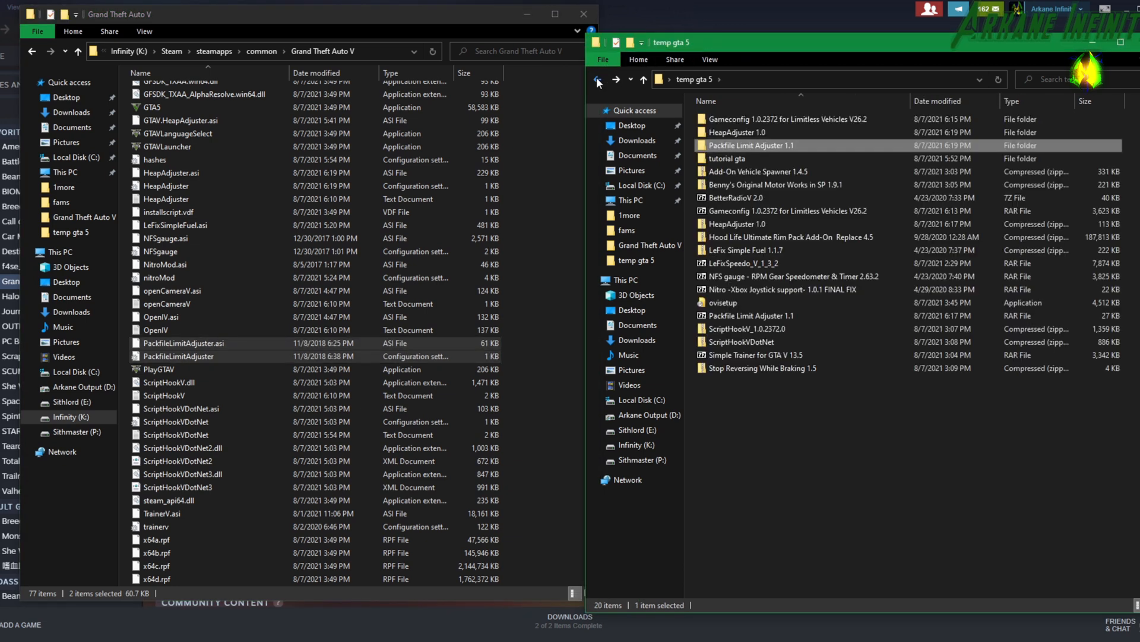
double_click(755, 119)
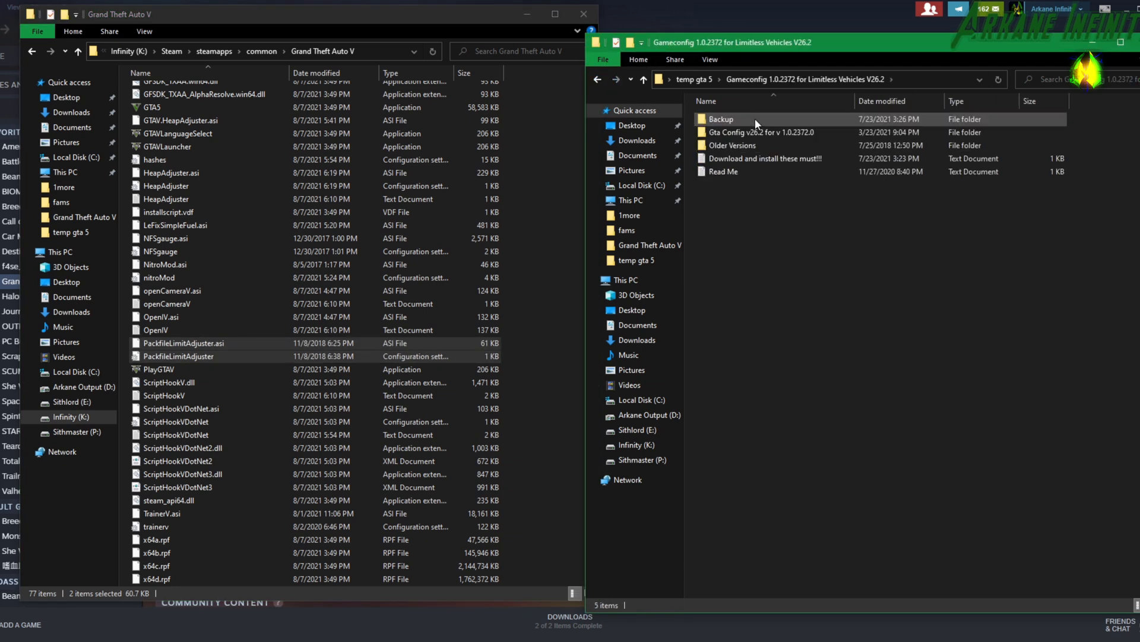
click(751, 131)
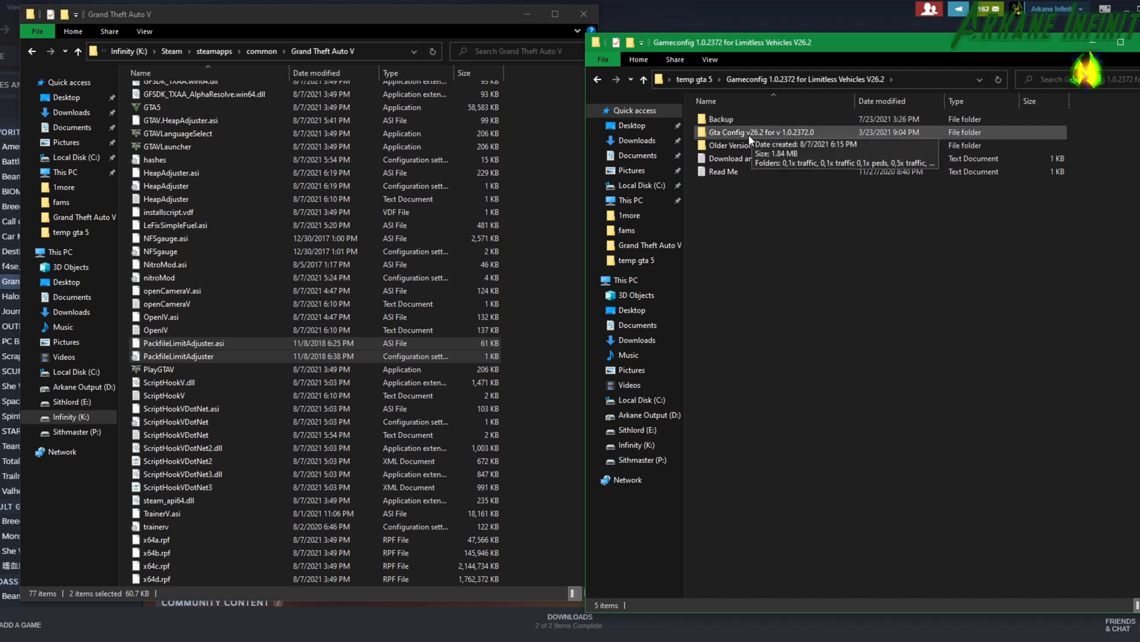
double_click(749, 134)
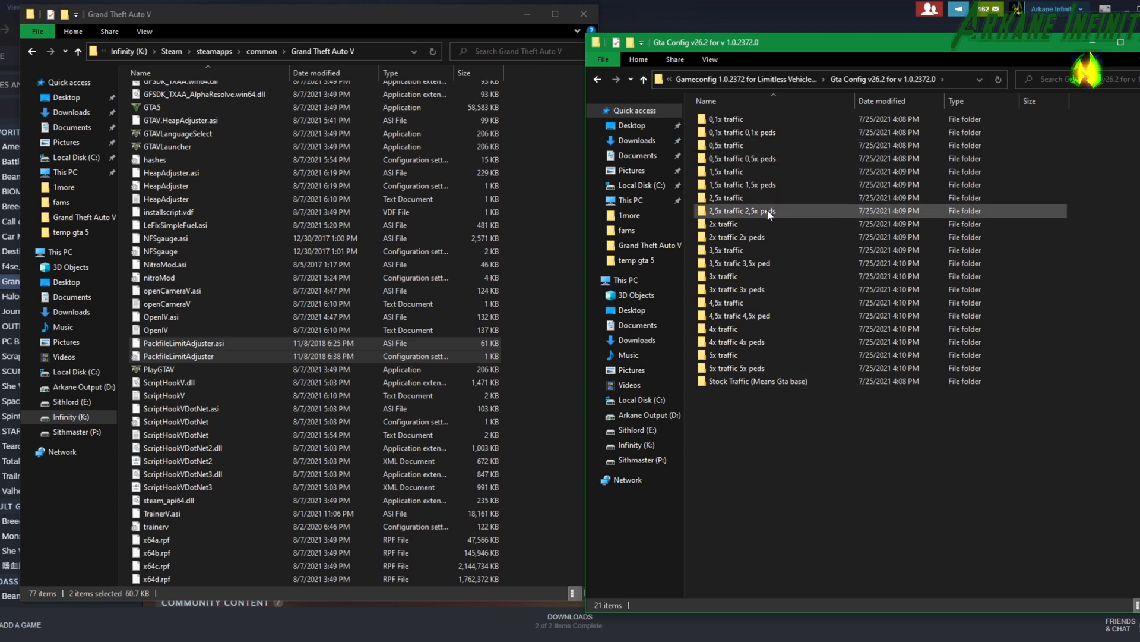
double_click(751, 210)
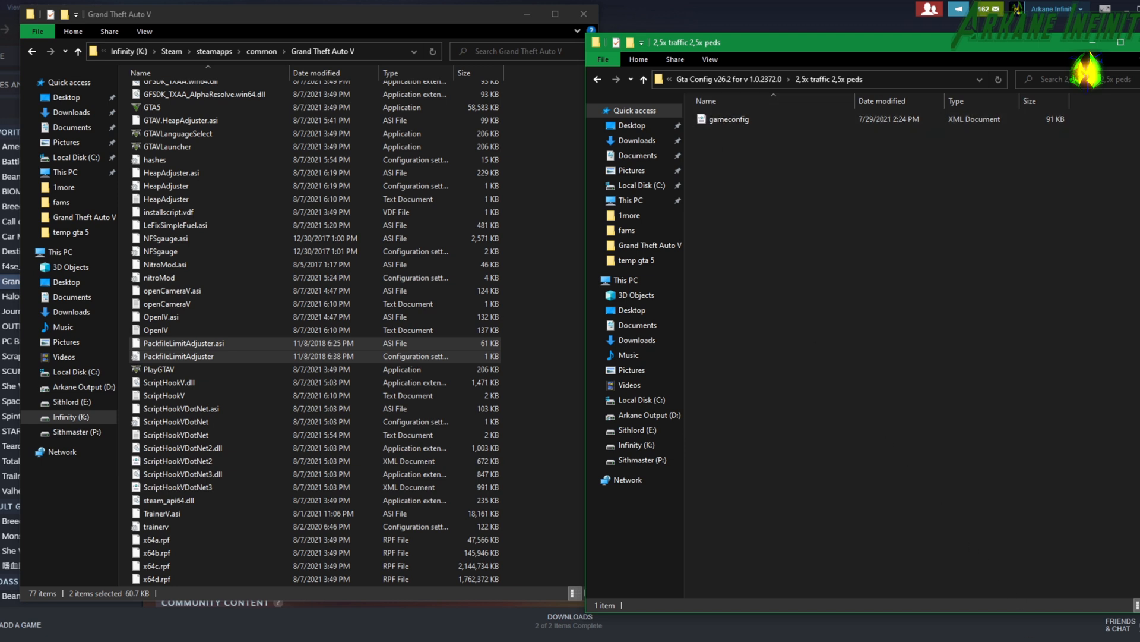
Switch to OpenIV and, from the GTA V root, go to mods > update > update.rpf > common > data and locate gameconfig.xml.
key(alt+Tab)
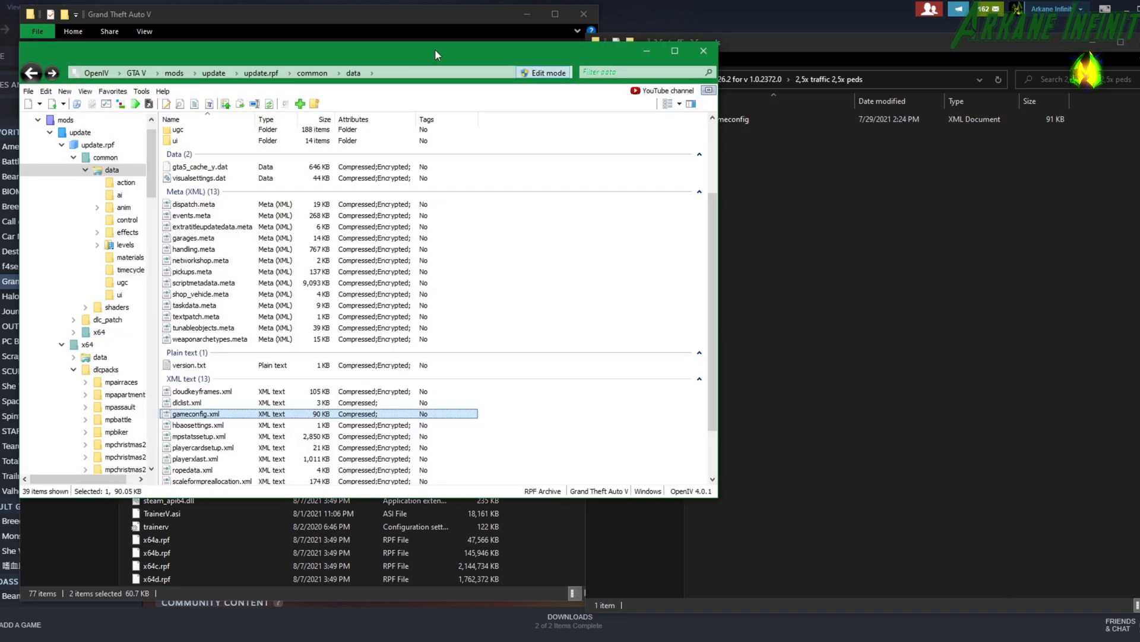
click(137, 73)
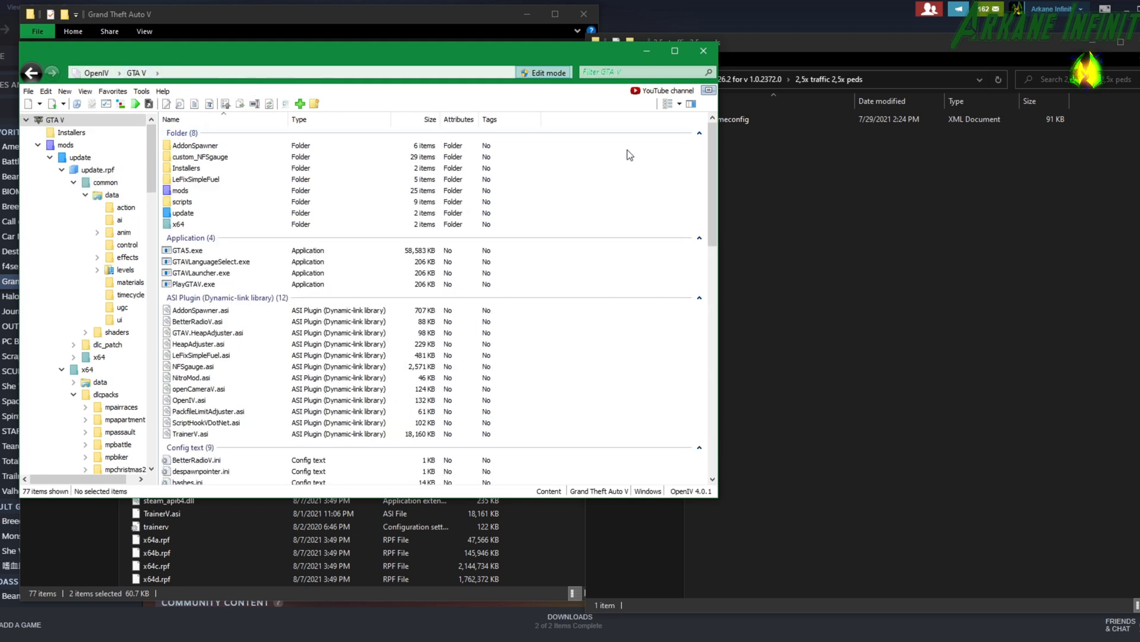
double_click(179, 191)
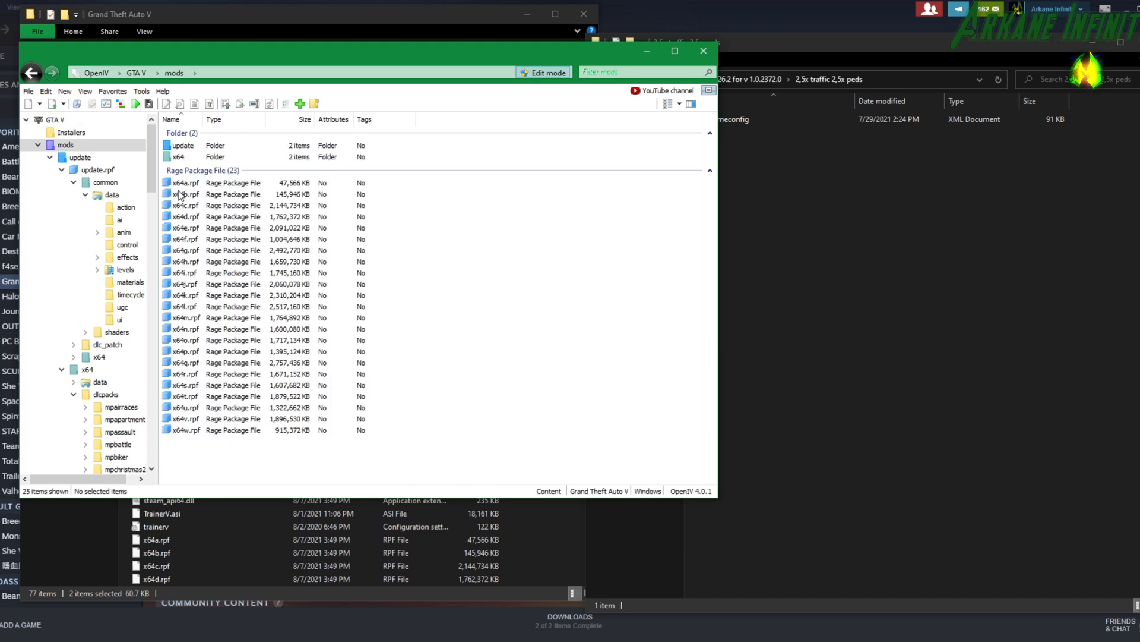
double_click(179, 149)
double_click(185, 171)
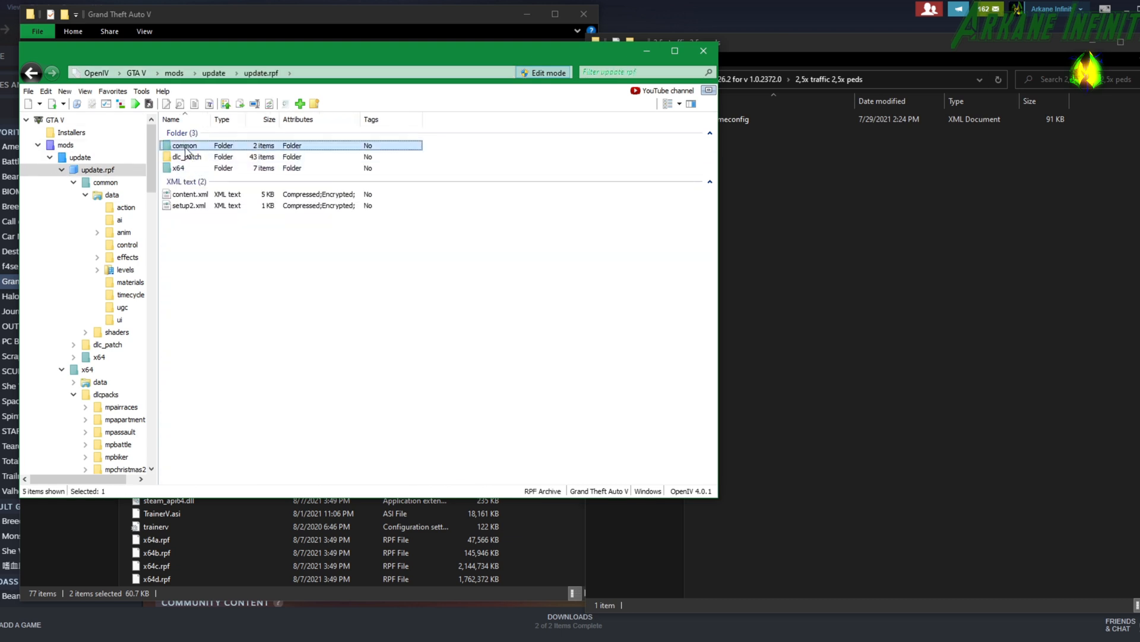
double_click(186, 149)
double_click(186, 148)
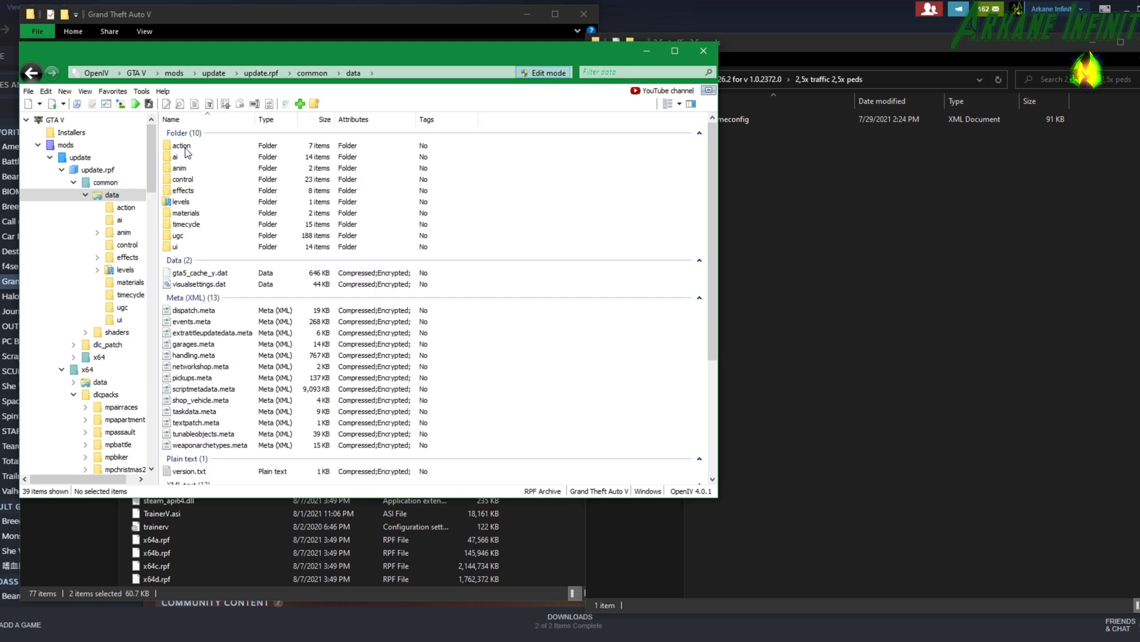
scroll(219, 176, down, 3)
scroll(219, 178, down, 2)
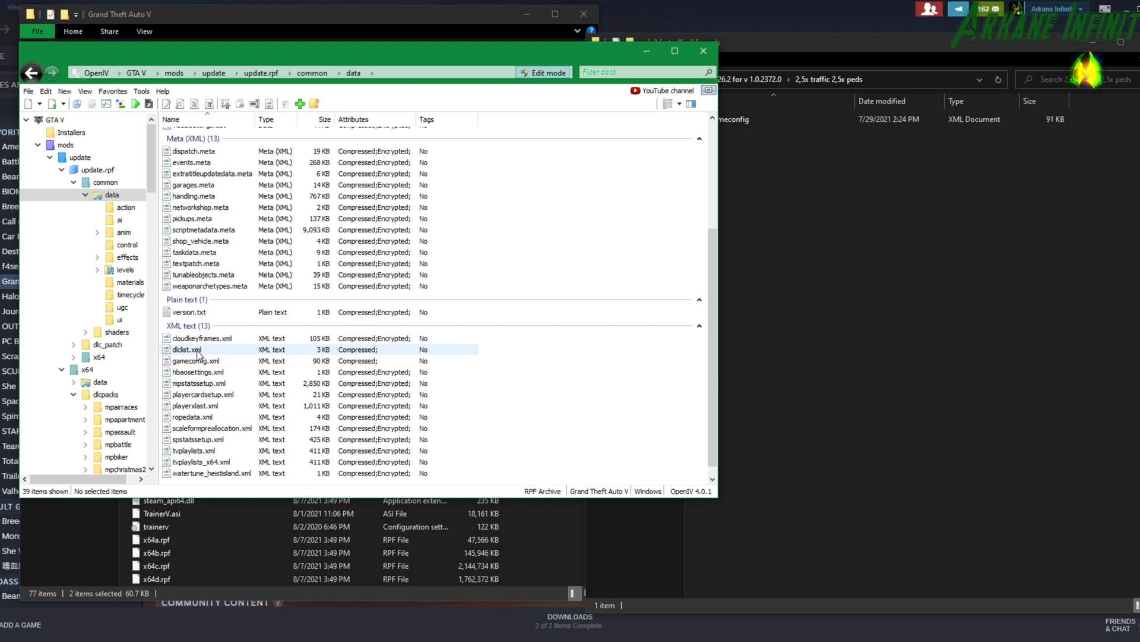
Copy gameconfig from the 2,5x traffic 2,5x peds folder into OpenIV's data folder and minimise the Grand Theft Auto V window.
click(759, 261)
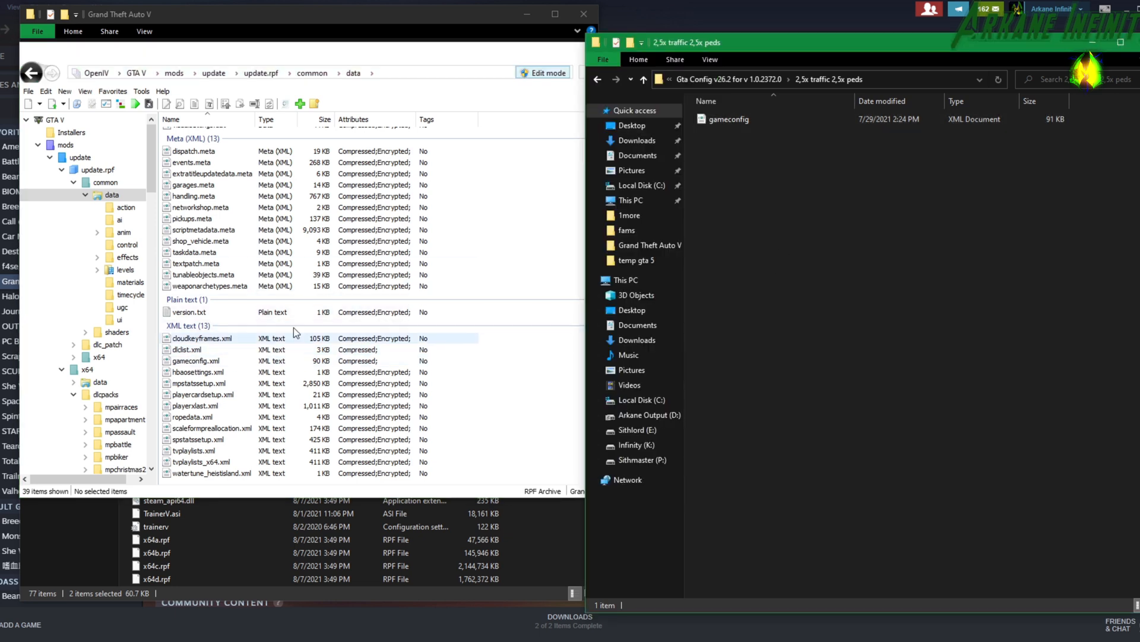
drag(724, 123, 564, 348)
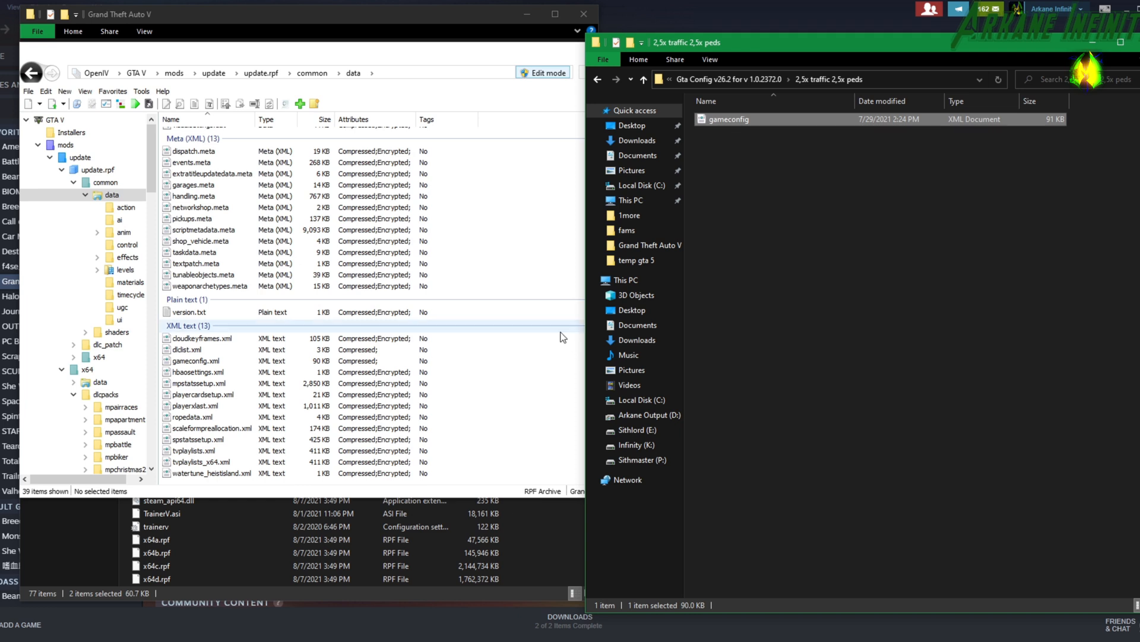
click(503, 43)
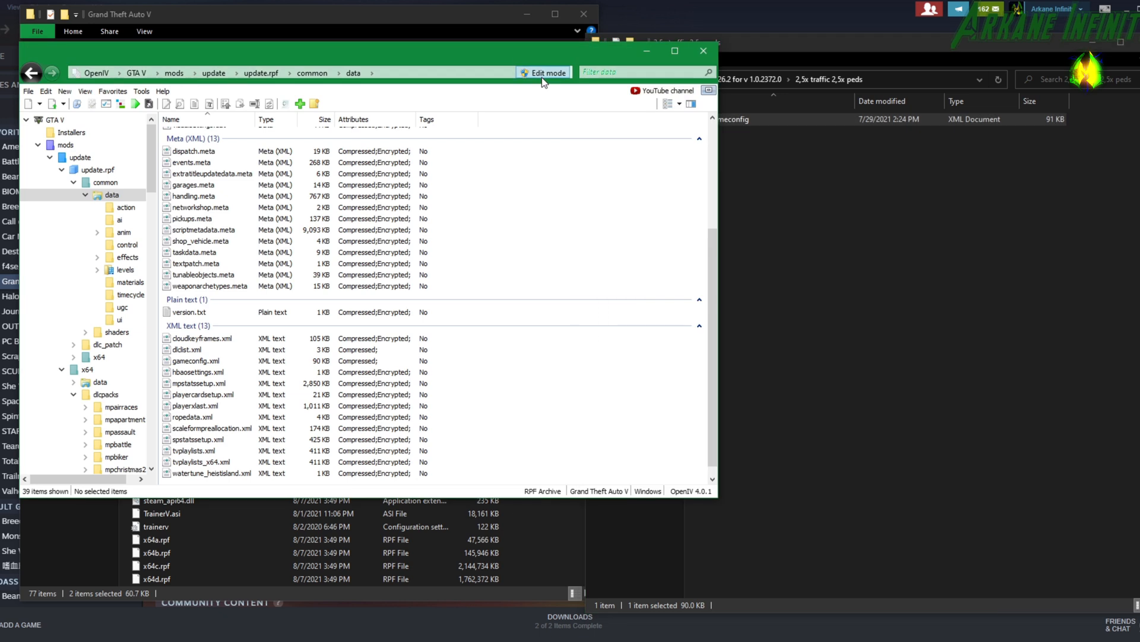
drag(742, 120, 552, 357)
click(1041, 262)
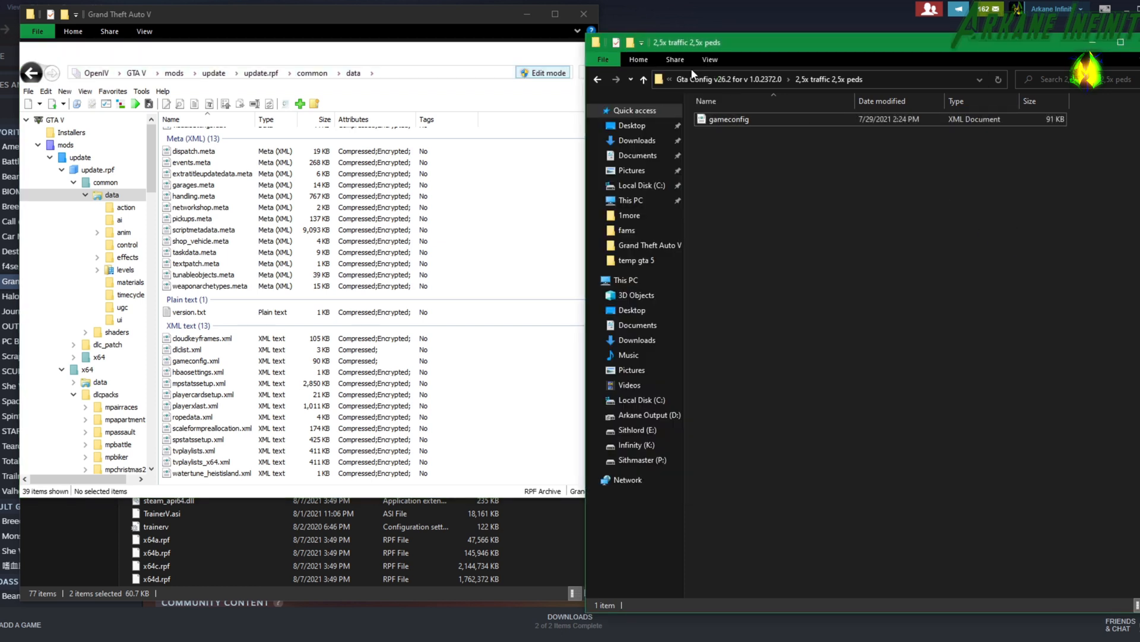
click(504, 33)
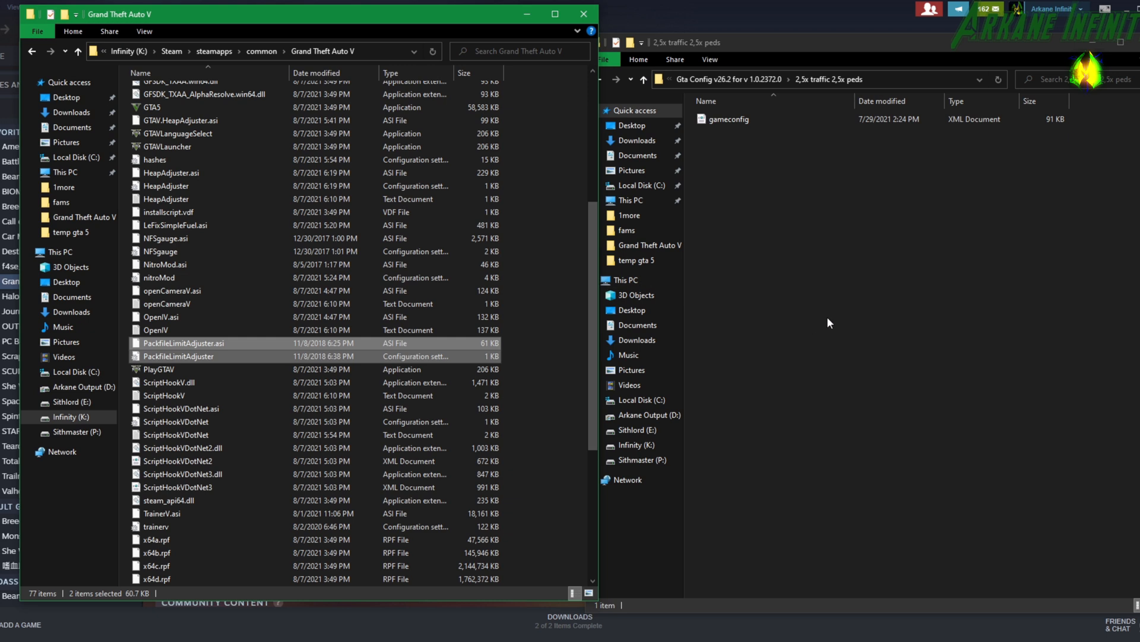
click(527, 14)
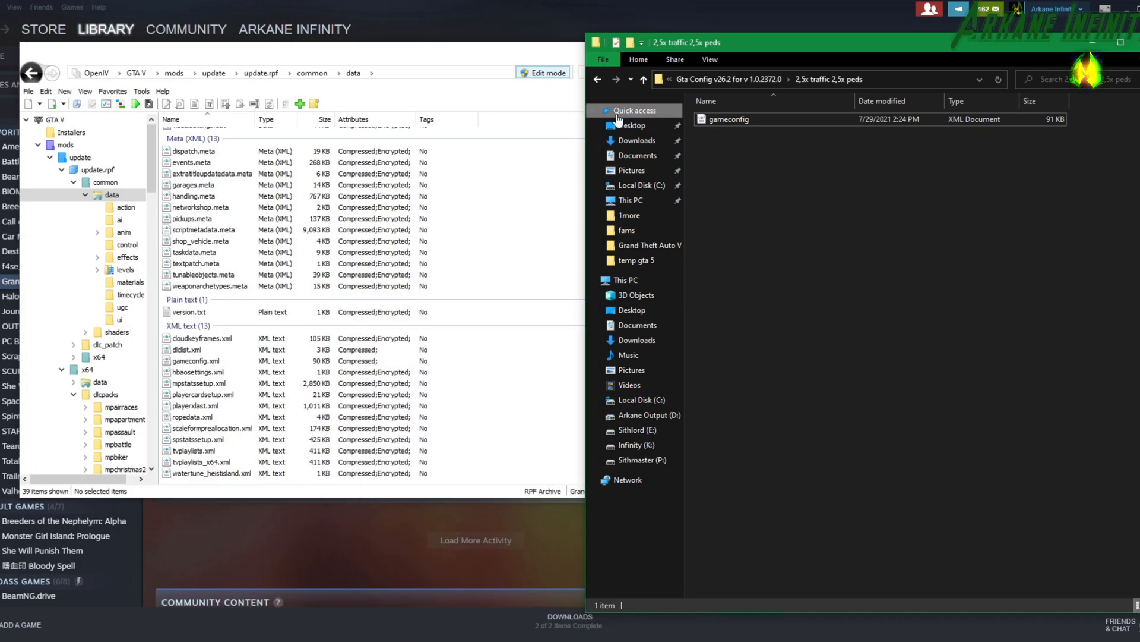
click(598, 79)
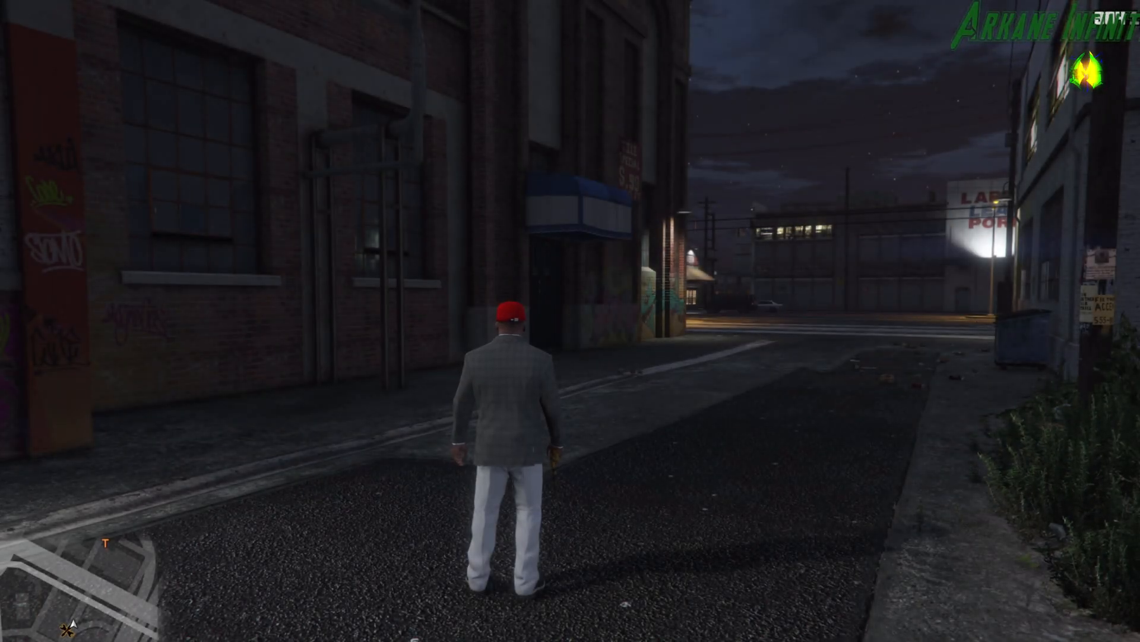
key(w)
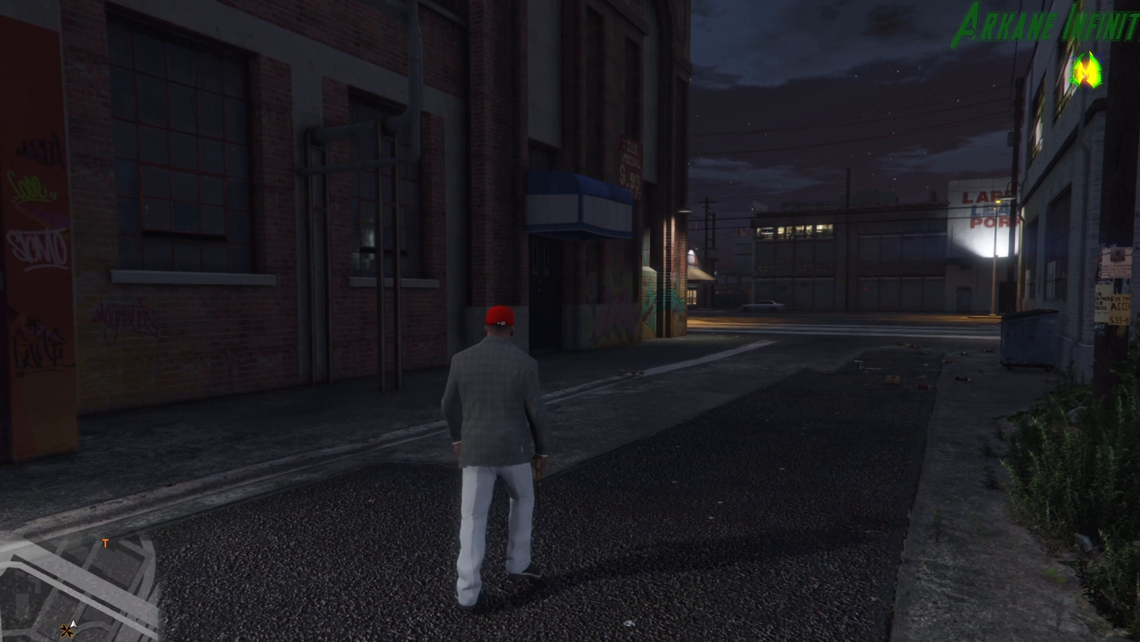
key(w)
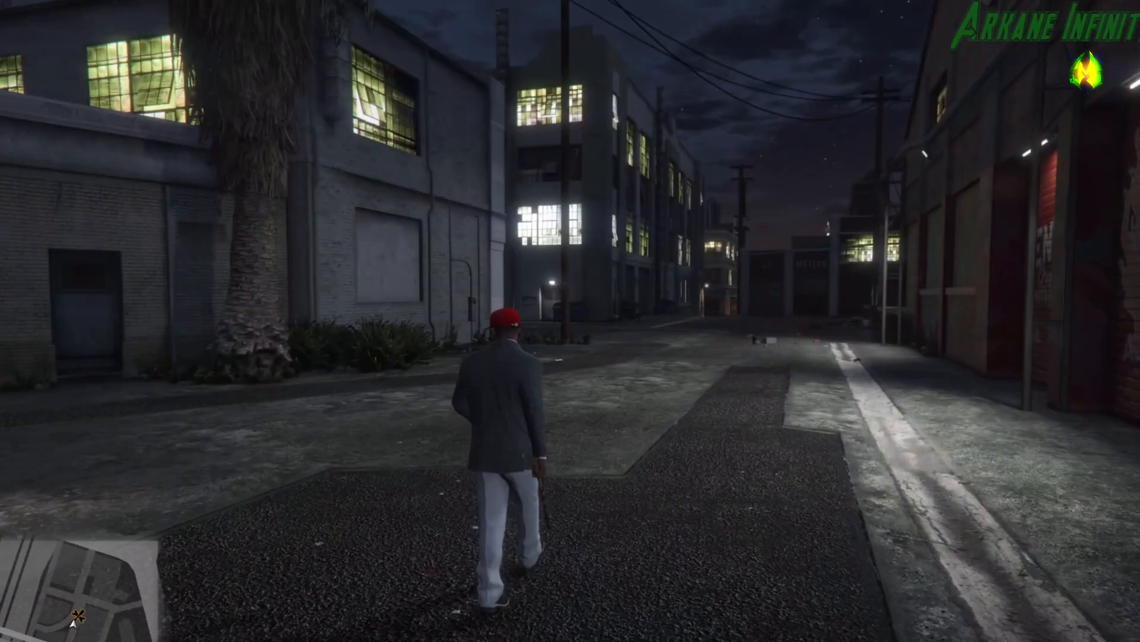
key(w)
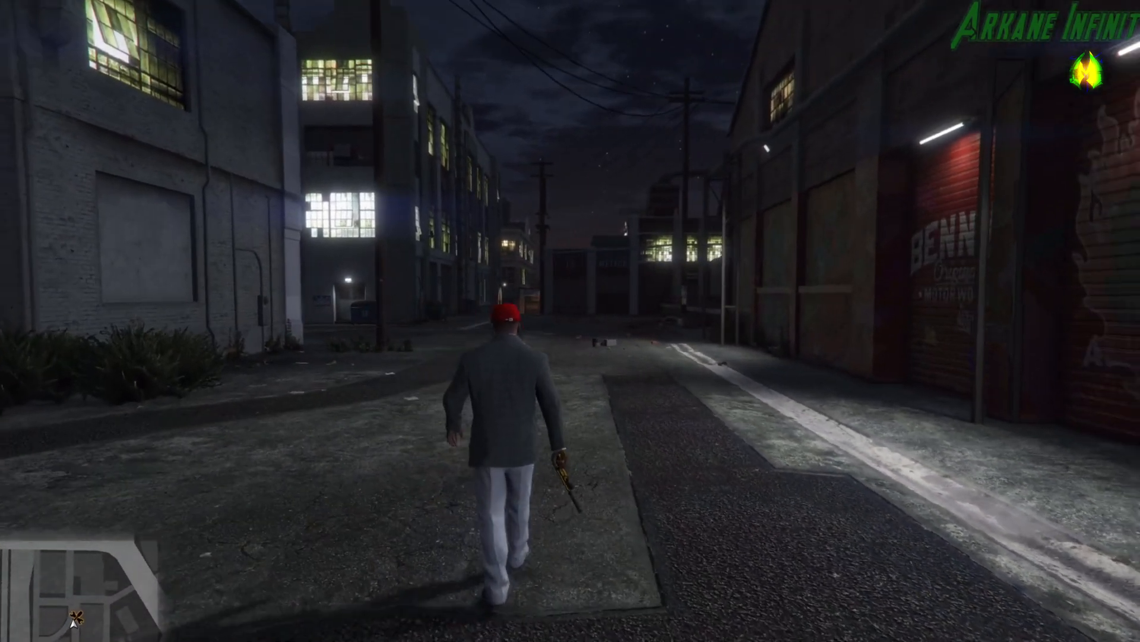
key(w)
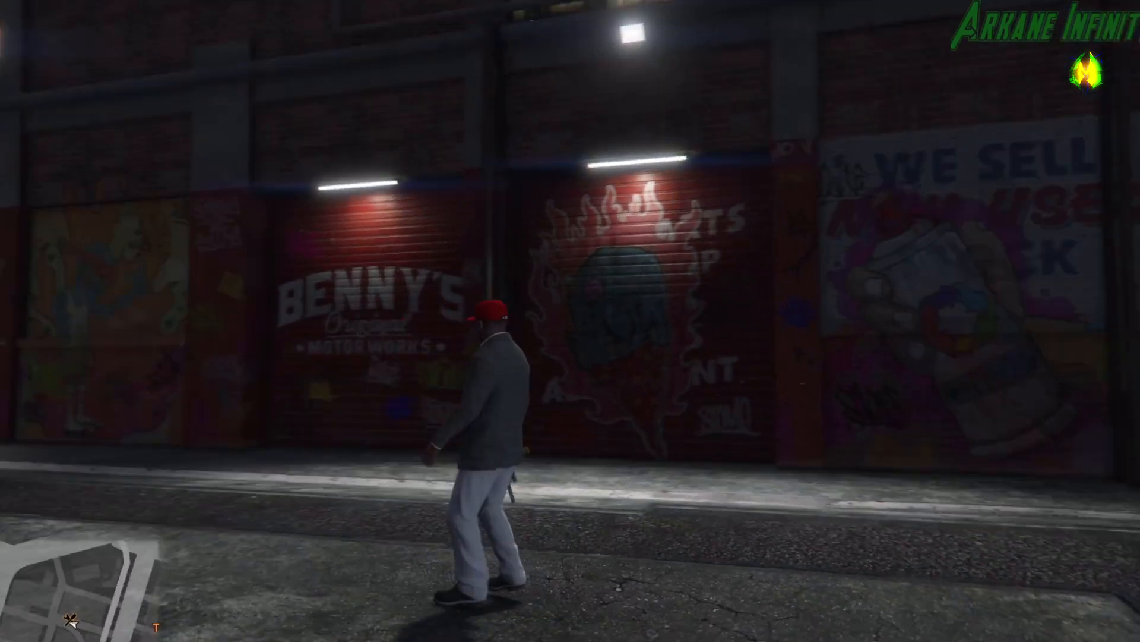
key(w)
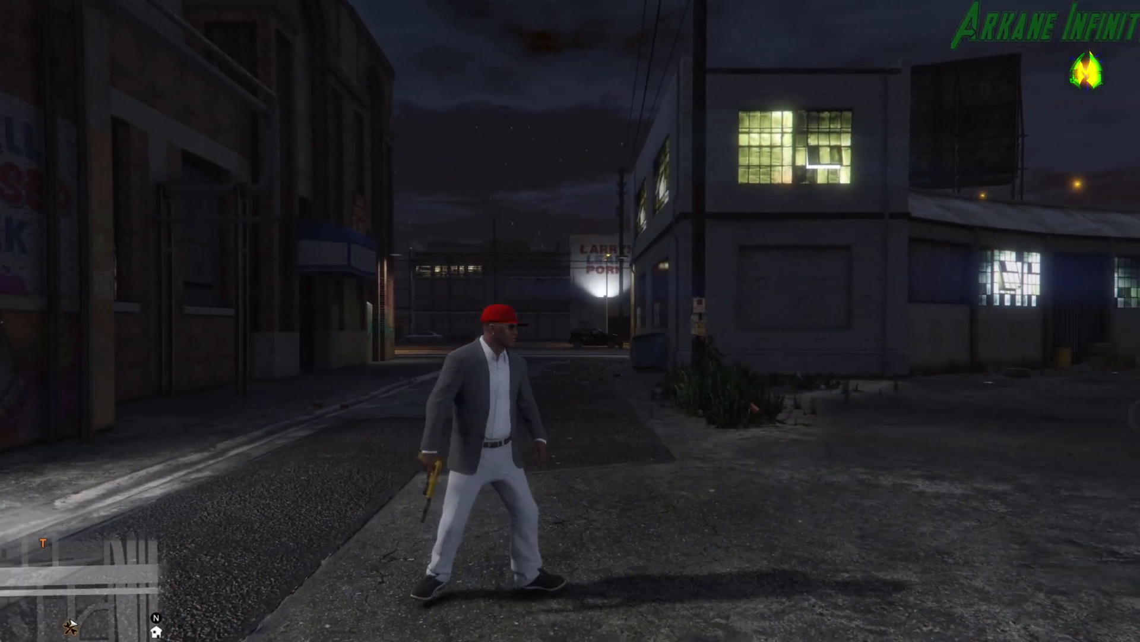
key(w)
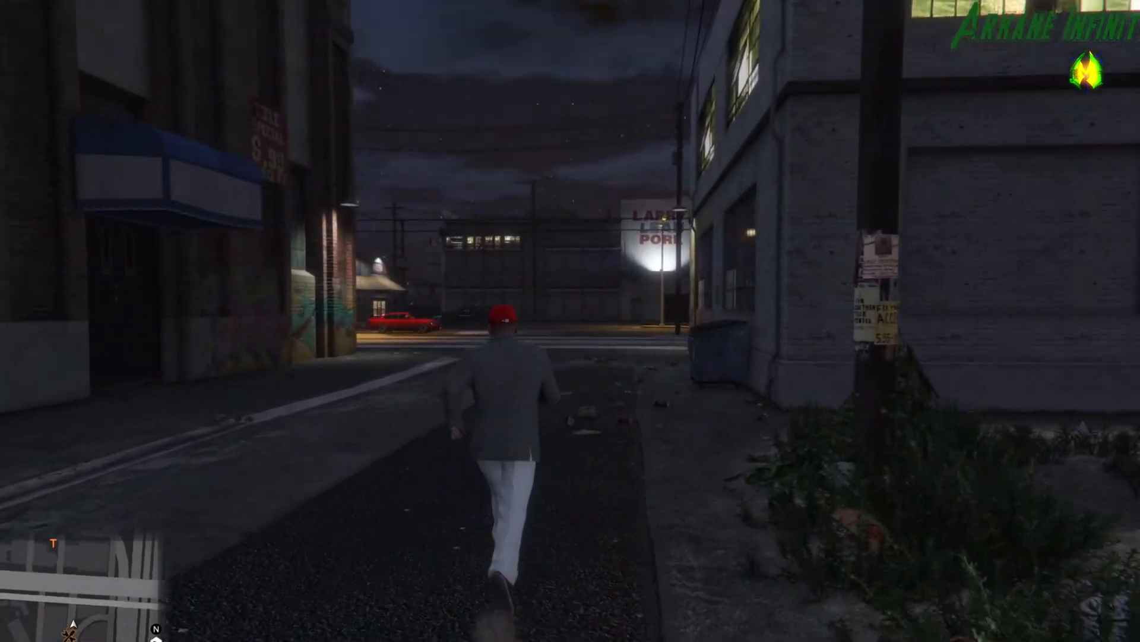
key(w)
key(w)
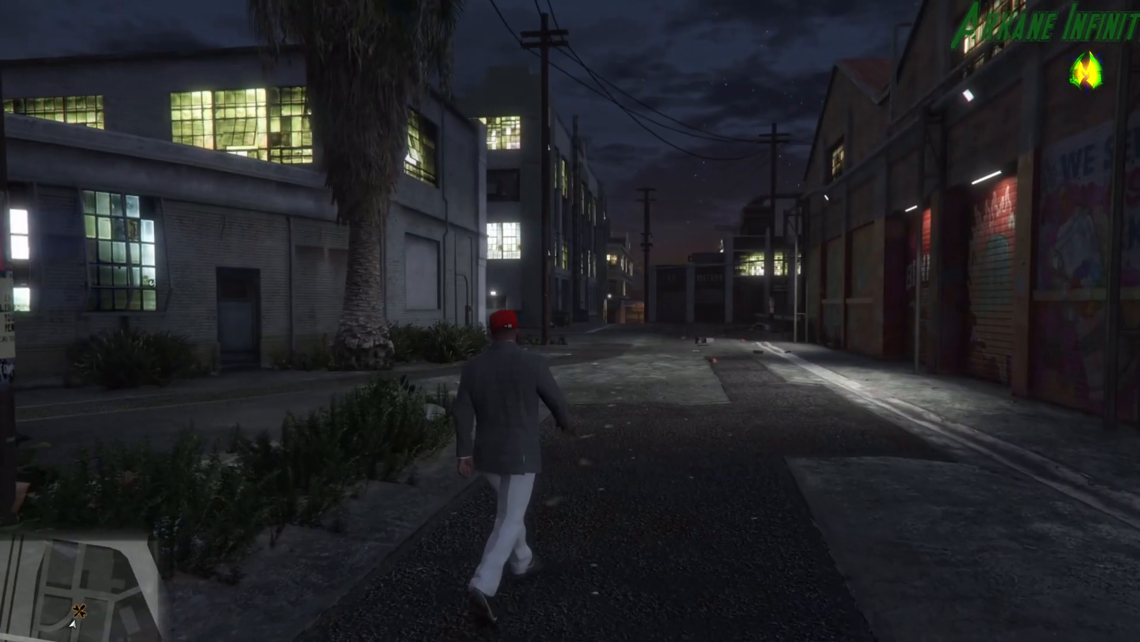
key(Escape)
key(Escape)
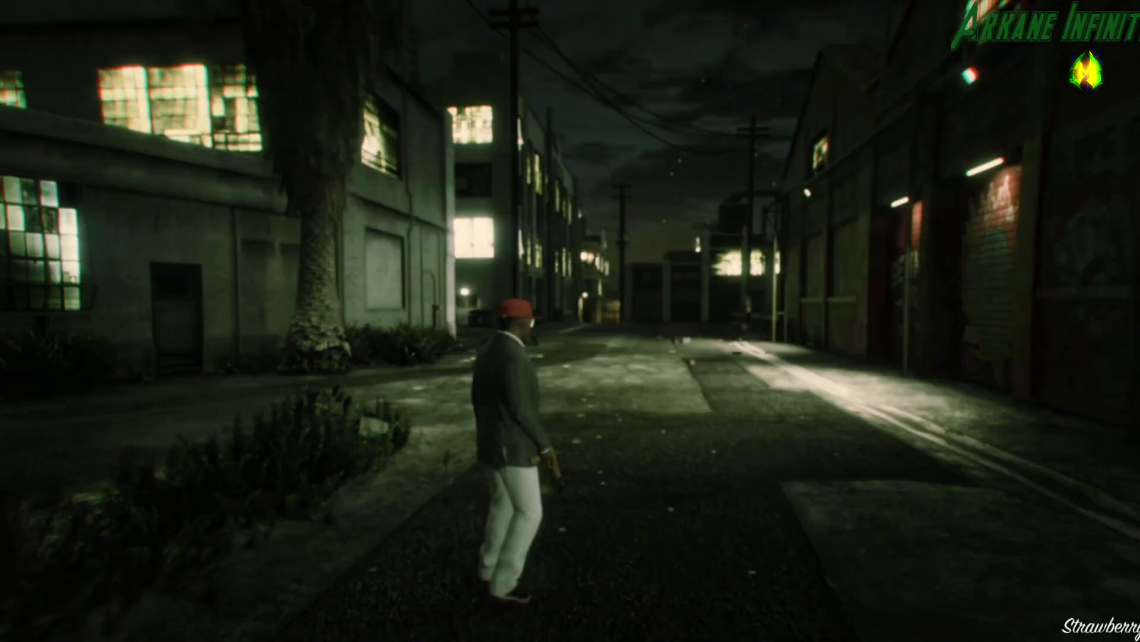
key(Escape)
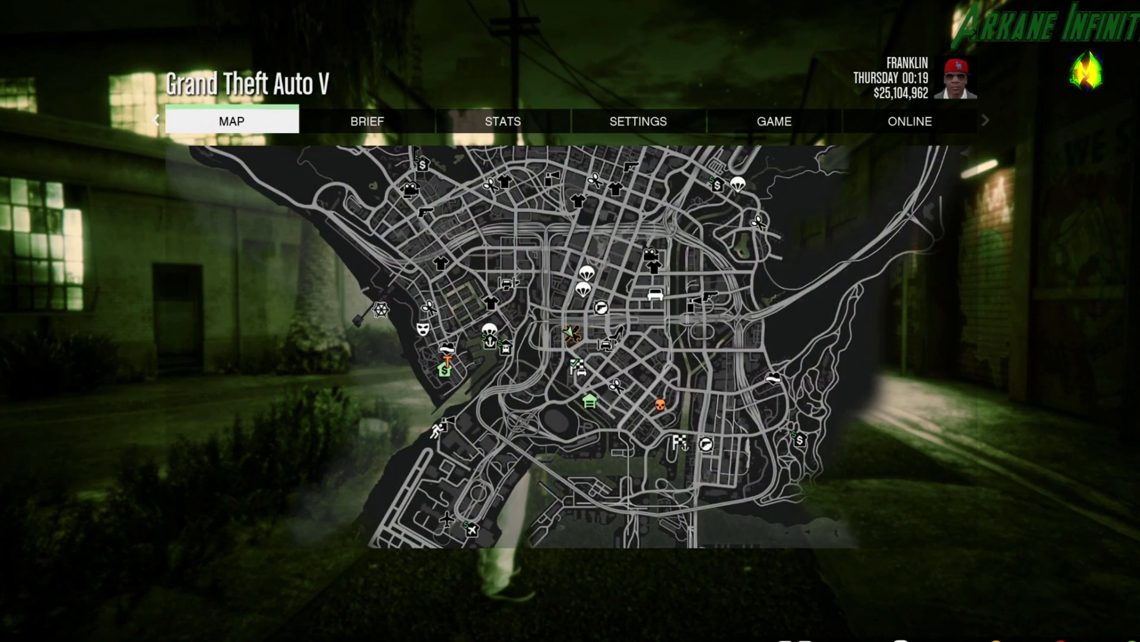
key(Escape)
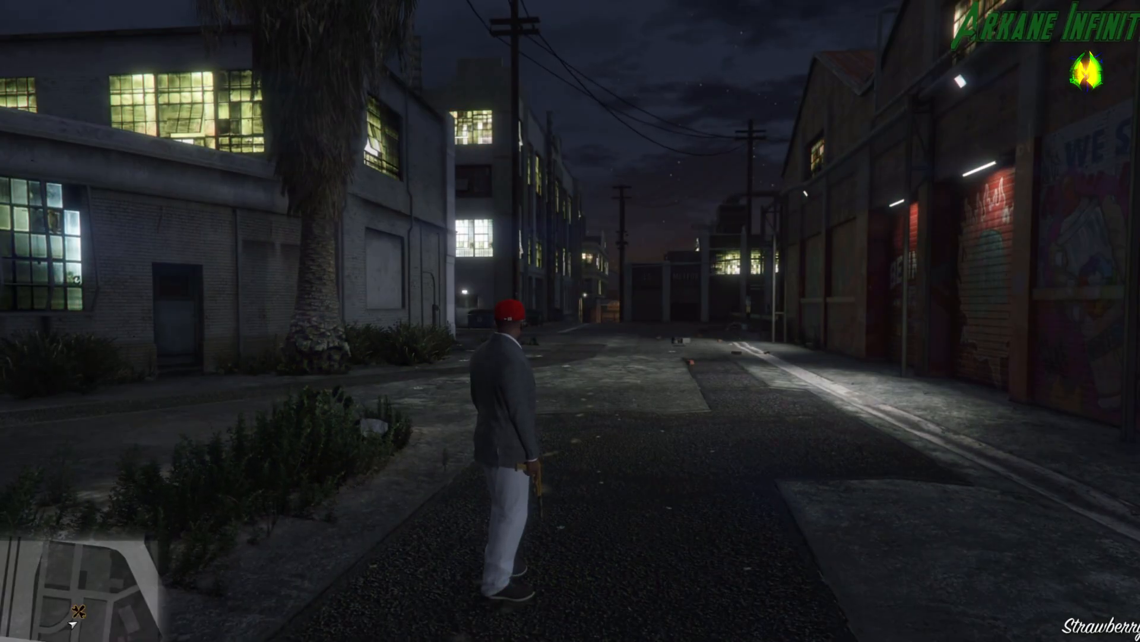
Open the trainer's main menu in Grand Theft Auto V and enter Vehicle Spawning.
key(F3)
key(Down)
key(Down)
key(Down)
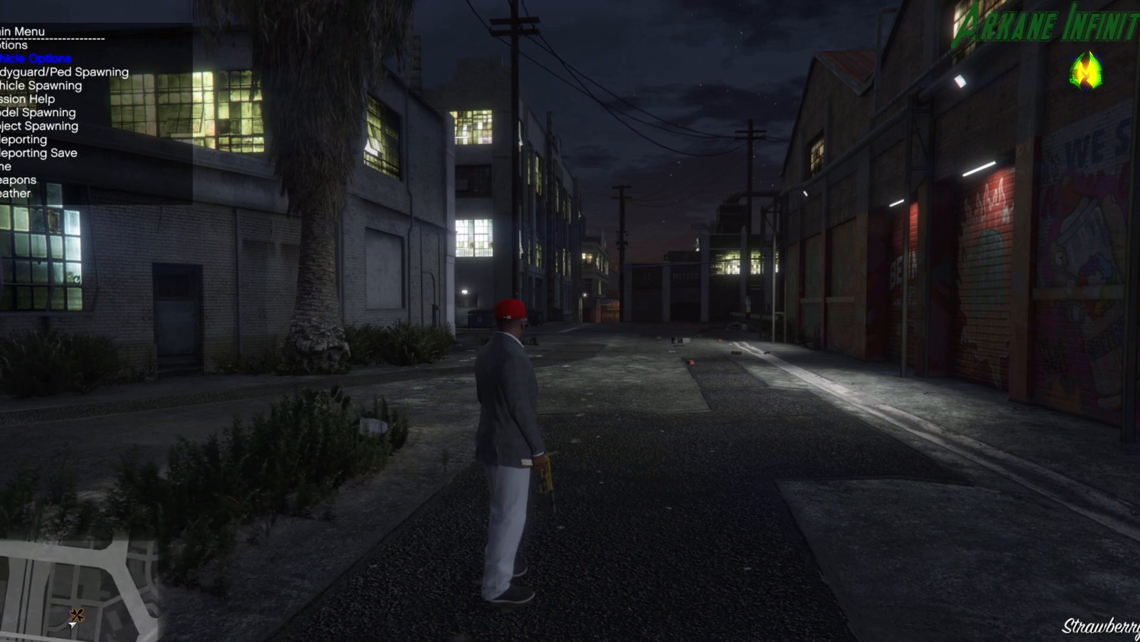
key(Down)
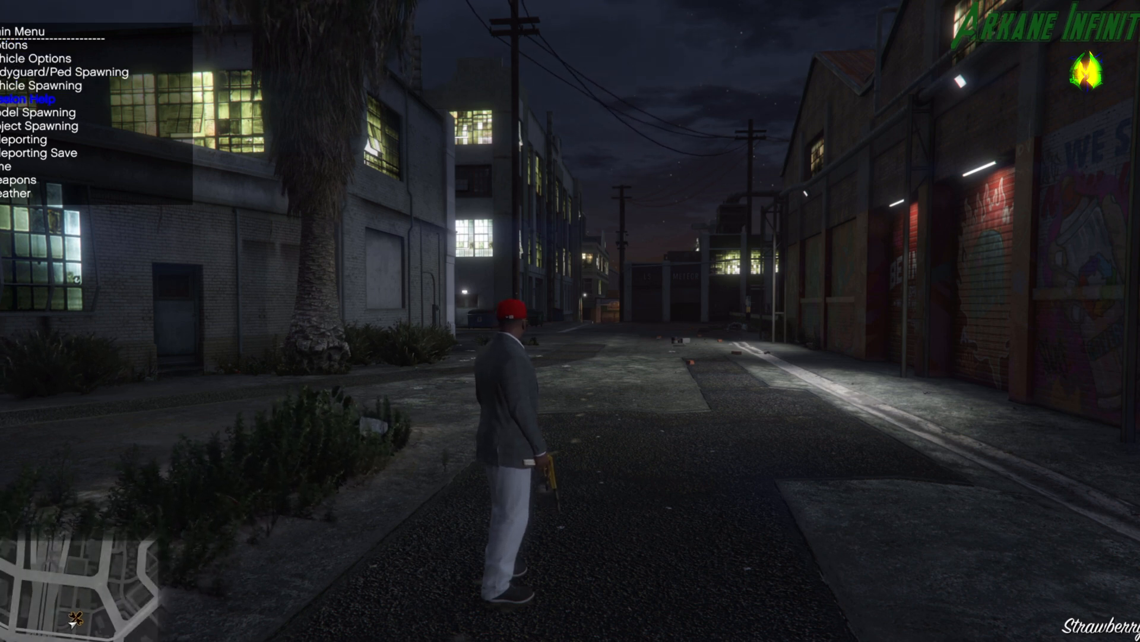
key(Down)
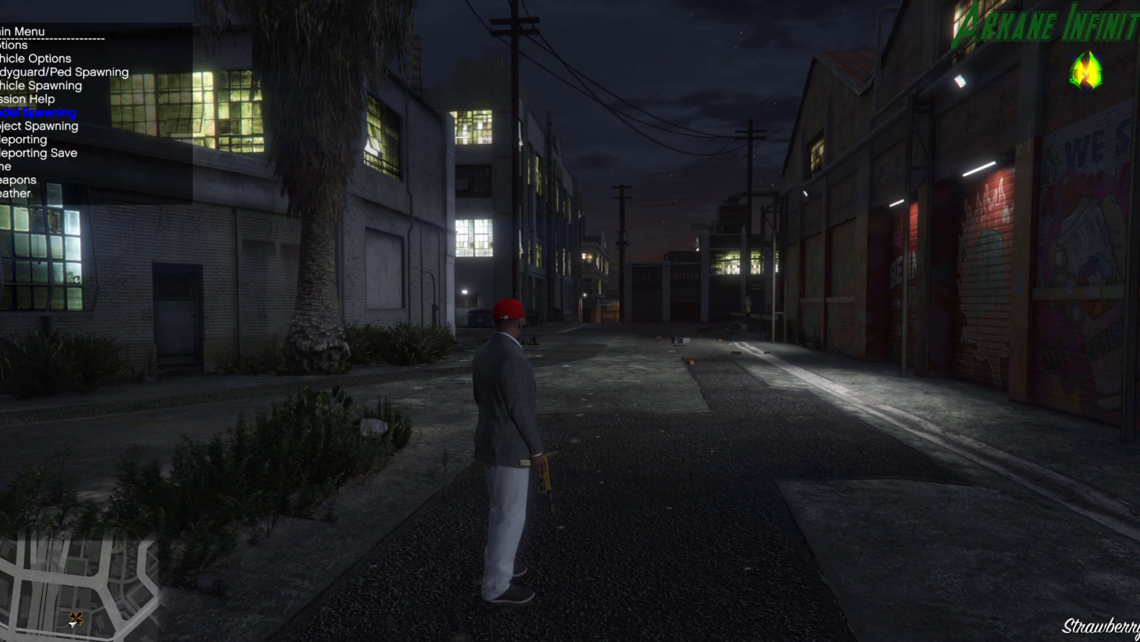
key(Down)
key(Down)
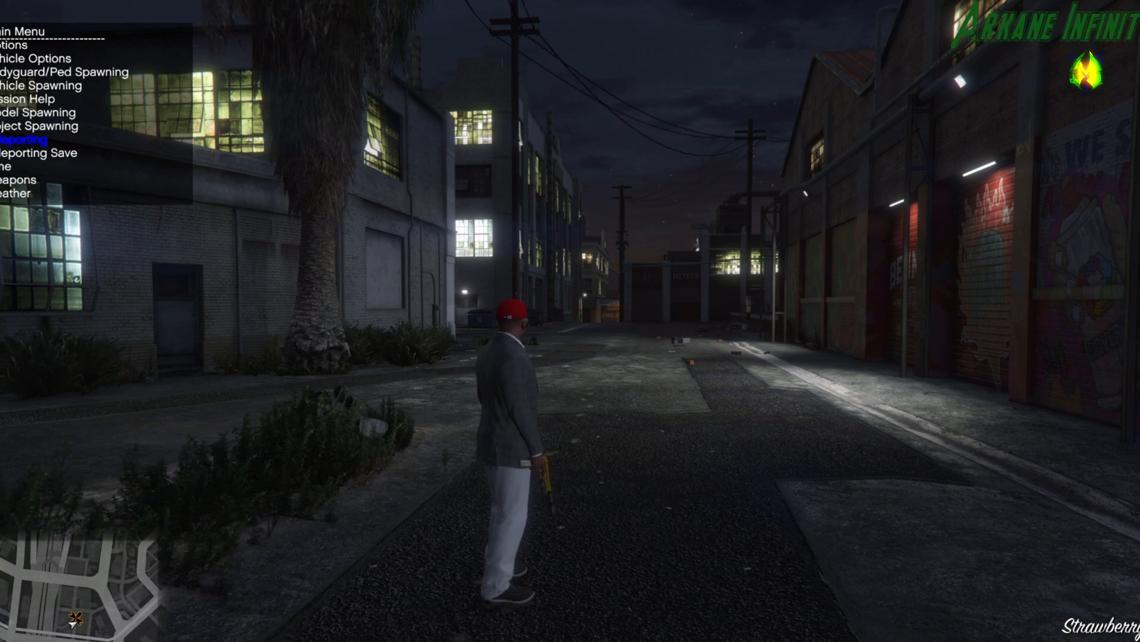
key(Down)
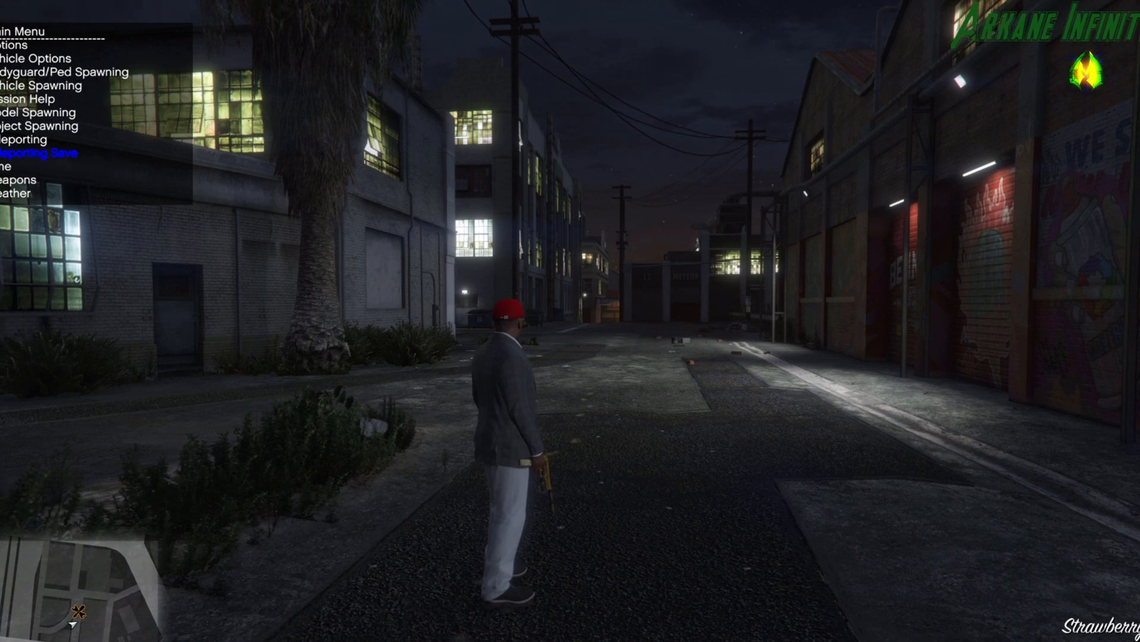
key(Up)
key(Up)
key(Up)
key(Up)
key(Up)
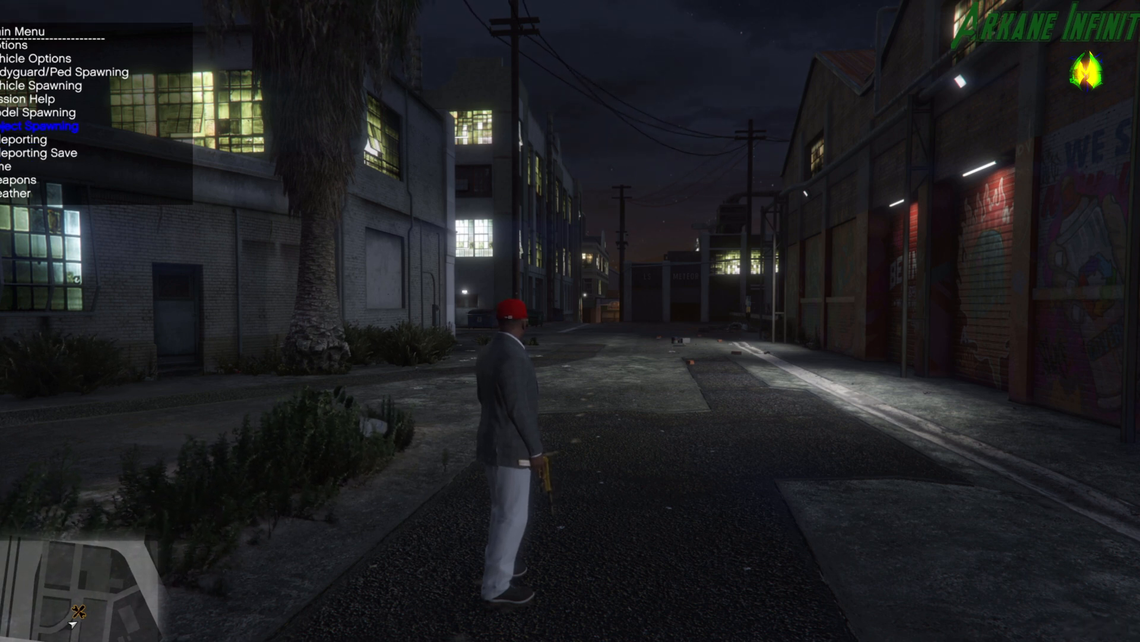
key(Return)
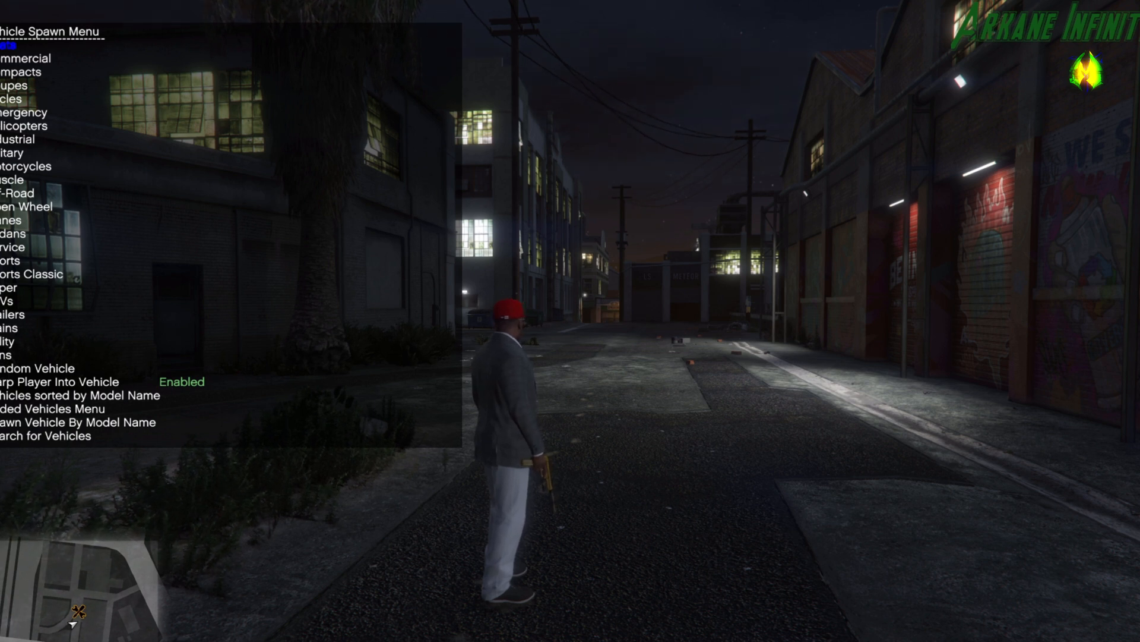
Open the Added Vehicles Menu and spawn the add-on AUDI RS7 Sportback.
key(Up)
key(Up)
key(Up)
key(Up)
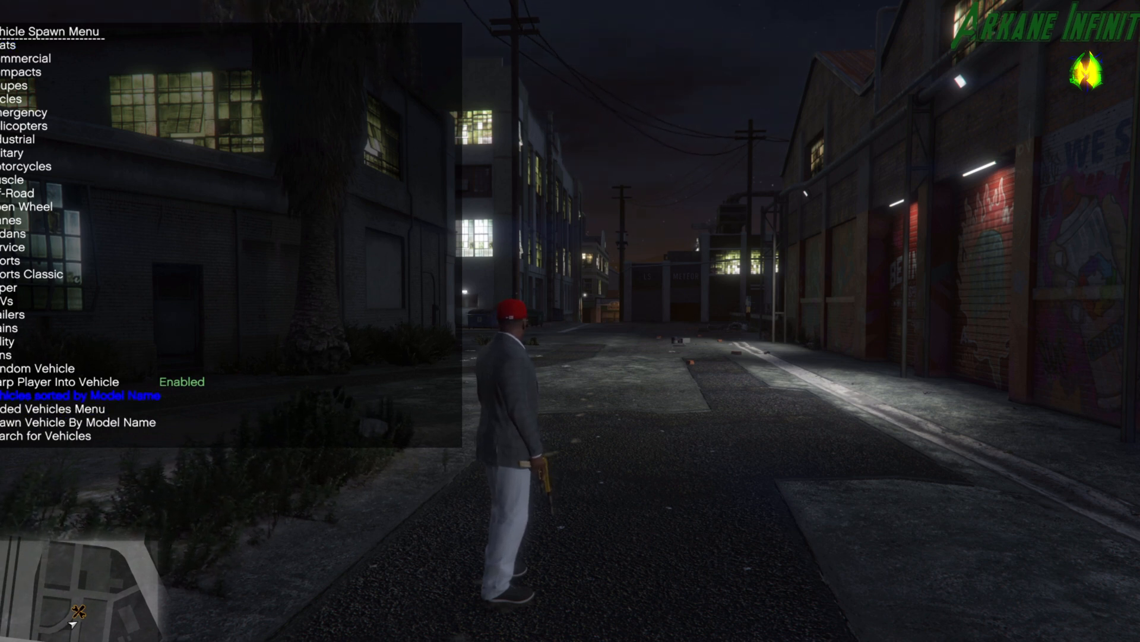
key(Down)
key(Return)
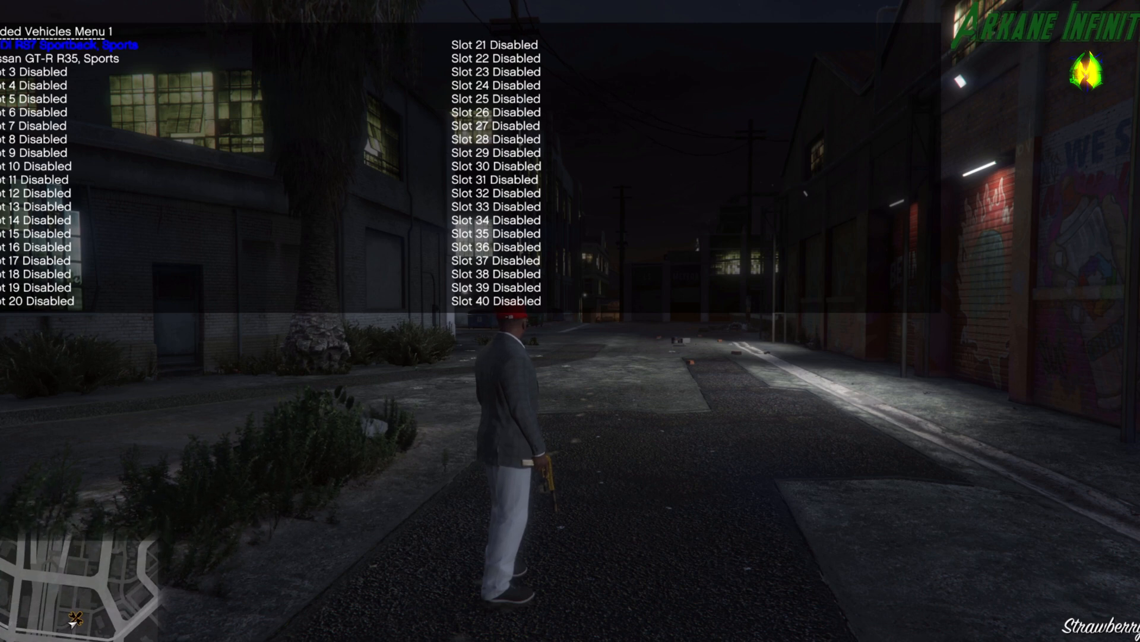
key(Return)
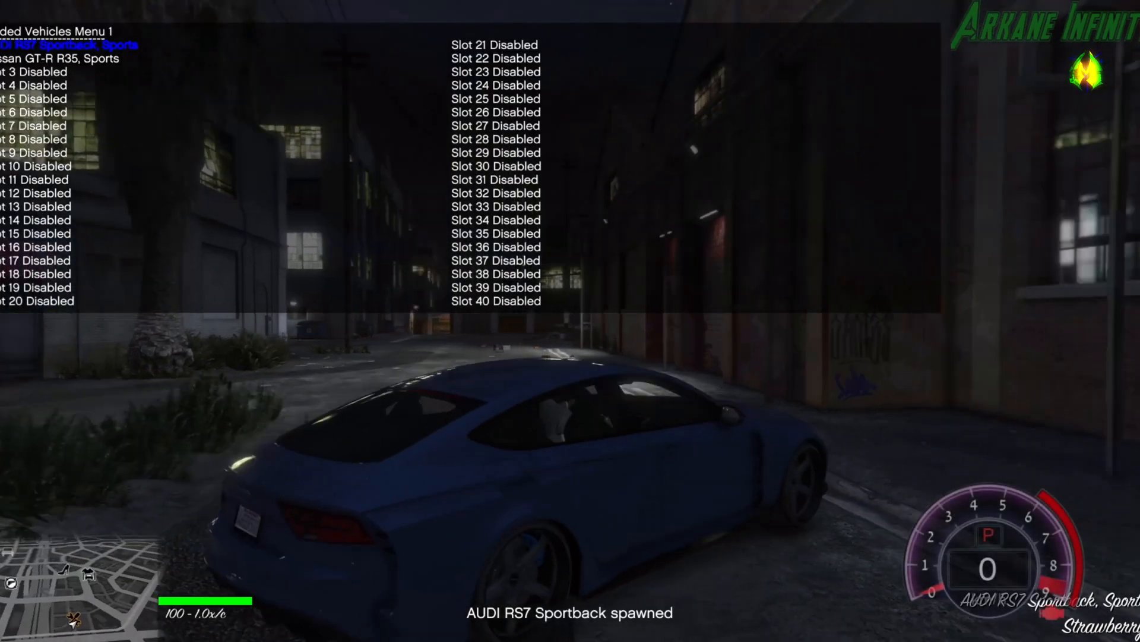
Close the trainer and test-drive the spawned AUDI RS7 Sportback from the alley onto the main road among the traffic.
key(s)
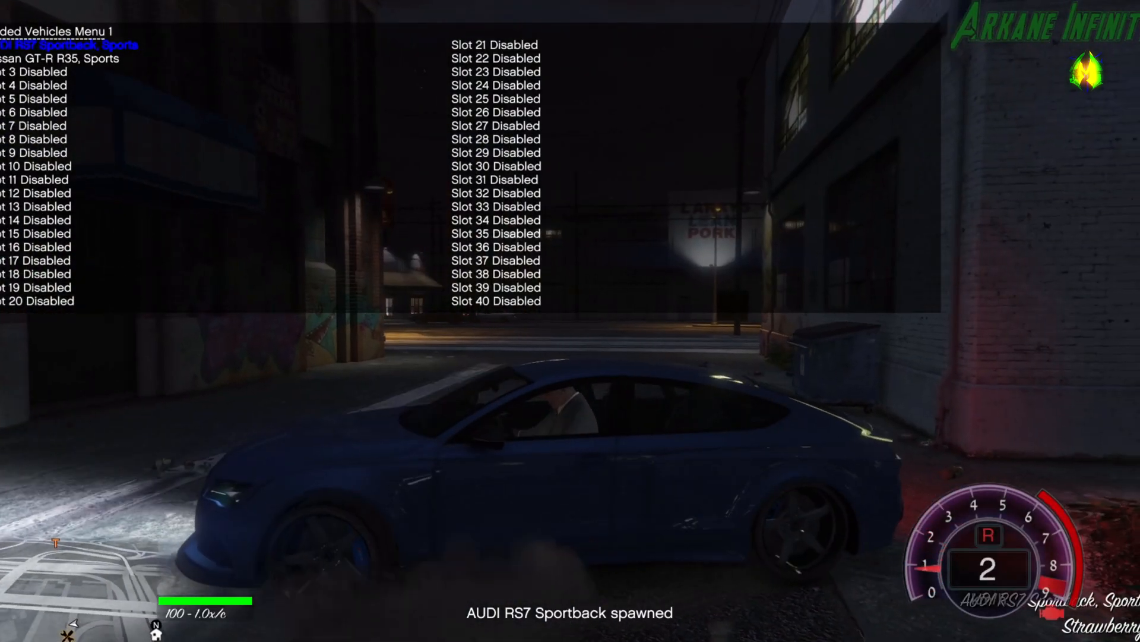
key(w)
key(s)
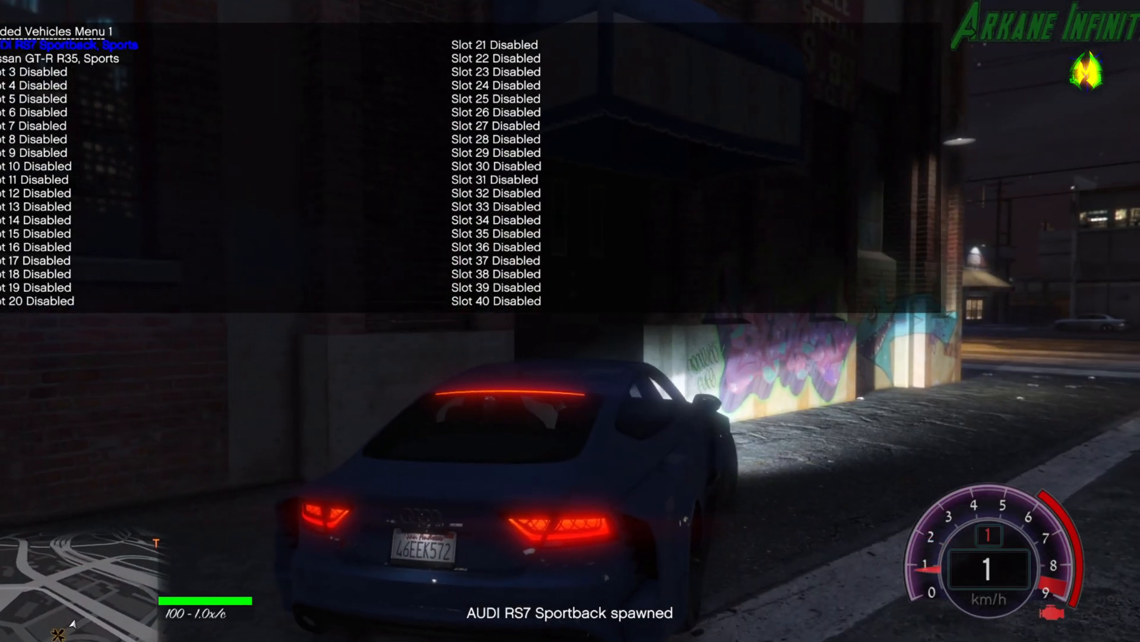
key(BackSpace)
key(BackSpace)
key(w)
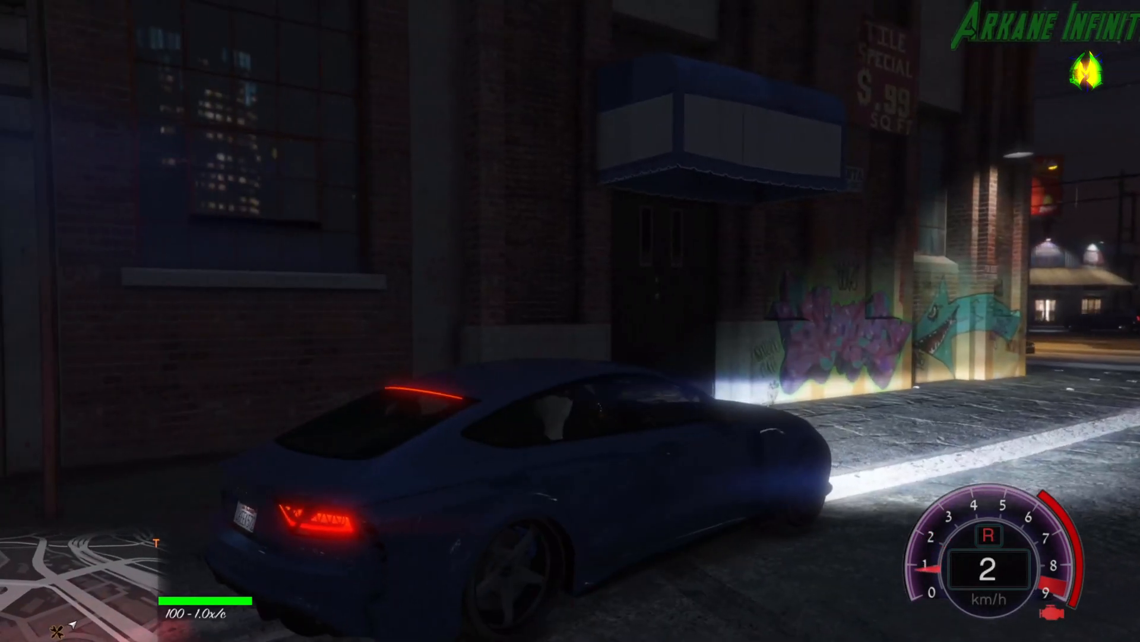
key(d)
key(w)
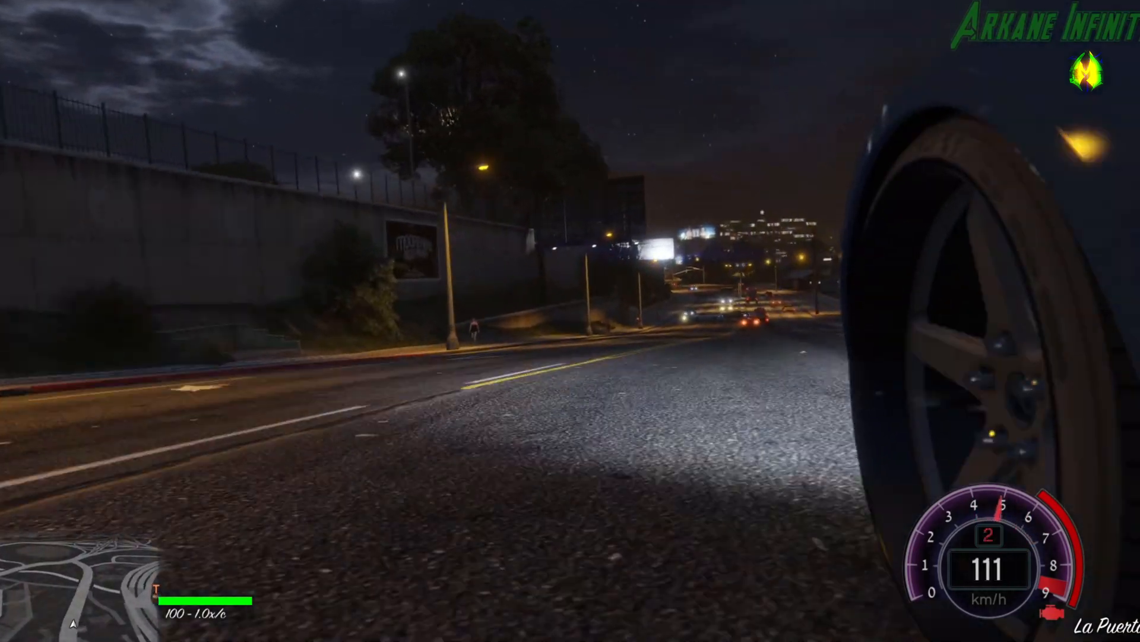
key(s)
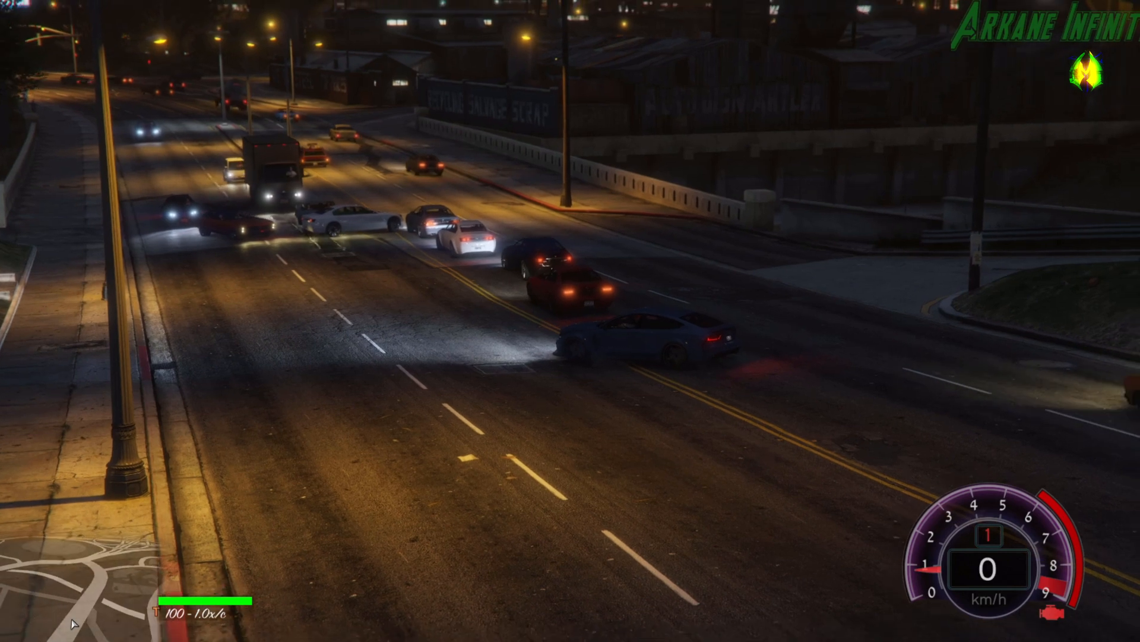
key(w)
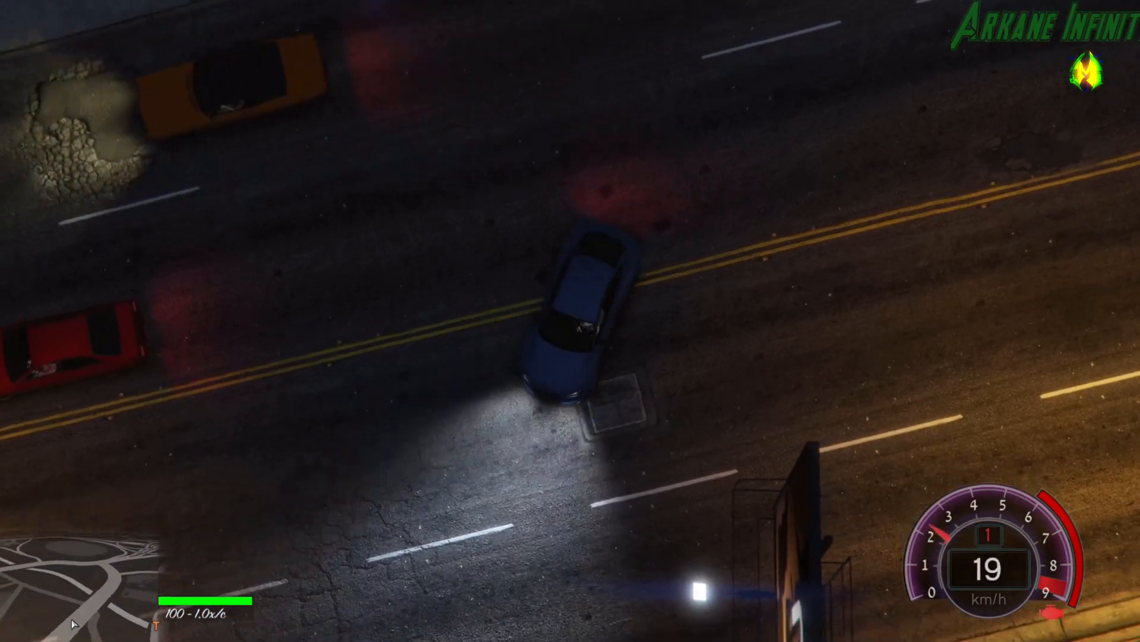